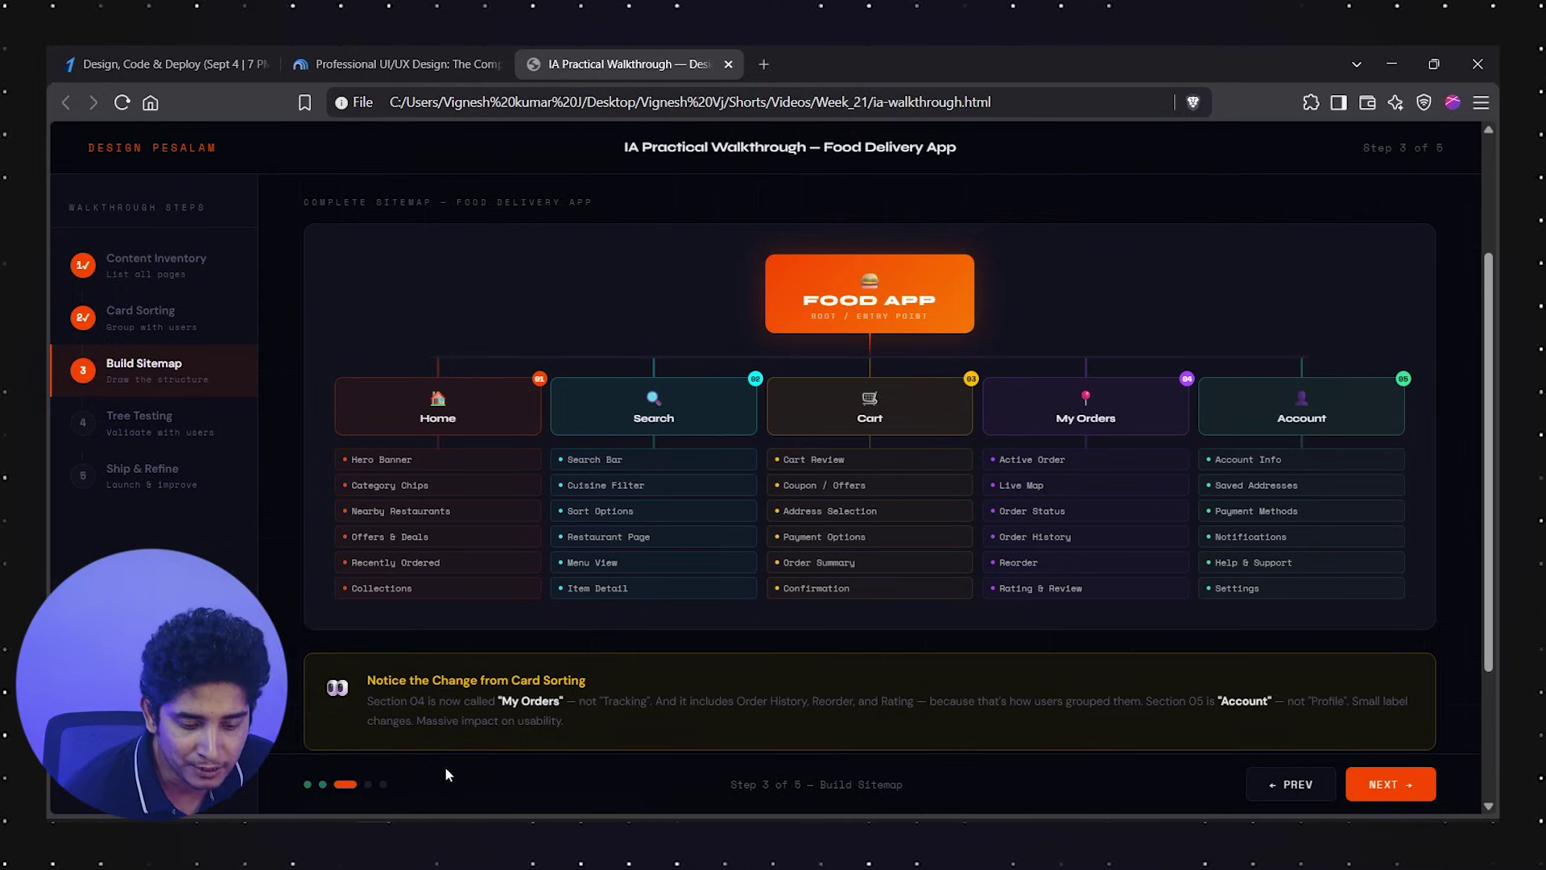
# Switch to Figma and examine the user flows, planning notes and reference app screens on the ideas board
pyautogui.hotkey('alt', 'Tab')
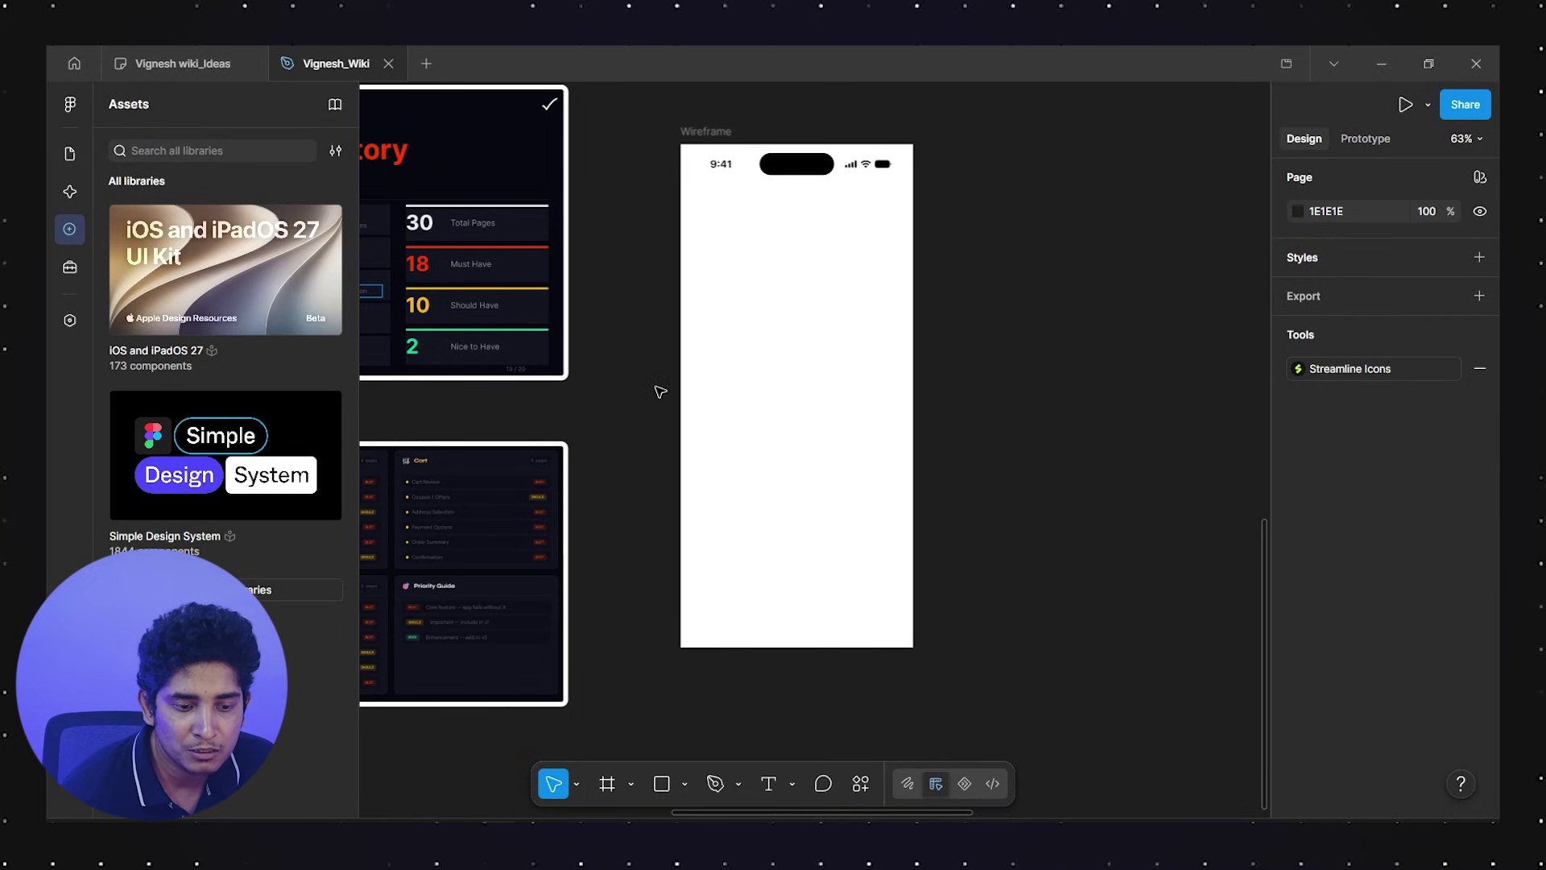
pyautogui.click(174, 63)
pyautogui.hscroll(-10, 485, 327)
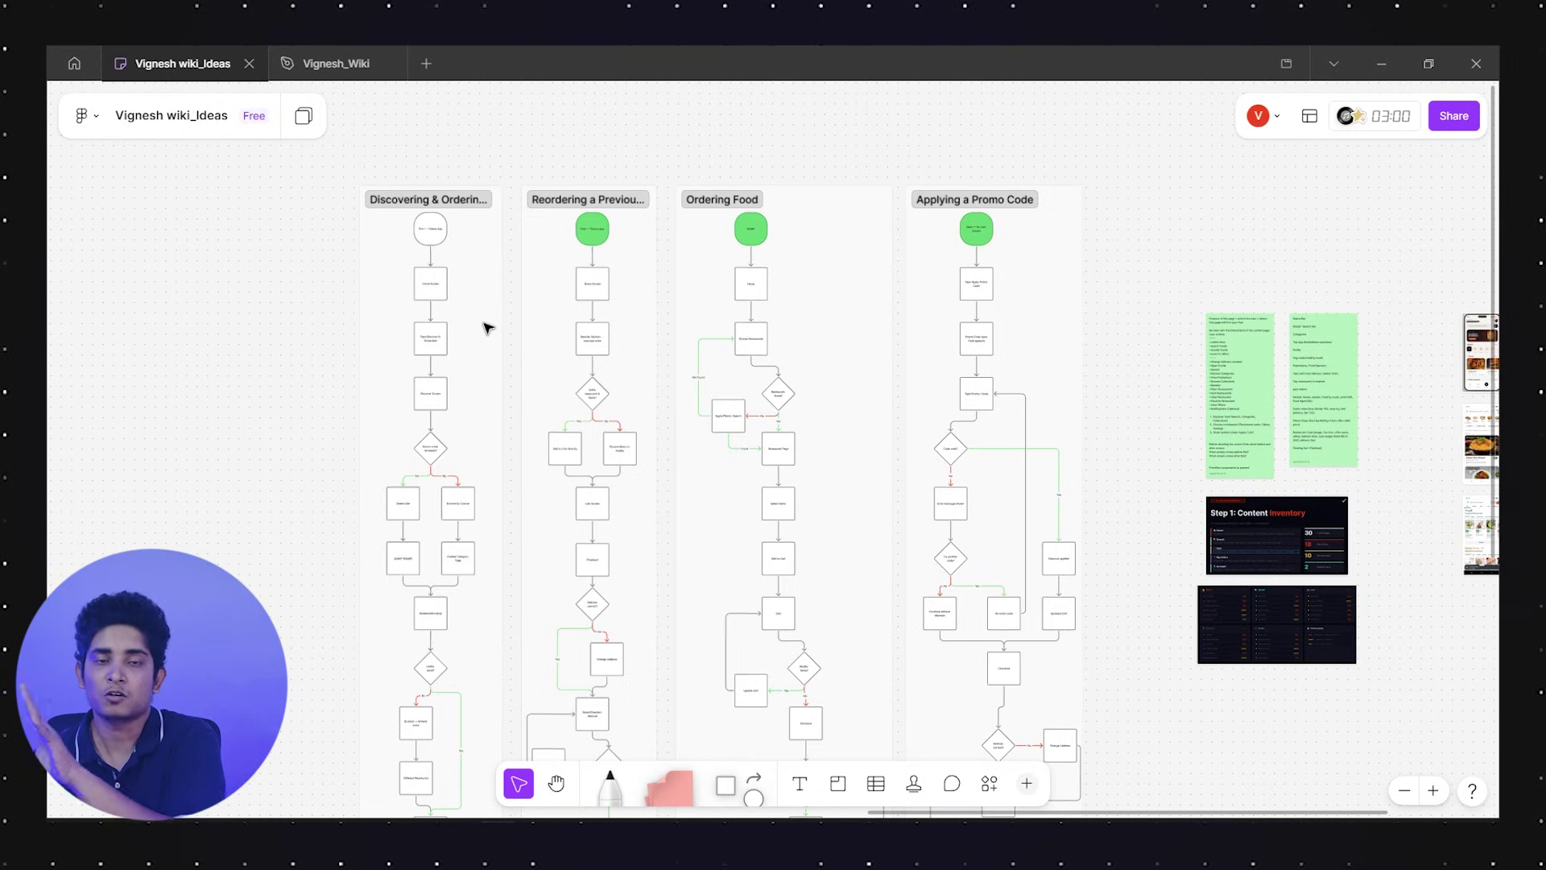
pyautogui.hscroll(5, 486, 326)
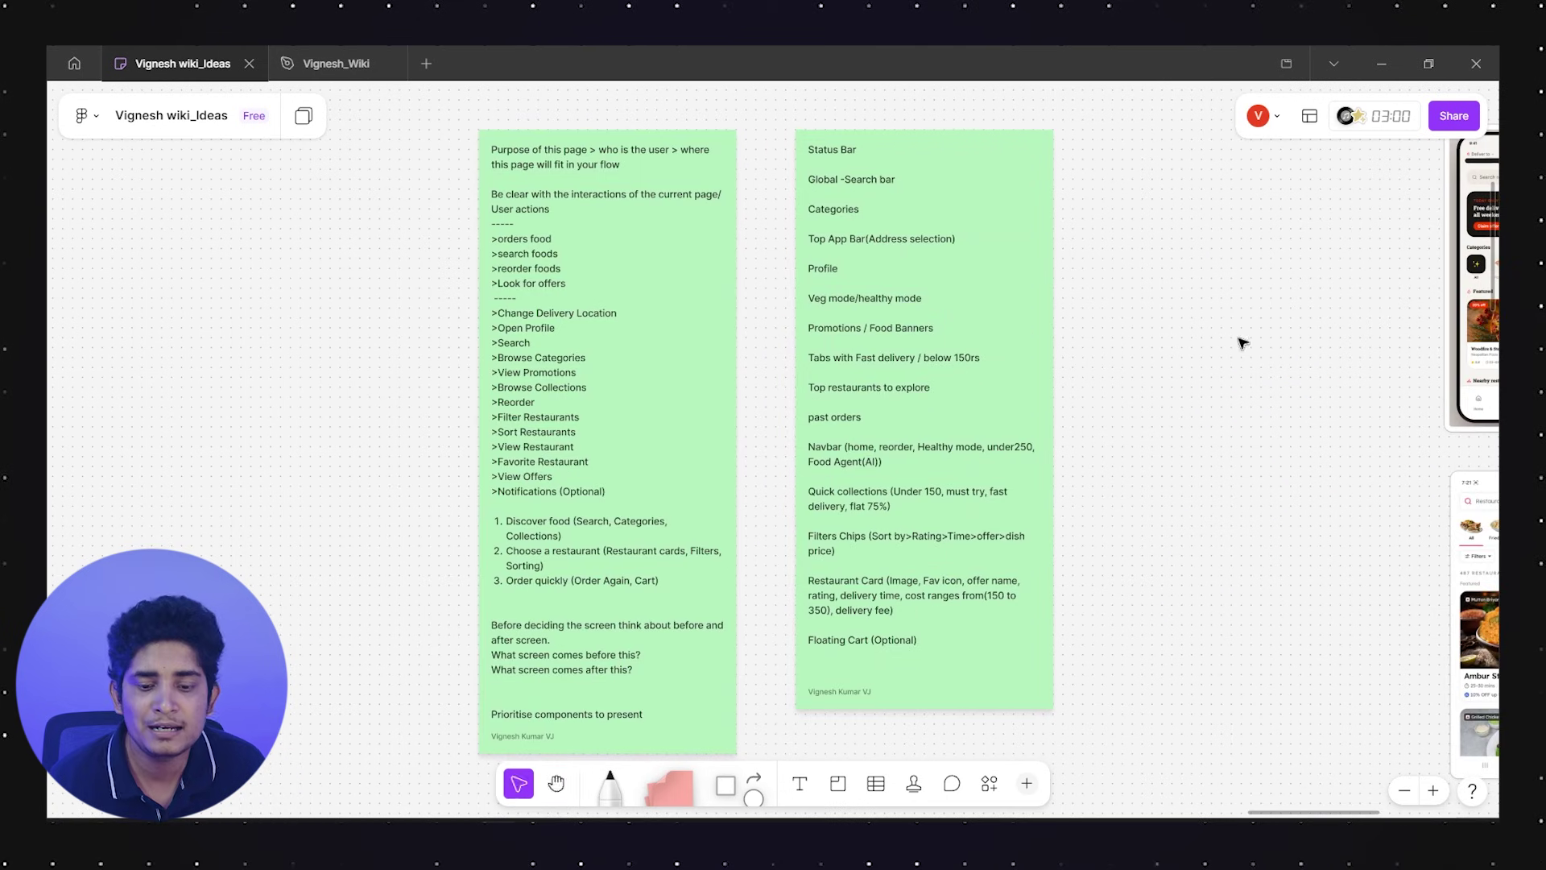
pyautogui.moveTo(1240, 342); pyautogui.dragTo(739, 512)
pyautogui.scroll(-6, 739, 512)
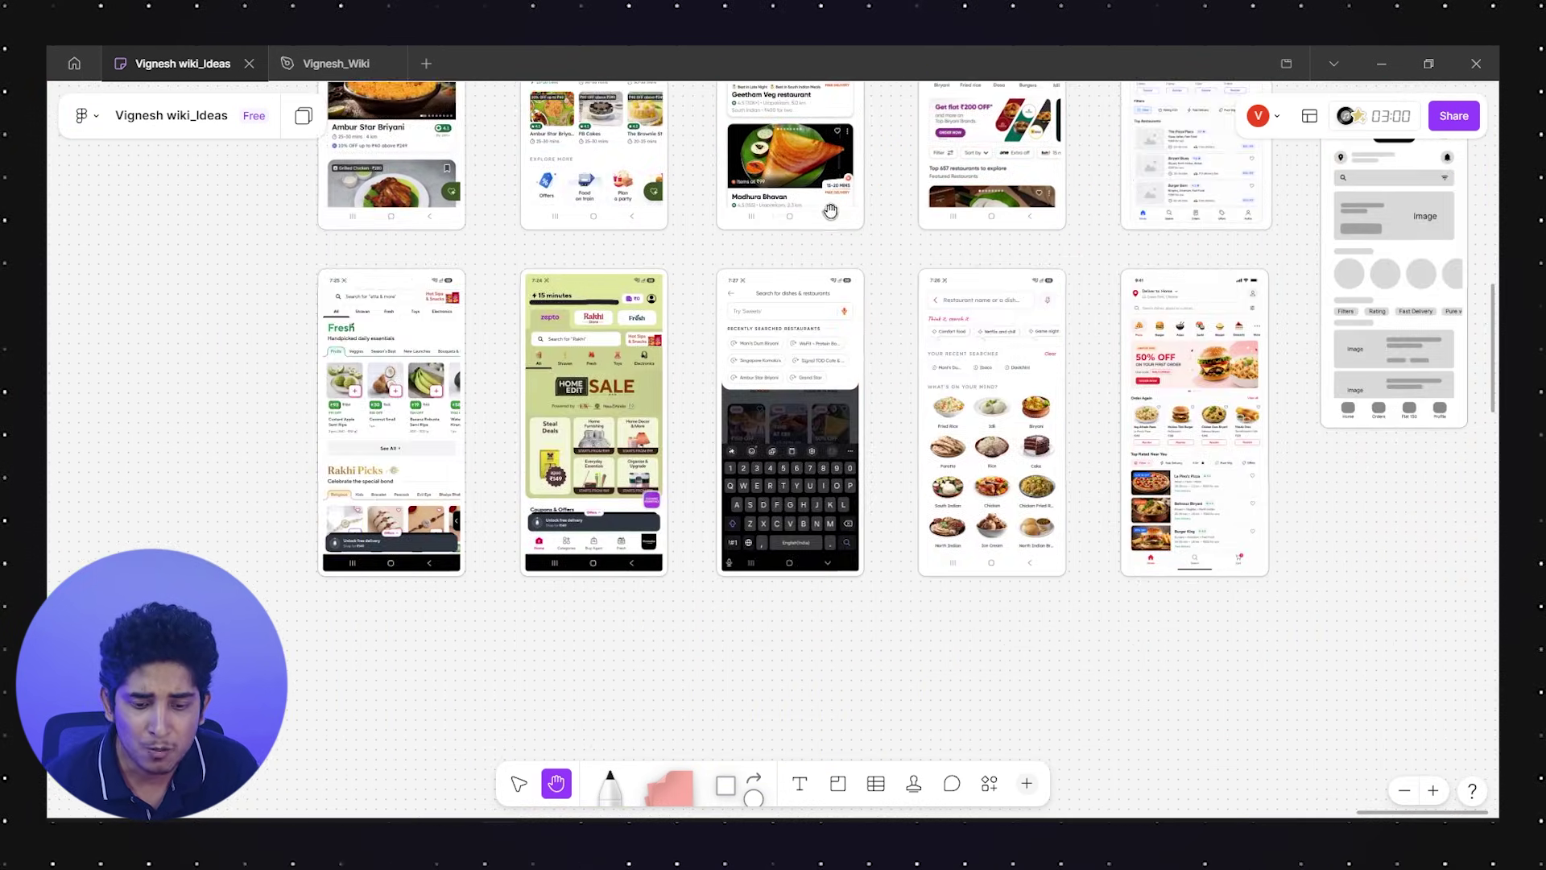
pyautogui.scroll(6, 850, 308)
pyautogui.moveTo(850, 307); pyautogui.dragTo(721, 359)
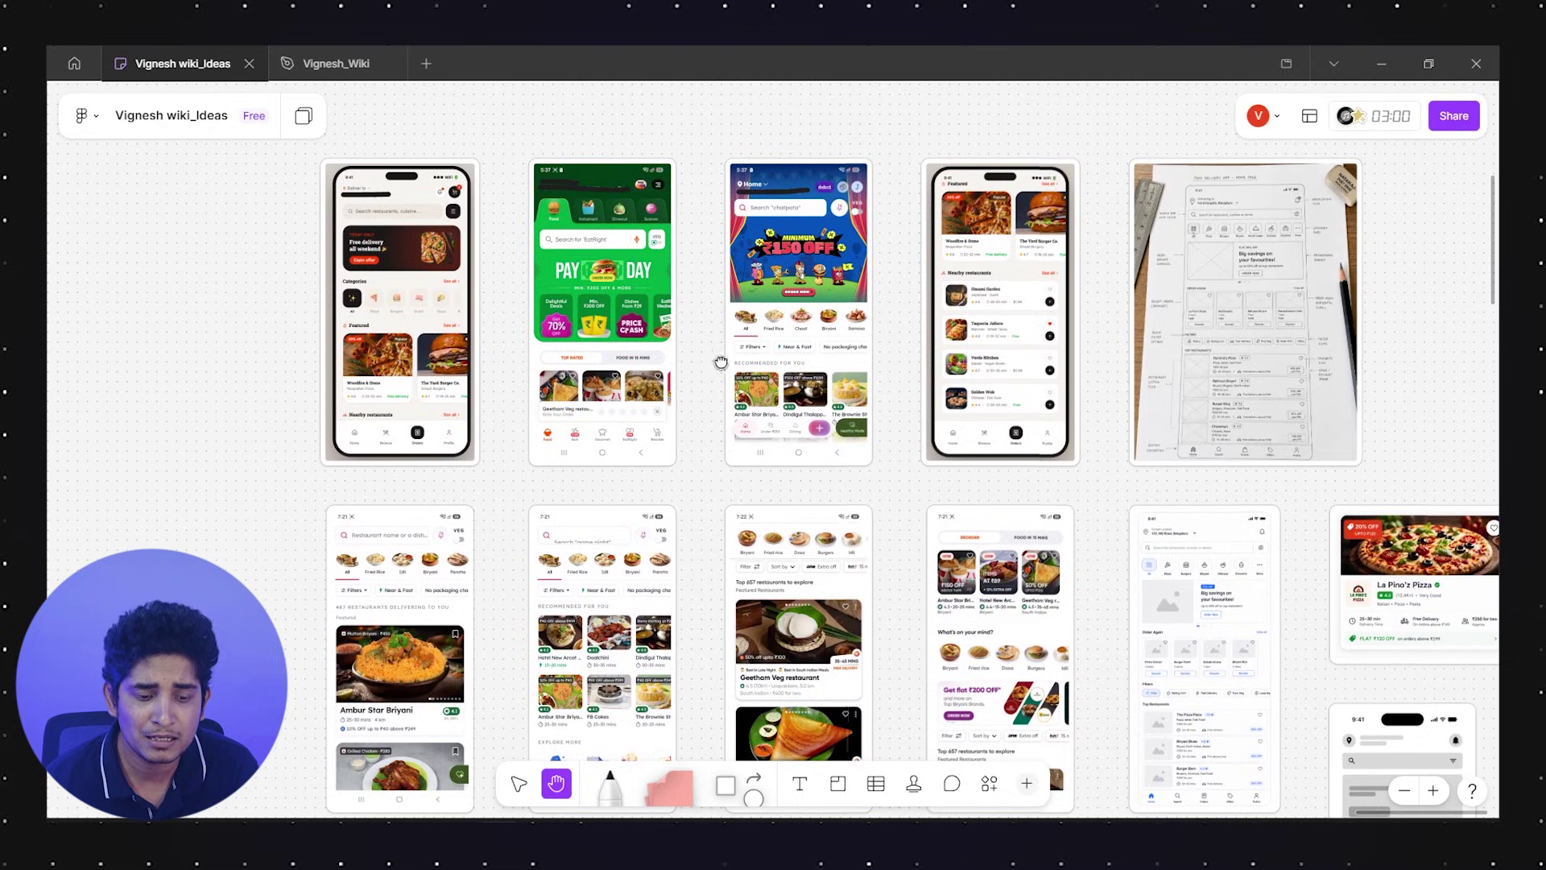
pyautogui.press('v')
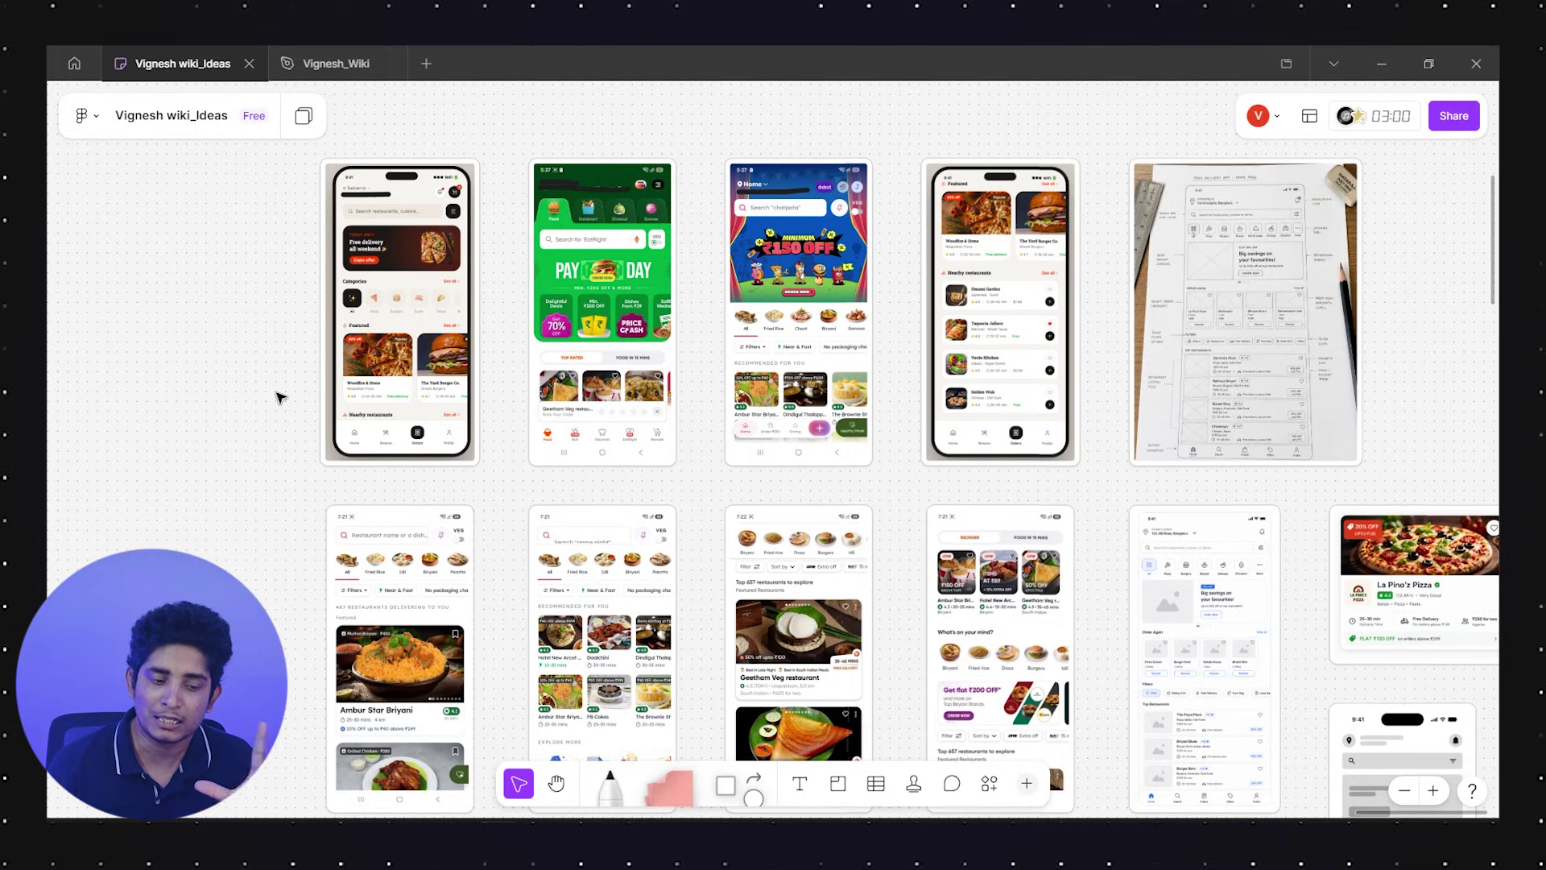
pyautogui.hscroll(-10, 279, 397)
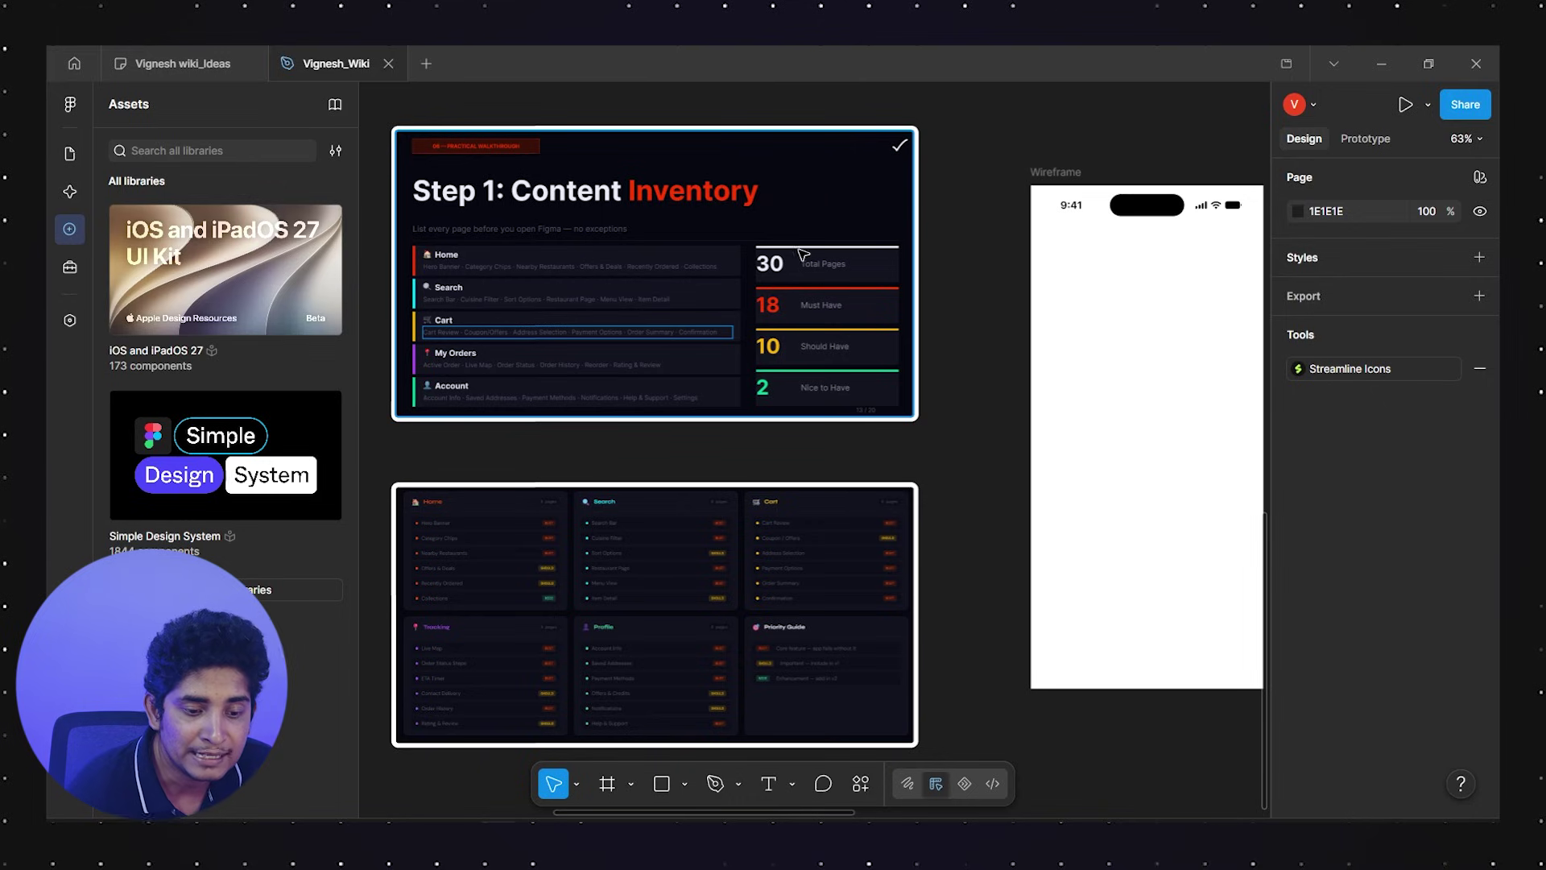
# Examine the Content Inventory slide and the reference food delivery screens in the wiki design file
pyautogui.scroll(5, 469, 264)
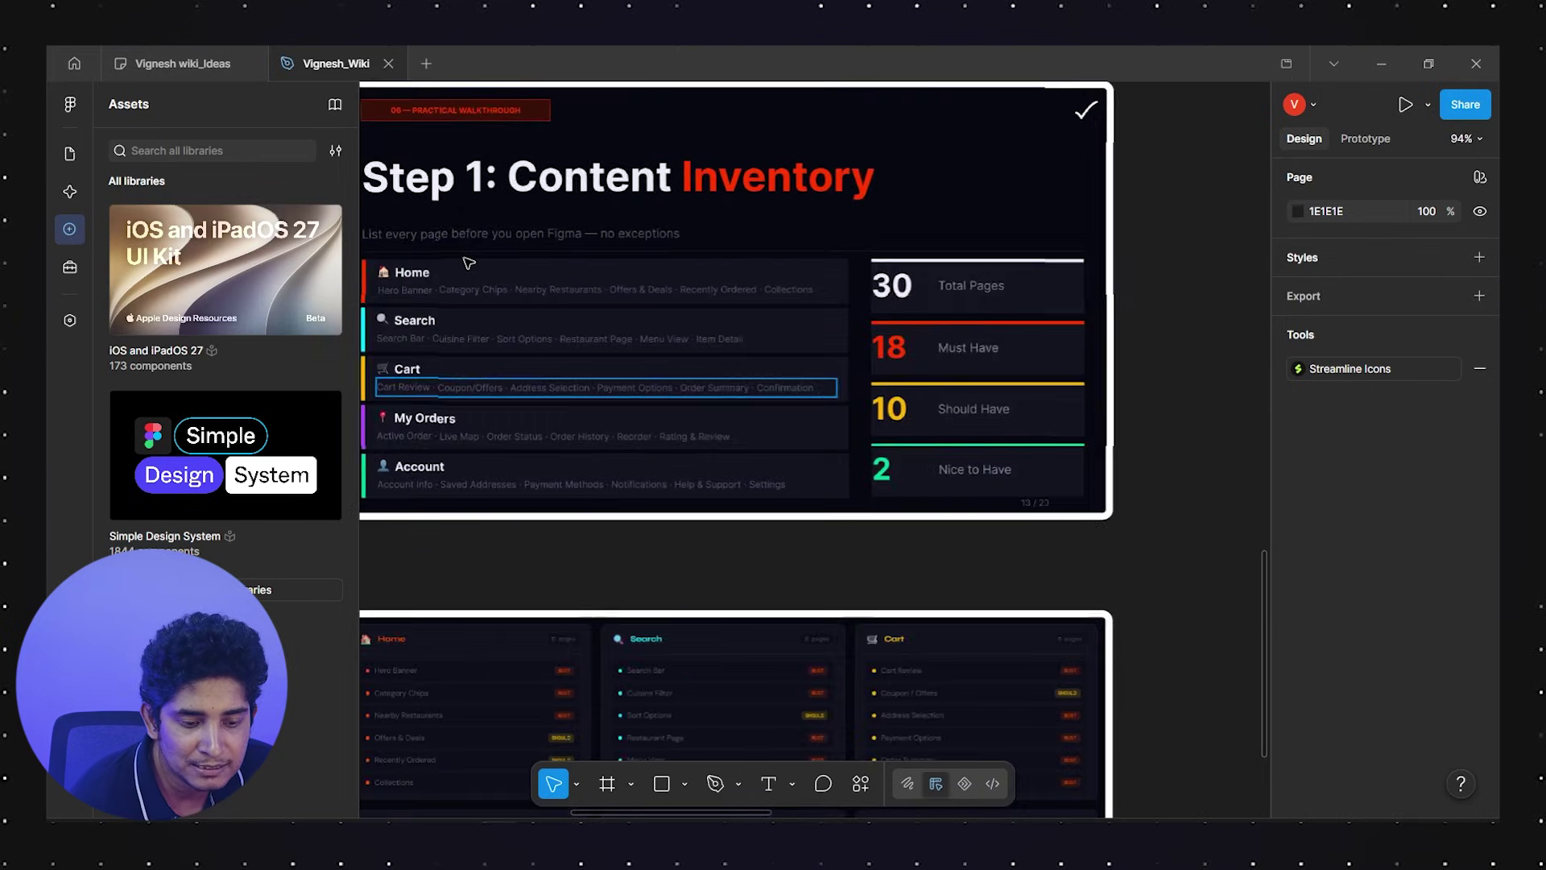
pyautogui.hscroll(-3, 468, 263)
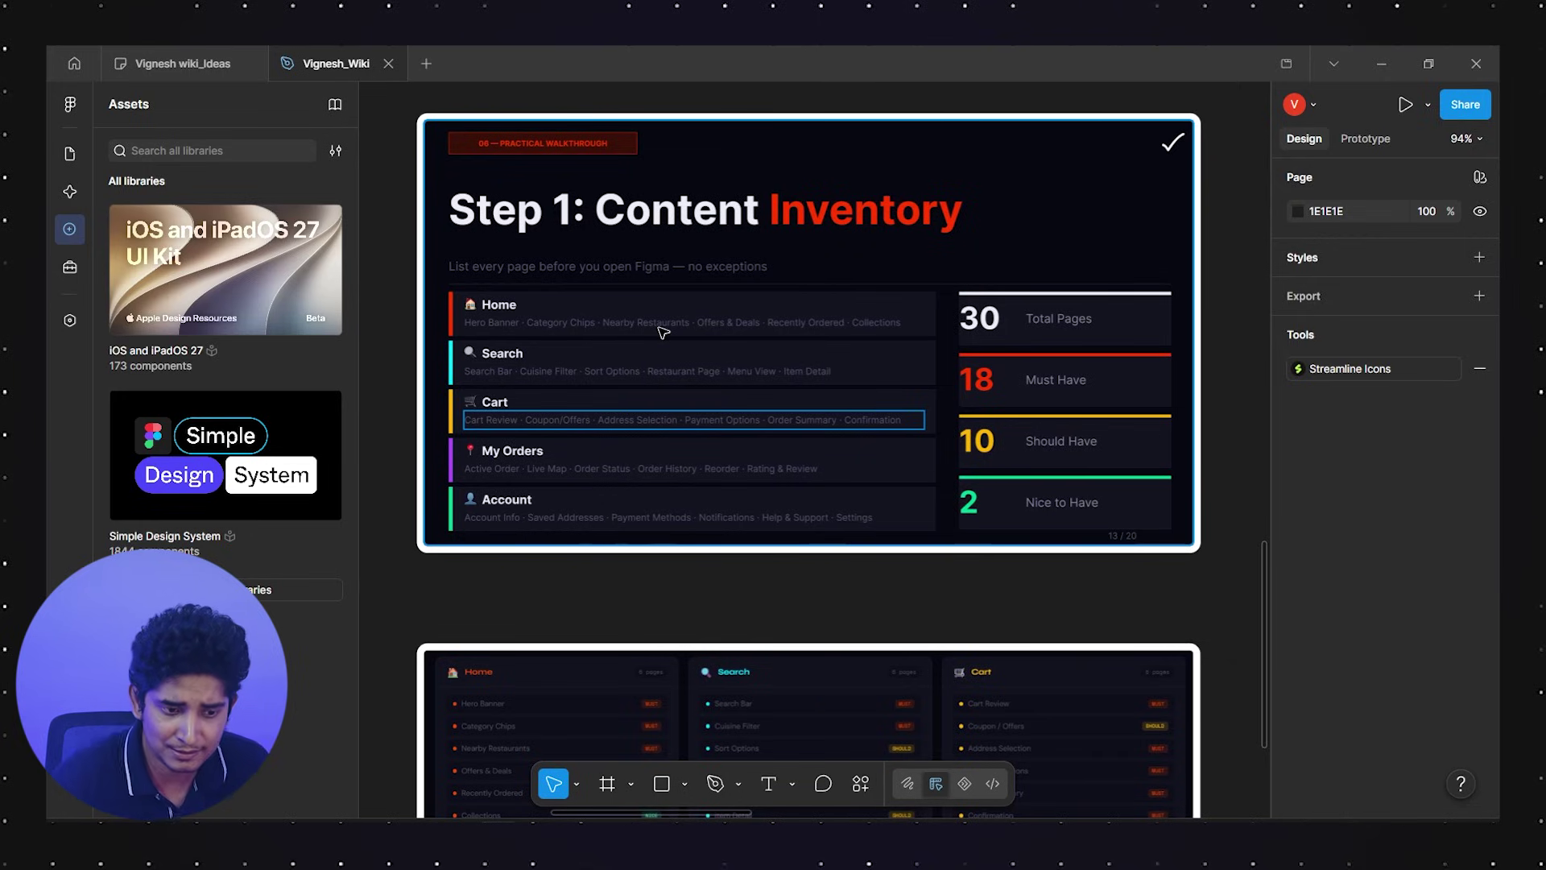
pyautogui.scroll(10, 662, 332)
pyautogui.scroll(15, 662, 332)
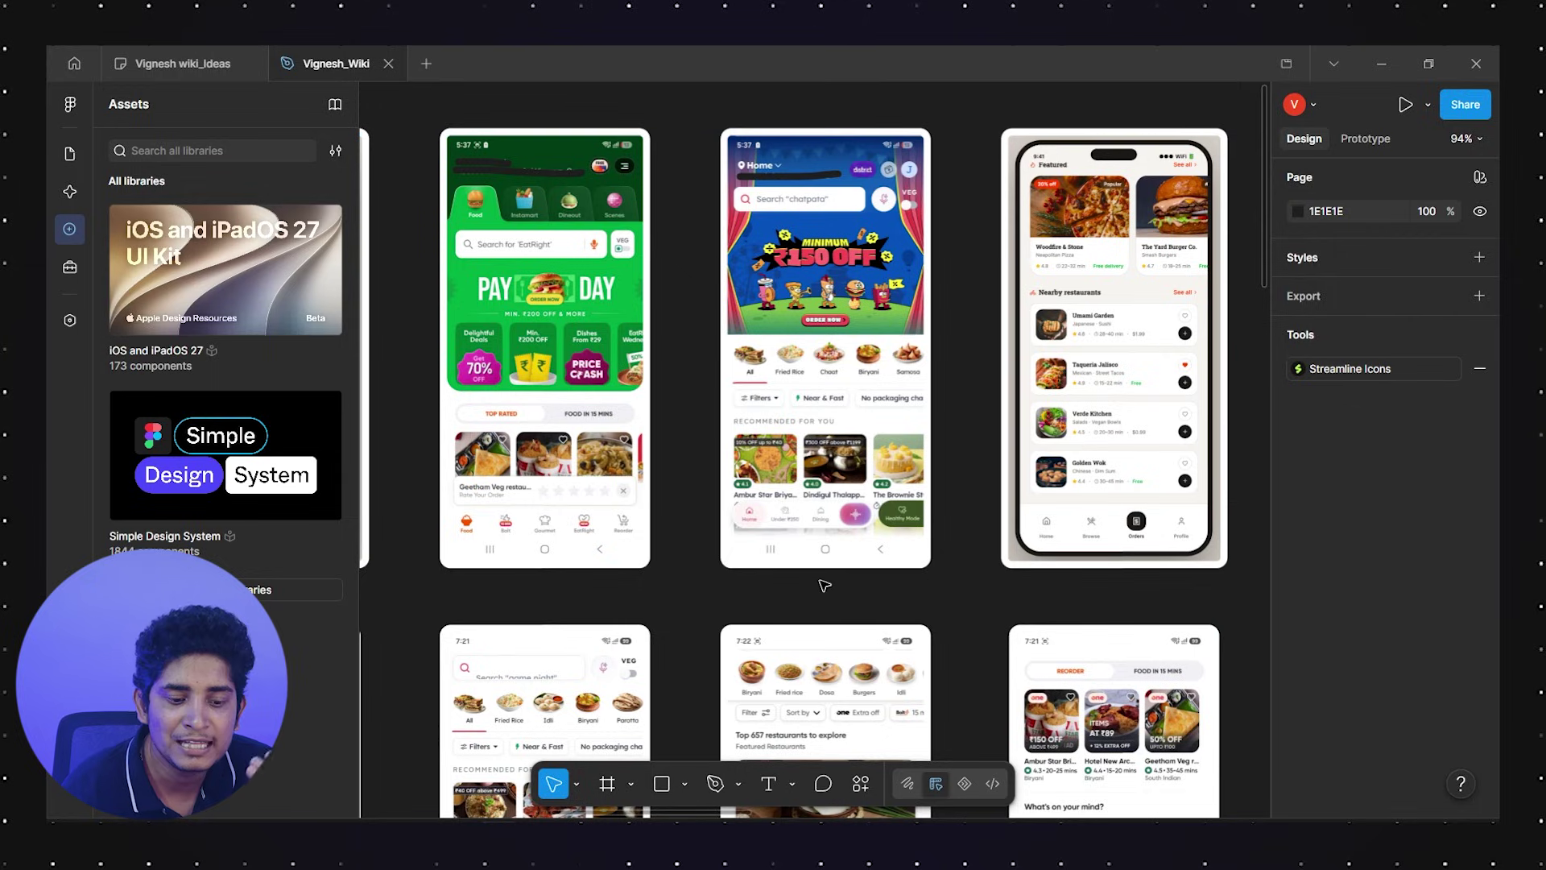
pyautogui.scroll(-5, 824, 585)
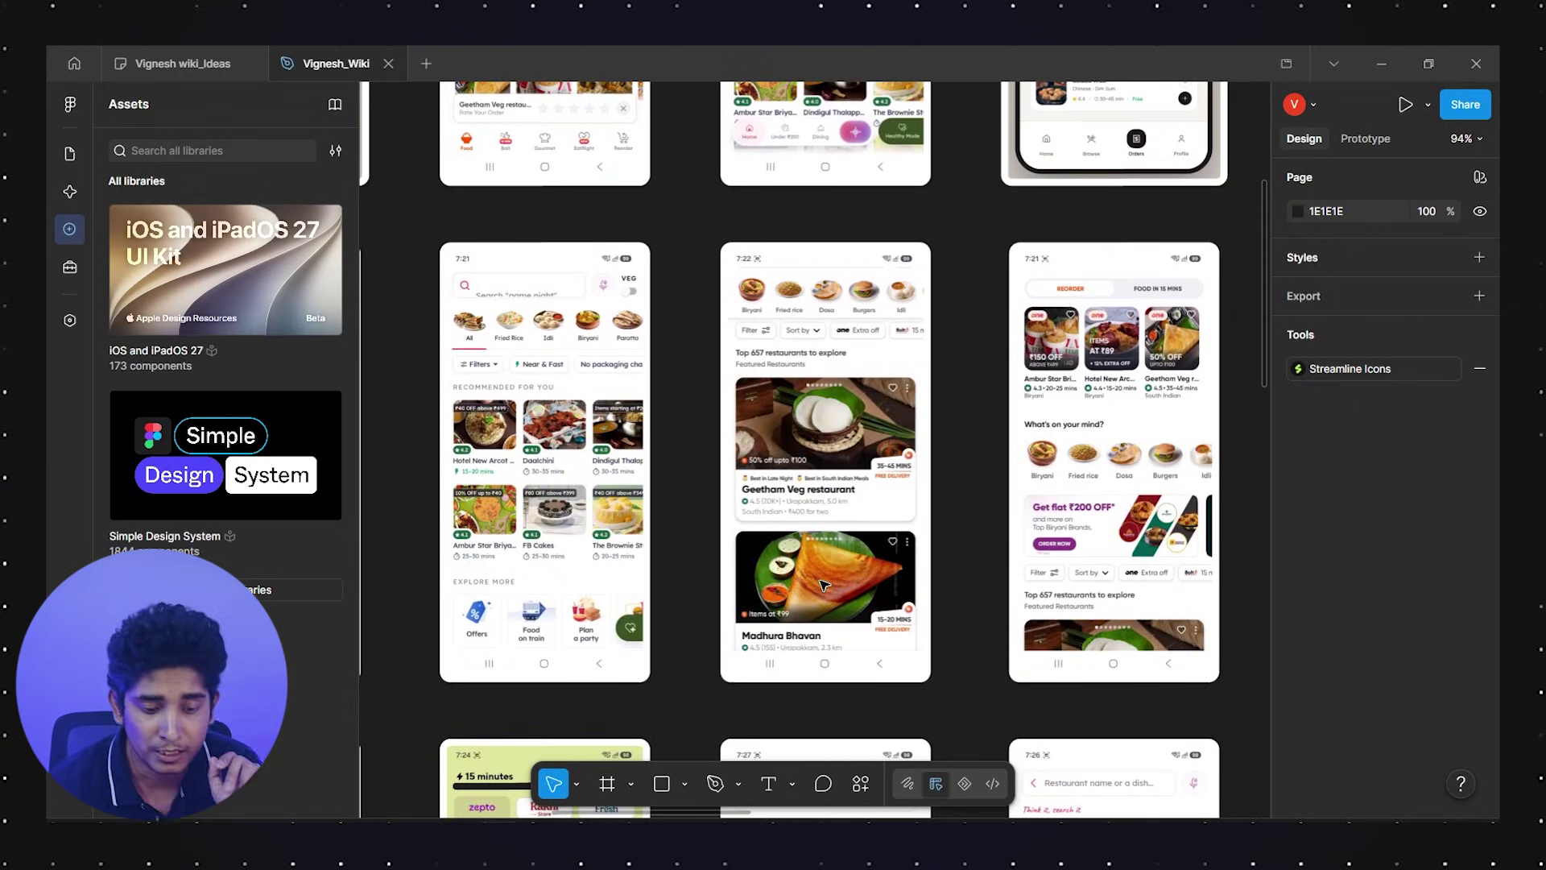
pyautogui.scroll(-10, 823, 586)
pyautogui.hscroll(3, 823, 585)
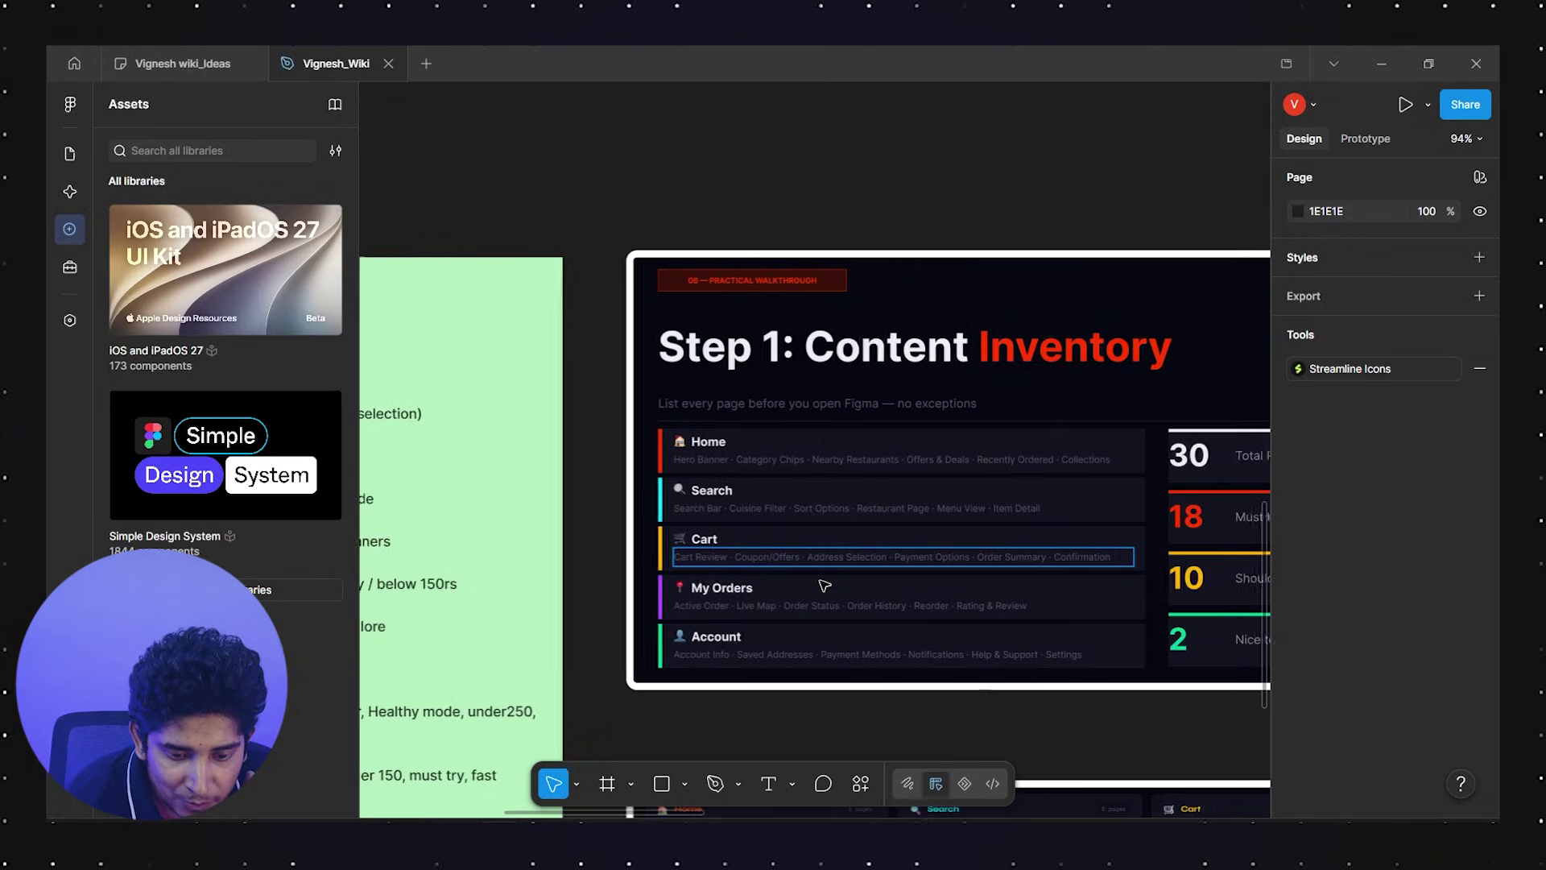
pyautogui.hscroll(1, 823, 585)
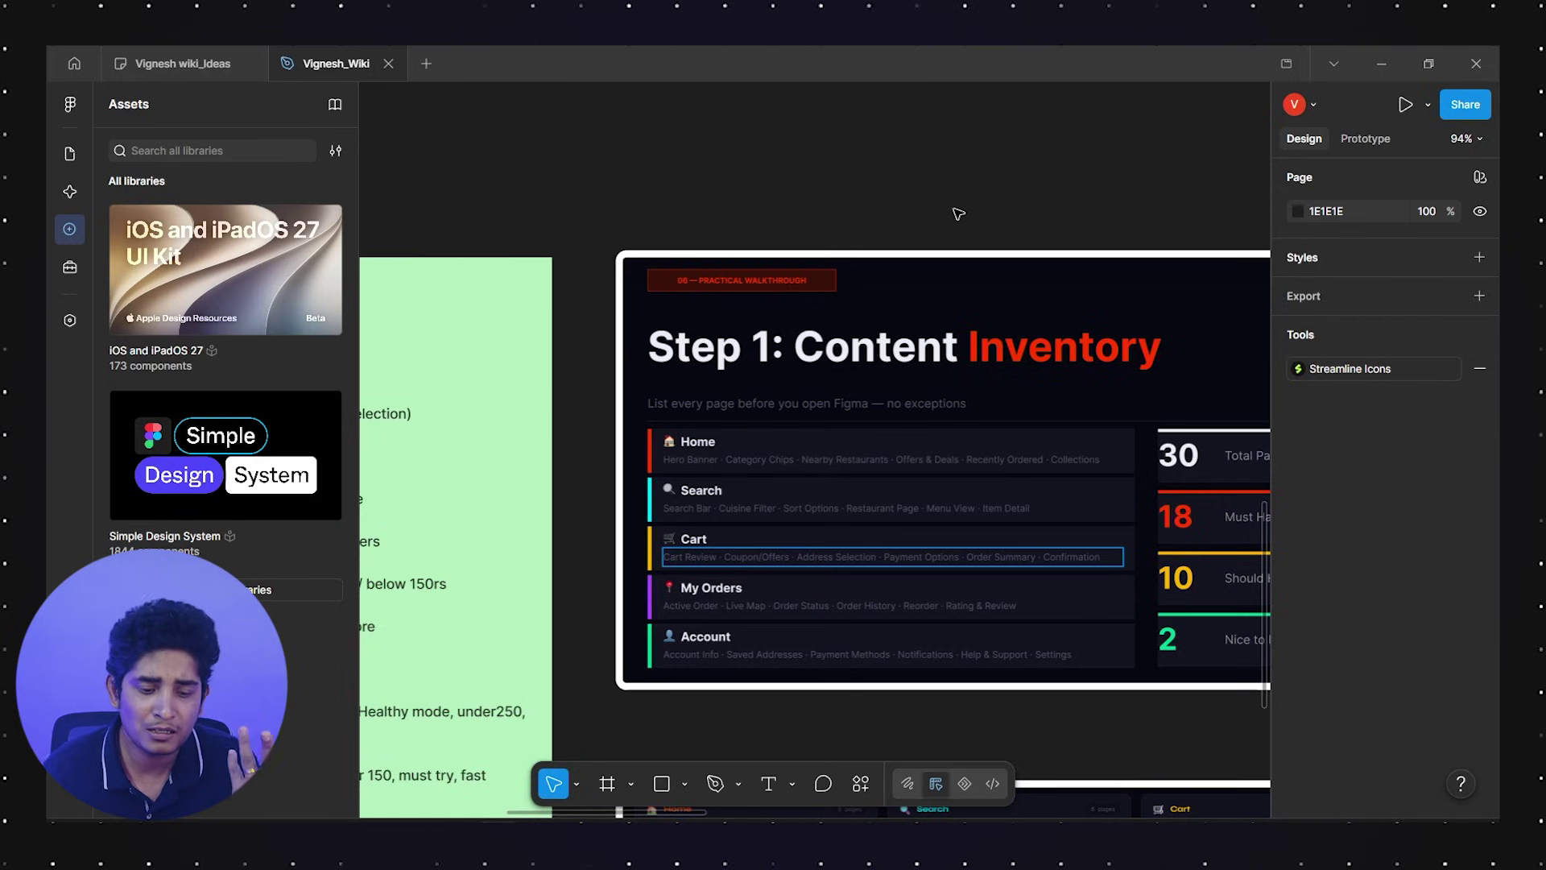
# Read the green notes covering the page's purpose, user actions and required home screen components
pyautogui.hscroll(-5, 958, 214)
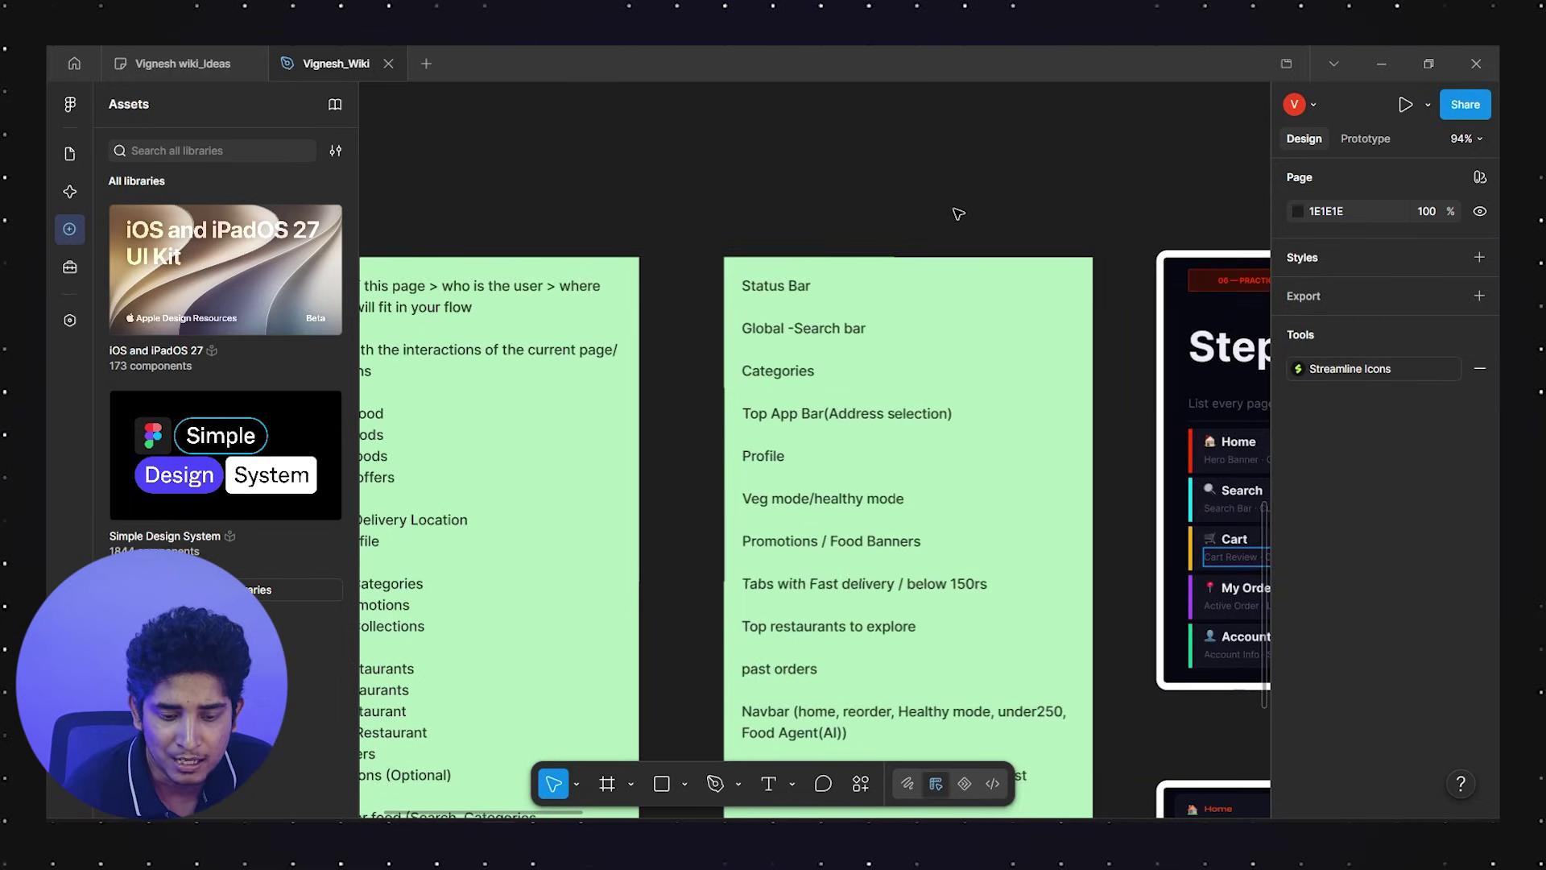
pyautogui.scroll(-2, 958, 213)
pyautogui.scroll(-2, 958, 214)
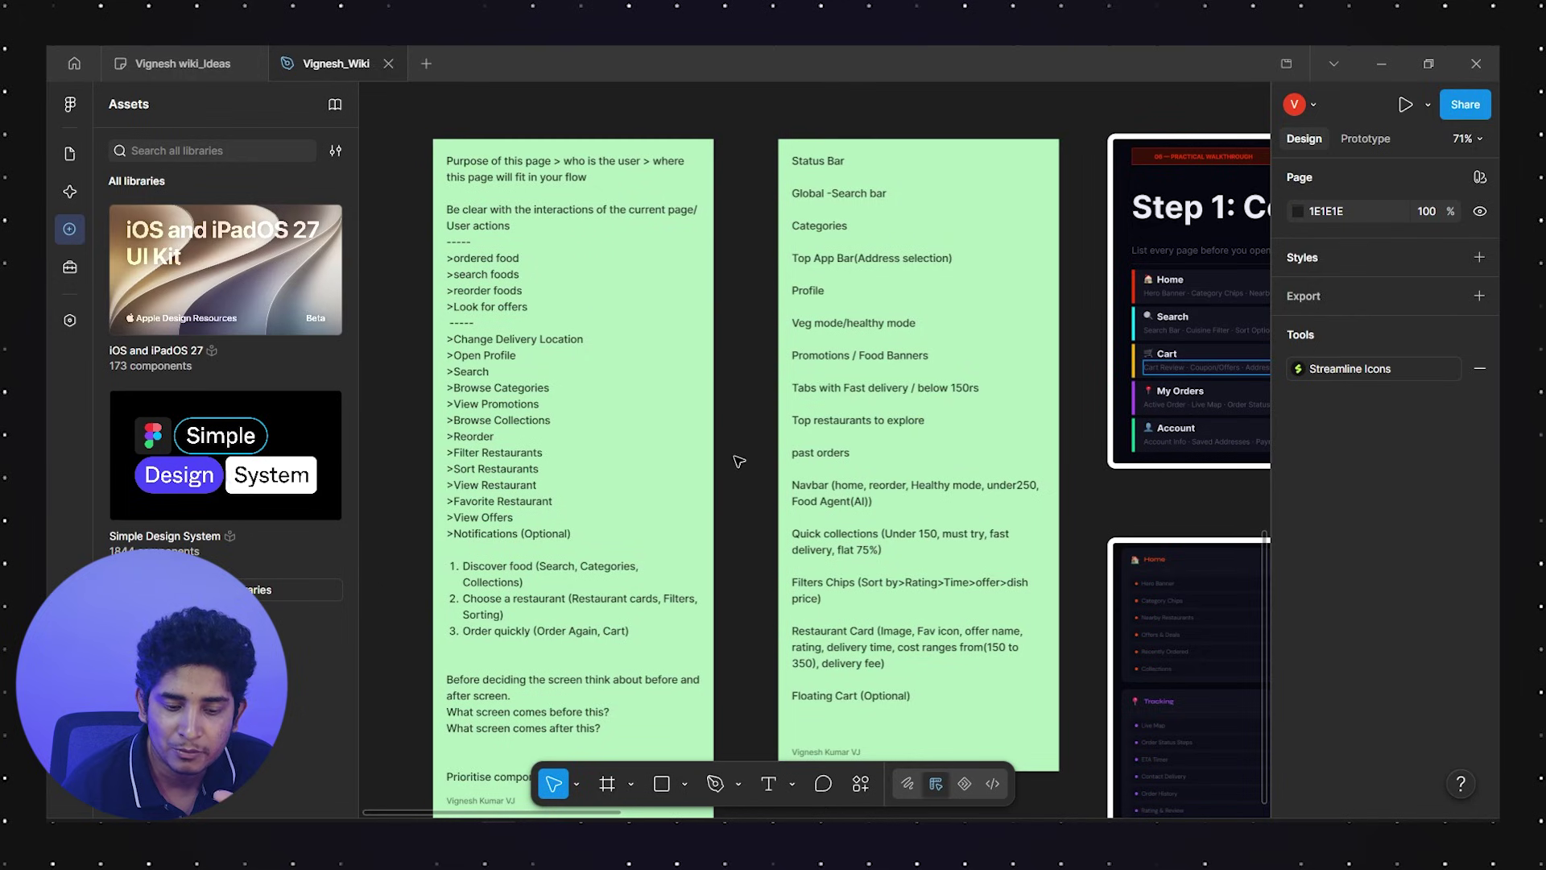
pyautogui.scroll(-2, 742, 474)
pyautogui.scroll(-1, 743, 474)
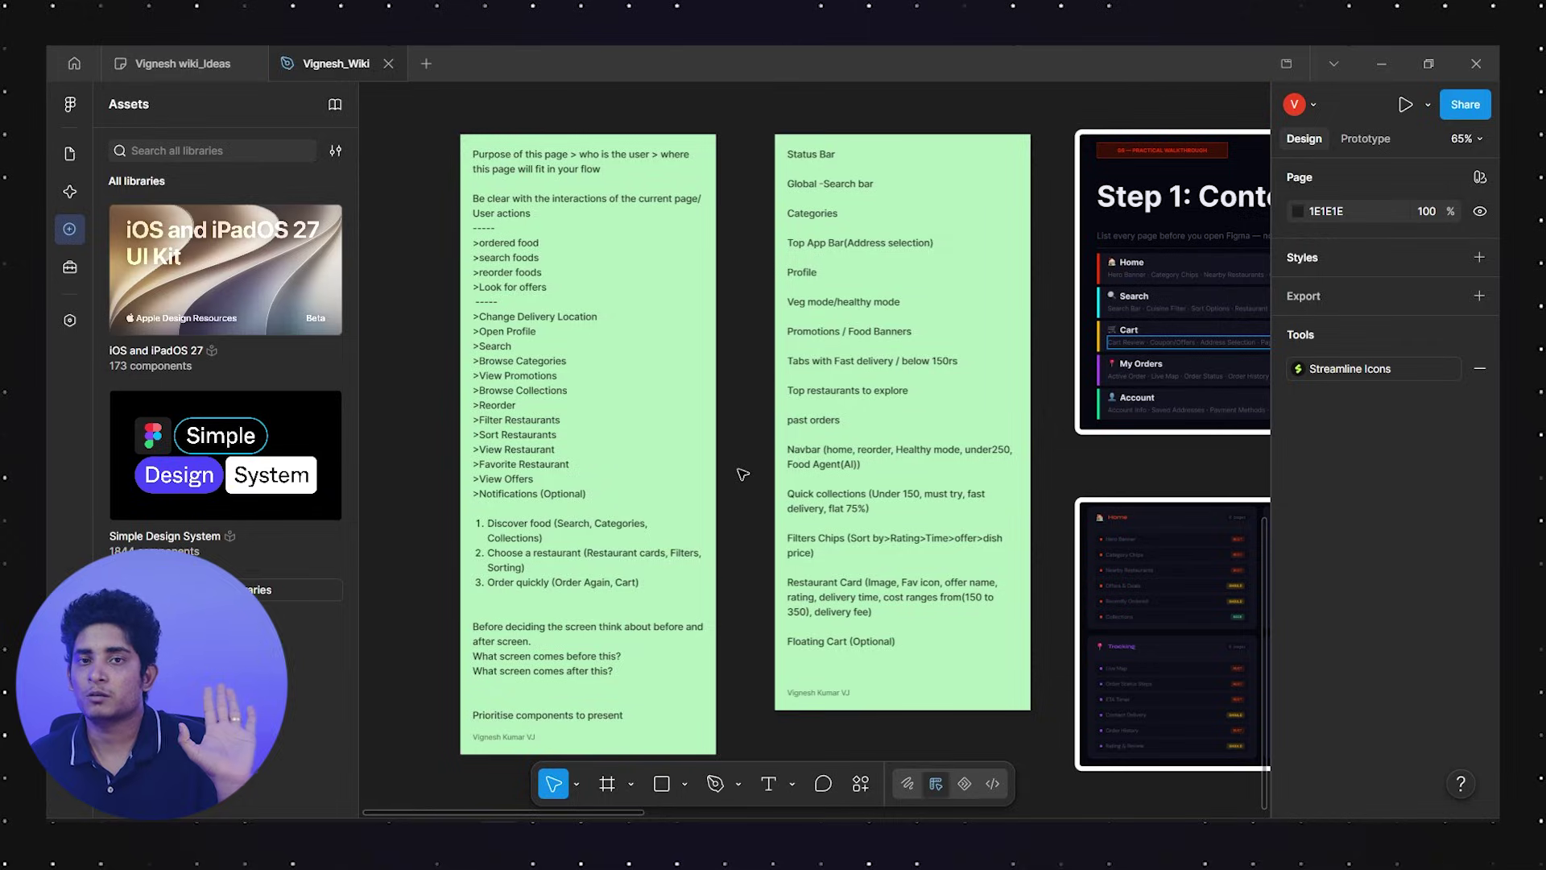
# Inspect the iPhone status bar component at the top of the Wireframe frame
pyautogui.hscroll(10, 735, 475)
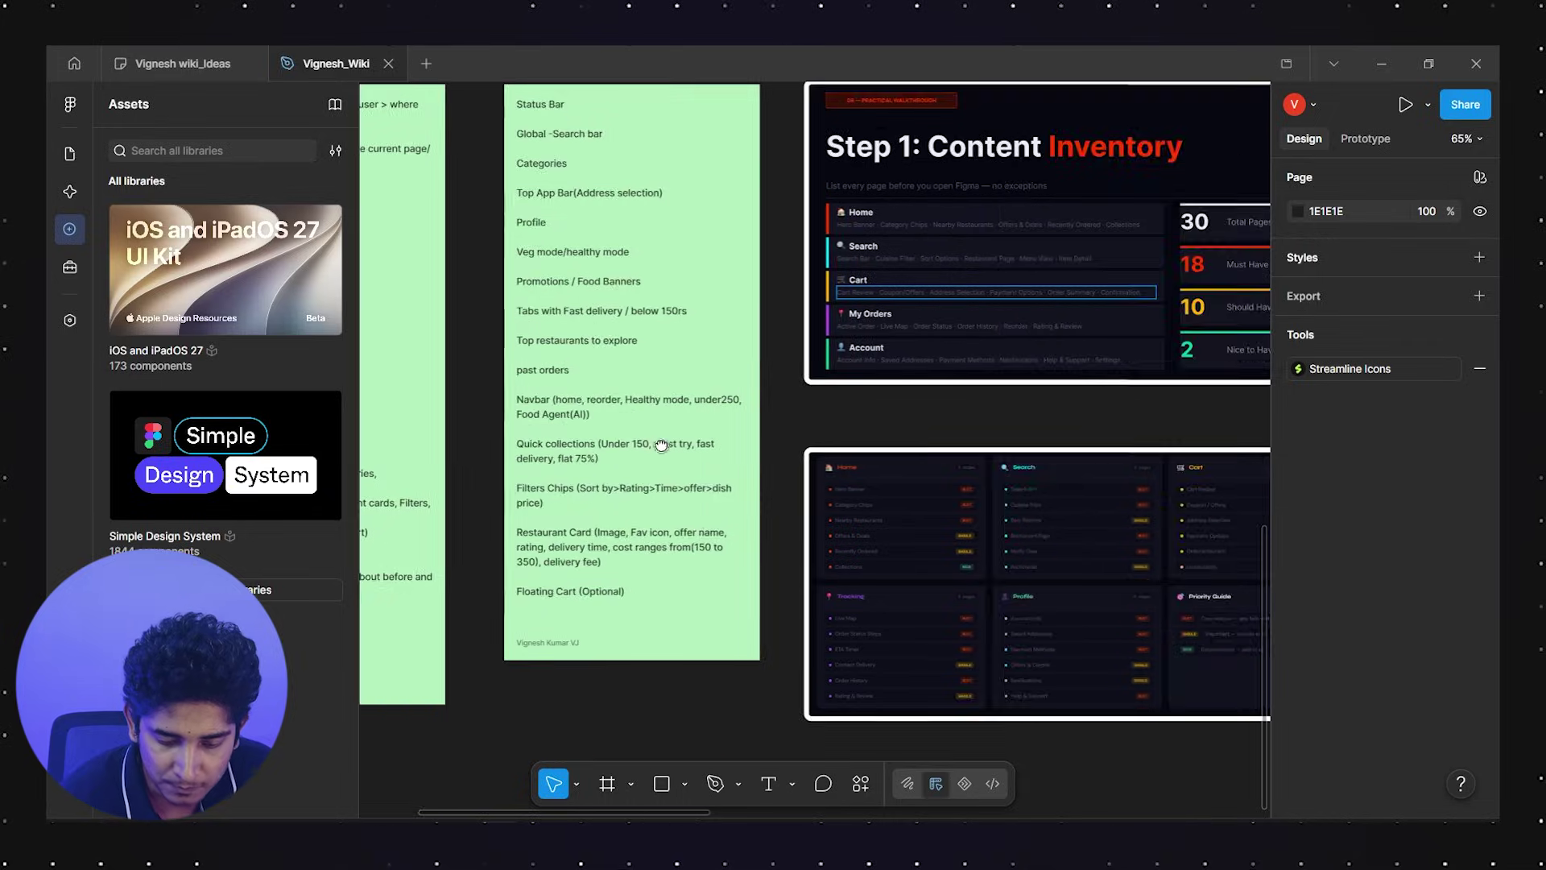
pyautogui.scroll(3, 772, 407)
pyautogui.moveTo(657, 456); pyautogui.dragTo(712, 352)
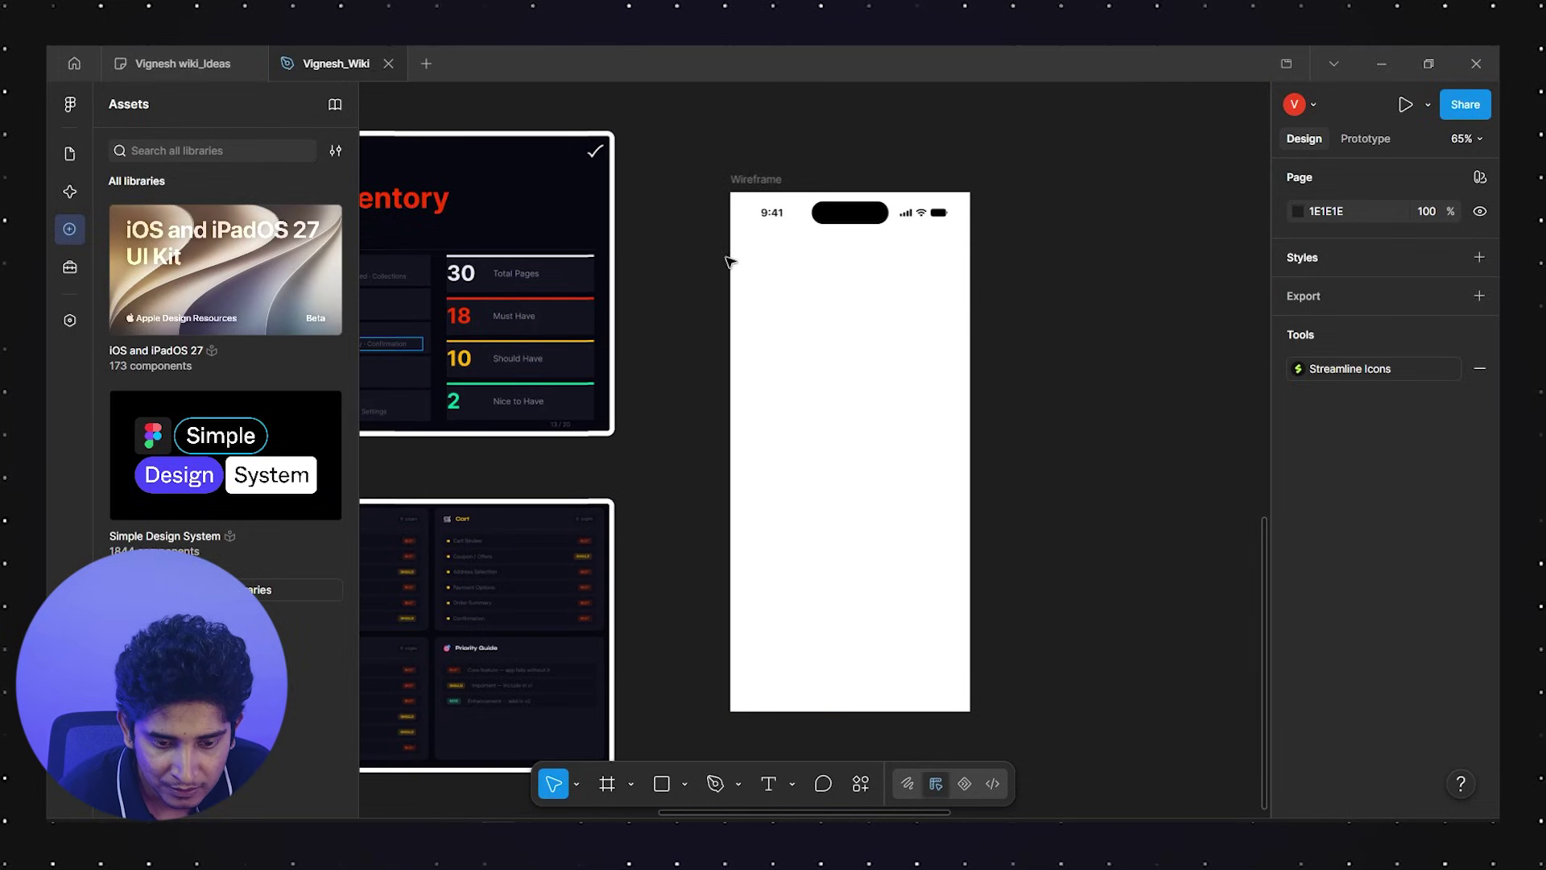
pyautogui.click(747, 201)
pyautogui.click(900, 216)
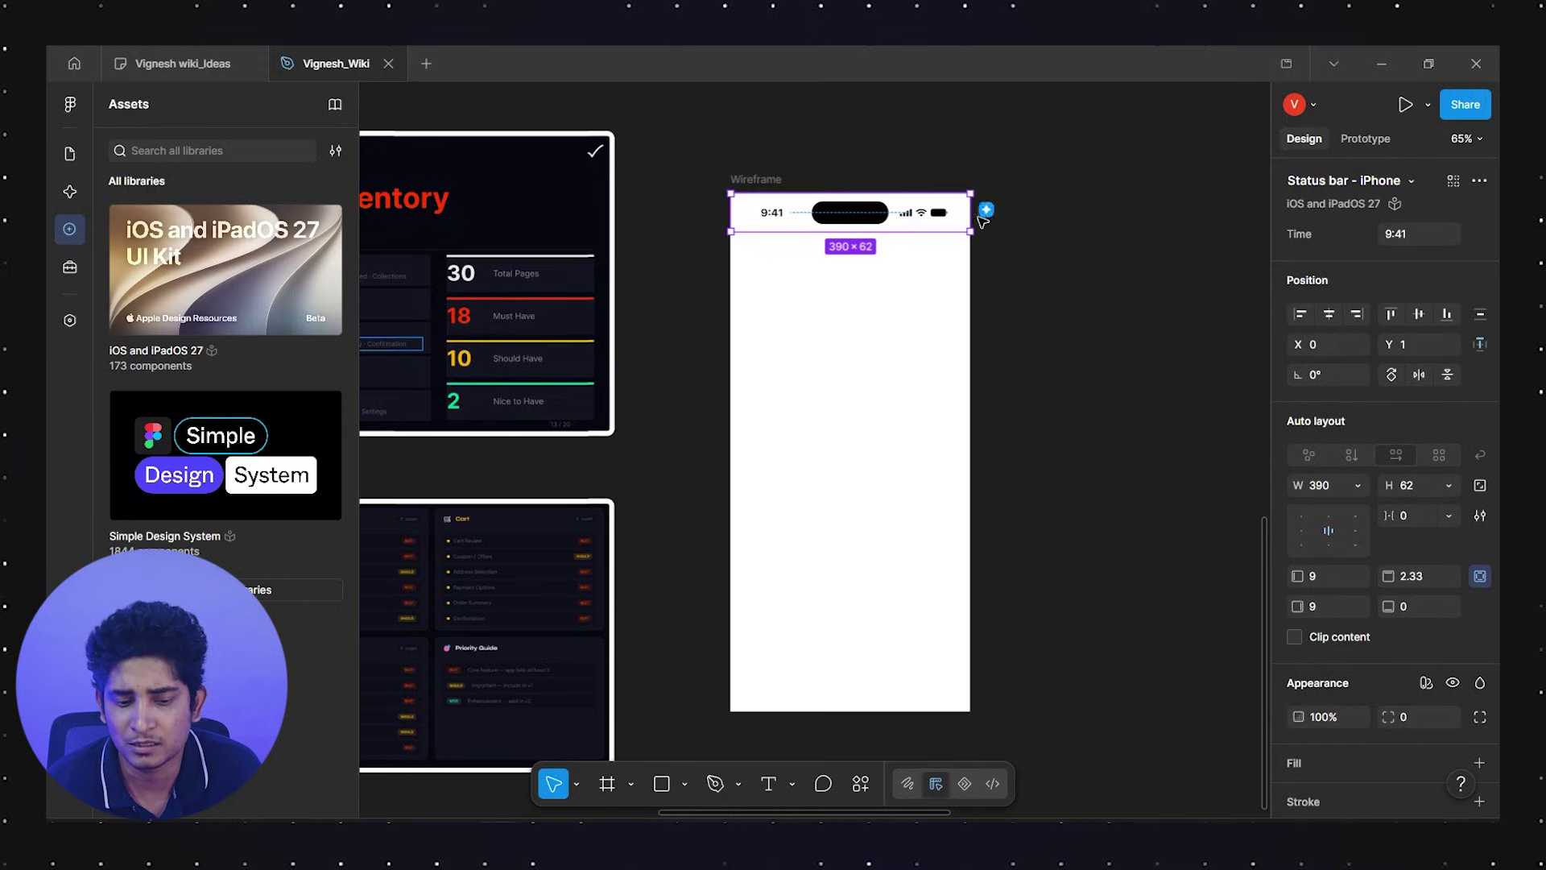
pyautogui.click(987, 256)
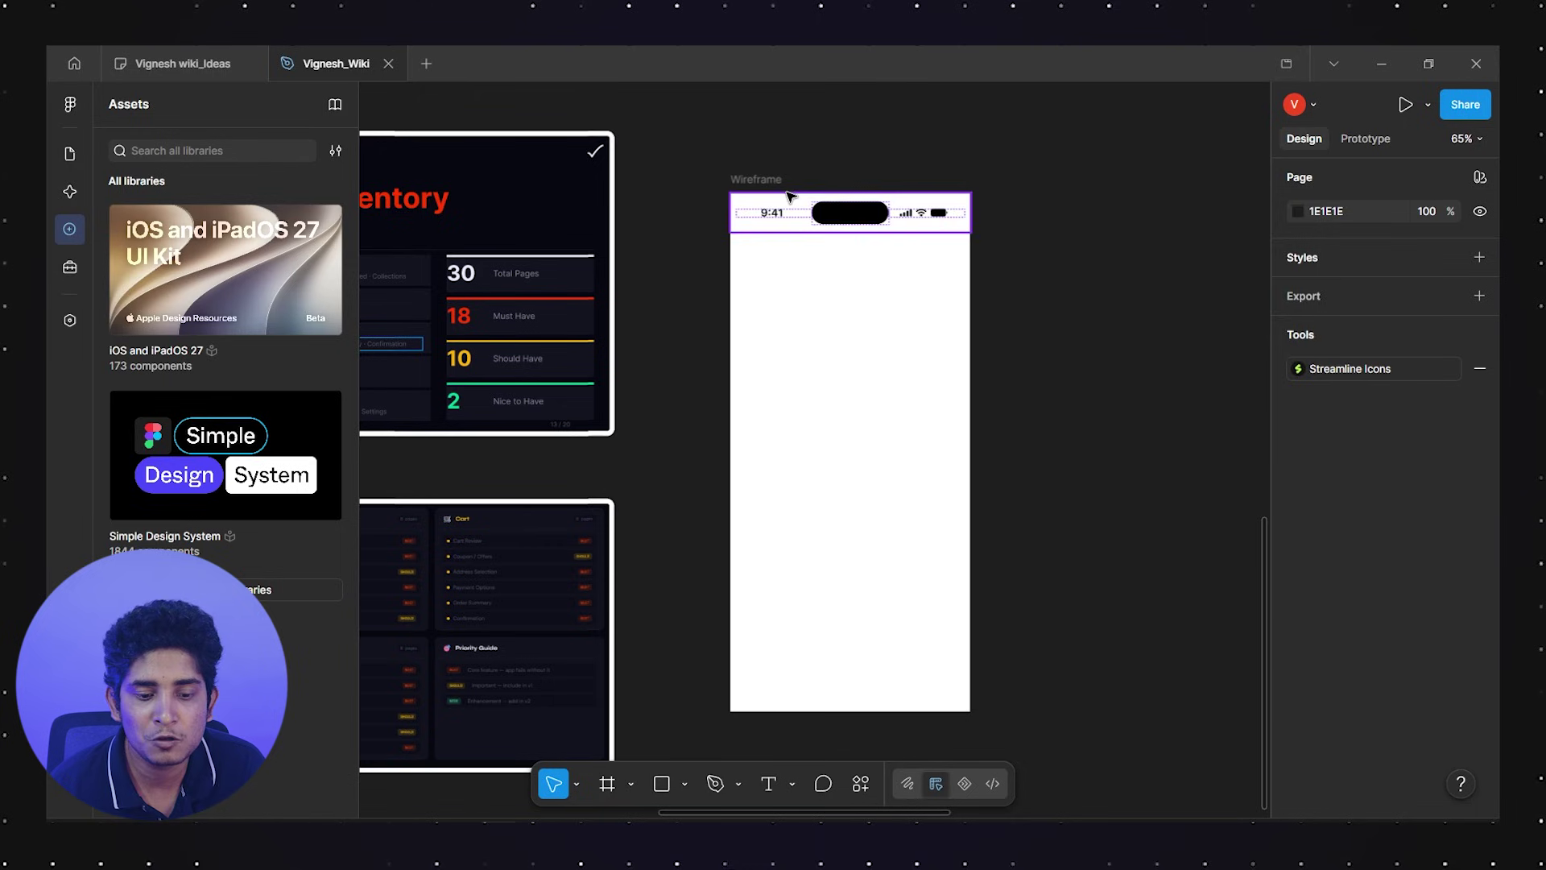
# Add a layout guide to the Wireframe frame and change its type to Columns
pyautogui.click(763, 178)
pyautogui.scroll(-2, 1389, 688)
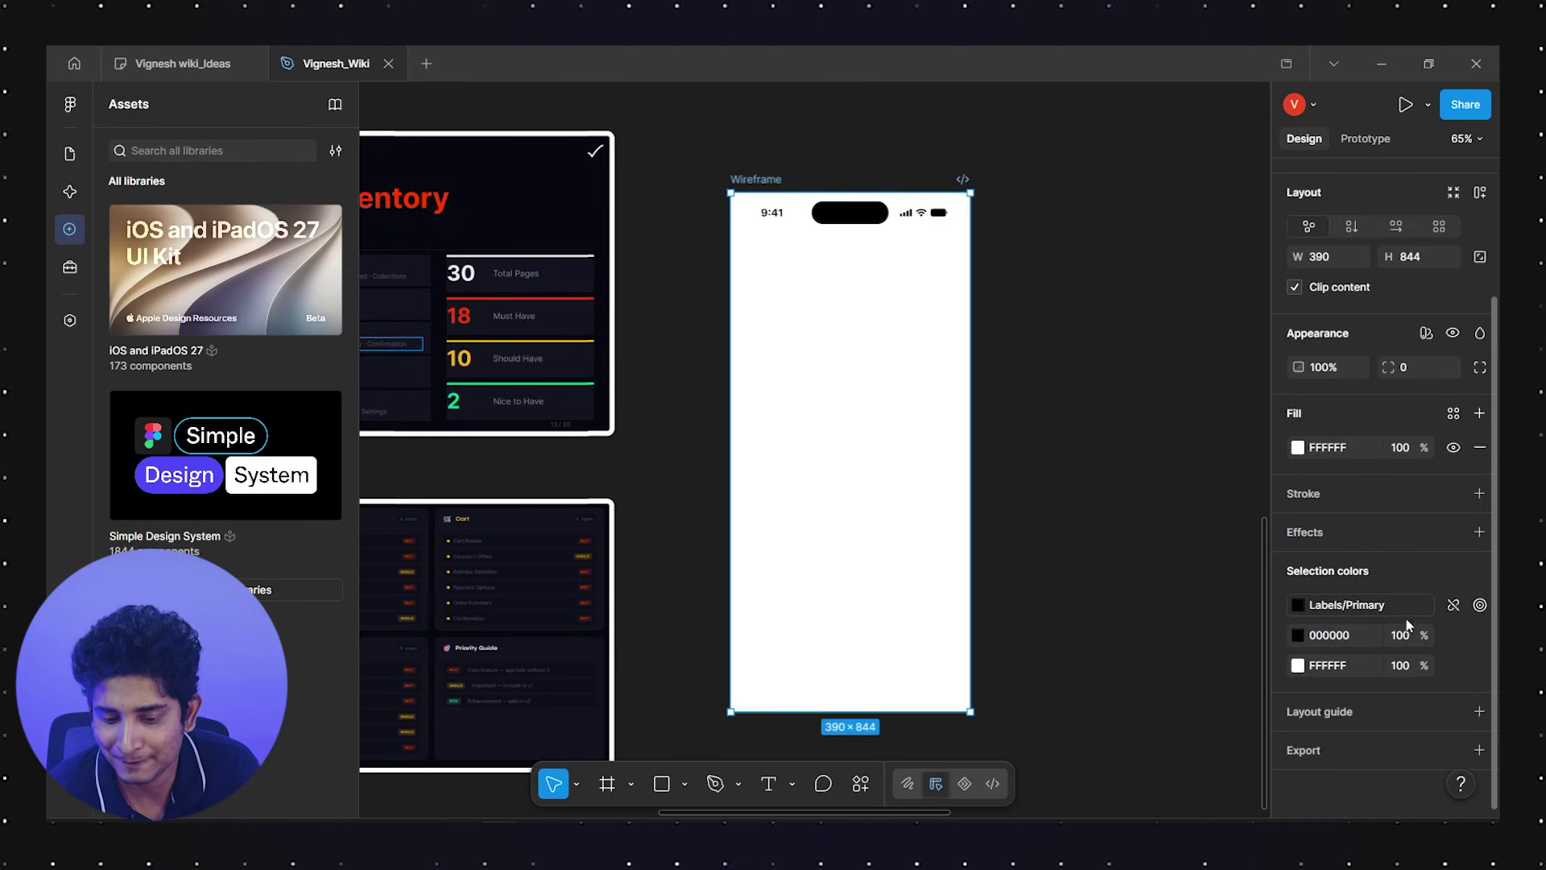
pyautogui.click(1480, 711)
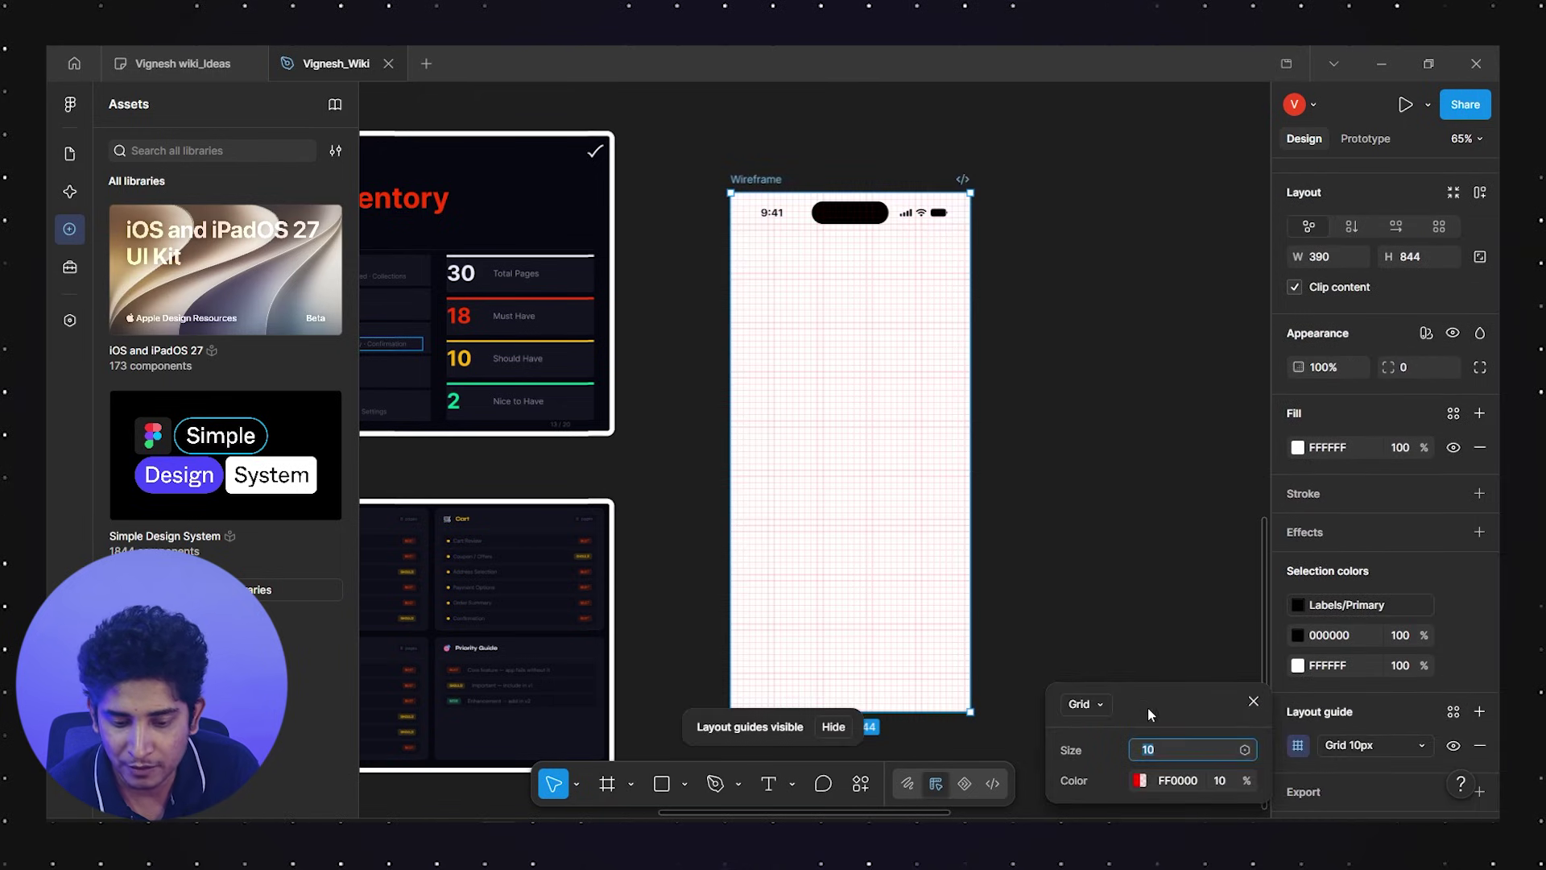
pyautogui.click(1105, 703)
pyautogui.click(1100, 752)
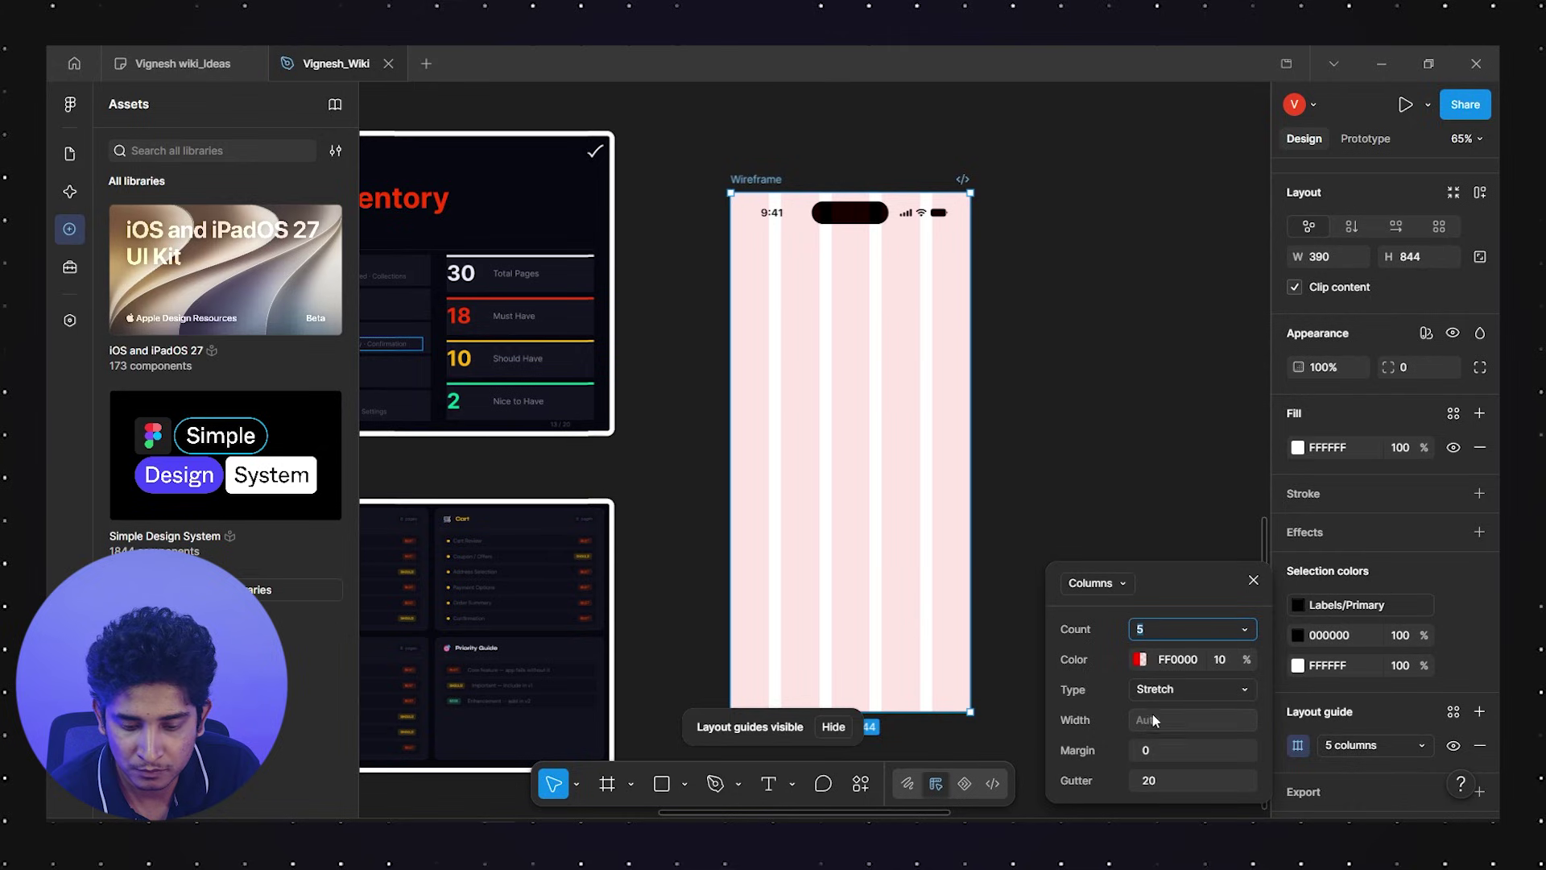
# Set the column guide's gutter to 16 and its margin to 16
pyautogui.click(1168, 780)
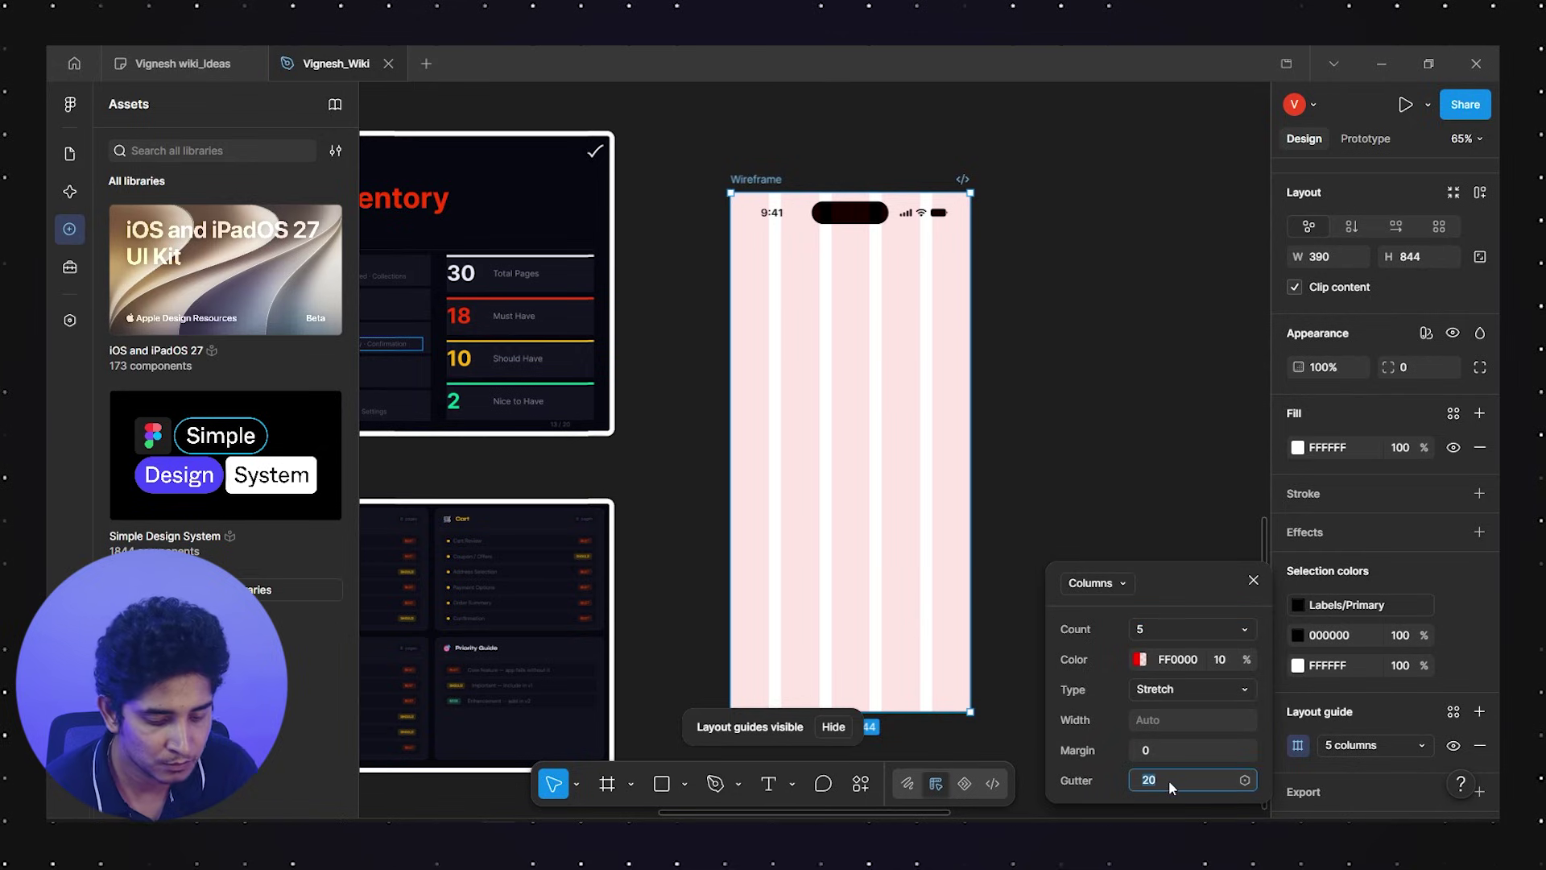
pyautogui.write('24')
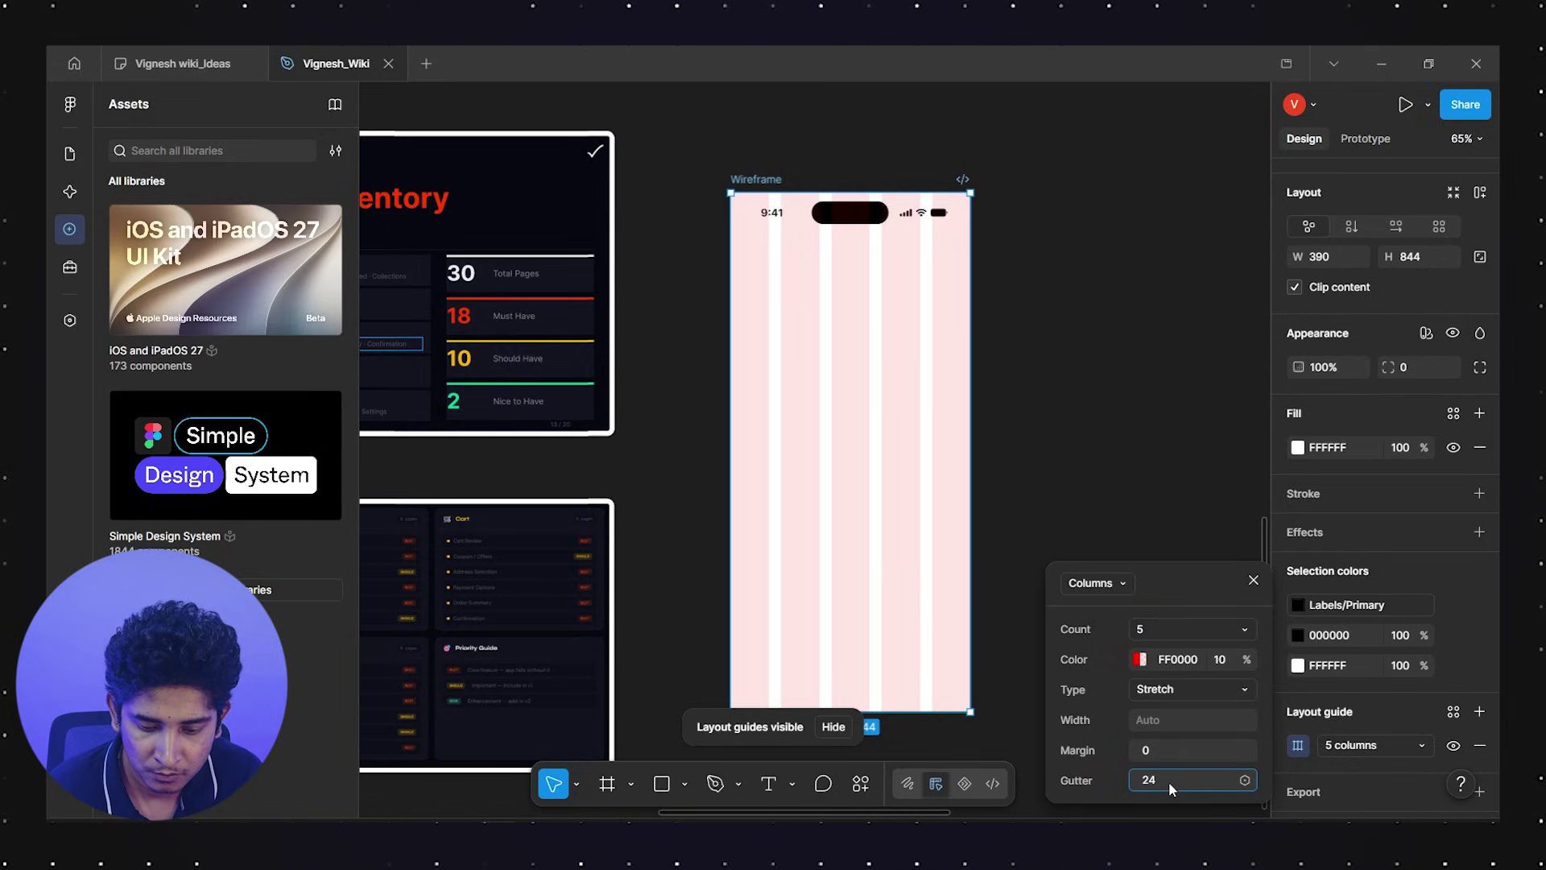
pyautogui.write('16')
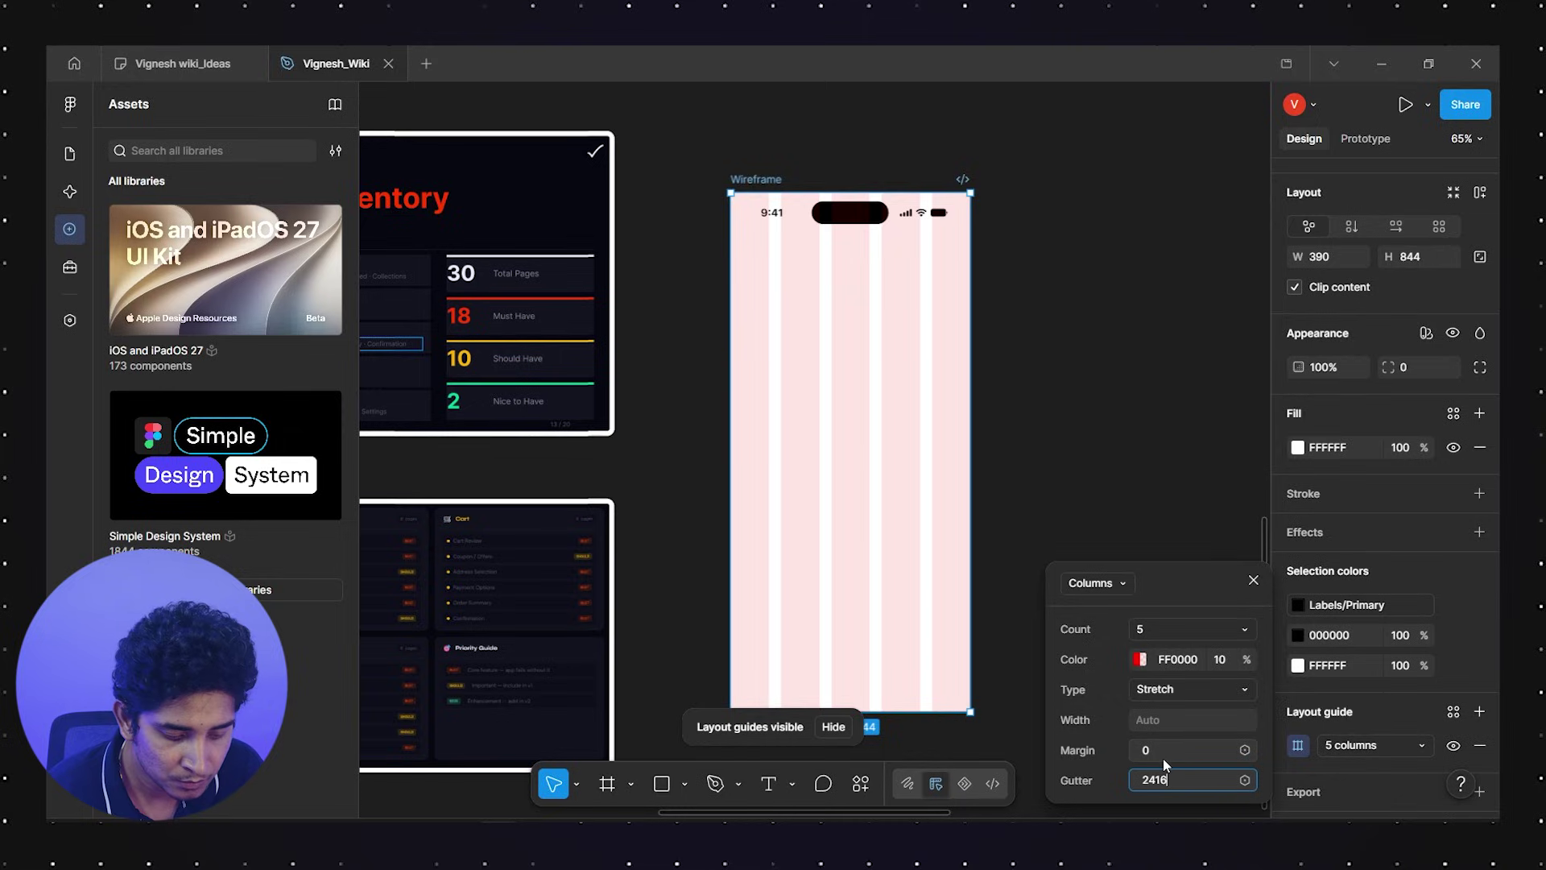
pyautogui.press('Left')
pyautogui.press('Left')
pyautogui.press('BackSpace')
pyautogui.press('BackSpace')
pyautogui.click(1166, 749)
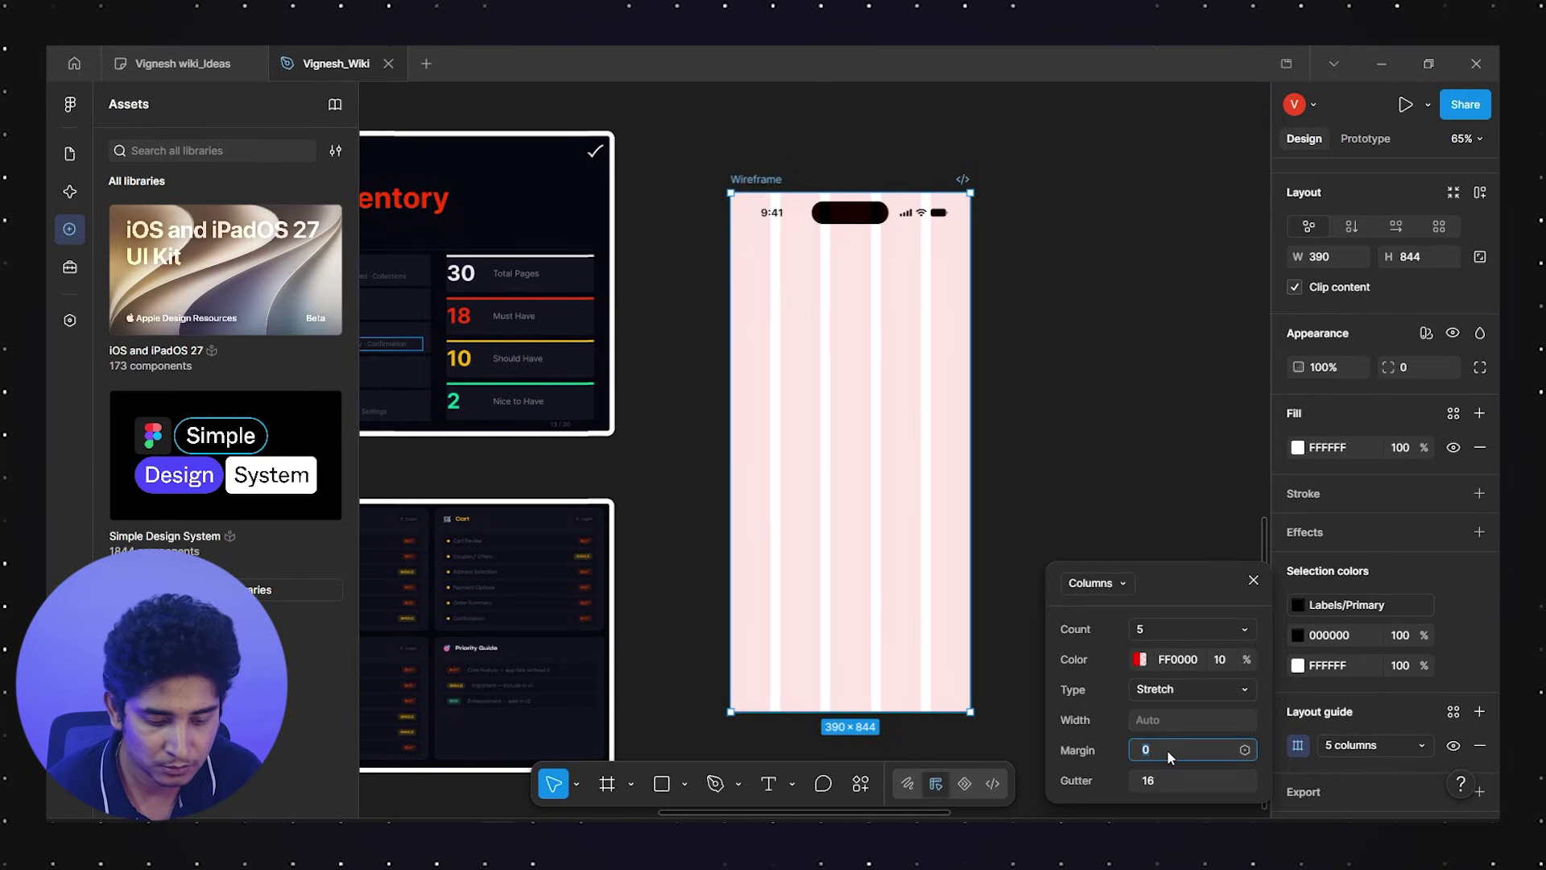
pyautogui.write('16')
pyautogui.click(1070, 459)
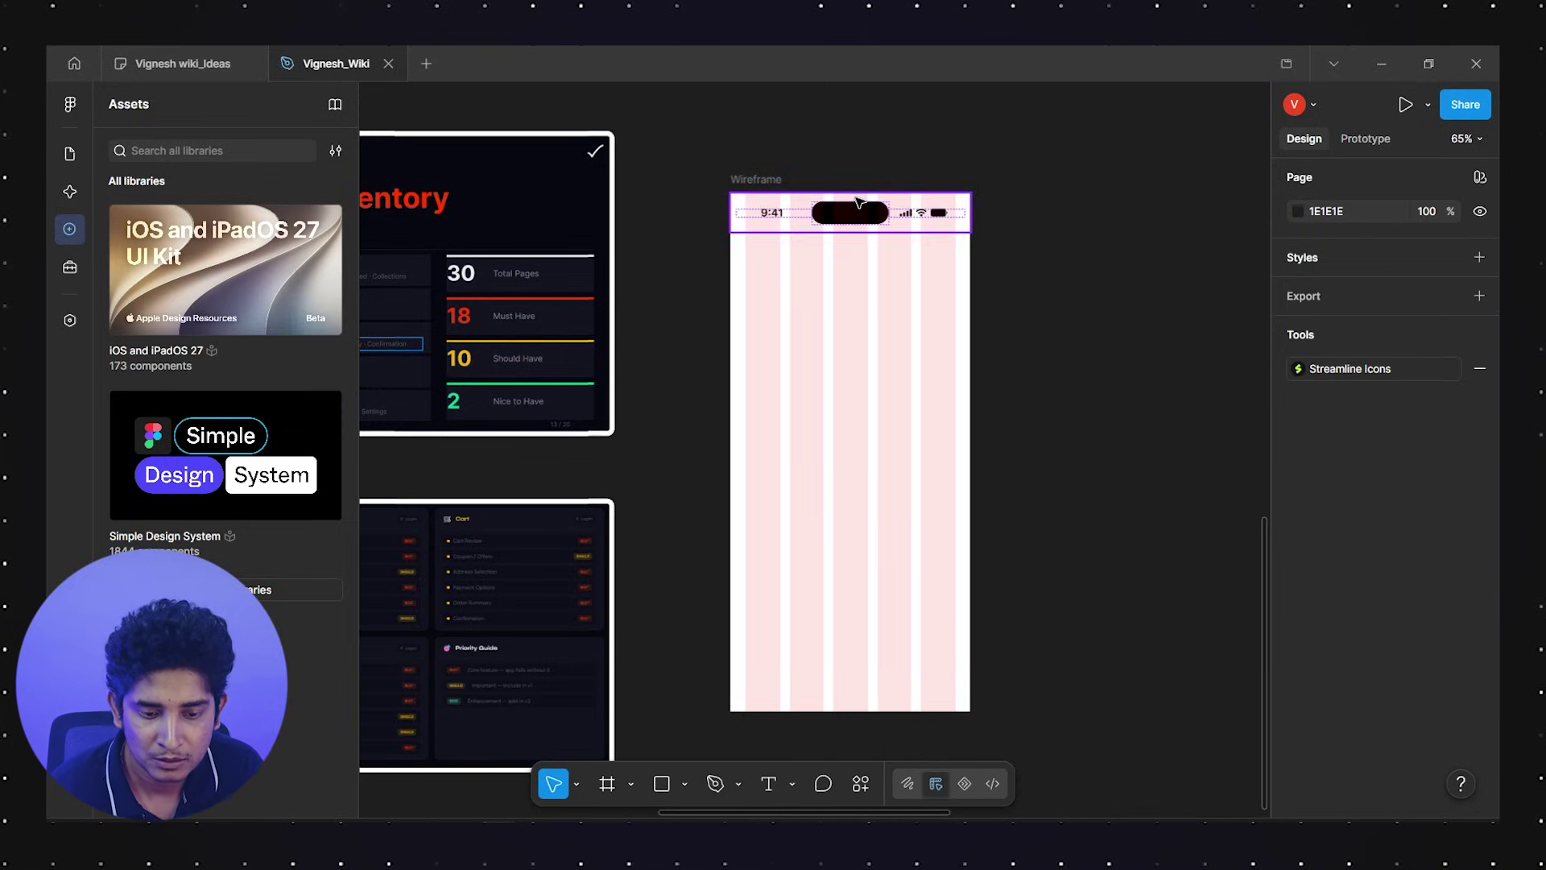
pyautogui.click(769, 179)
pyautogui.click(829, 159)
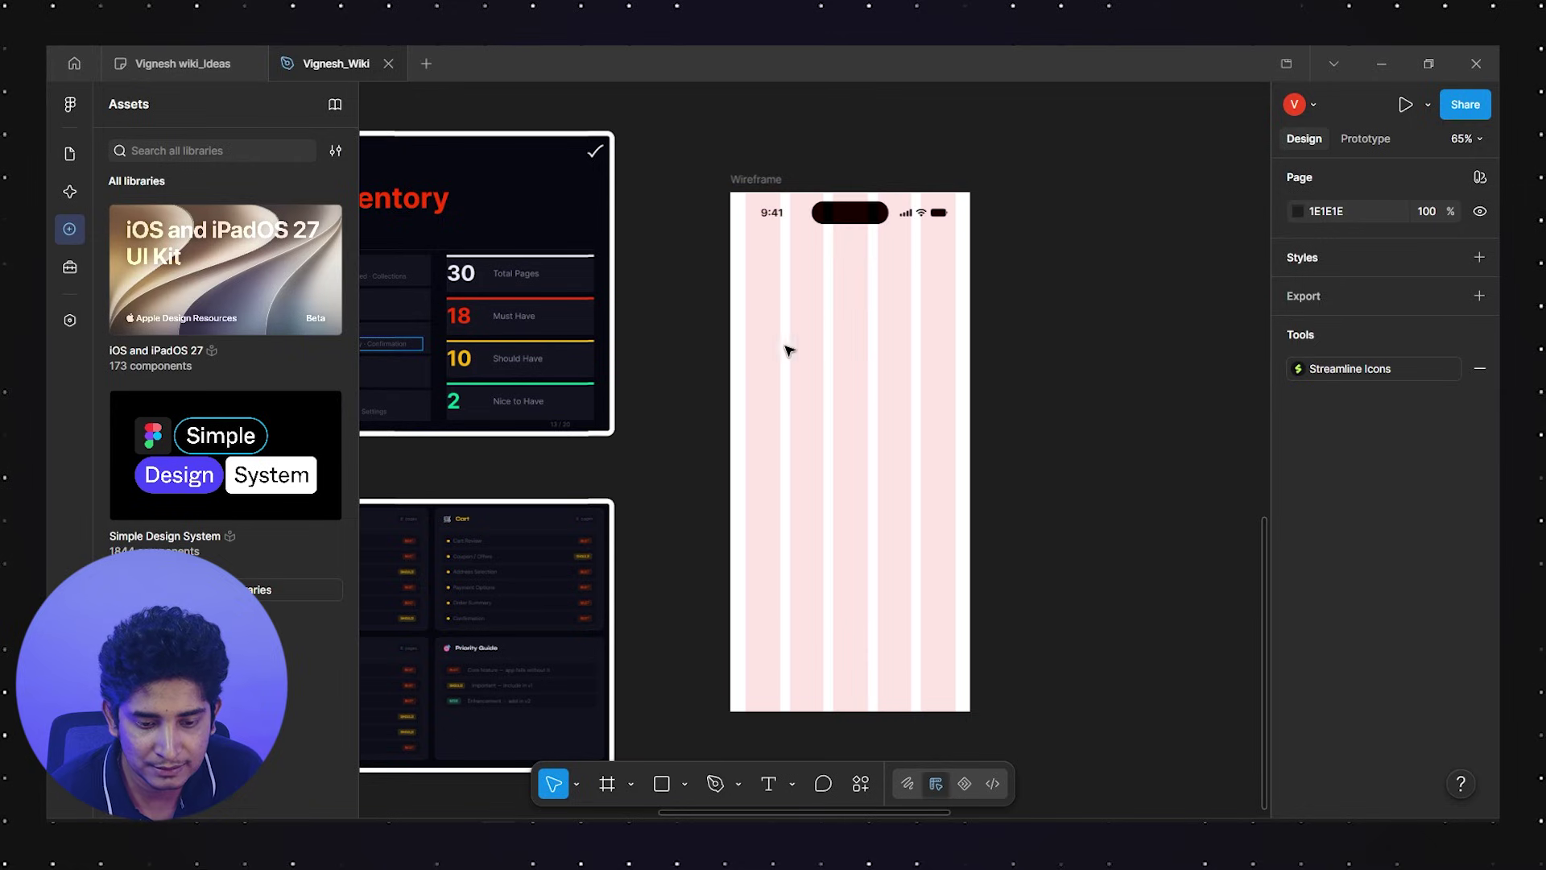
# Draw a circle about 56 × 56 just below the status bar in the first column and lock its aspect ratio
pyautogui.click(683, 786)
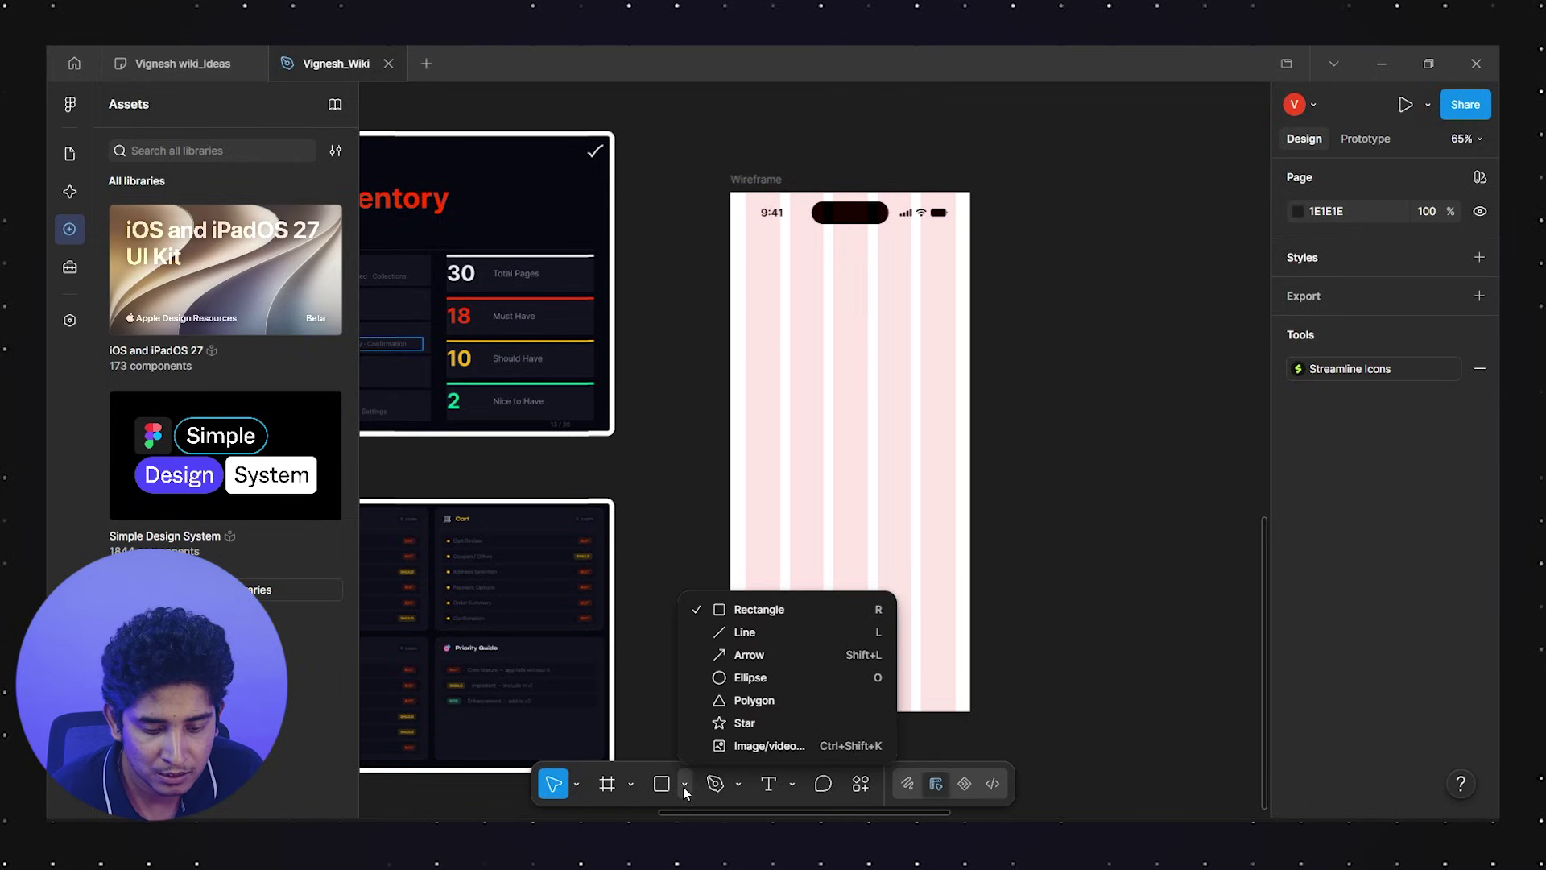
pyautogui.click(745, 698)
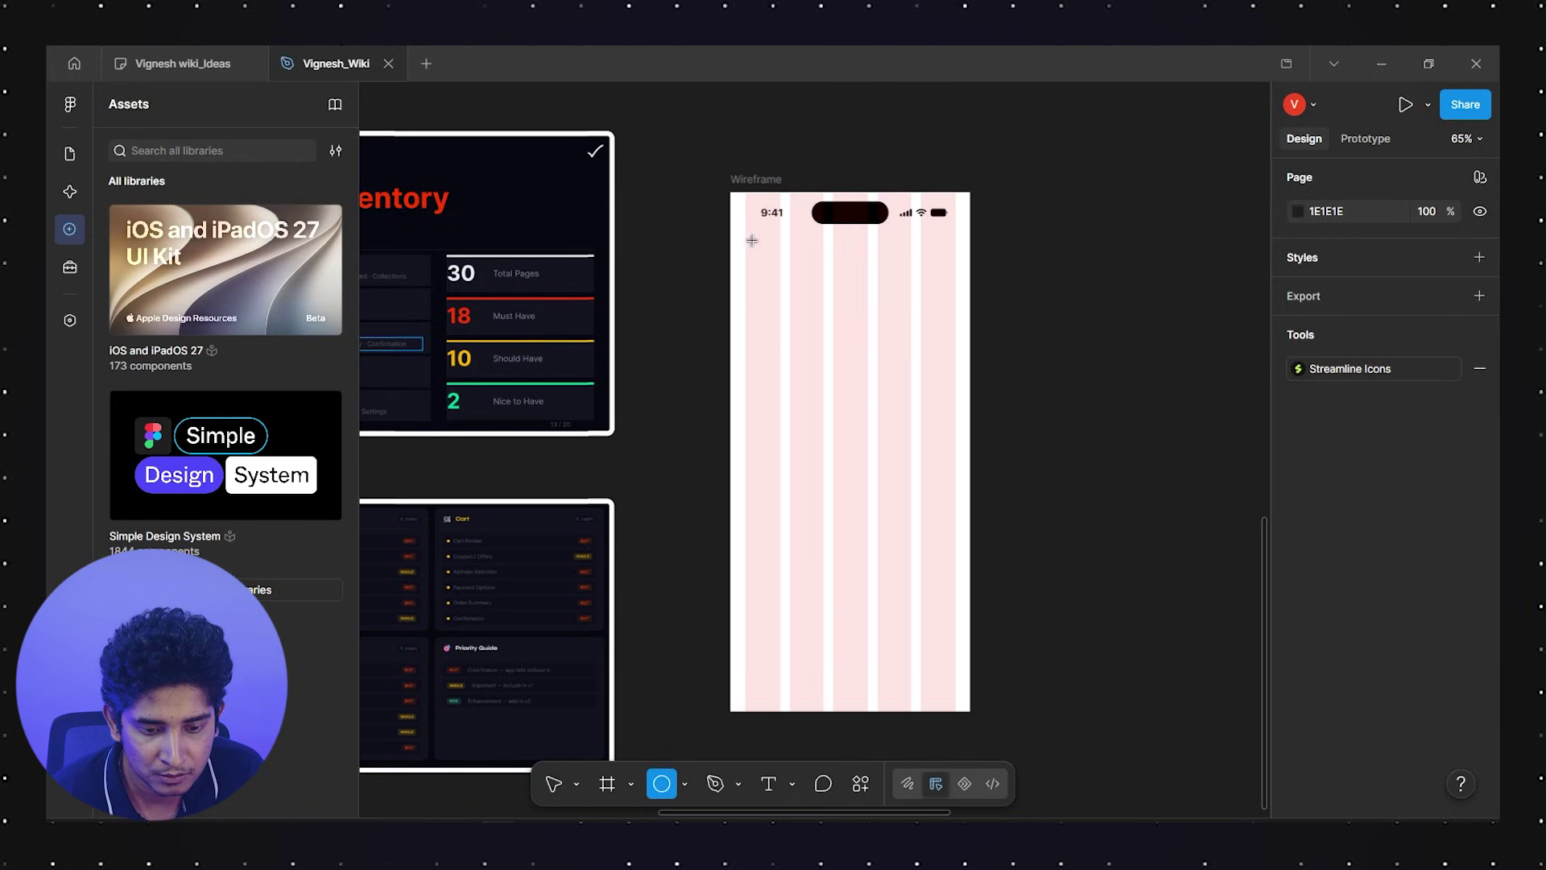
pyautogui.moveTo(745, 236); pyautogui.dragTo(781, 272)
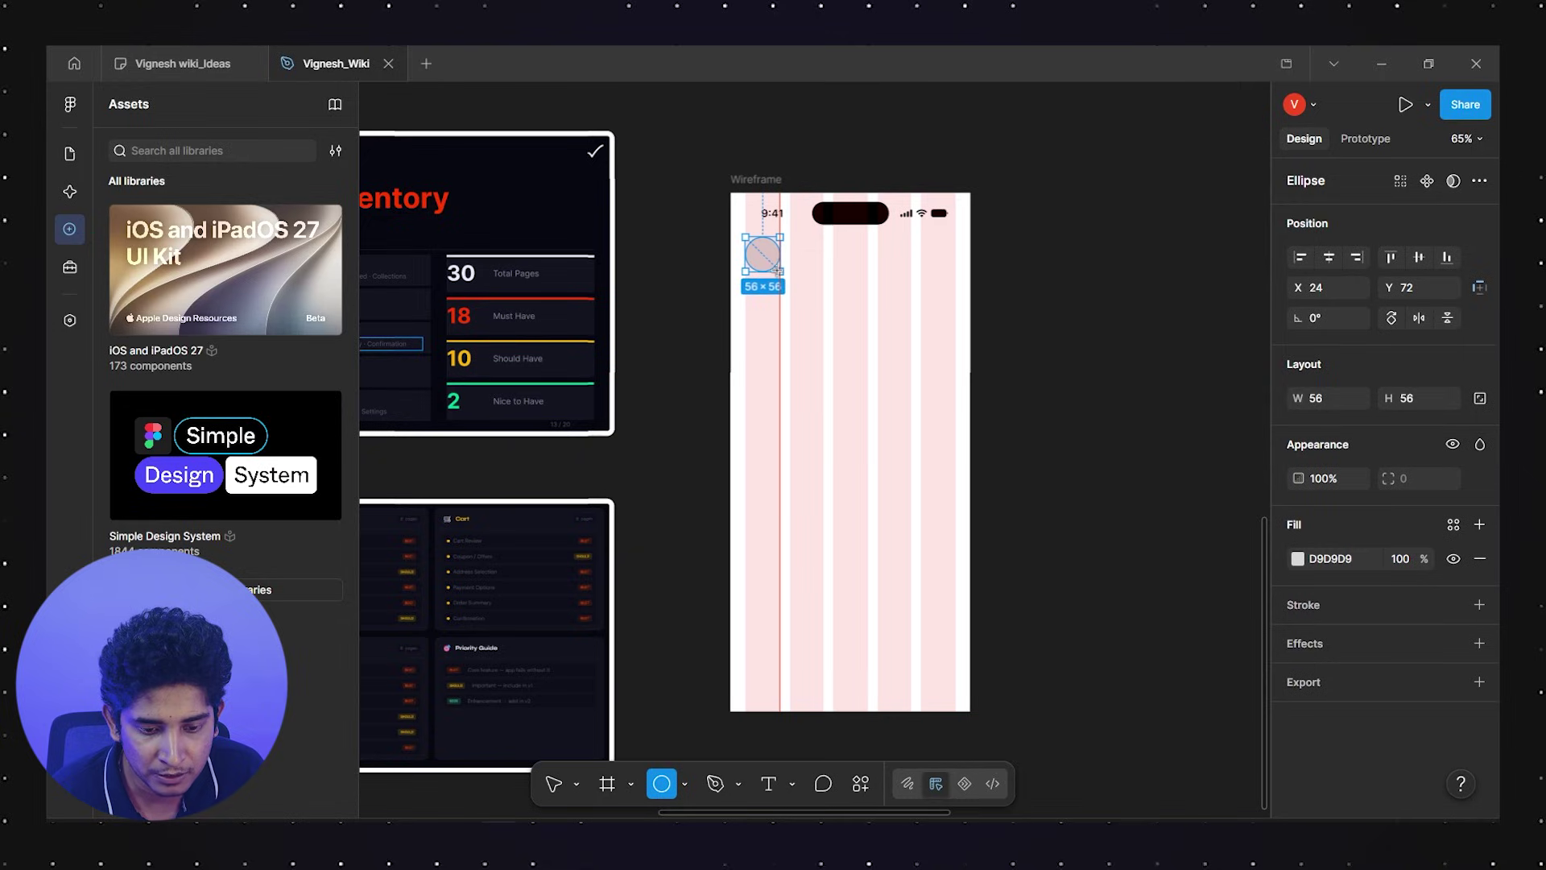
pyautogui.click(1413, 400)
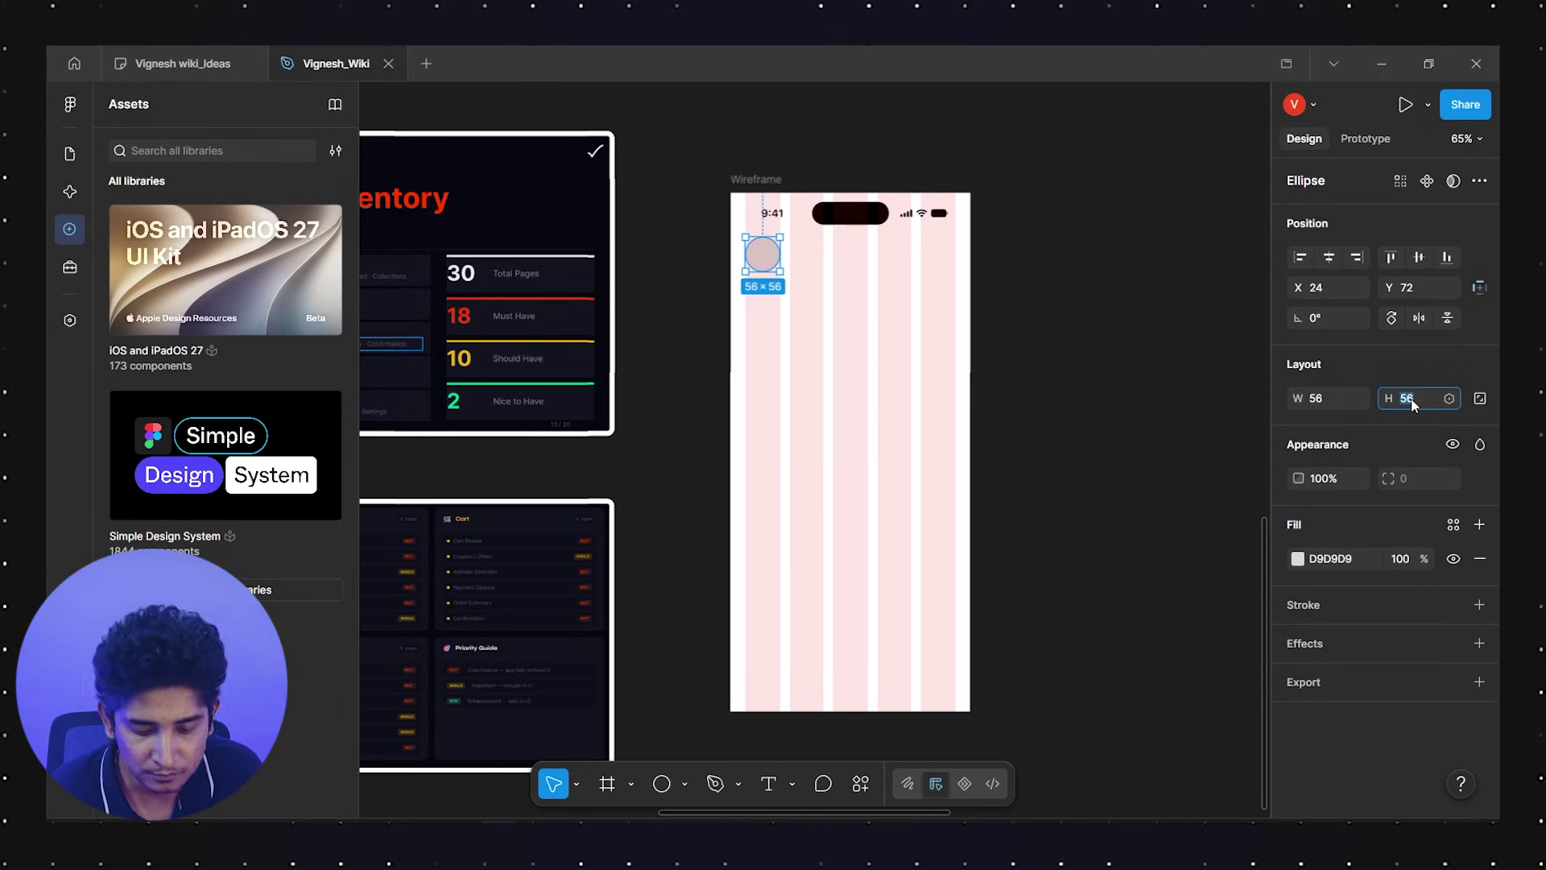
pyautogui.click(1478, 399)
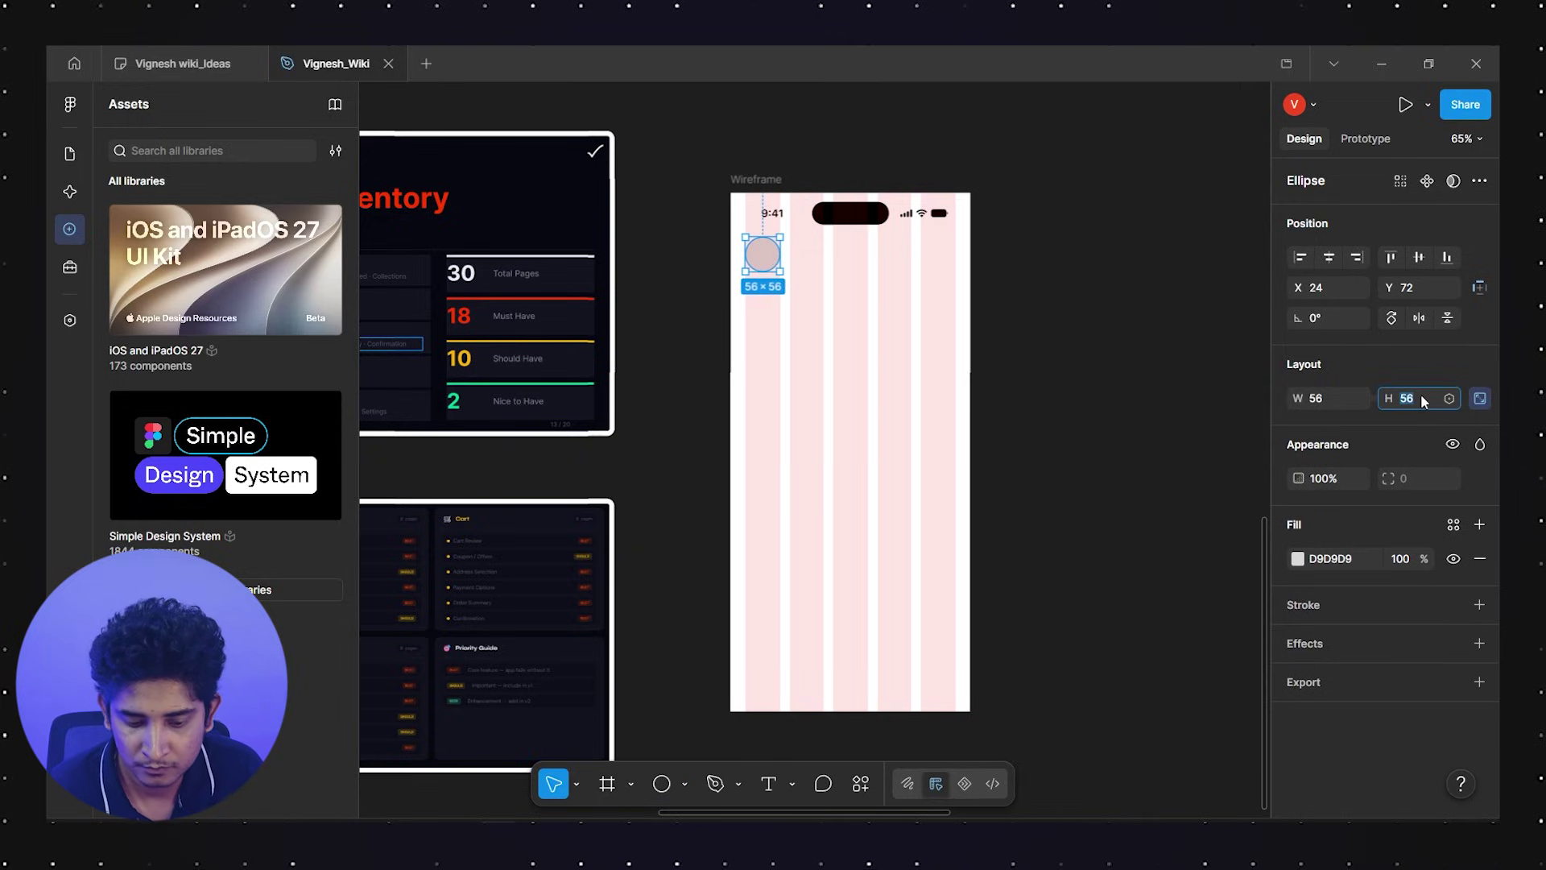
pyautogui.click(1101, 383)
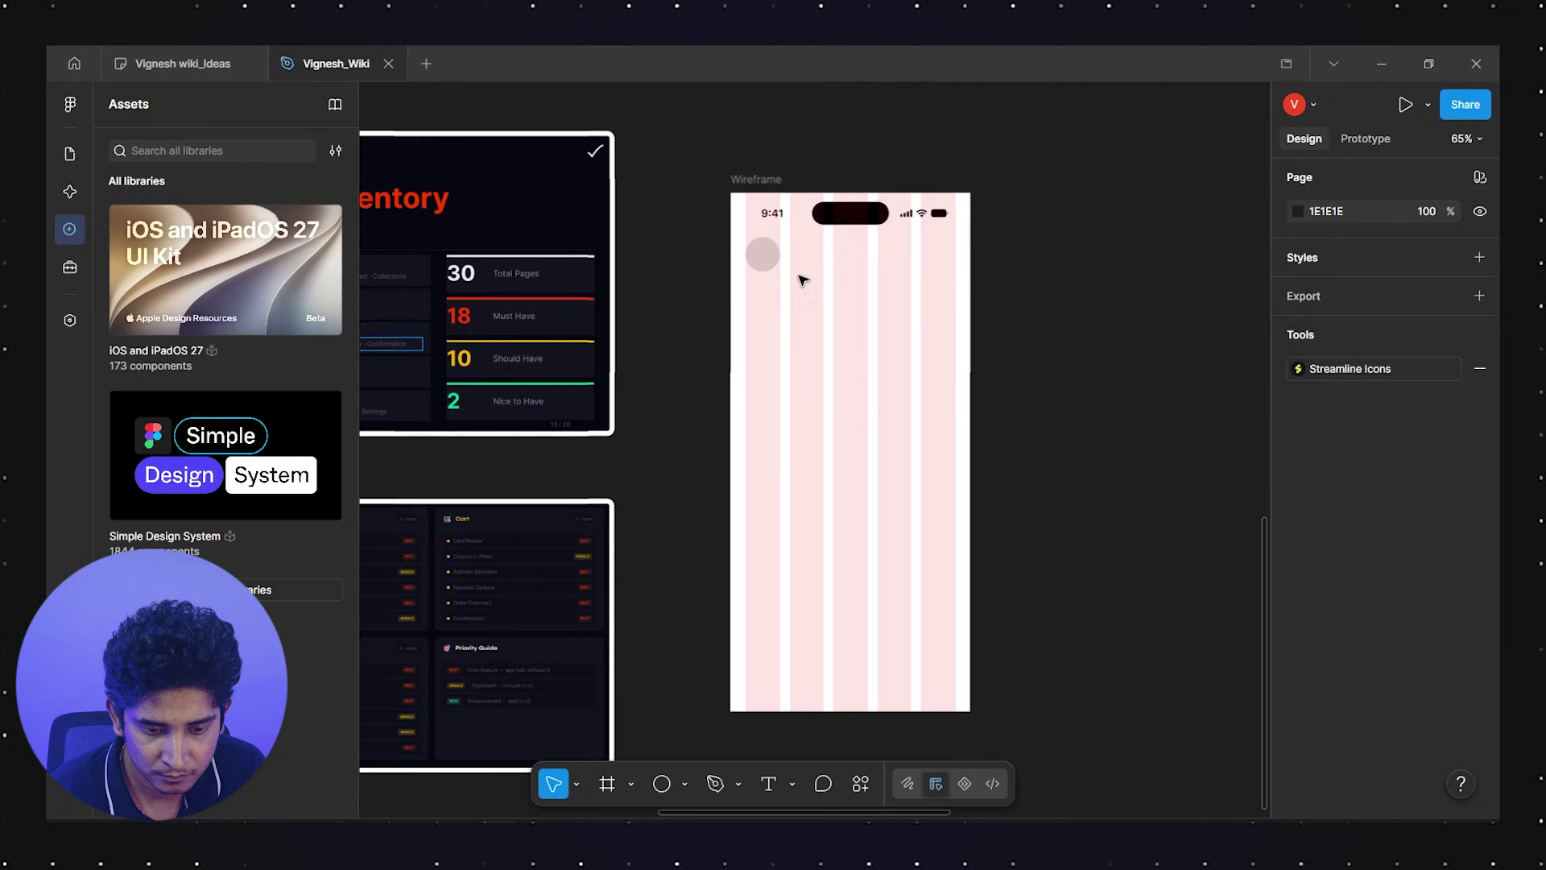
# Review the content inventory and the planning notes for the home screen's required elements and user actions
pyautogui.click(765, 252)
pyautogui.scroll(3, 766, 264)
pyautogui.hscroll(-10, 767, 263)
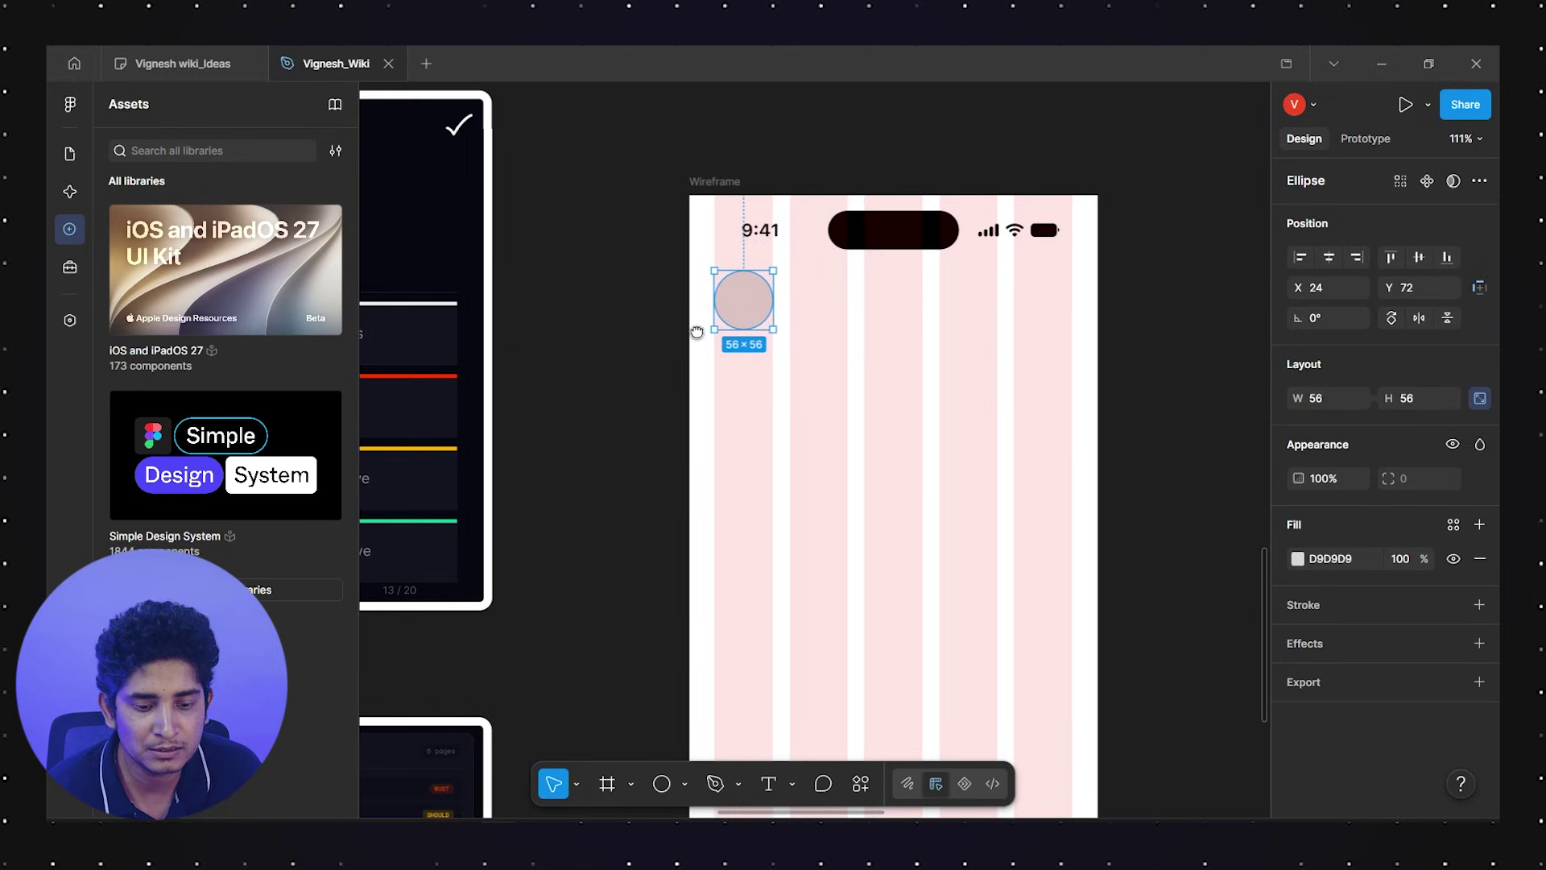
pyautogui.hscroll(5, 837, 427)
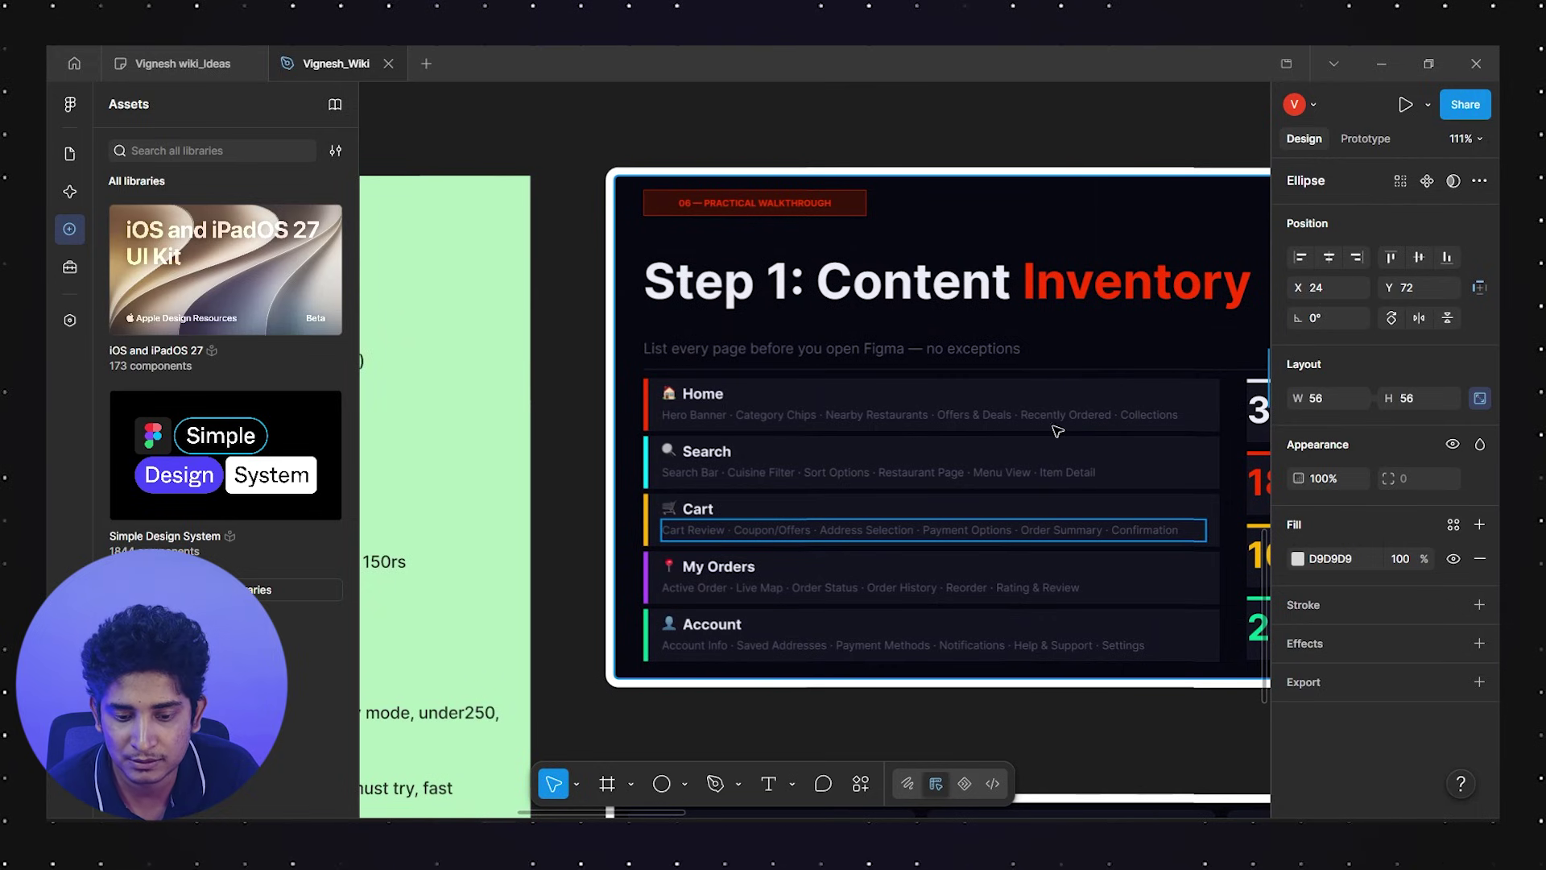
pyautogui.hscroll(-6, 1047, 429)
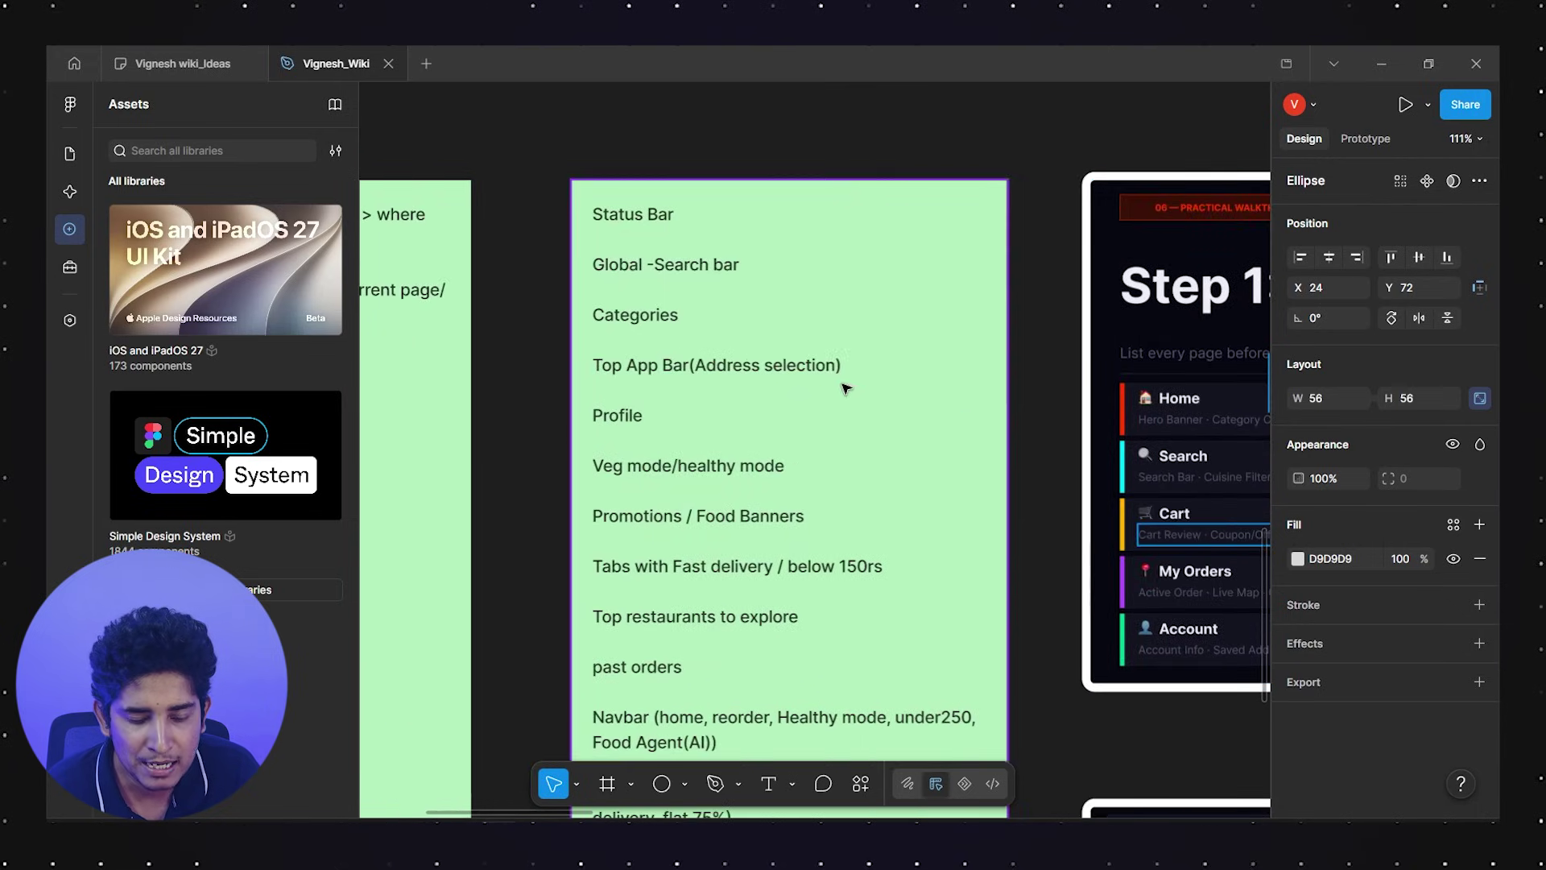
pyautogui.scroll(3, 792, 392)
pyautogui.scroll(-5, 791, 392)
pyautogui.hscroll(-1, 725, 391)
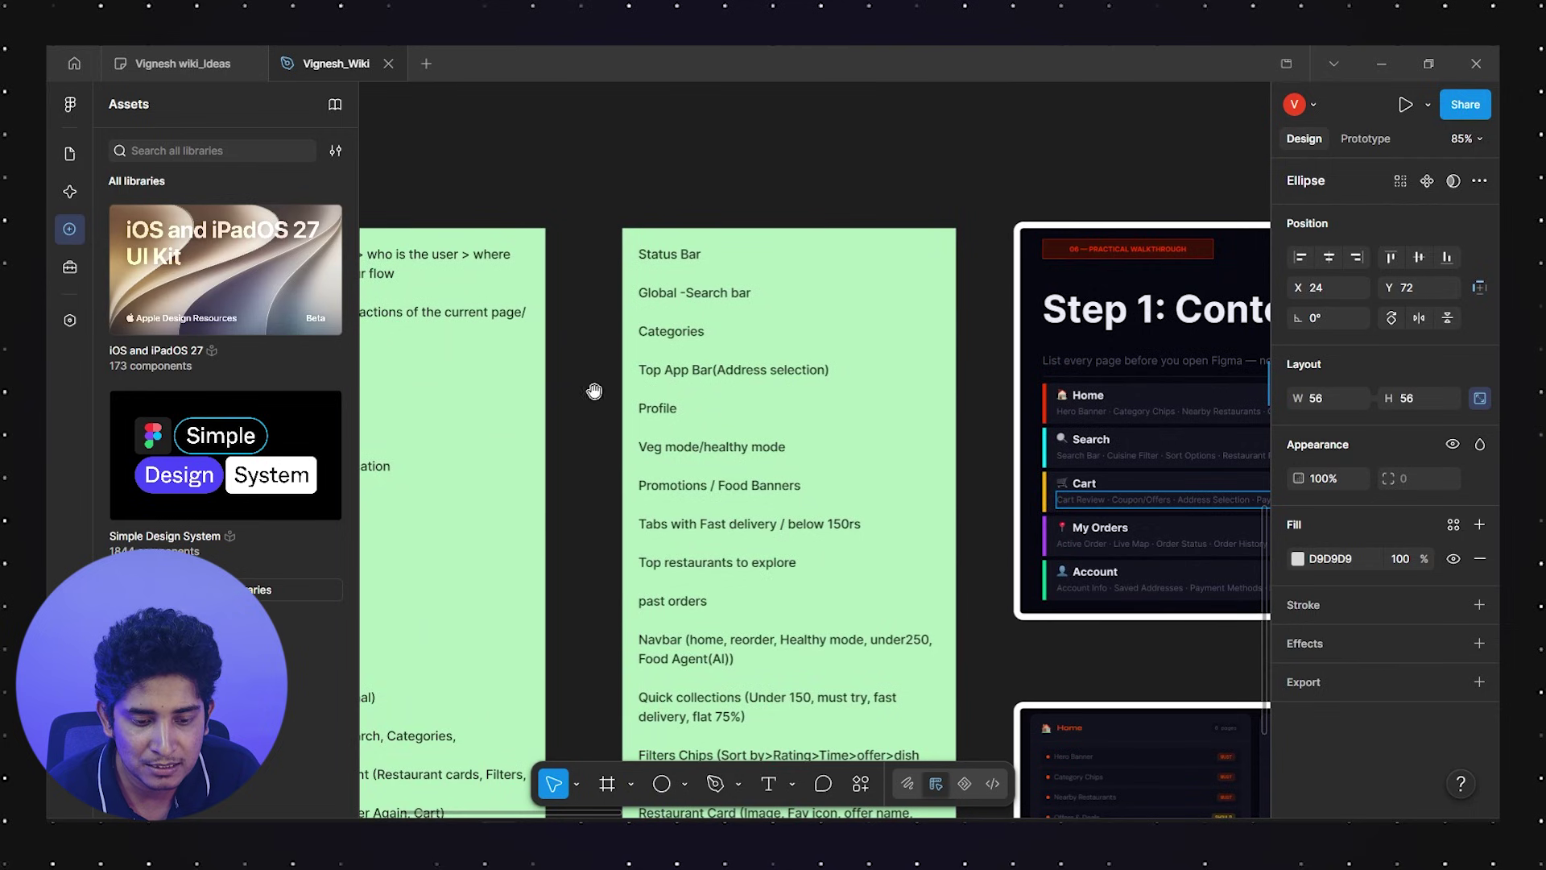
pyautogui.hscroll(-4, 593, 390)
pyautogui.scroll(-2, 868, 425)
pyautogui.hscroll(1, 868, 425)
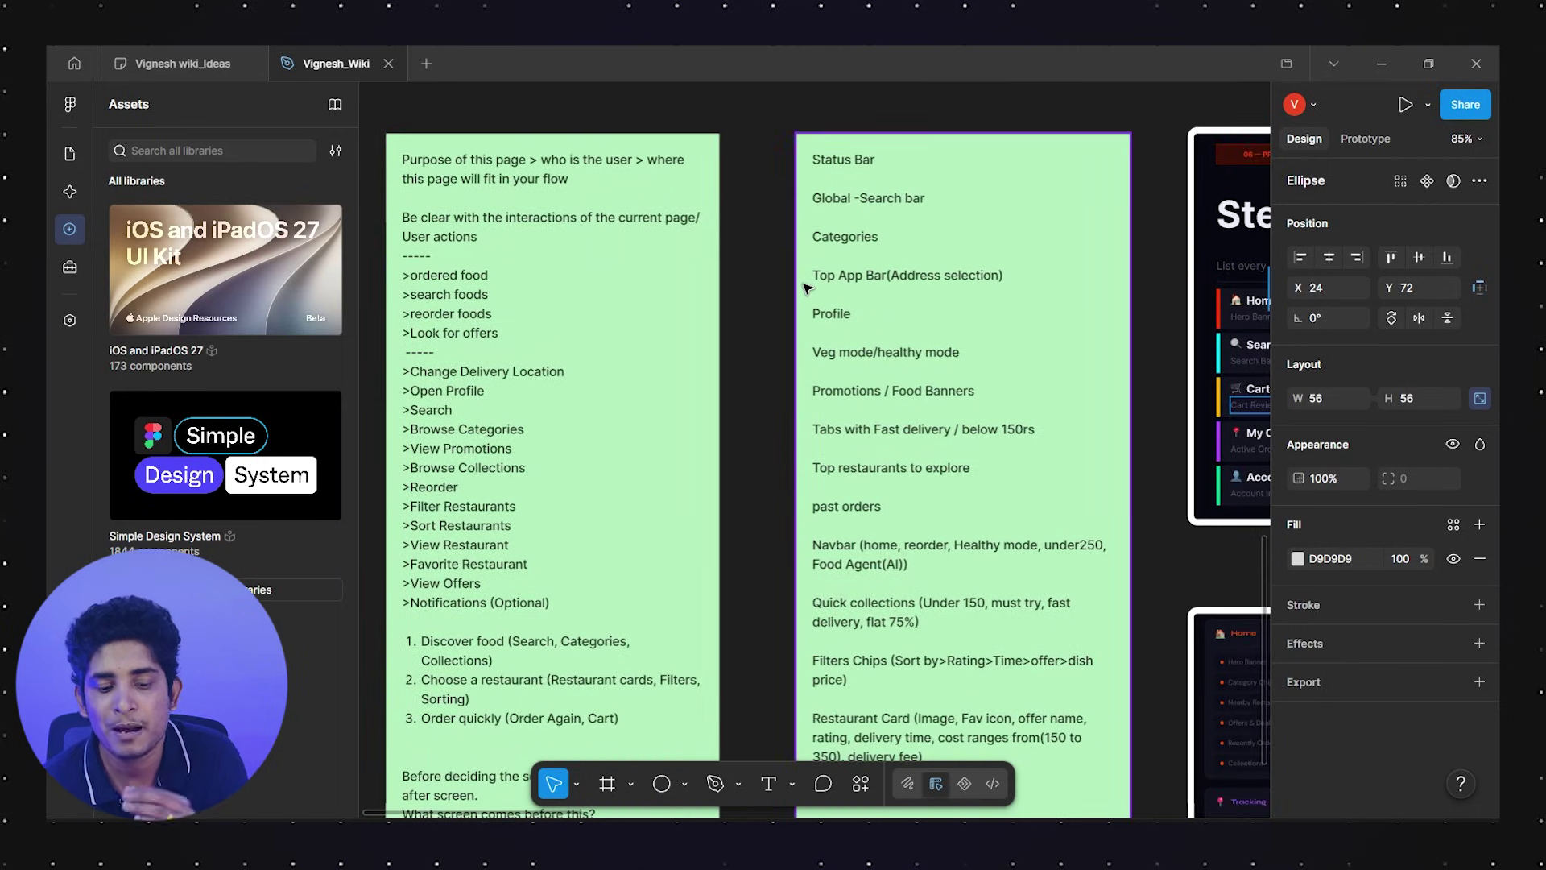
pyautogui.click(761, 392)
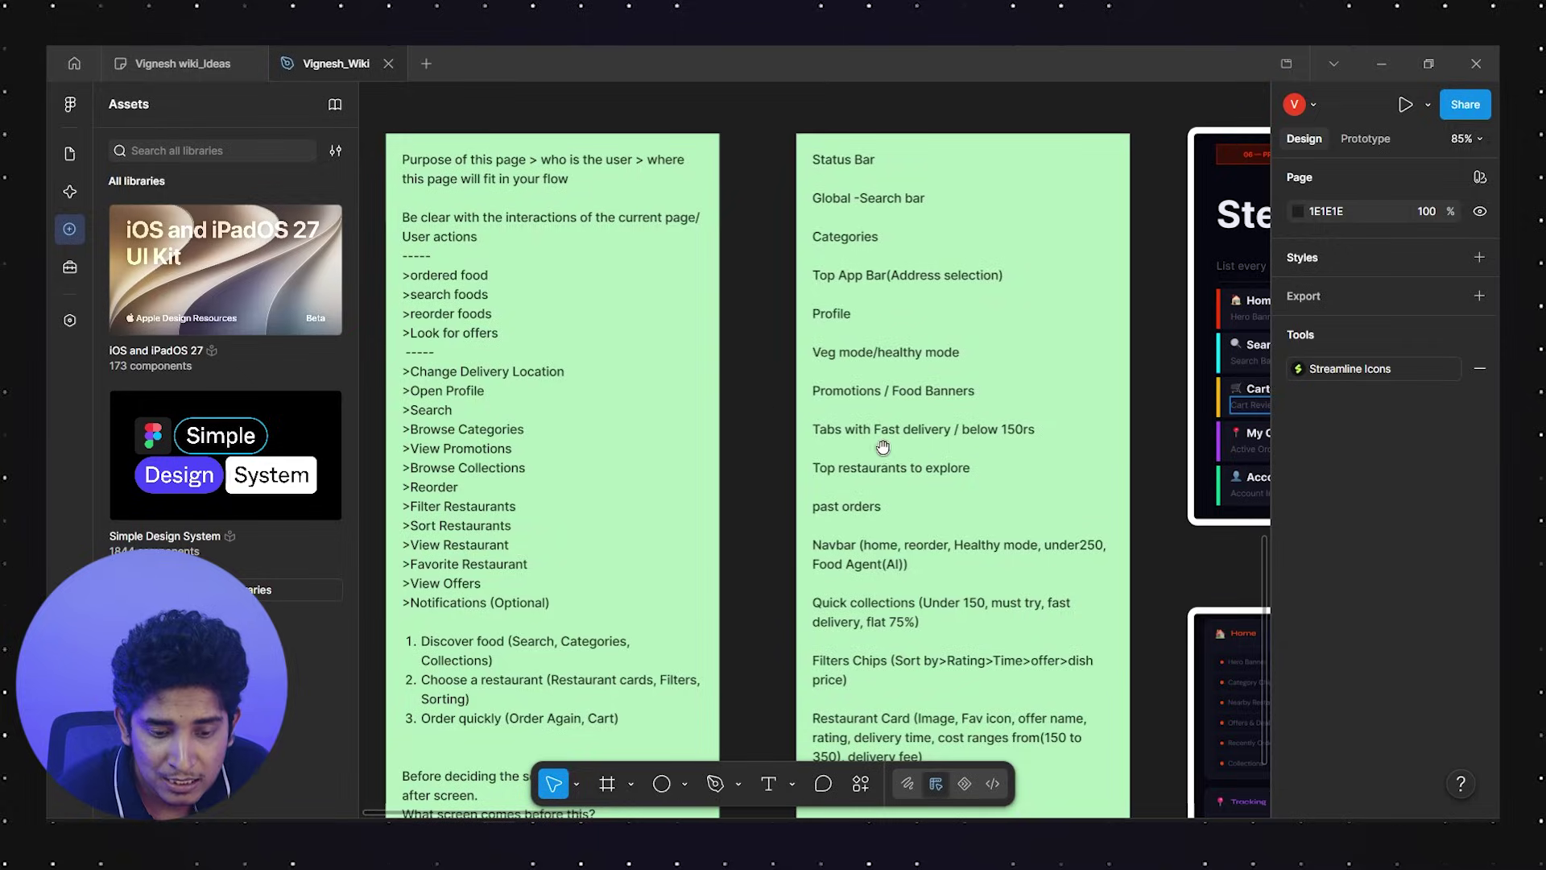
pyautogui.hscroll(9, 886, 449)
pyautogui.hscroll(7, 755, 439)
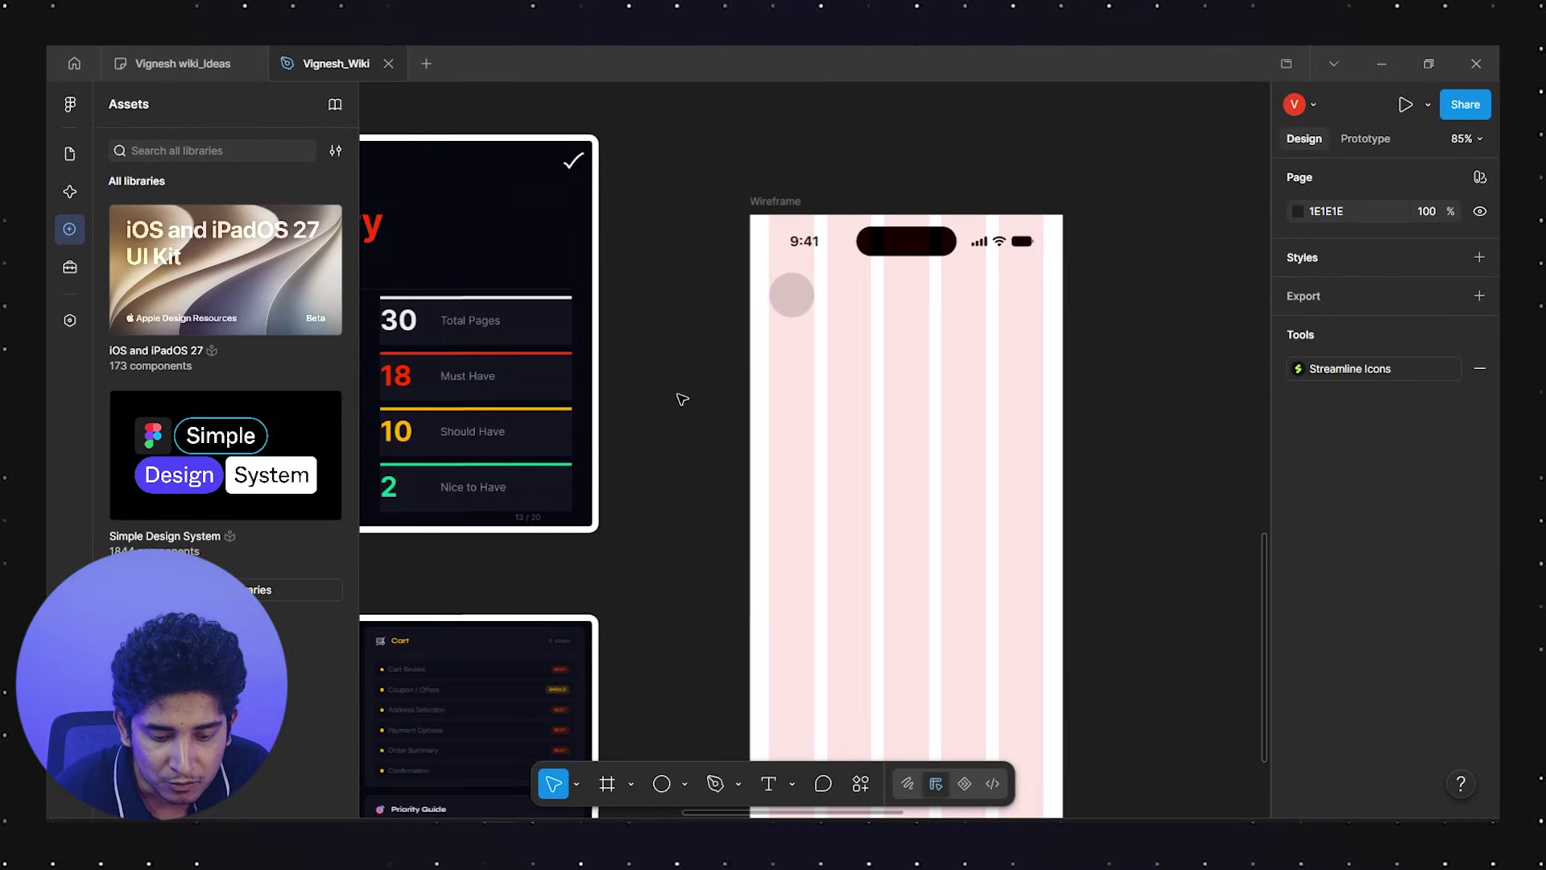
# Import a solid location pin icon from Material Symbols with the Iconify plugin and centre it in the circle
pyautogui.click(861, 784)
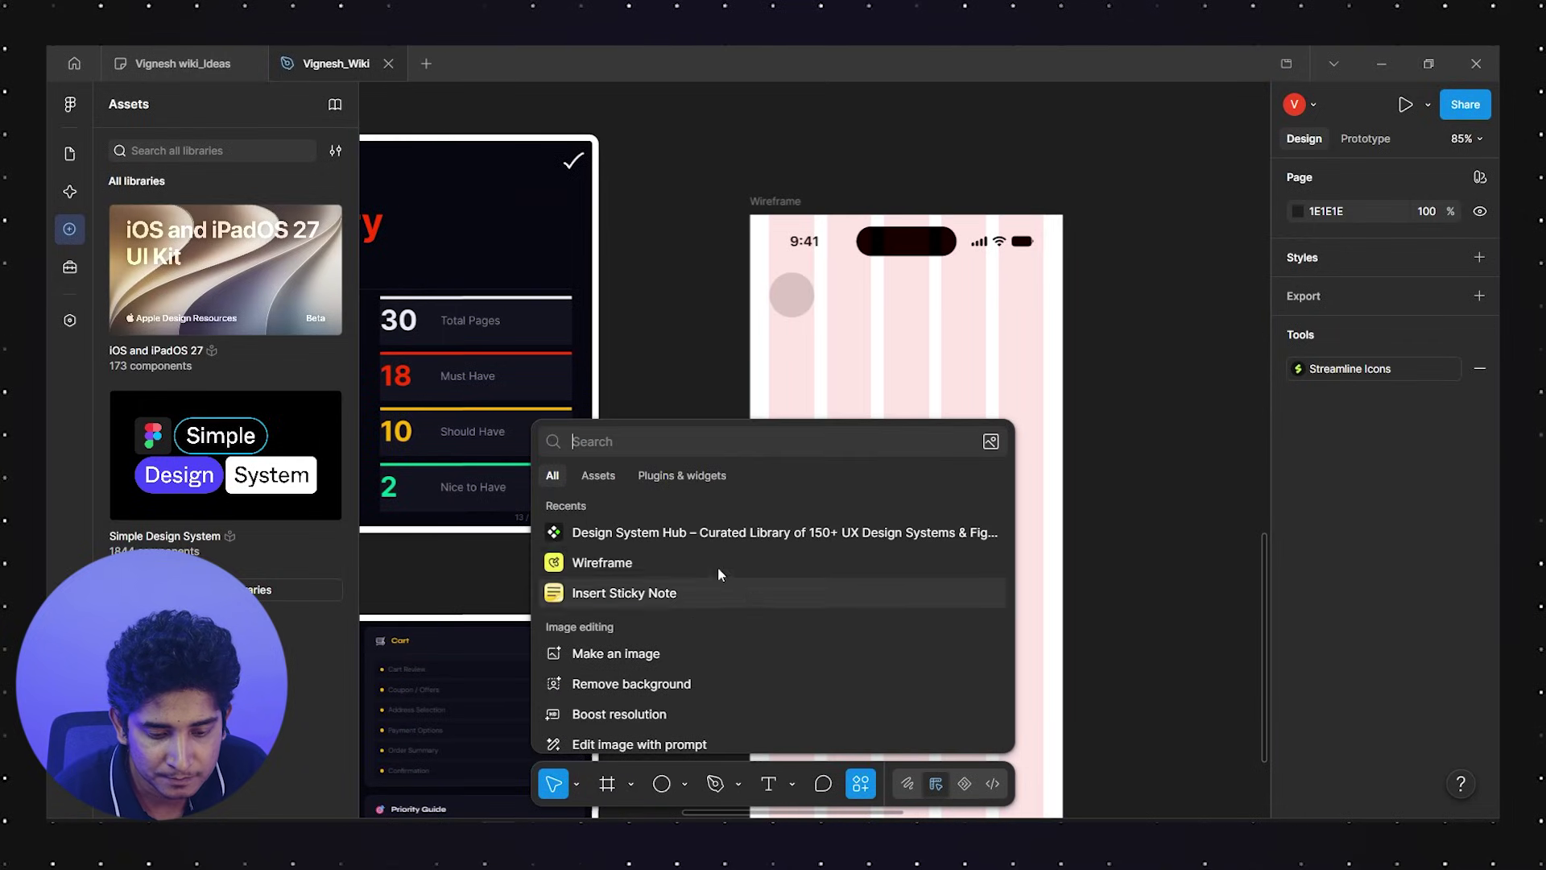
pyautogui.click(681, 475)
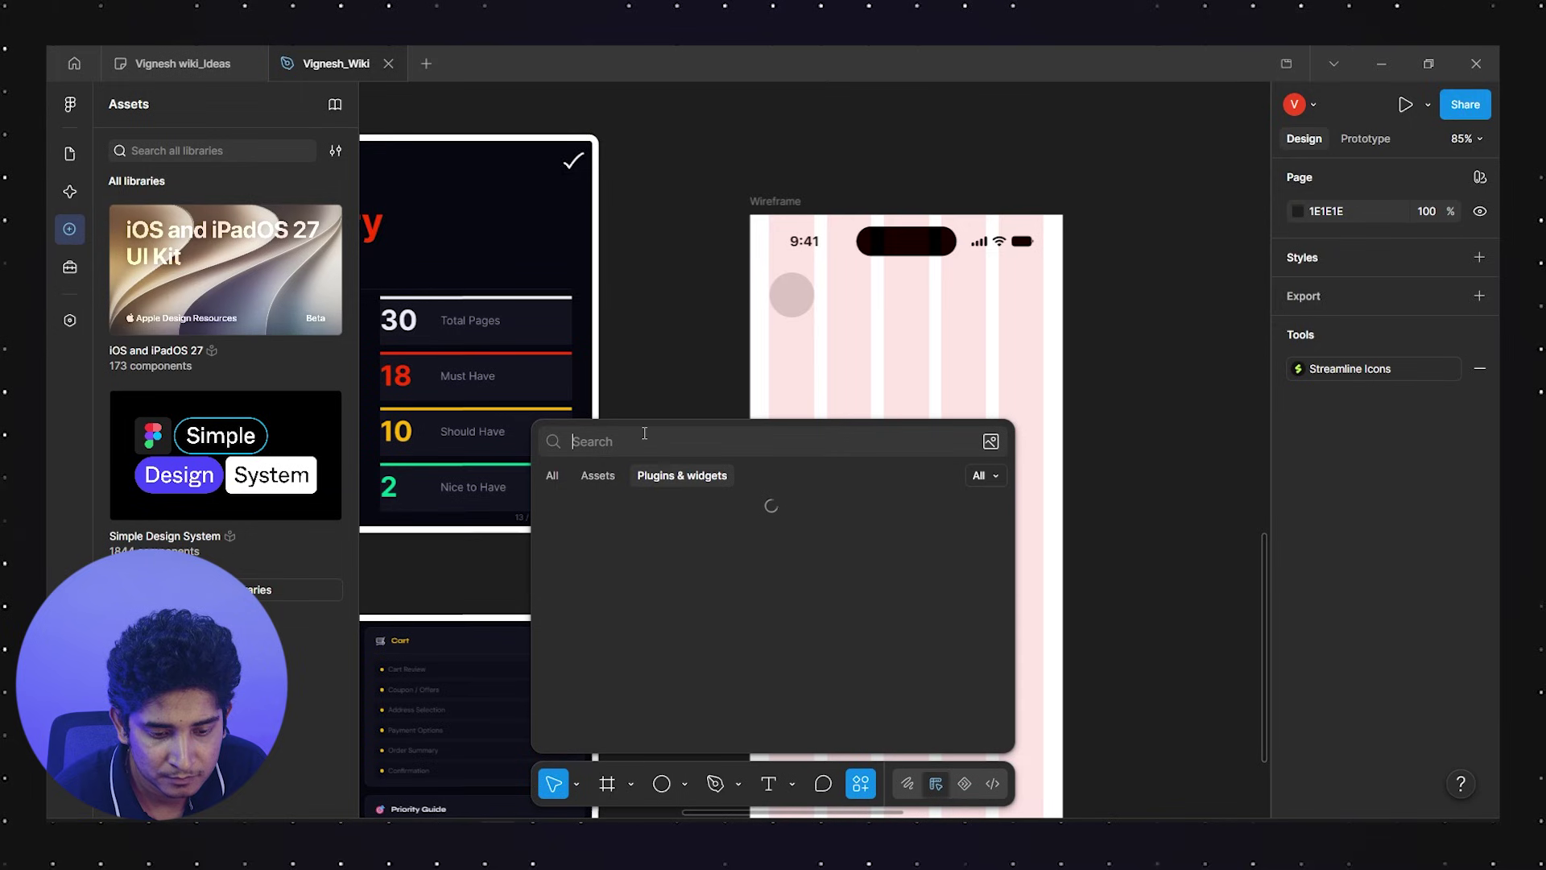
pyautogui.write('ic')
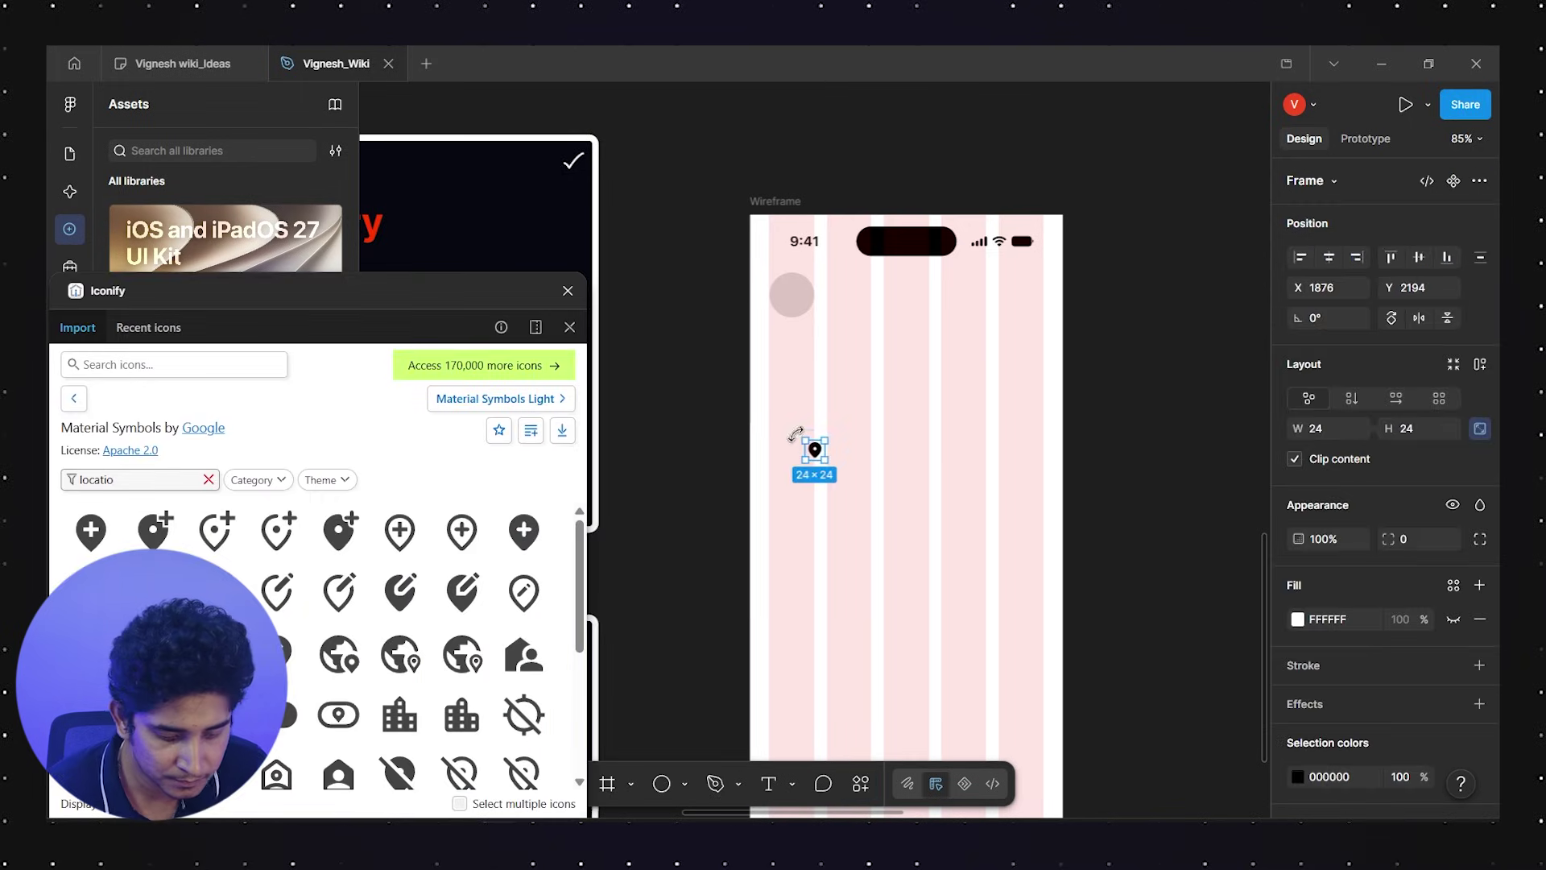
pyautogui.press('Escape')
pyautogui.click(791, 297)
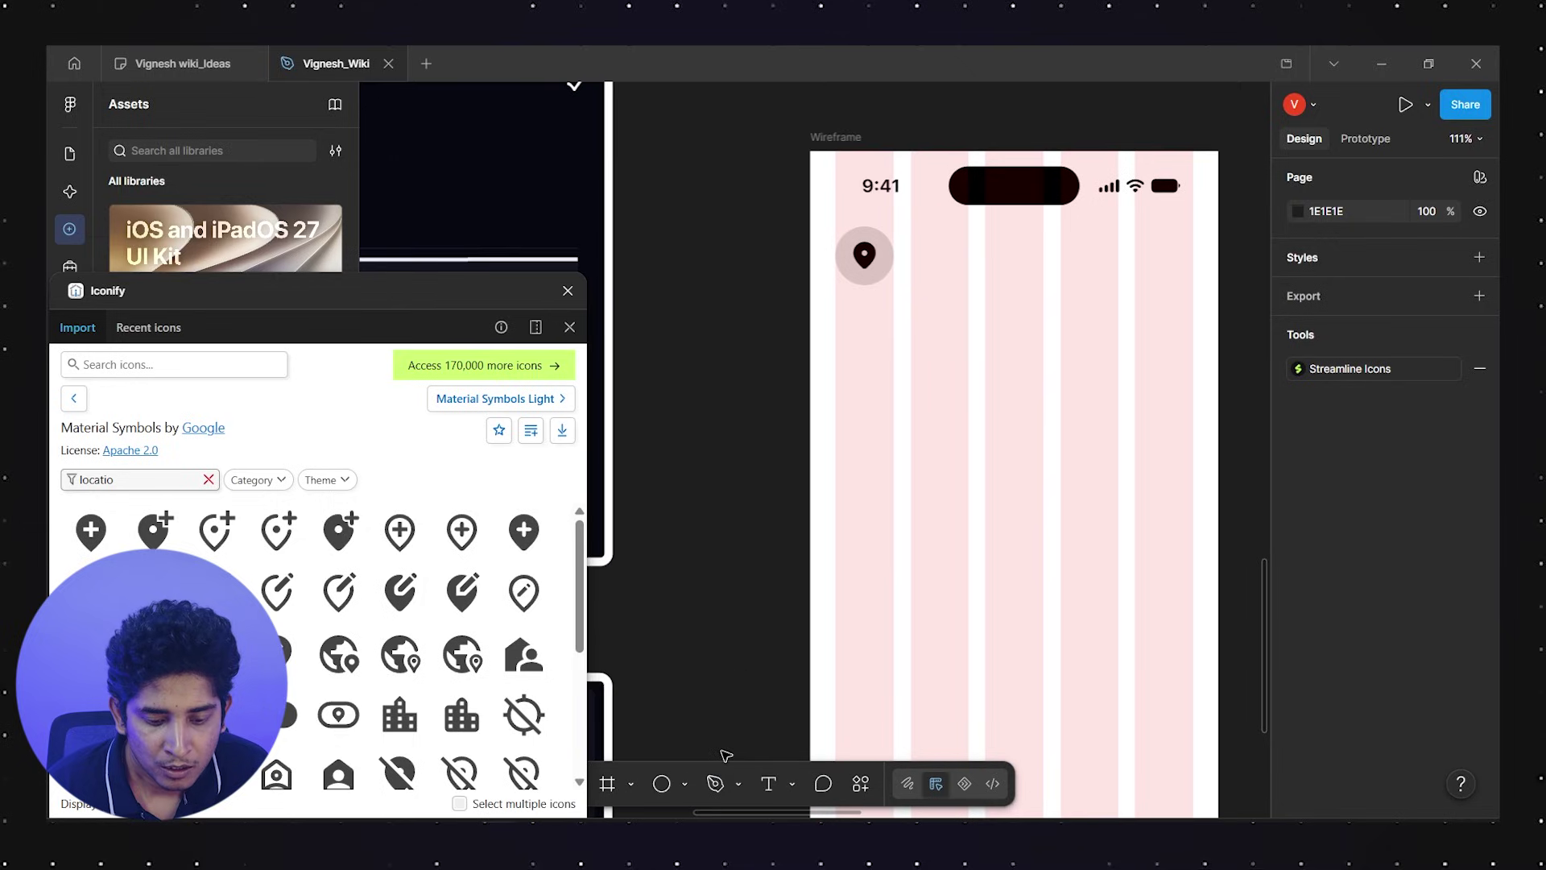
# Draw a placeholder rectangle about 151 × 15 beside the location pin circle, below the status bar
pyautogui.click(686, 785)
pyautogui.click(761, 612)
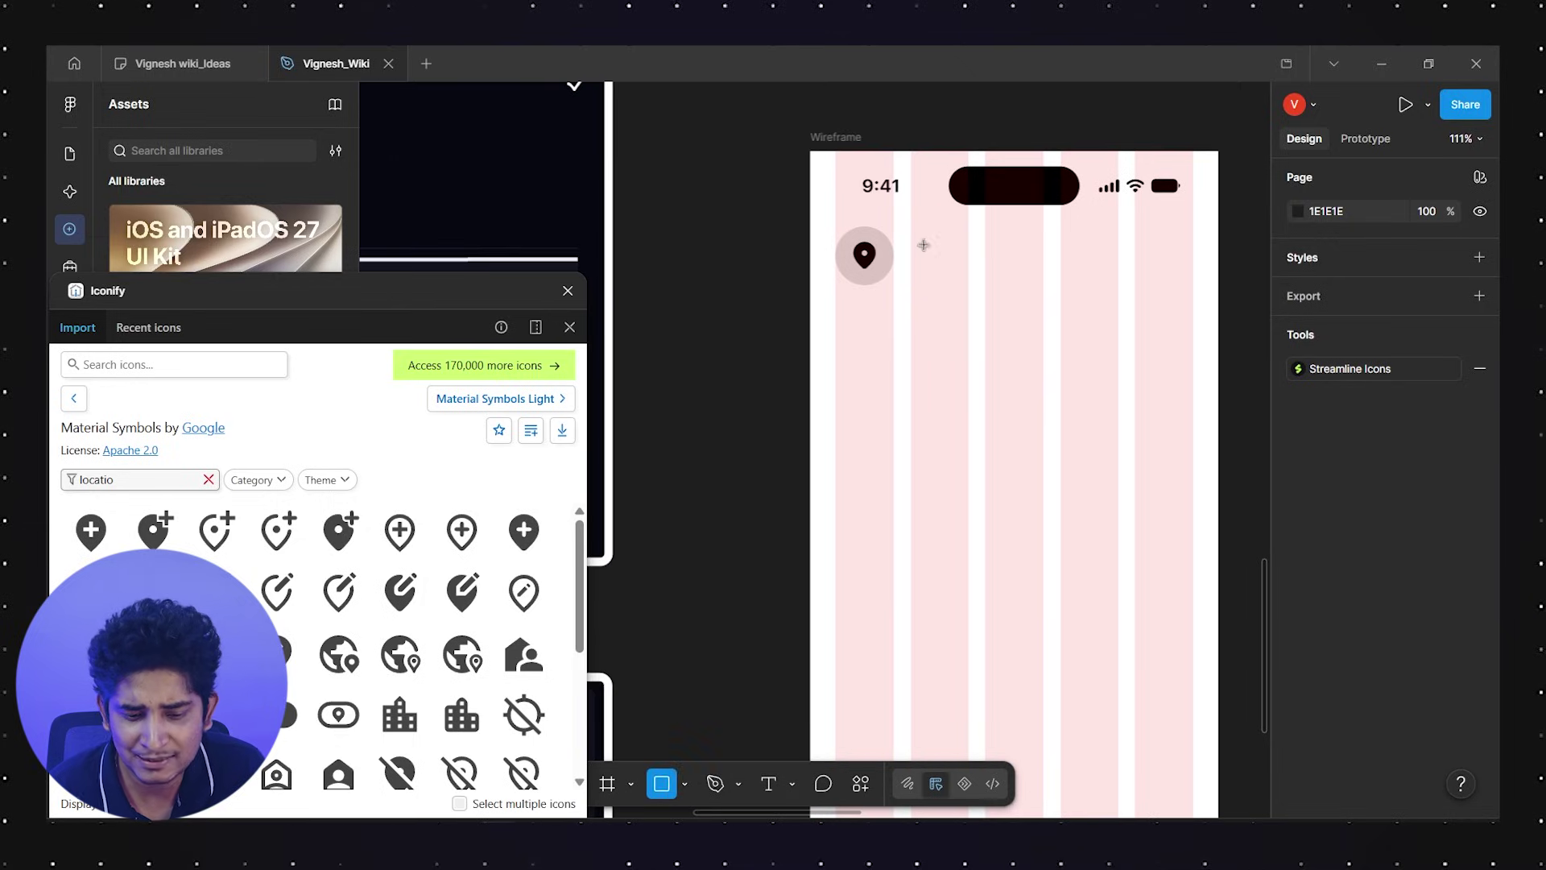
pyautogui.hscroll(2, 849, 289)
pyautogui.scroll(-2, 848, 290)
pyautogui.scroll(4, 821, 242)
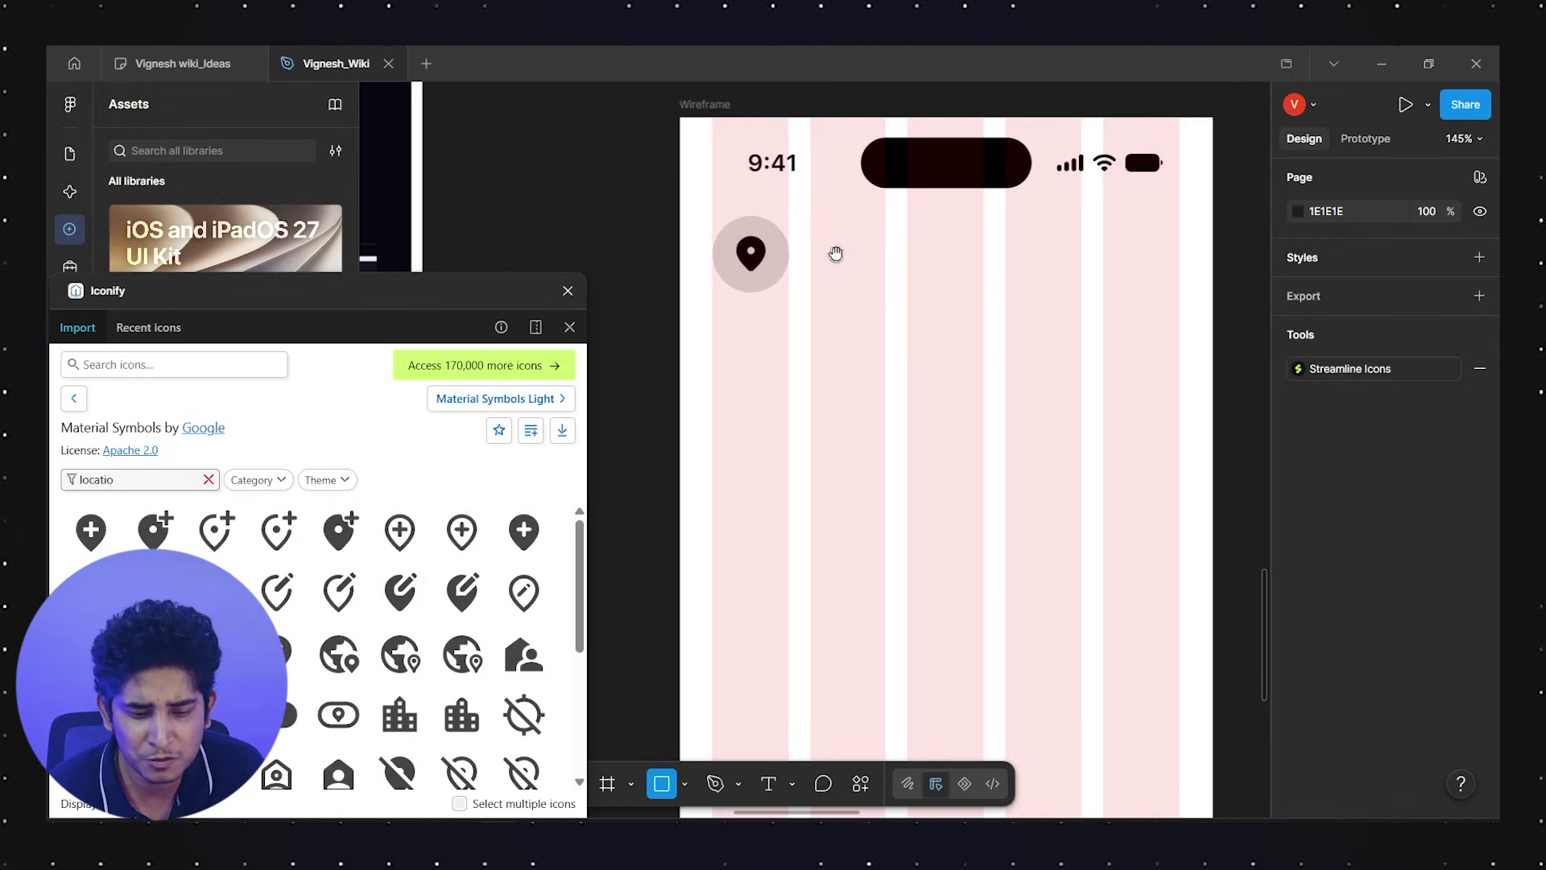
pyautogui.moveTo(799, 234); pyautogui.dragTo(1007, 255)
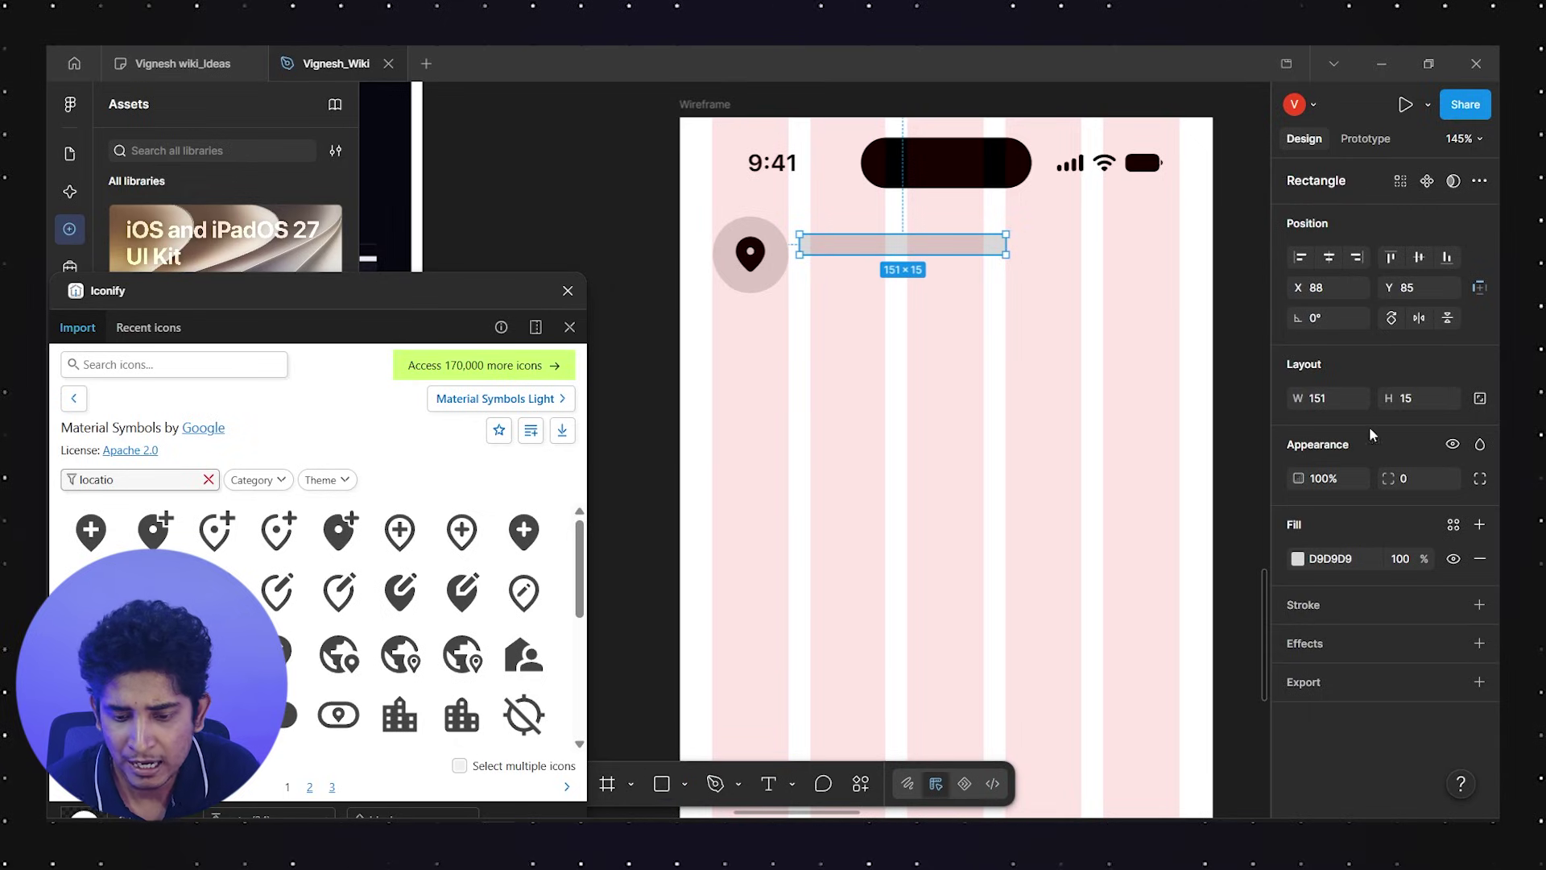
# Set the placeholder rectangle's corner radius to 40
pyautogui.click(1402, 480)
pyautogui.write('20')
pyautogui.press('Return')
pyautogui.write('40')
pyautogui.press('Return')
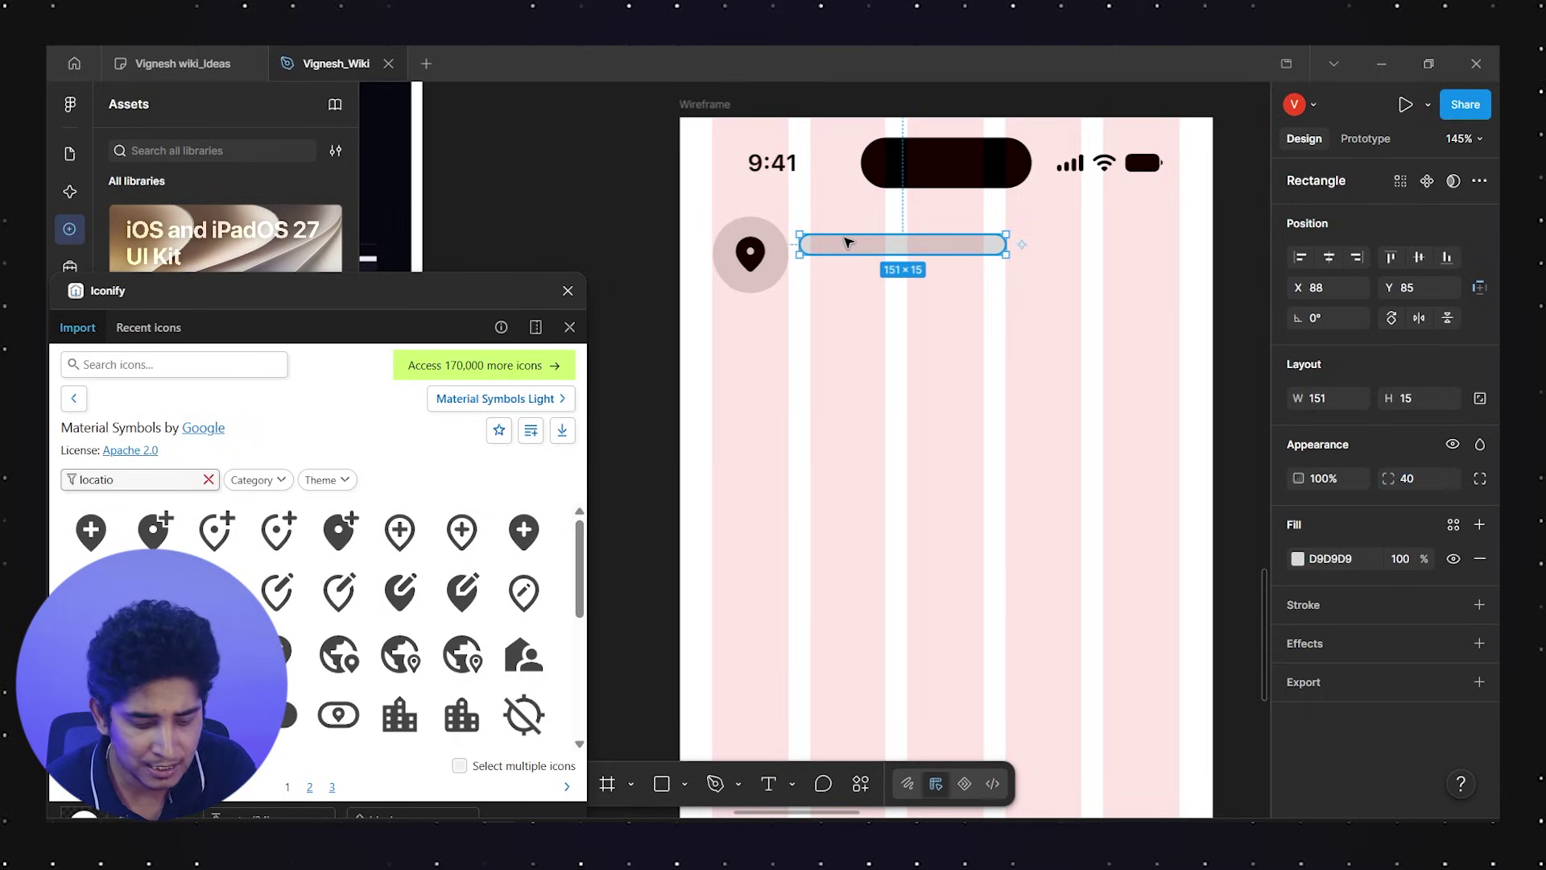
# Duplicate the rounded bar directly below itself and shorten the copy to a width of about 106
pyautogui.moveTo(857, 248); pyautogui.dragTo(866, 275)
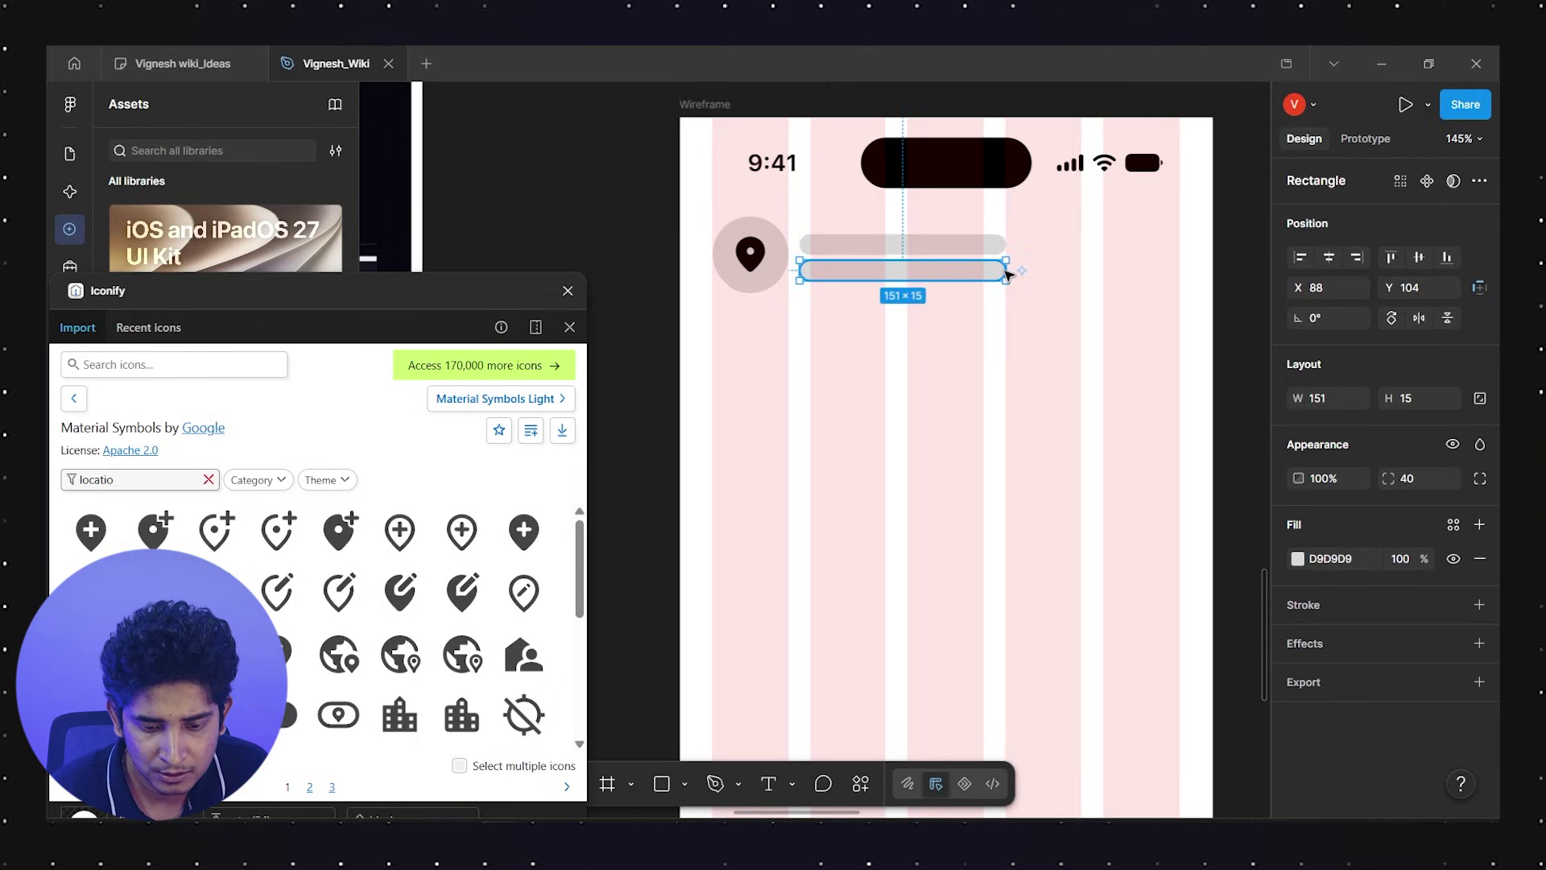
pyautogui.moveTo(1006, 273); pyautogui.dragTo(943, 286)
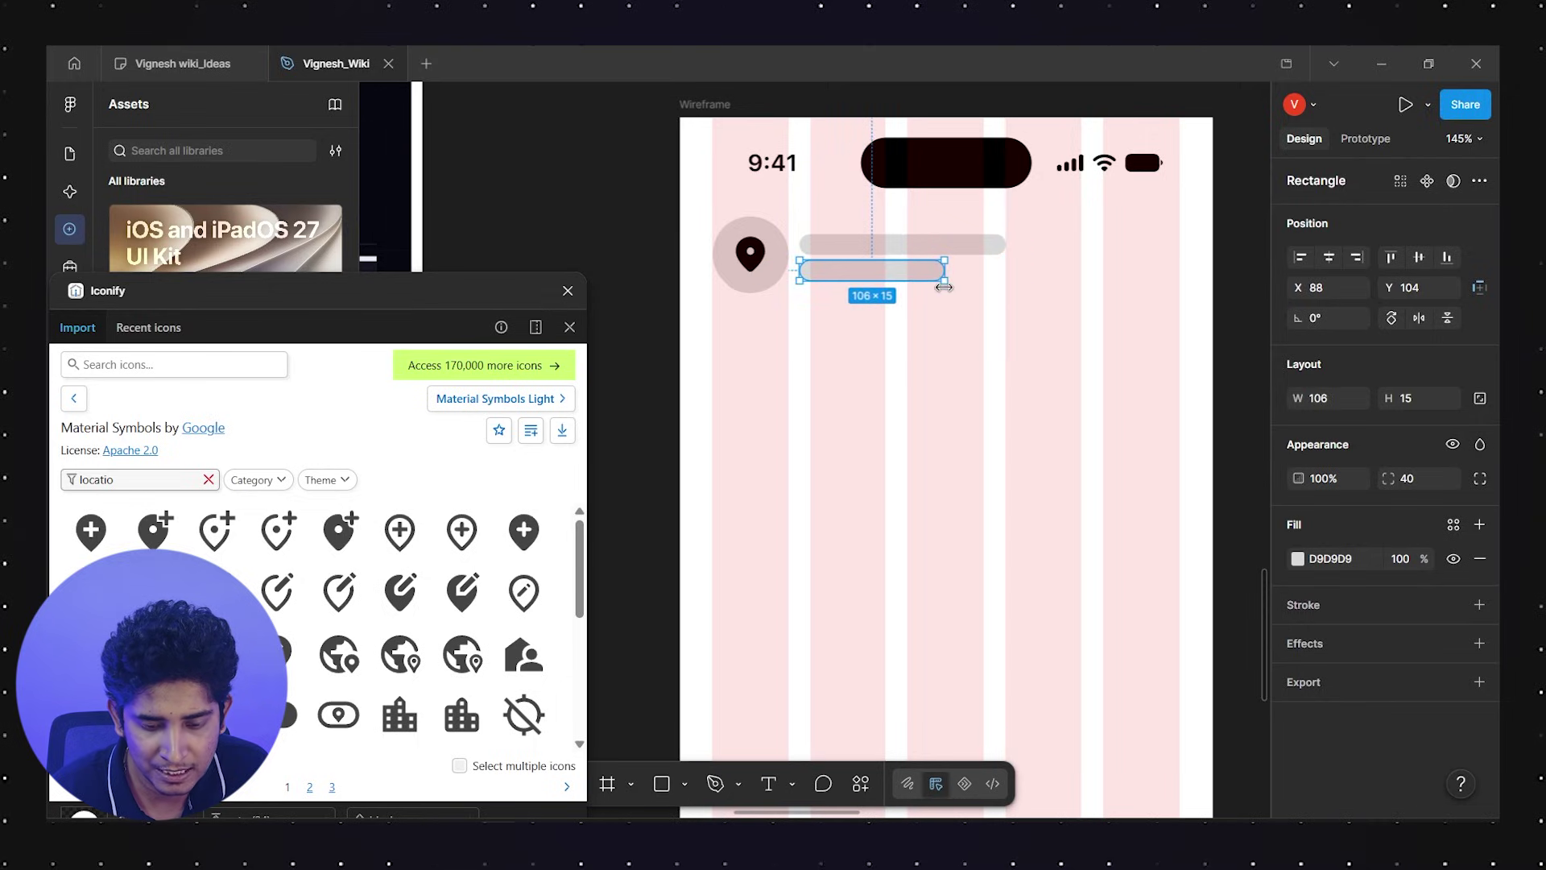
pyautogui.press('Escape')
# Wrap the two placeholder bars in a vertical auto layout
pyautogui.click(866, 272)
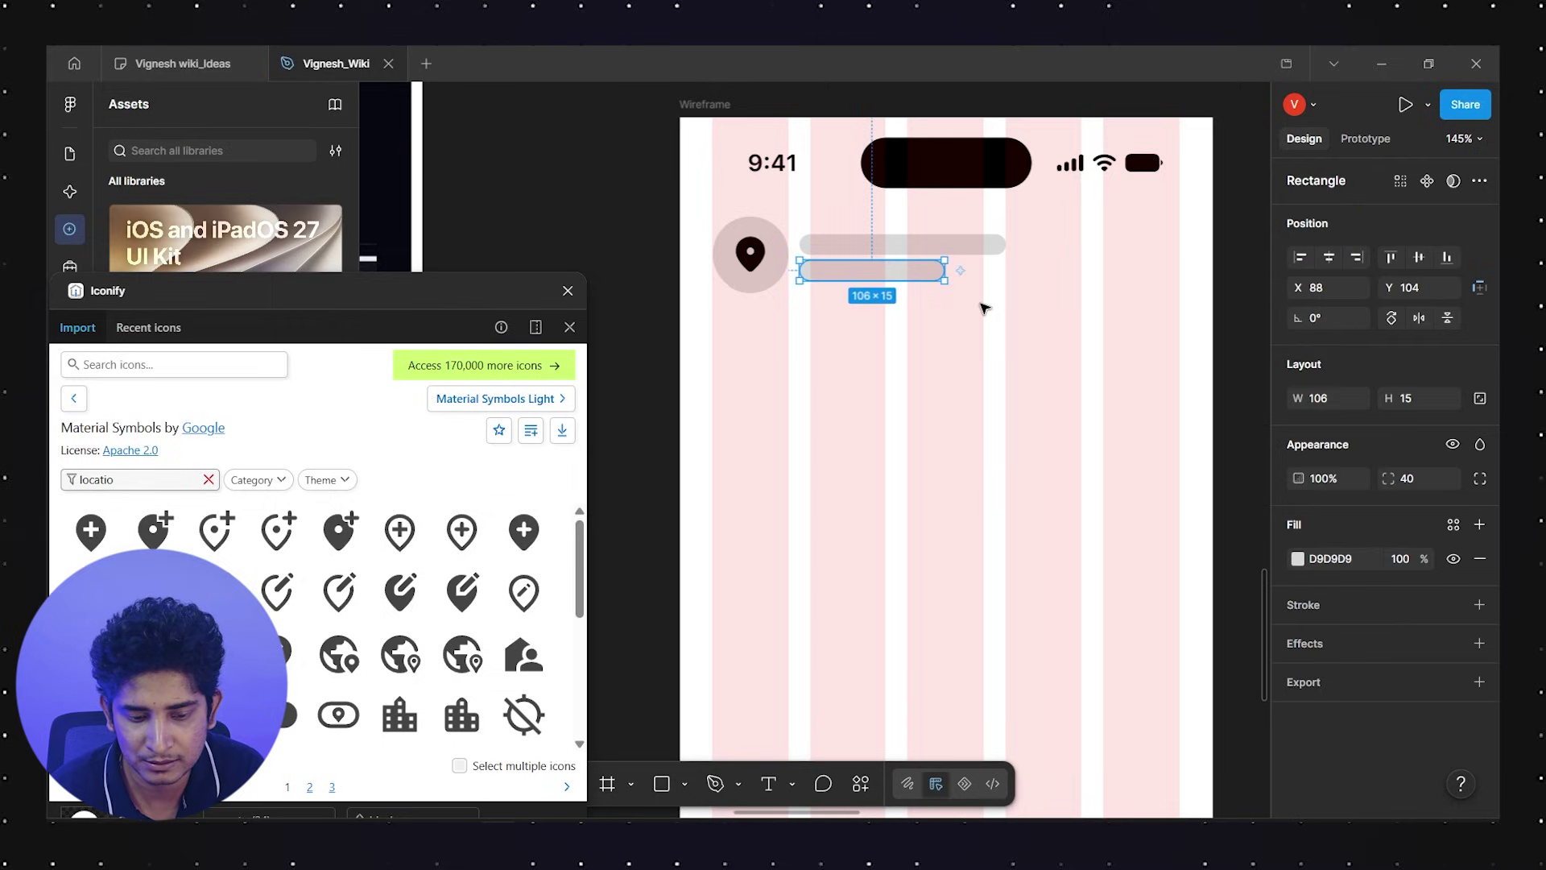
pyautogui.keyDown('shift'); pyautogui.click(942, 246); pyautogui.keyUp('shift')
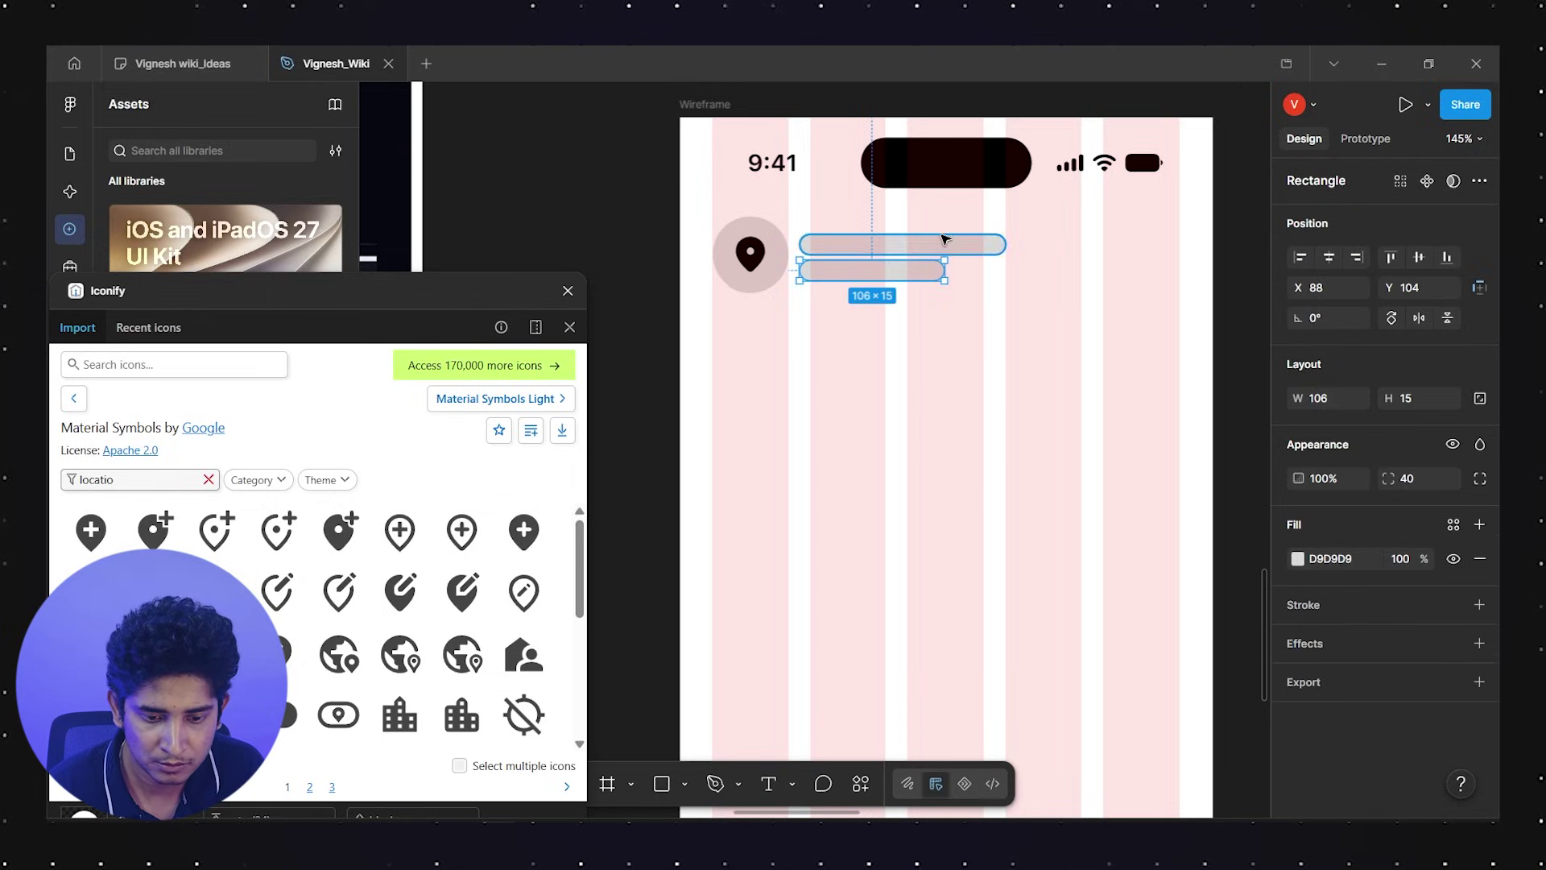
pyautogui.hotkey('shift', 'a')
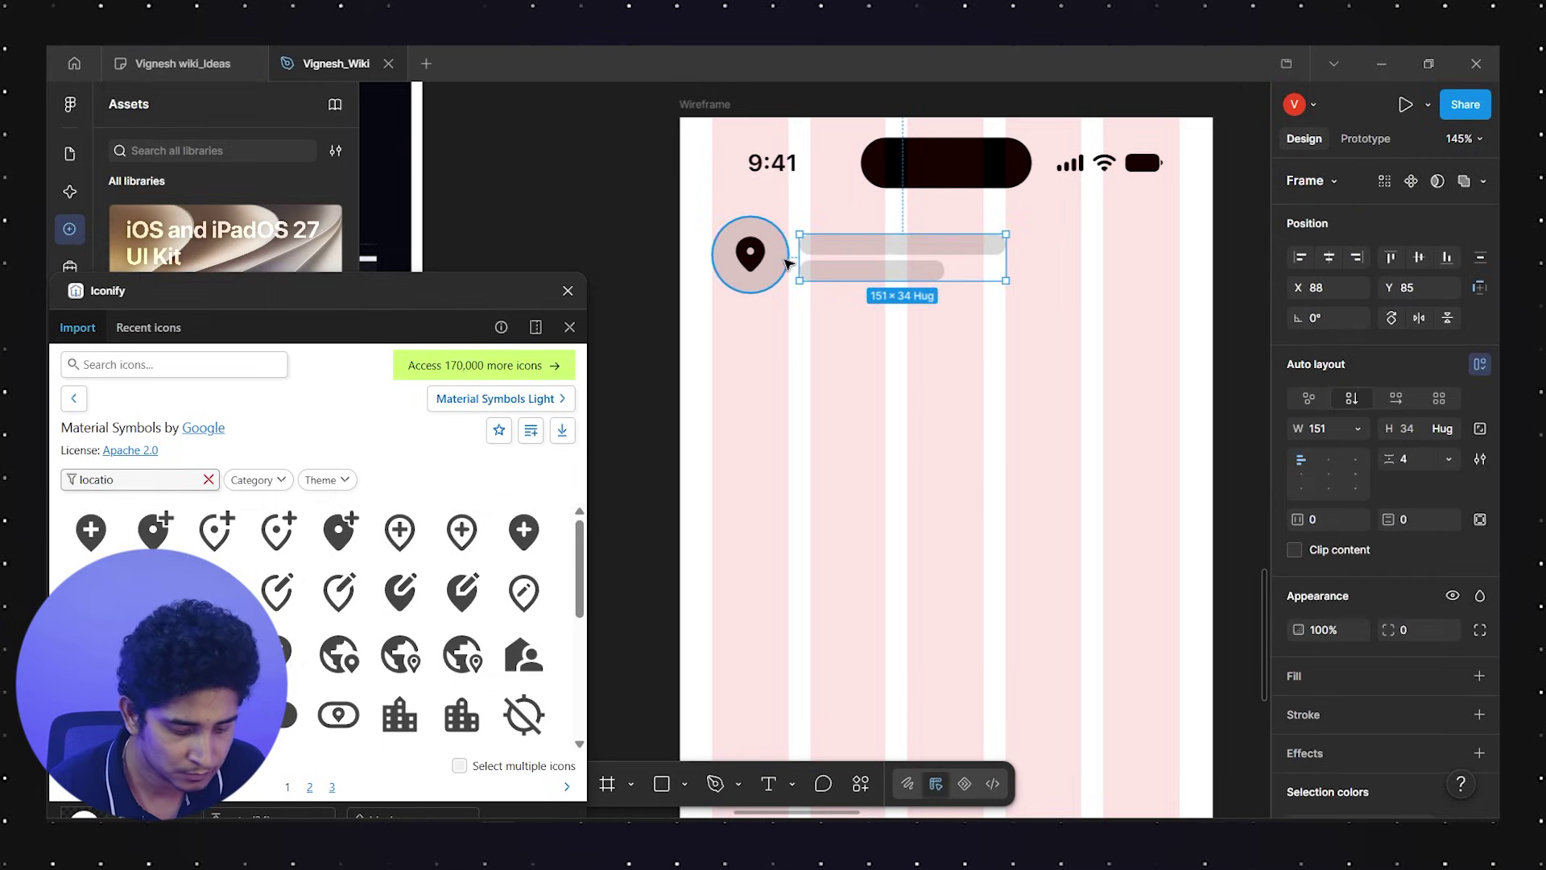
# Combine the location pin circle and the stacked bars in a horizontal auto layout with a gap of 12
pyautogui.keyDown('shift'); pyautogui.click(787, 263); pyautogui.keyUp('shift')
pyautogui.hotkey('shift', 'a')
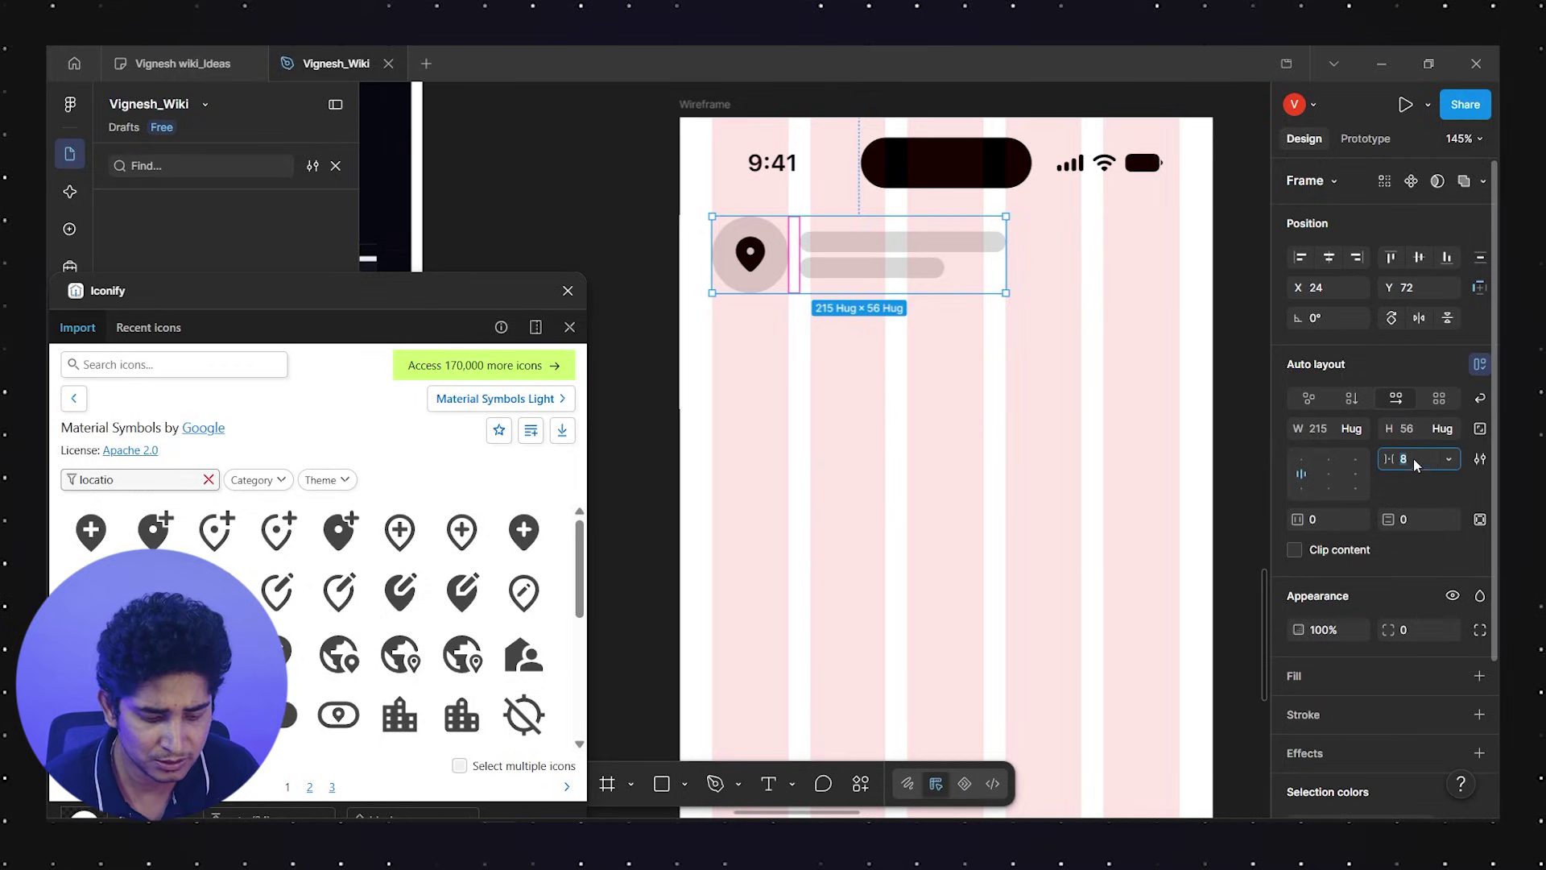
pyautogui.click(603, 204)
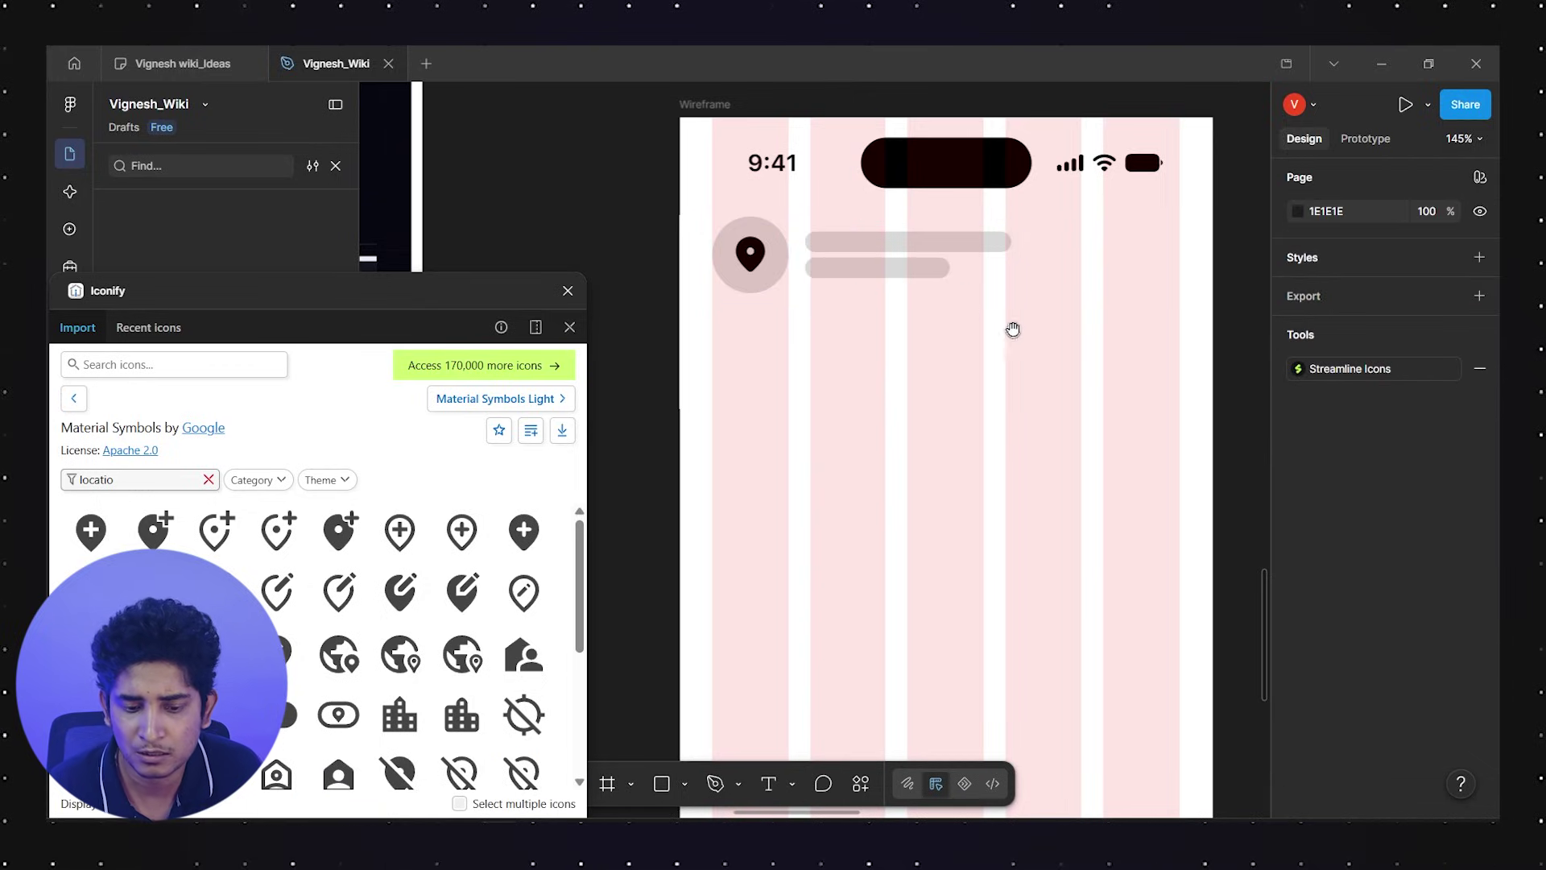
pyautogui.hscroll(1, 1043, 348)
pyautogui.click(976, 263)
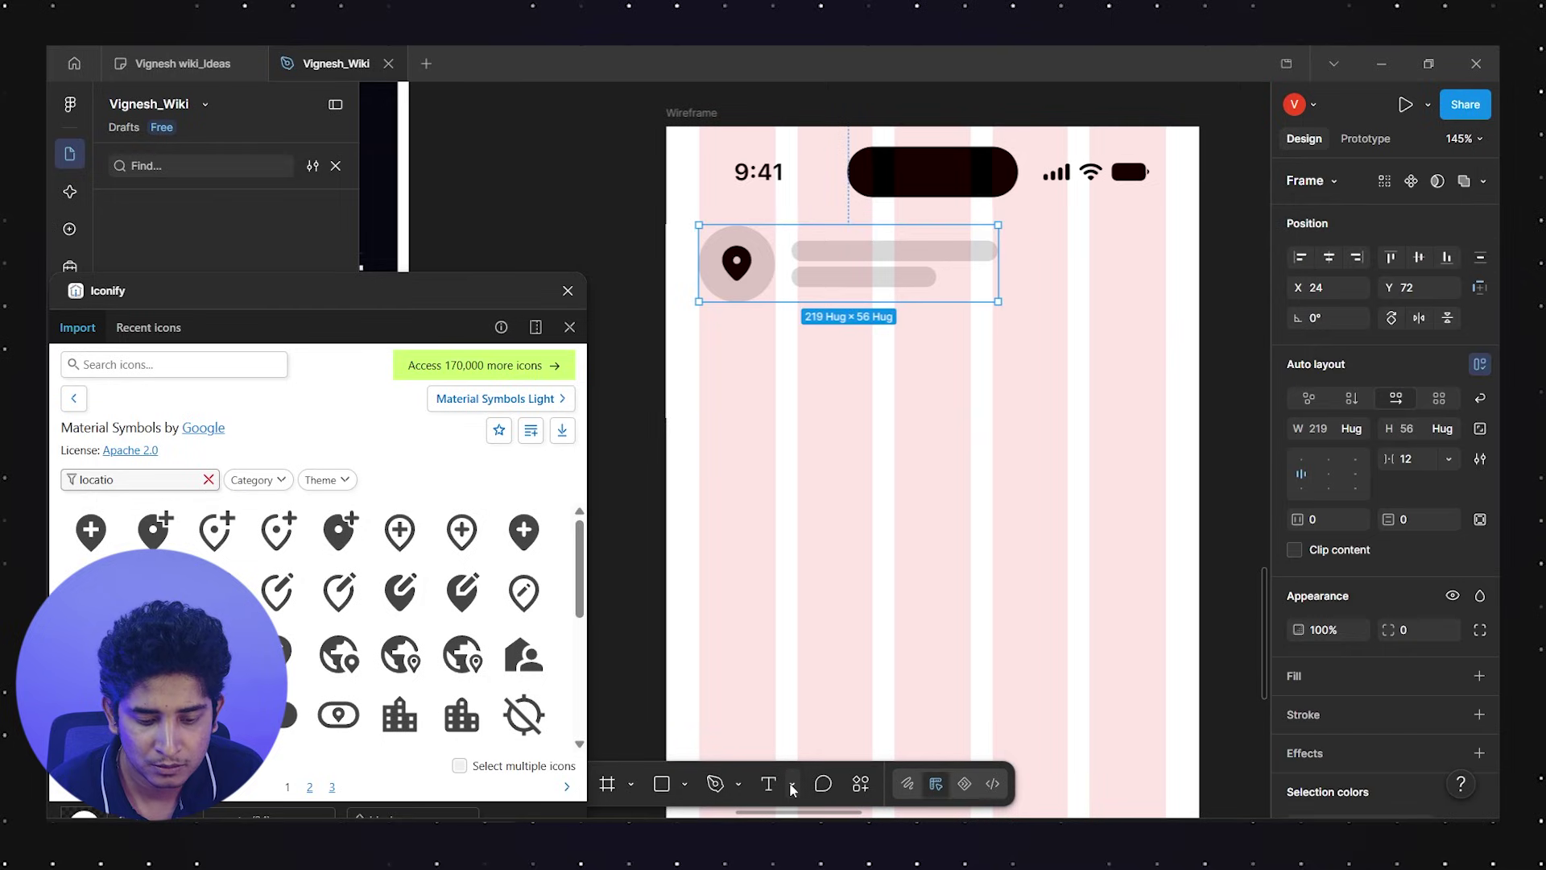
pyautogui.press('Escape')
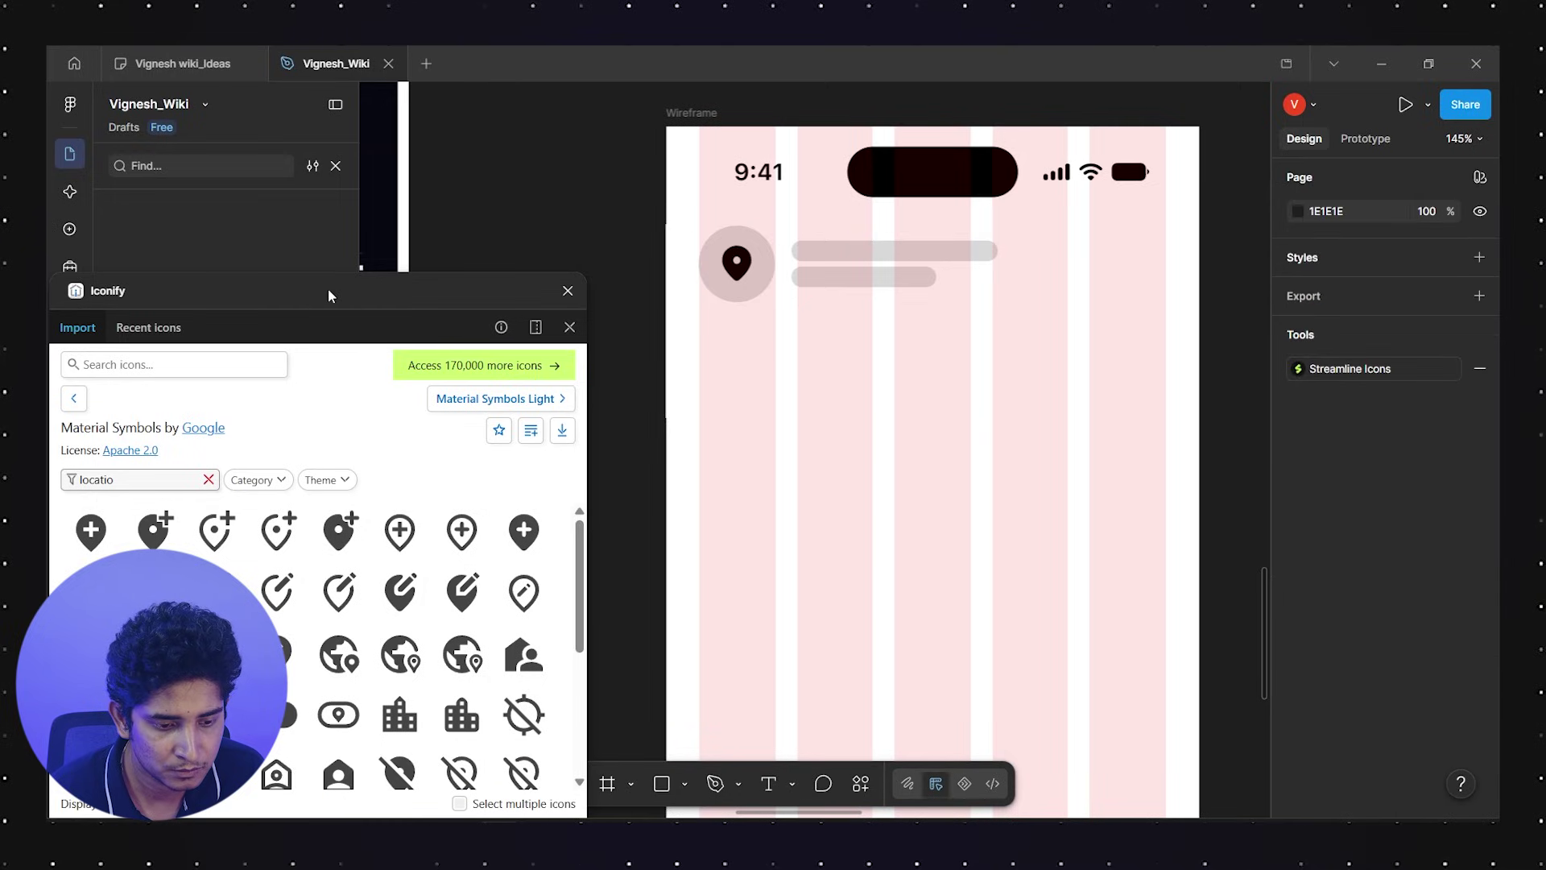
# Filter the Iconify icons by "chev" and add a chevron, rotated -90° to point down, at the end of the address row
pyautogui.moveTo(329, 296); pyautogui.dragTo(588, 255)
pyautogui.moveTo(391, 439); pyautogui.dragTo(268, 438)
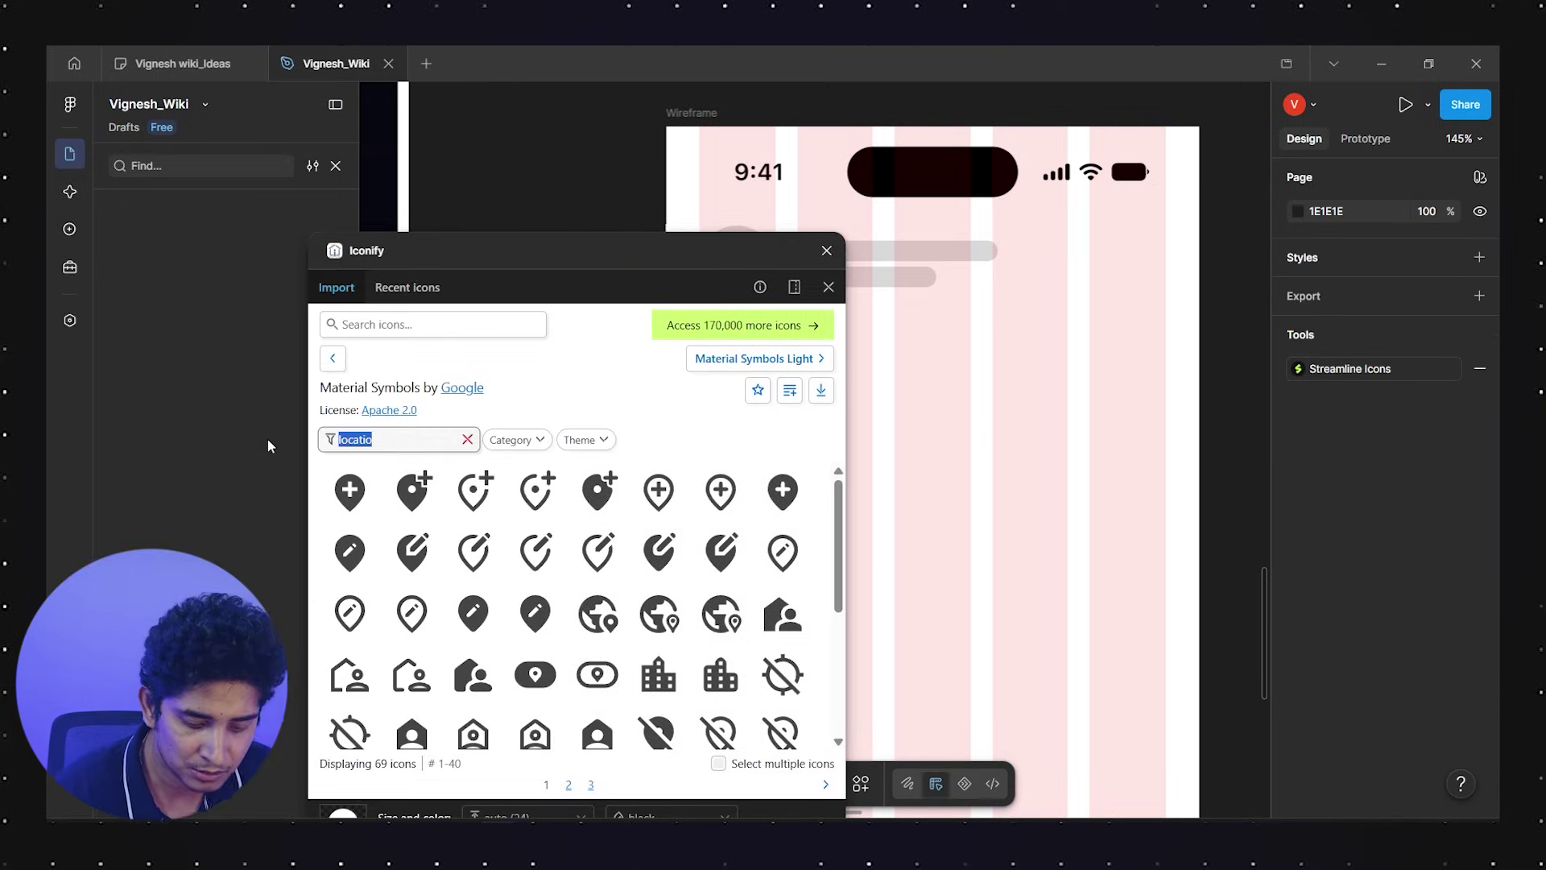
pyautogui.write('che')
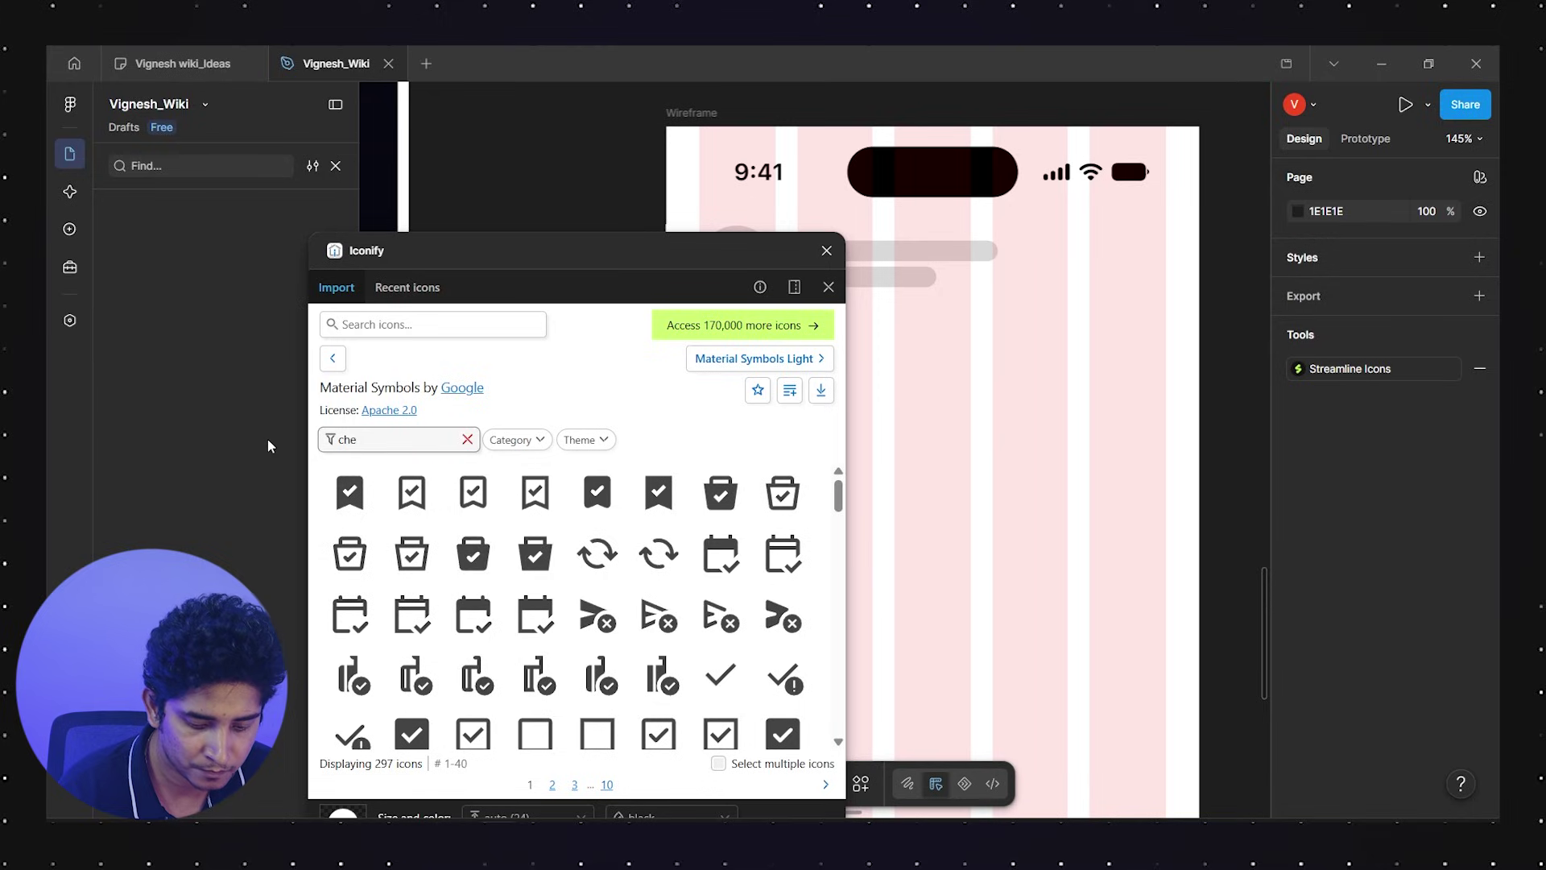
pyautogui.write('vd')
pyautogui.press('BackSpace')
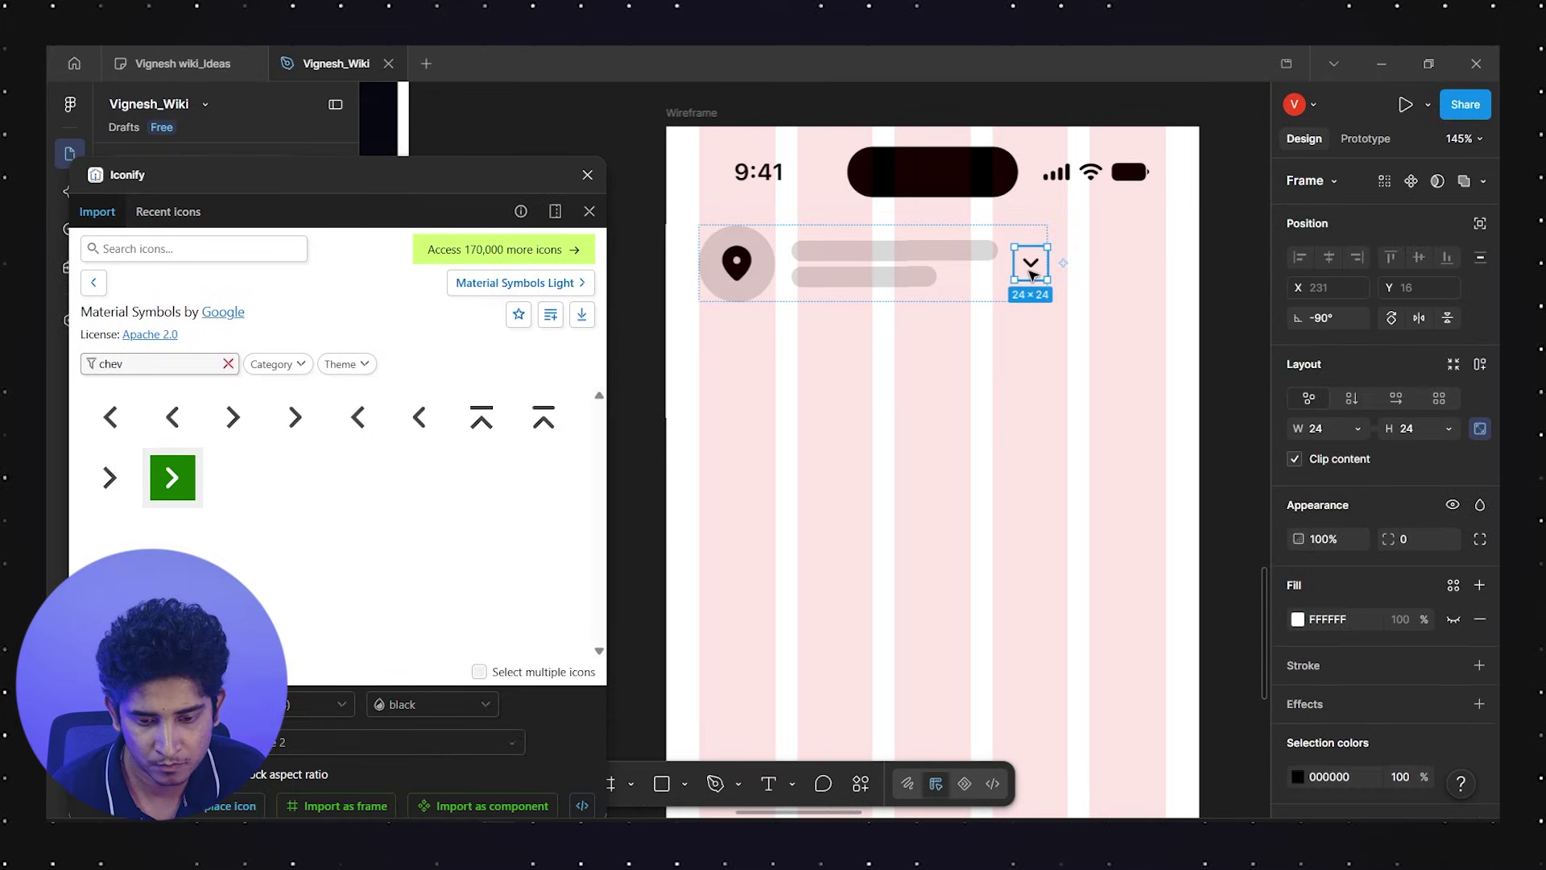
# Set the chevron icon's height to 32 with its aspect ratio locked and check the address row's layout
pyautogui.click(1408, 431)
pyautogui.write('32')
pyautogui.press('Return')
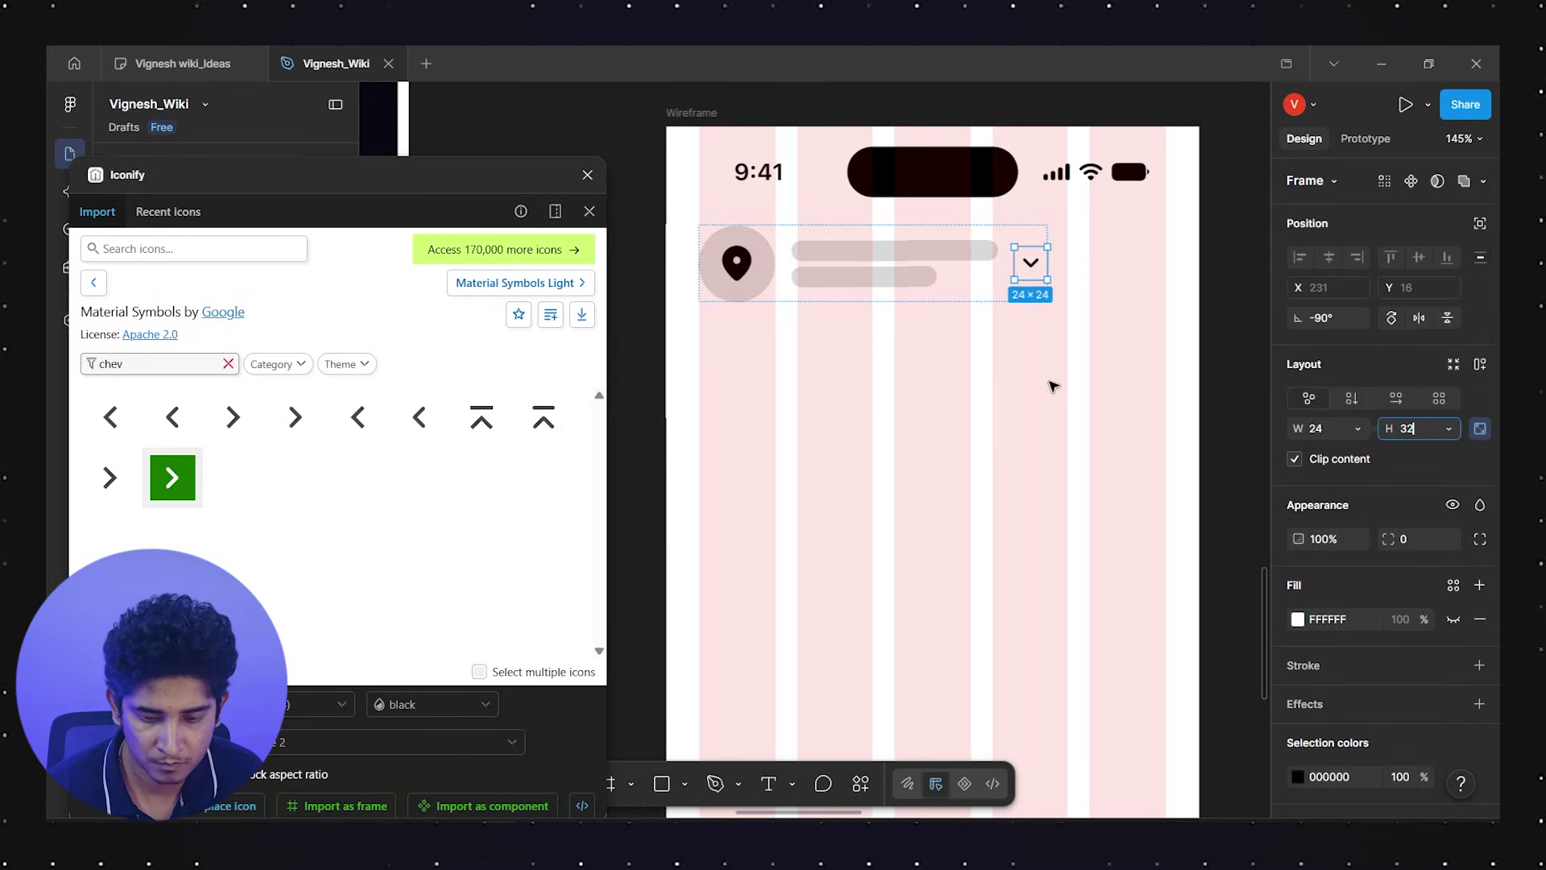
pyautogui.click(1053, 387)
pyautogui.click(874, 256)
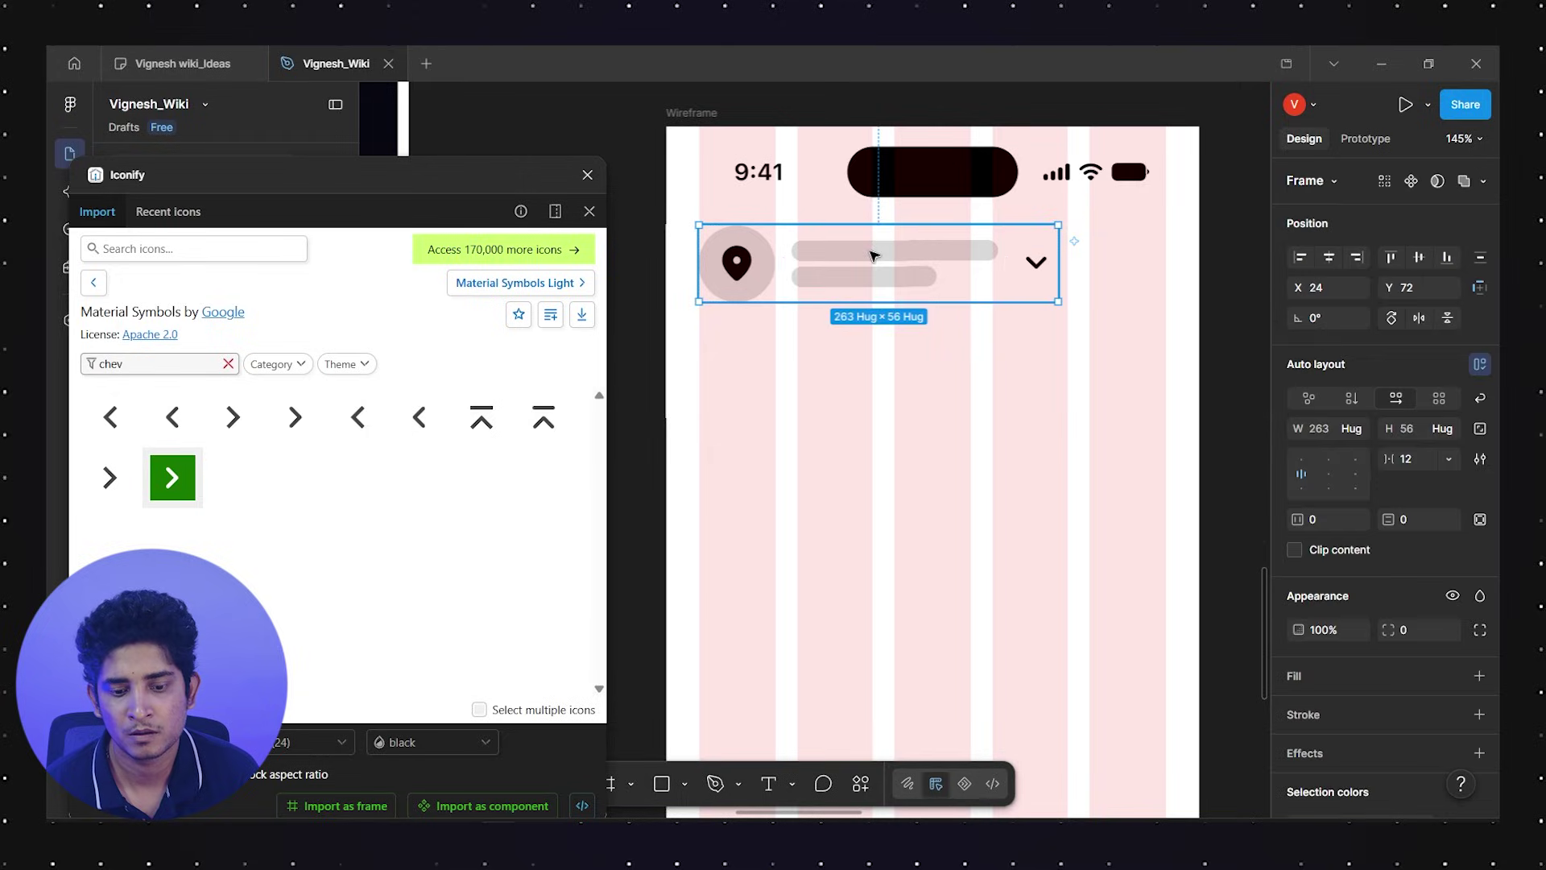
pyautogui.click(980, 408)
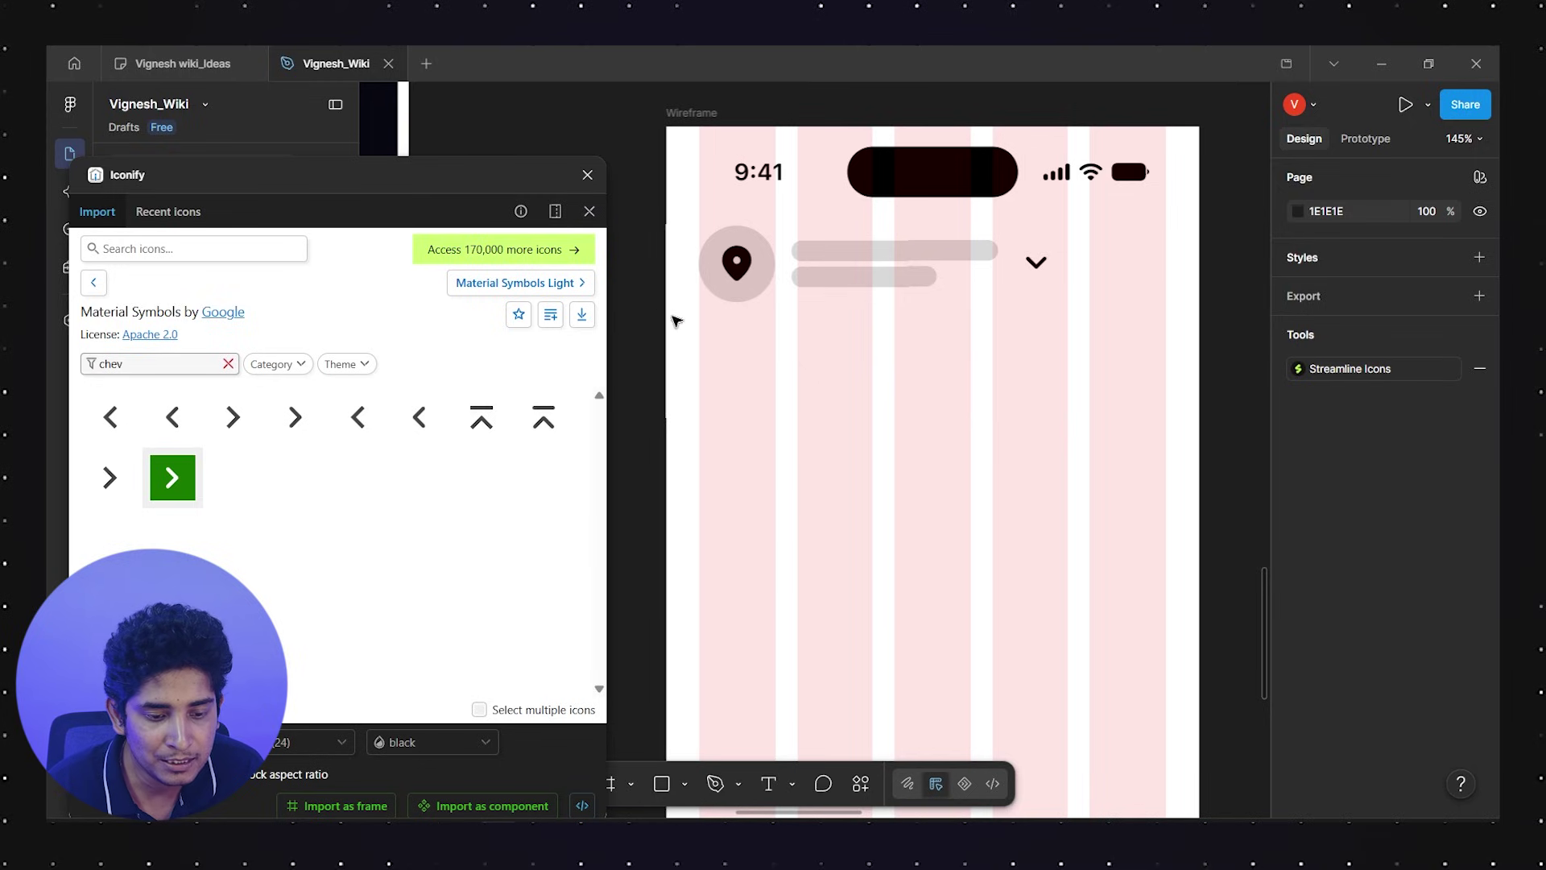
# Review the user actions and the home screen element list in the planning notes to decide what follows the address selection
pyautogui.scroll(5, 918, 459)
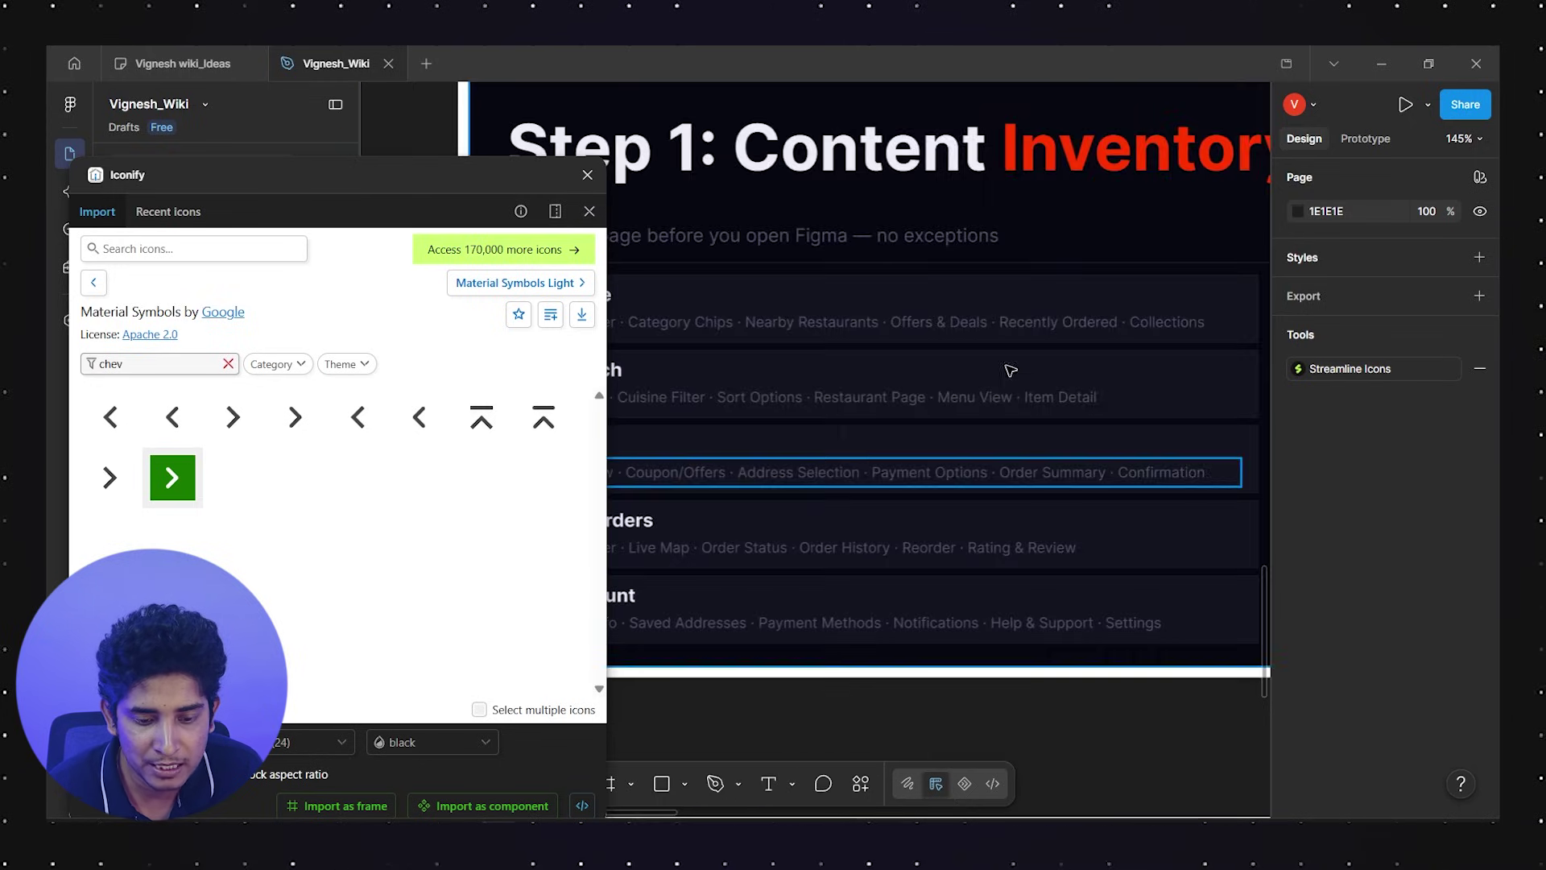
pyautogui.scroll(-5, 991, 422)
pyautogui.hscroll(-10, 977, 397)
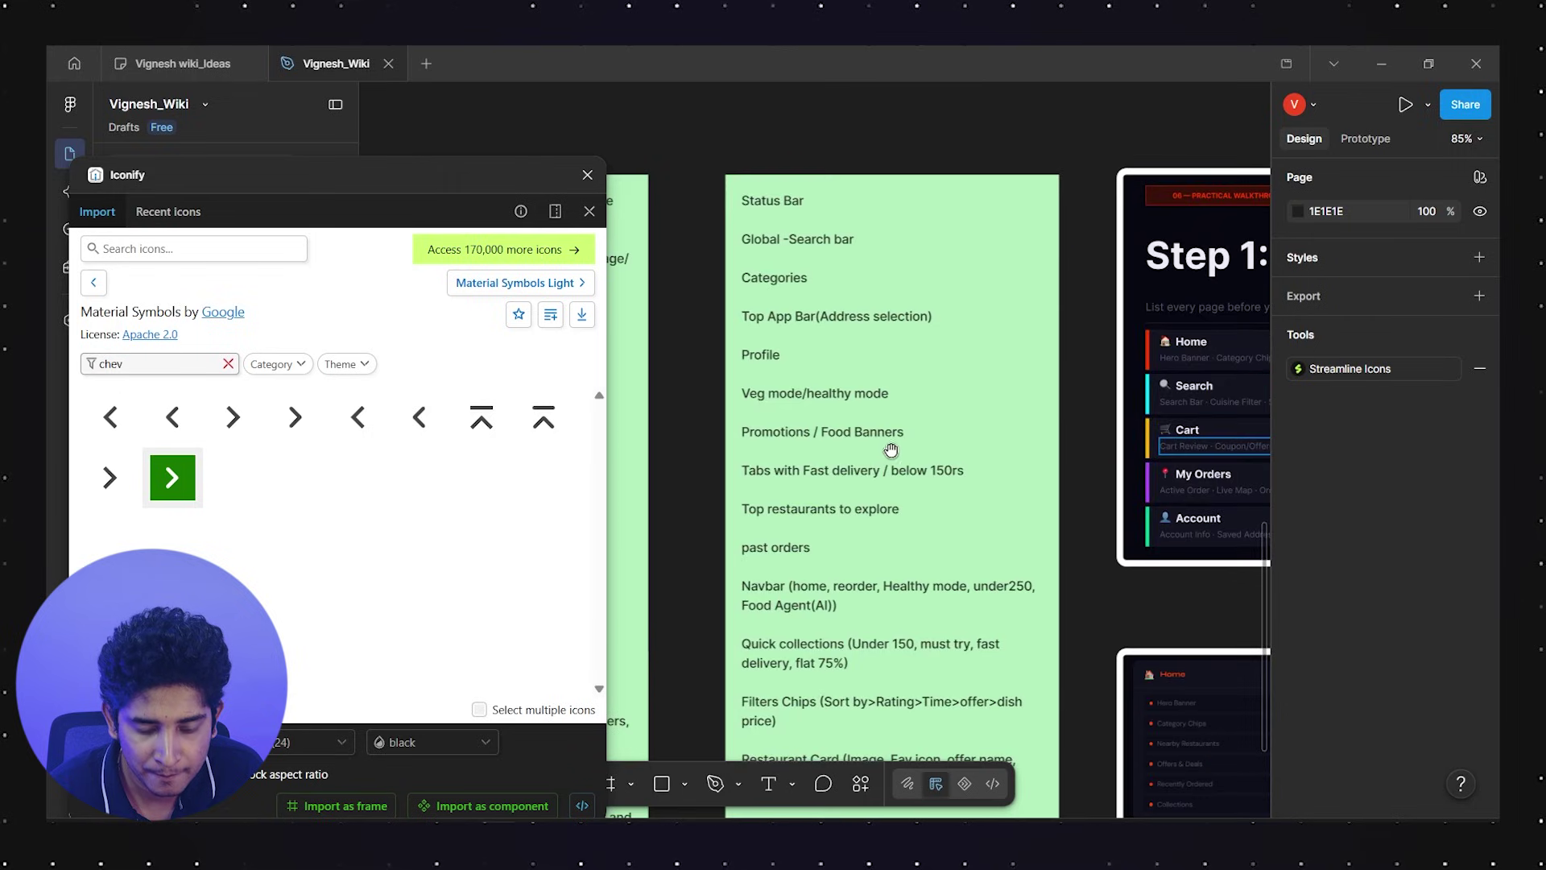
pyautogui.scroll(-1, 816, 462)
pyautogui.hscroll(-4, 815, 462)
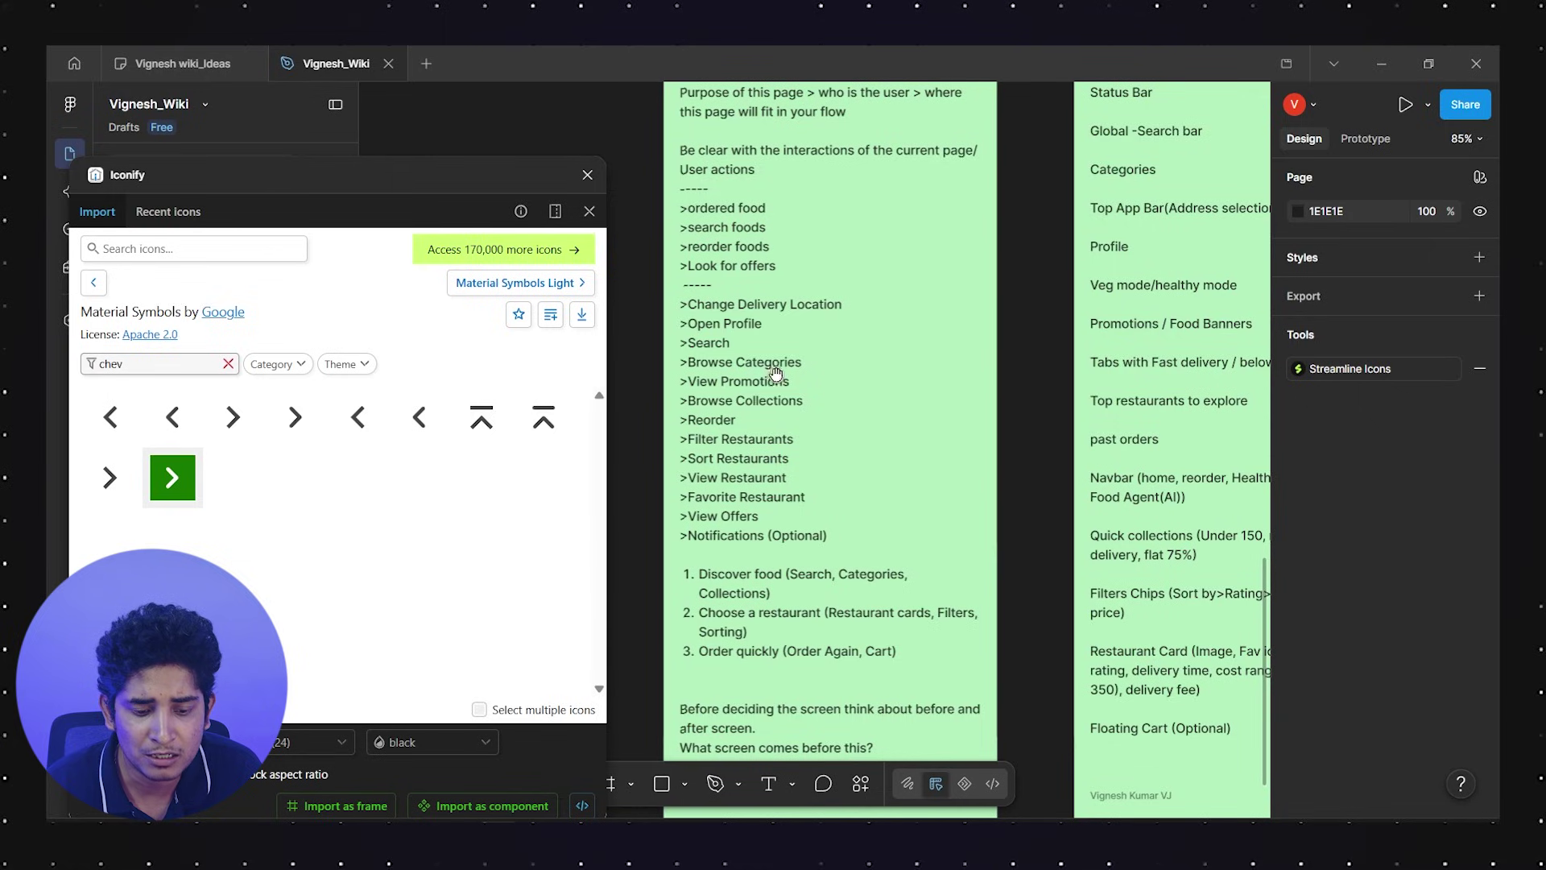
pyautogui.scroll(-3, 769, 427)
pyautogui.scroll(4, 750, 540)
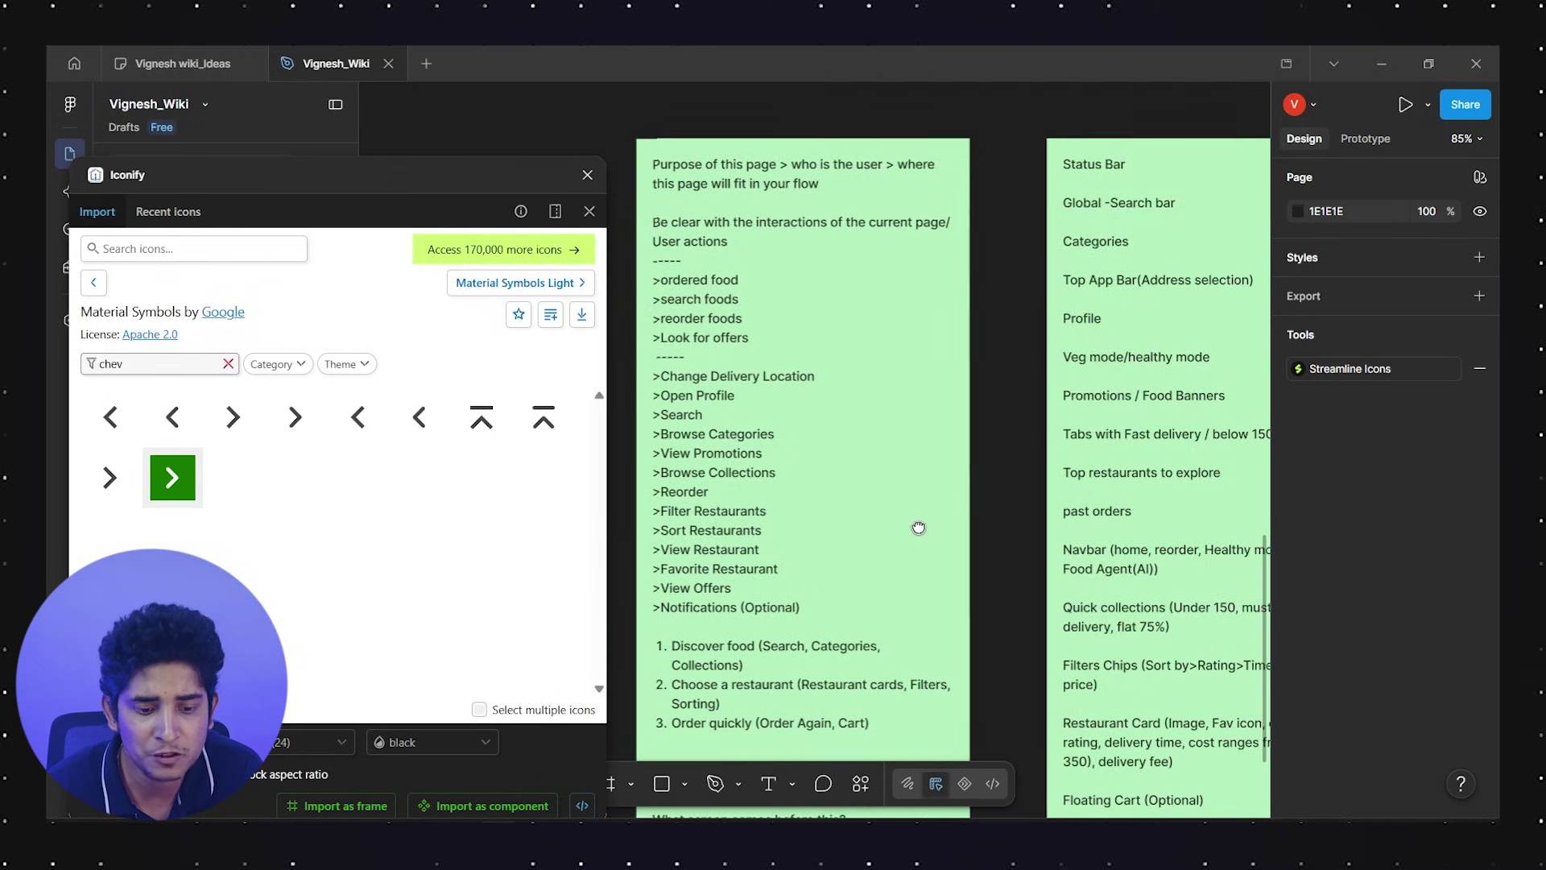
pyautogui.hscroll(6, 918, 529)
pyautogui.hscroll(4, 946, 502)
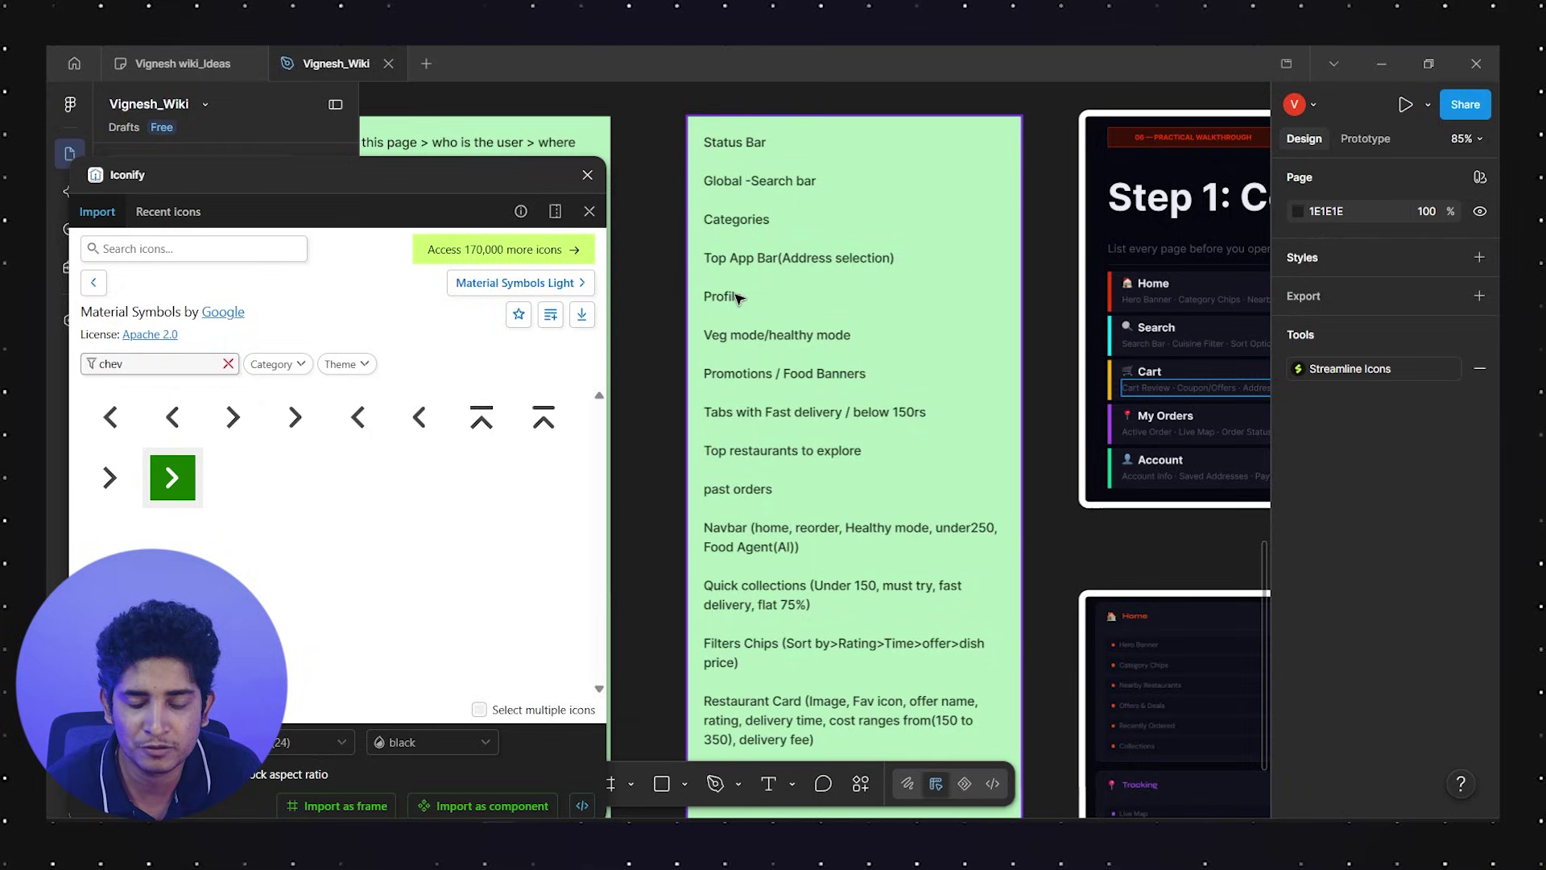
# Compare the element list and user actions in the planning notes with the wireframe to decide what belongs beside the address selection
pyautogui.hscroll(10, 829, 337)
pyautogui.scroll(-6, 1038, 386)
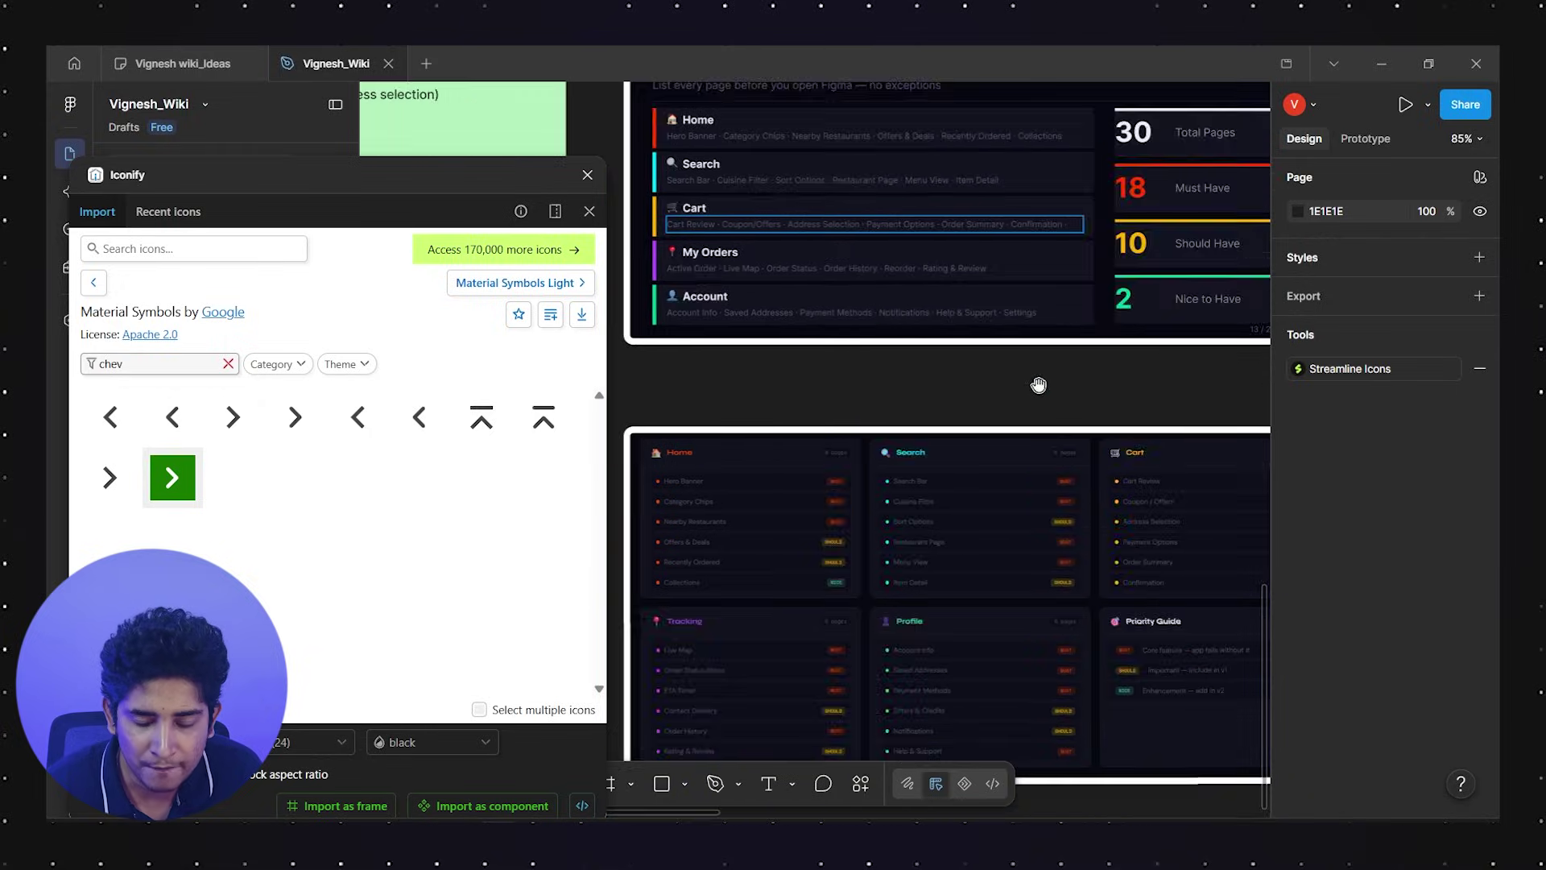
pyautogui.hscroll(5, 729, 499)
pyautogui.scroll(-6, 800, 462)
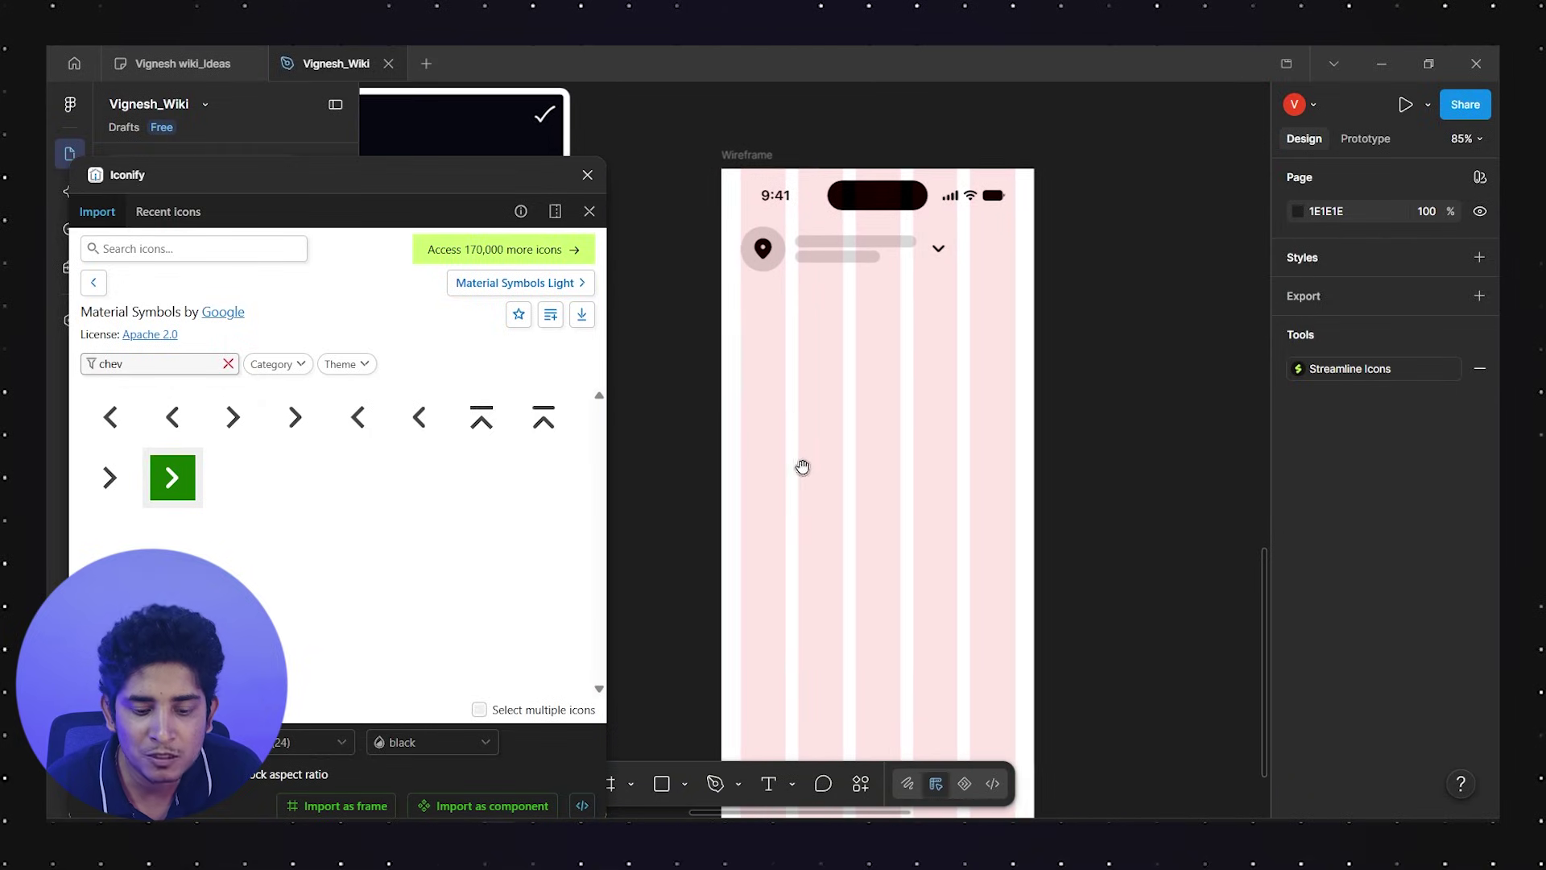
pyautogui.hscroll(-2, 855, 360)
pyautogui.scroll(2, 855, 361)
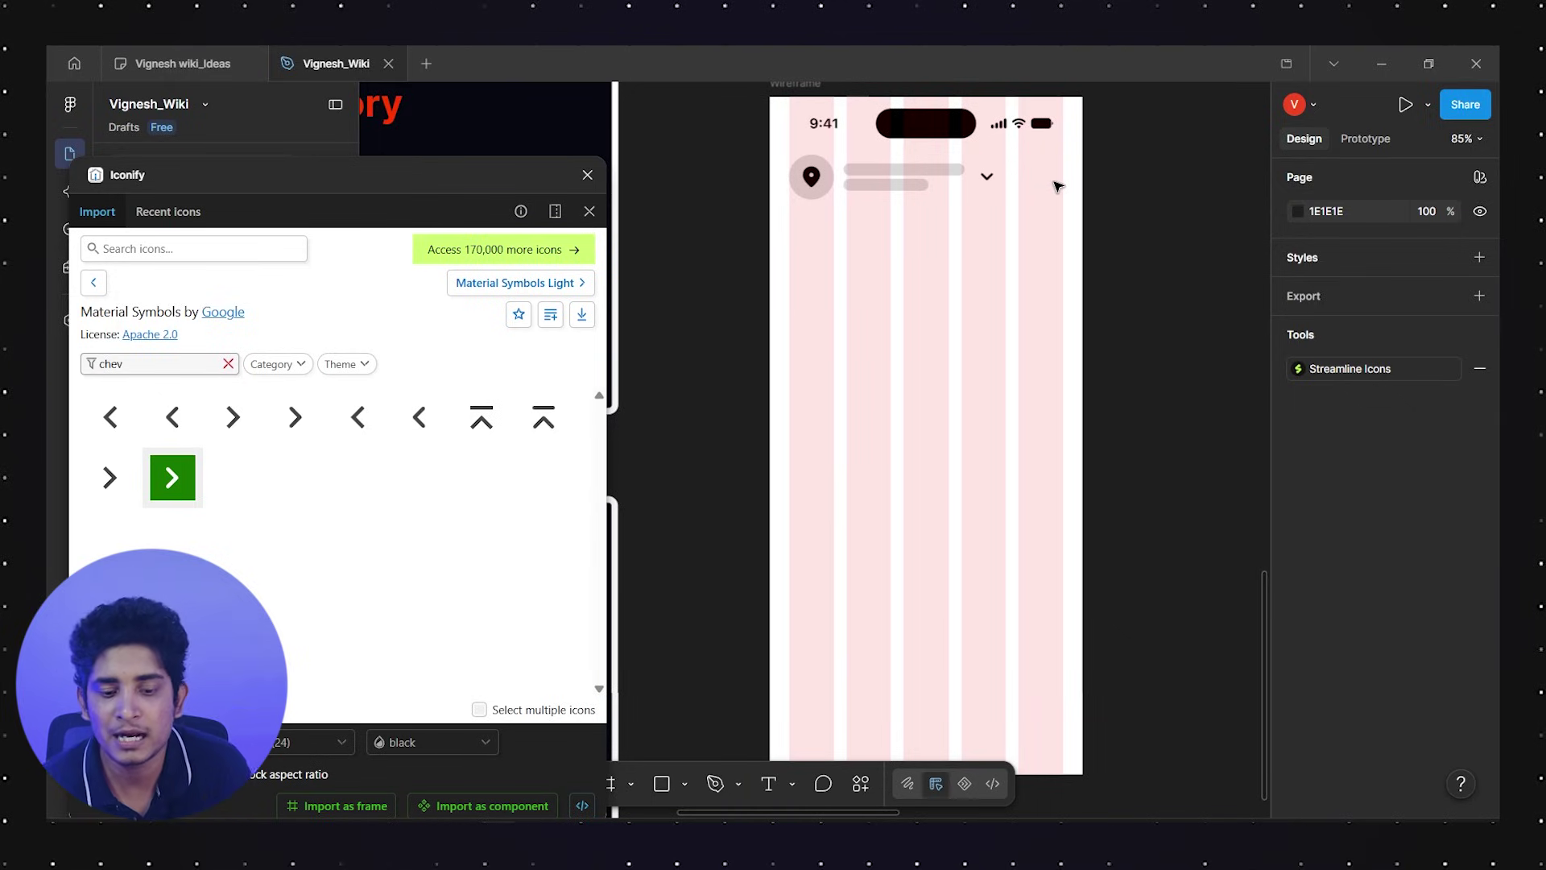
pyautogui.hscroll(-10, 977, 324)
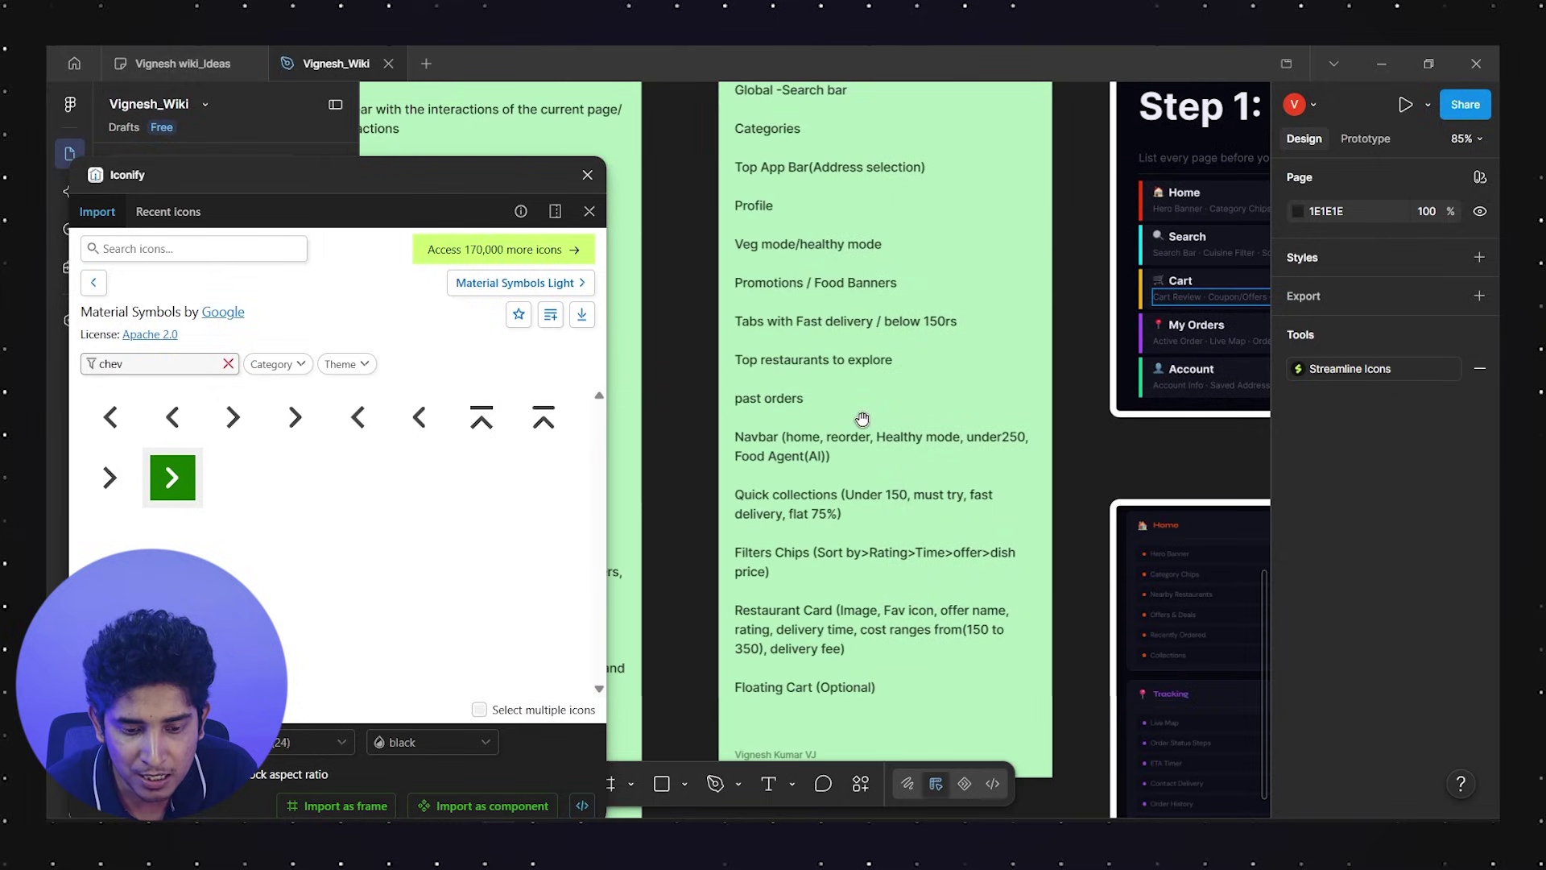
pyautogui.scroll(1, 884, 391)
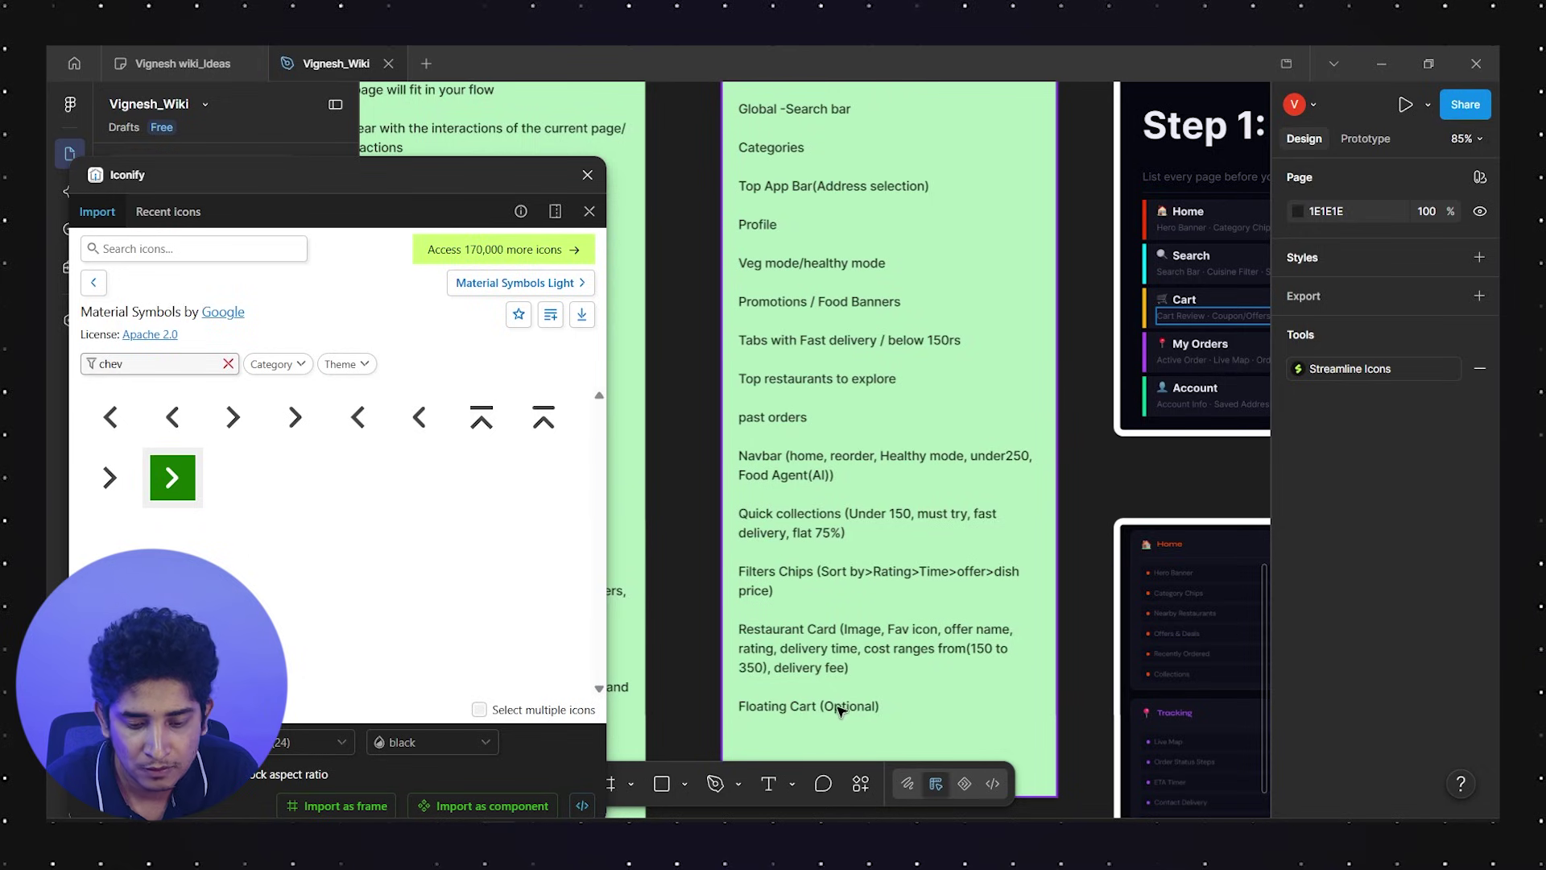
pyautogui.hscroll(-8, 793, 700)
pyautogui.scroll(-3, 896, 582)
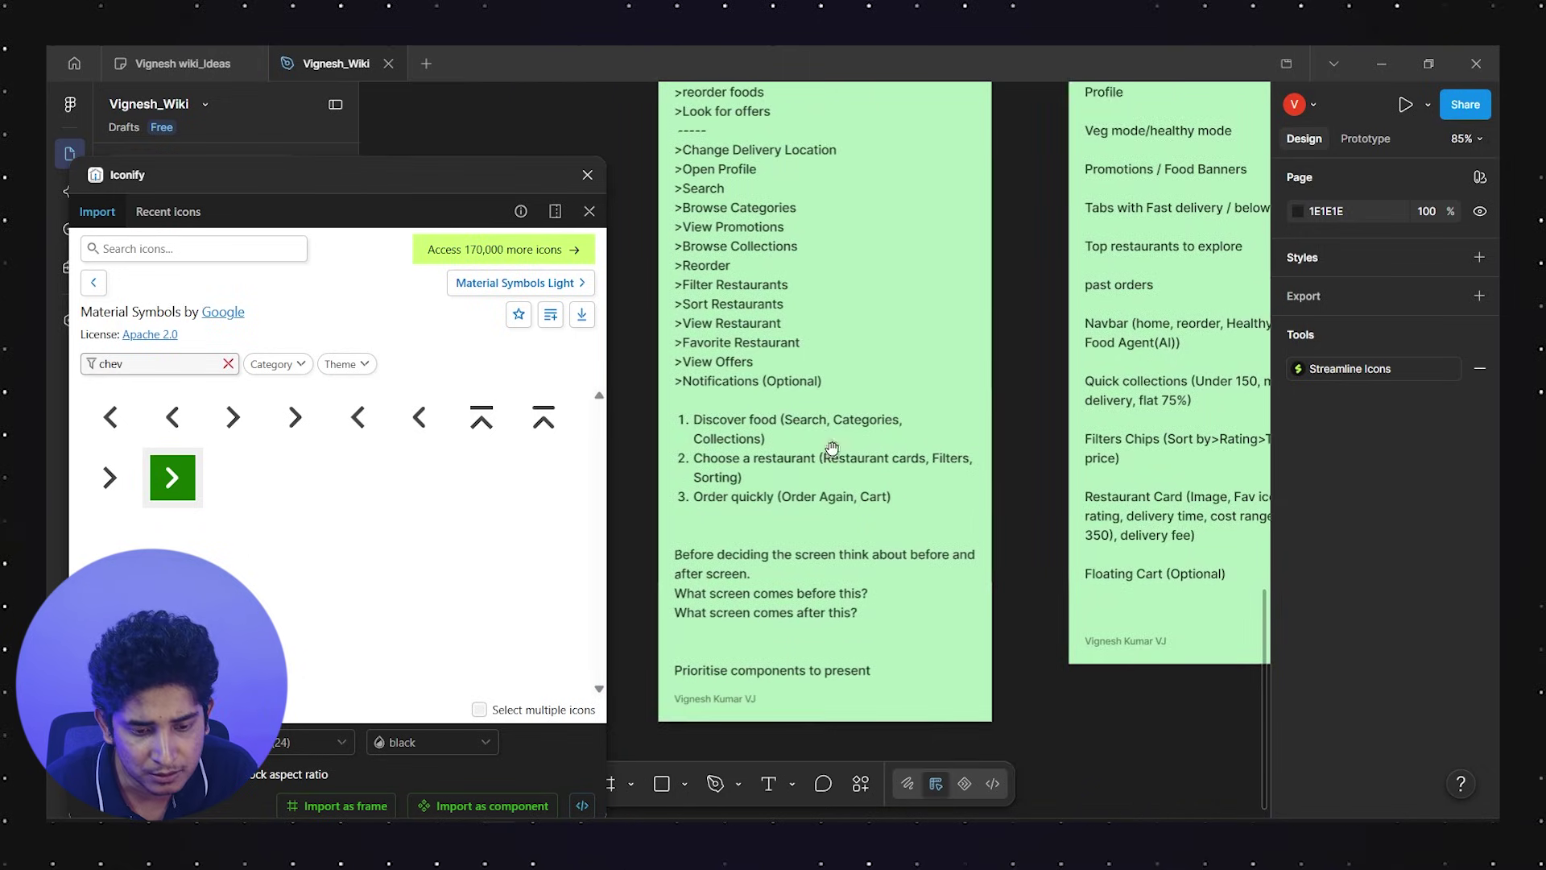
pyautogui.scroll(1, 831, 449)
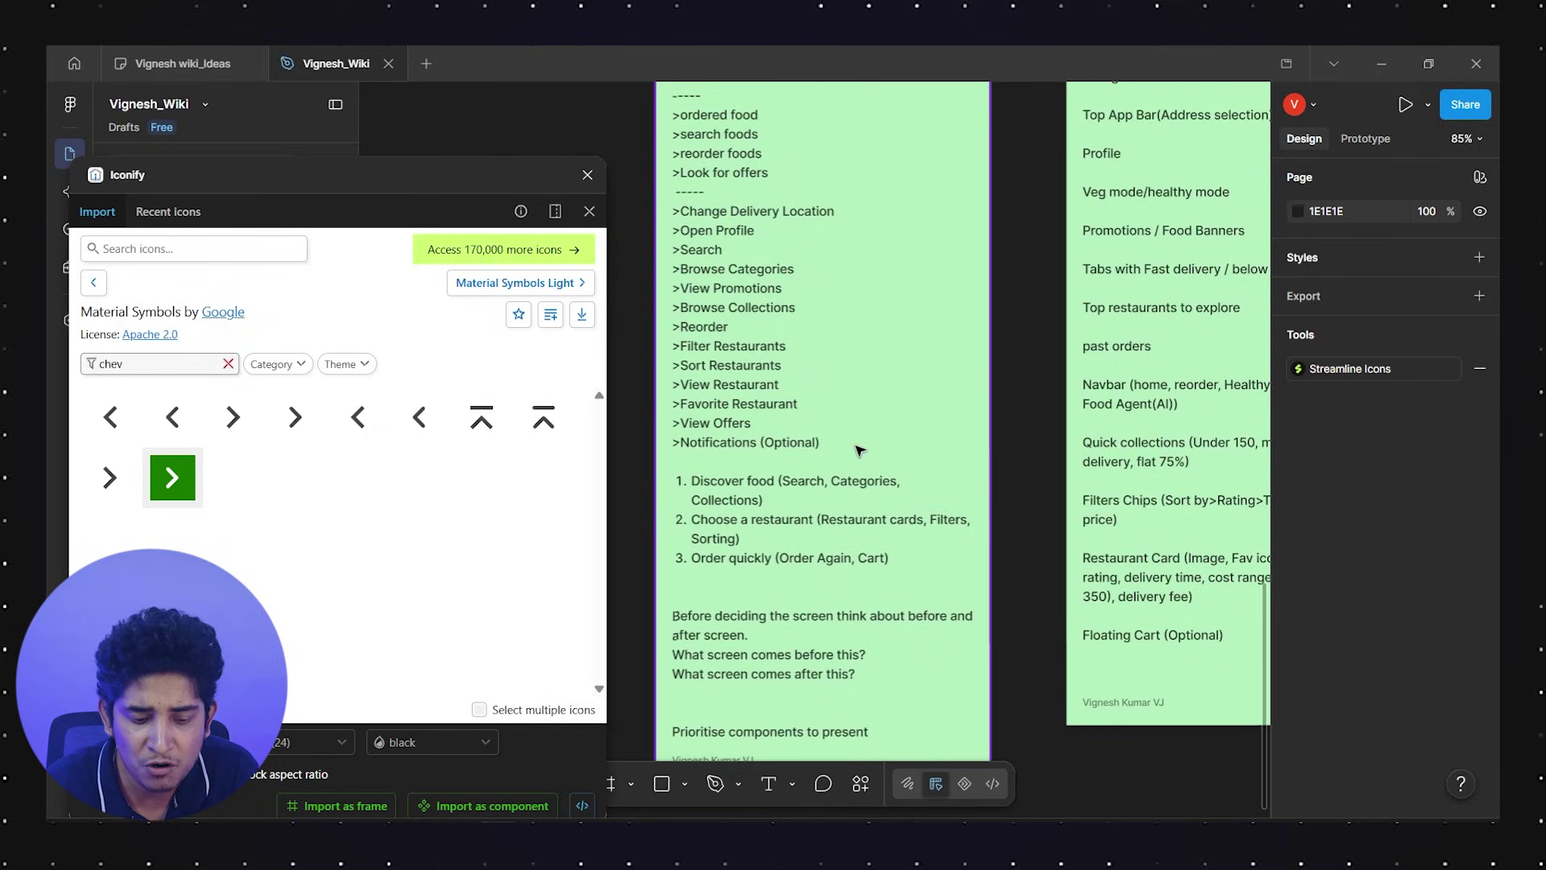
pyautogui.hscroll(5, 1047, 540)
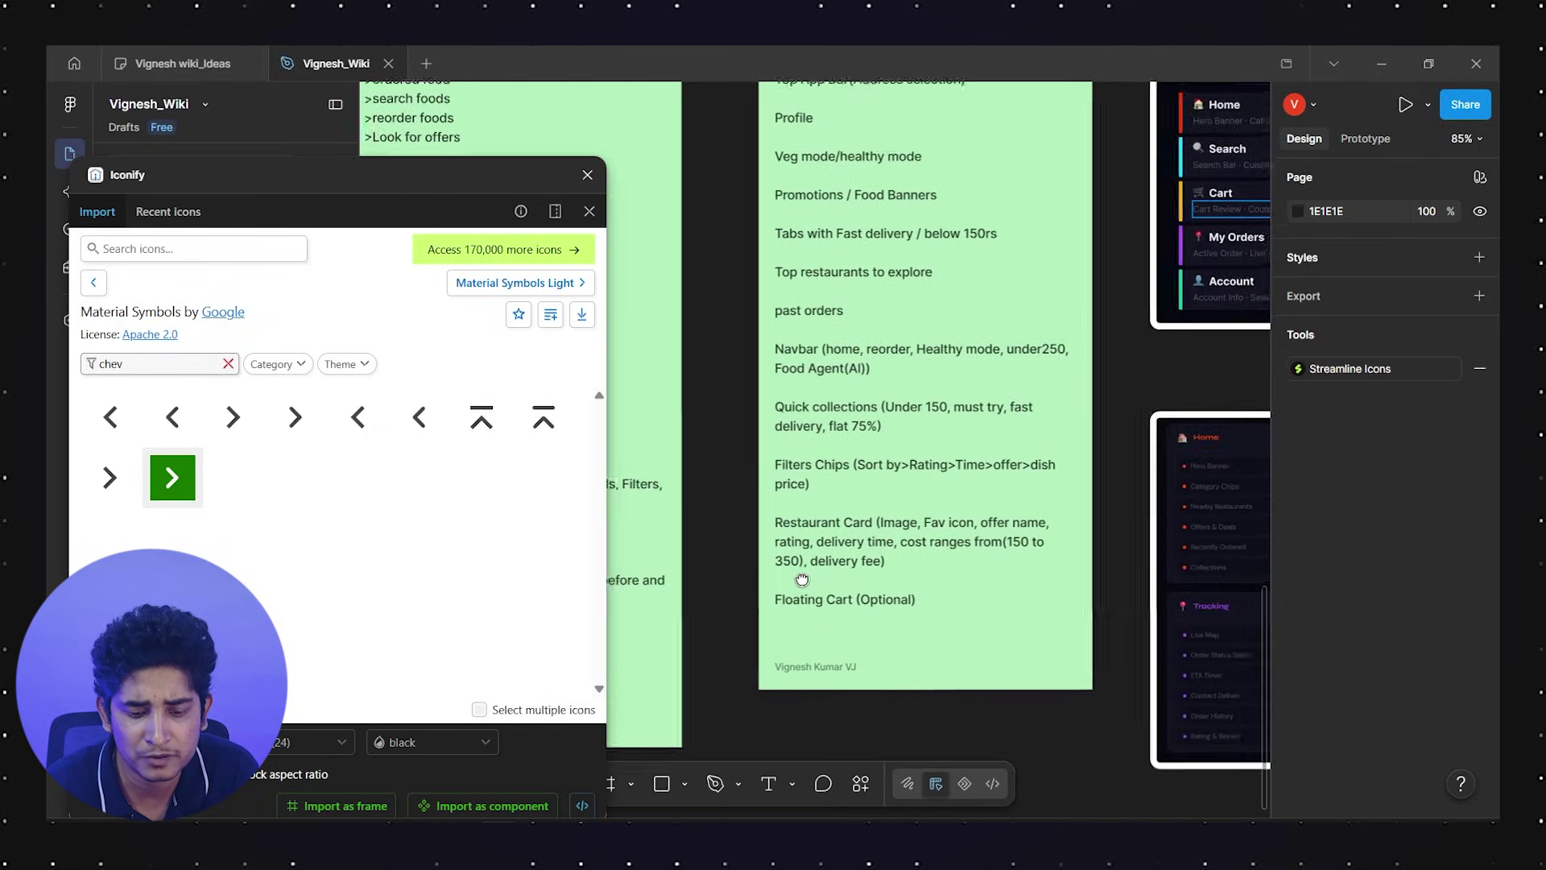
pyautogui.scroll(-3, 951, 483)
pyautogui.hscroll(15, 920, 454)
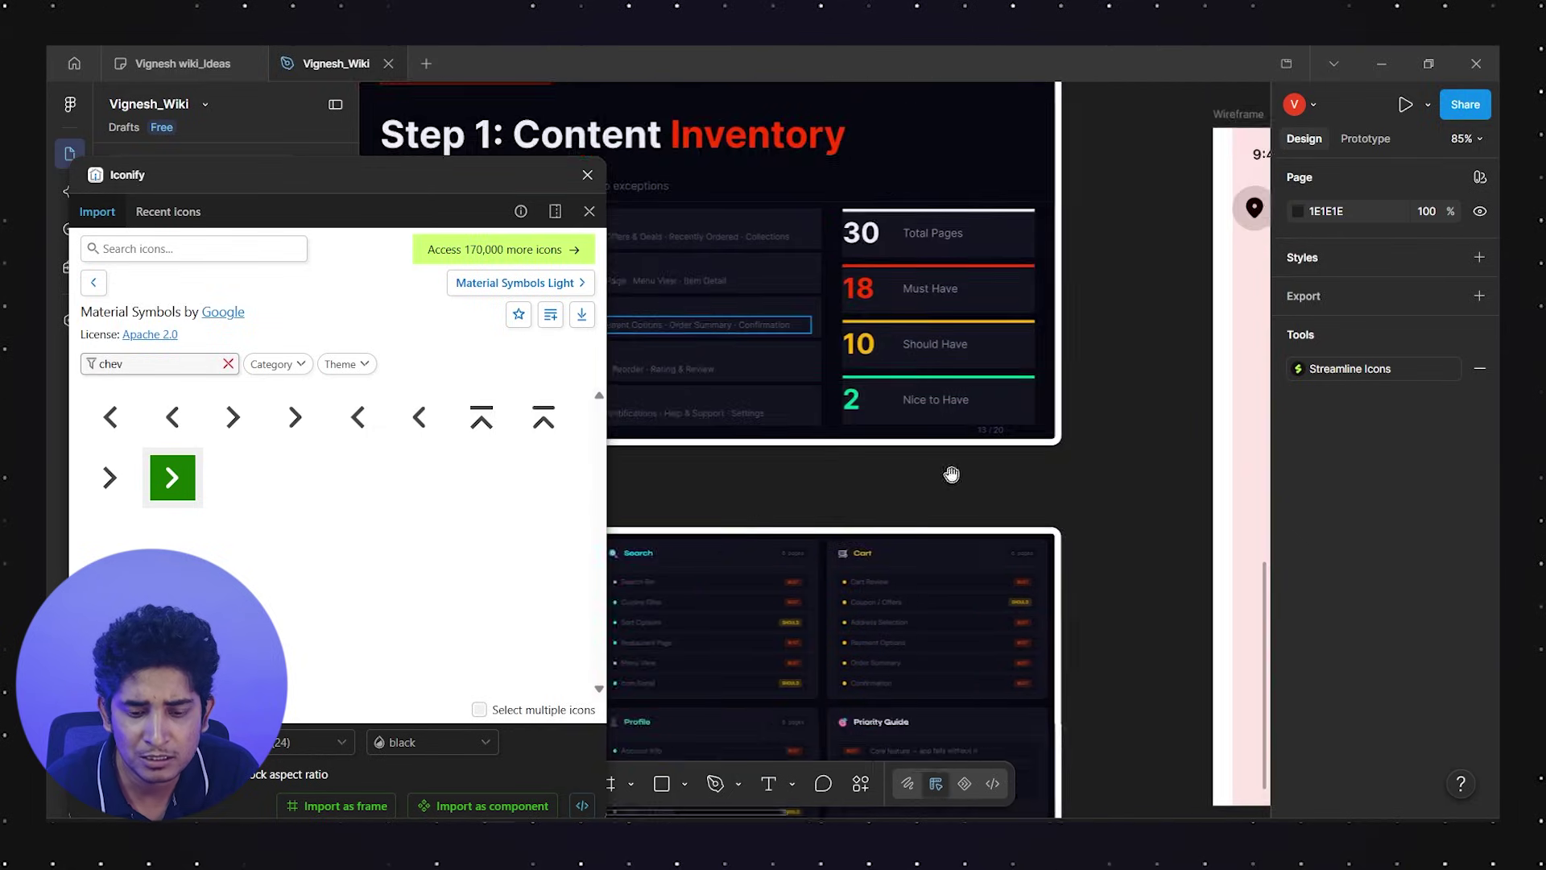
# Inspect the location pin circle's dimensions and select the Wireframe frame
pyautogui.doubleClick(769, 282)
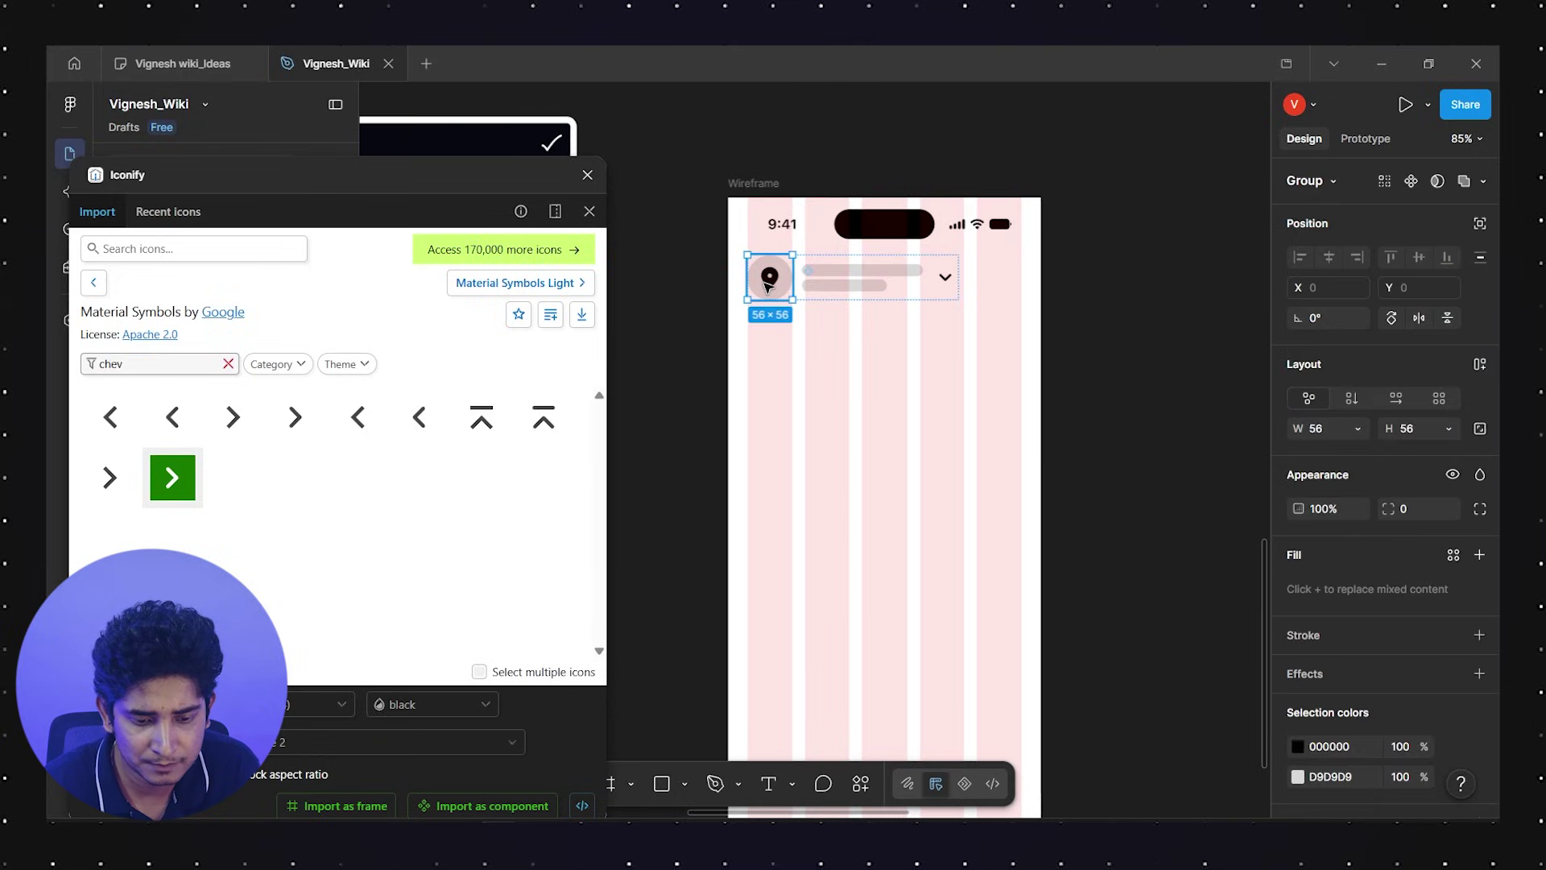
pyautogui.press('Escape')
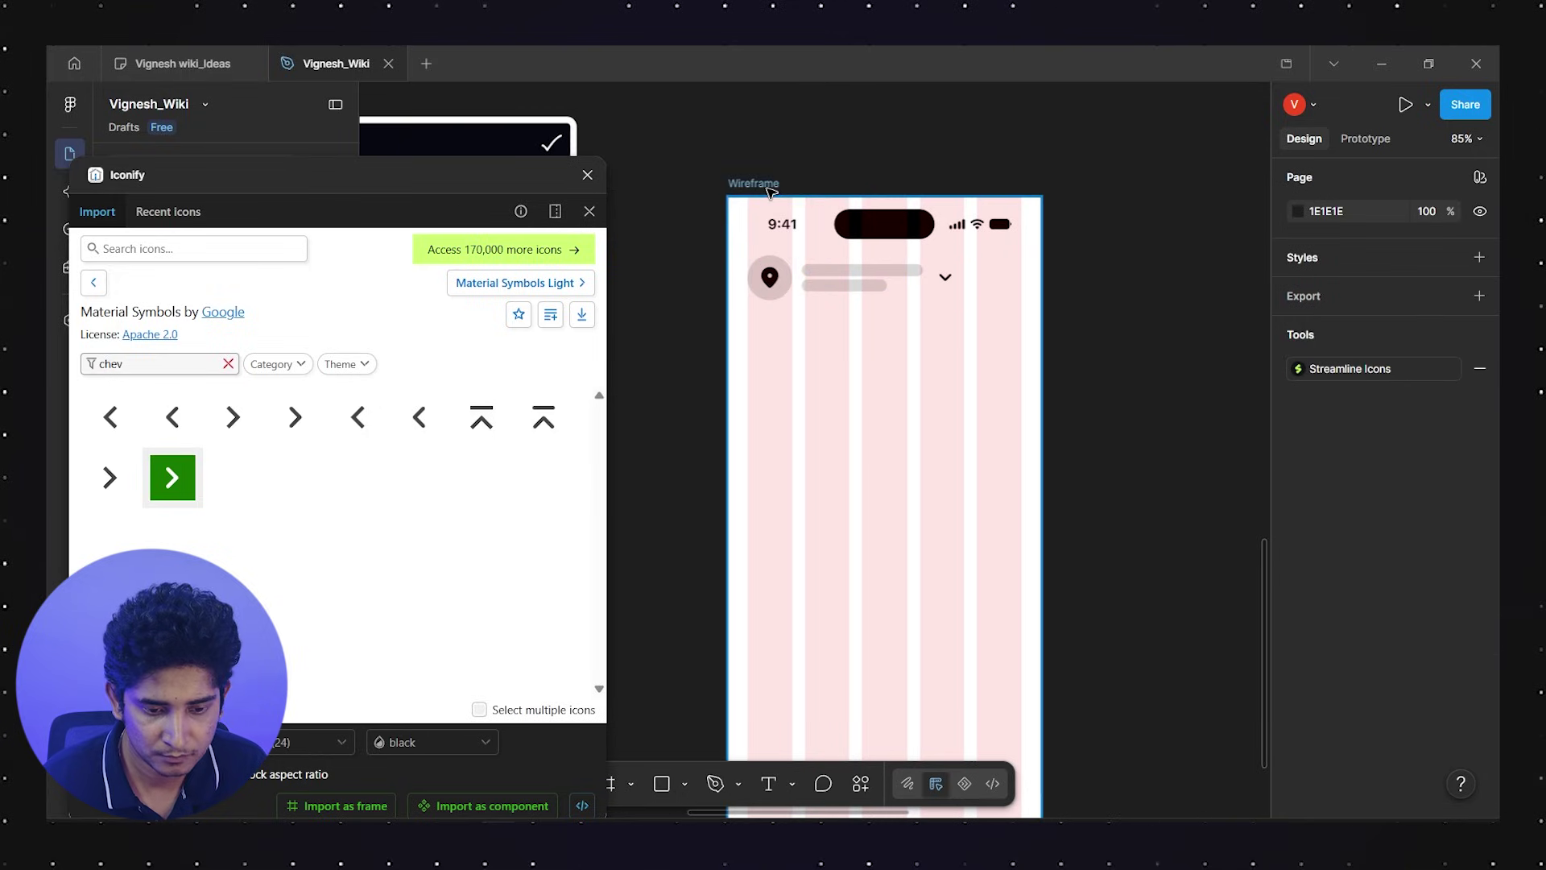
pyautogui.click(765, 185)
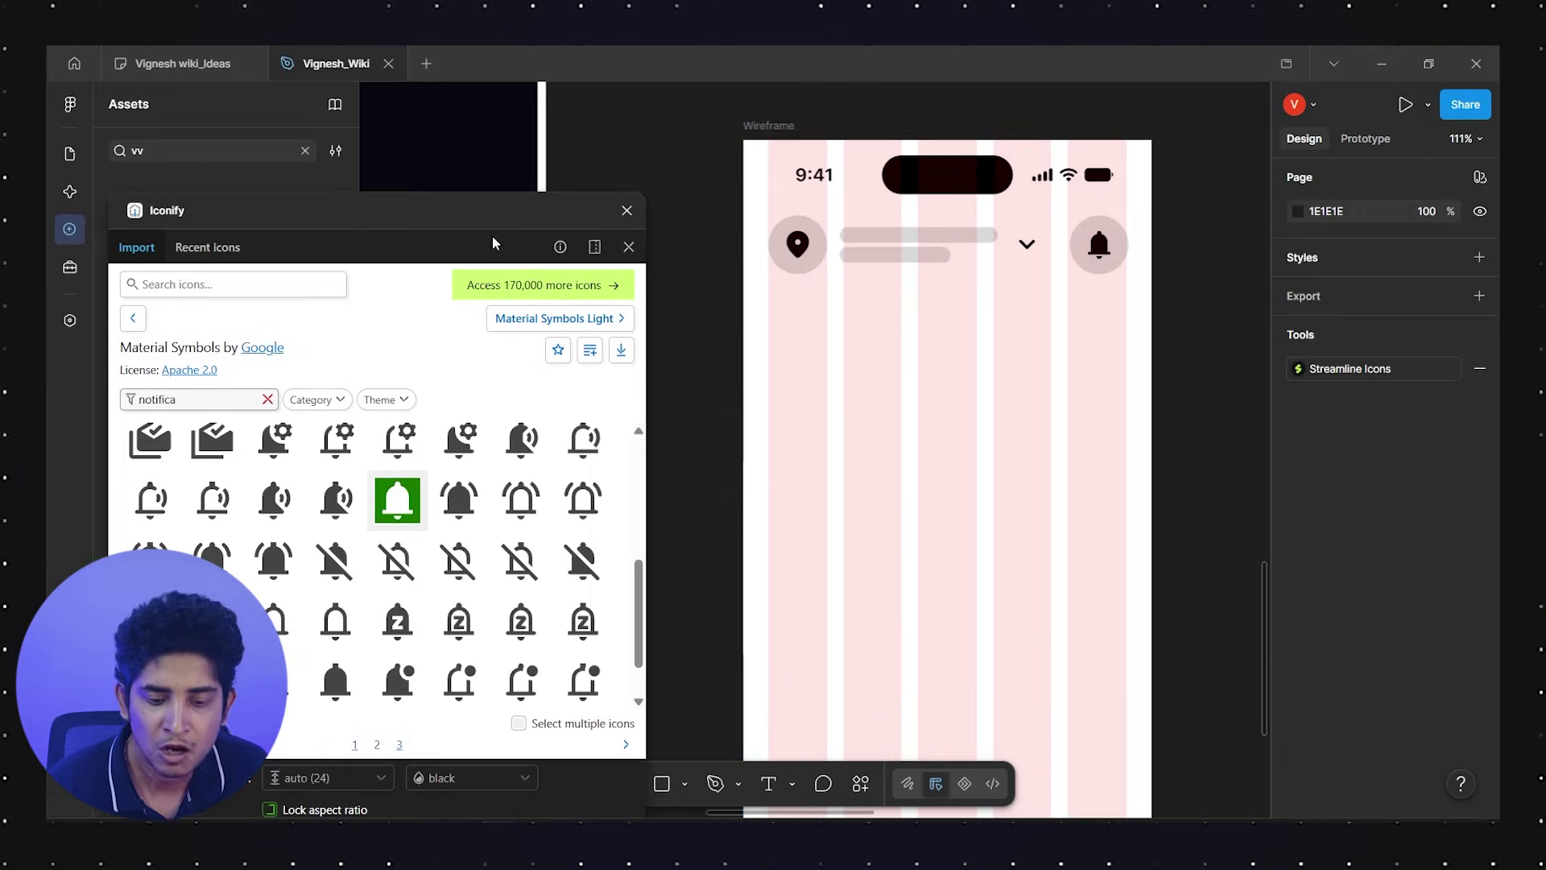
# Examine the reference food app screens and the content inventory to decide what follows the address row in the wireframe
pyautogui.scroll(-5, 1001, 403)
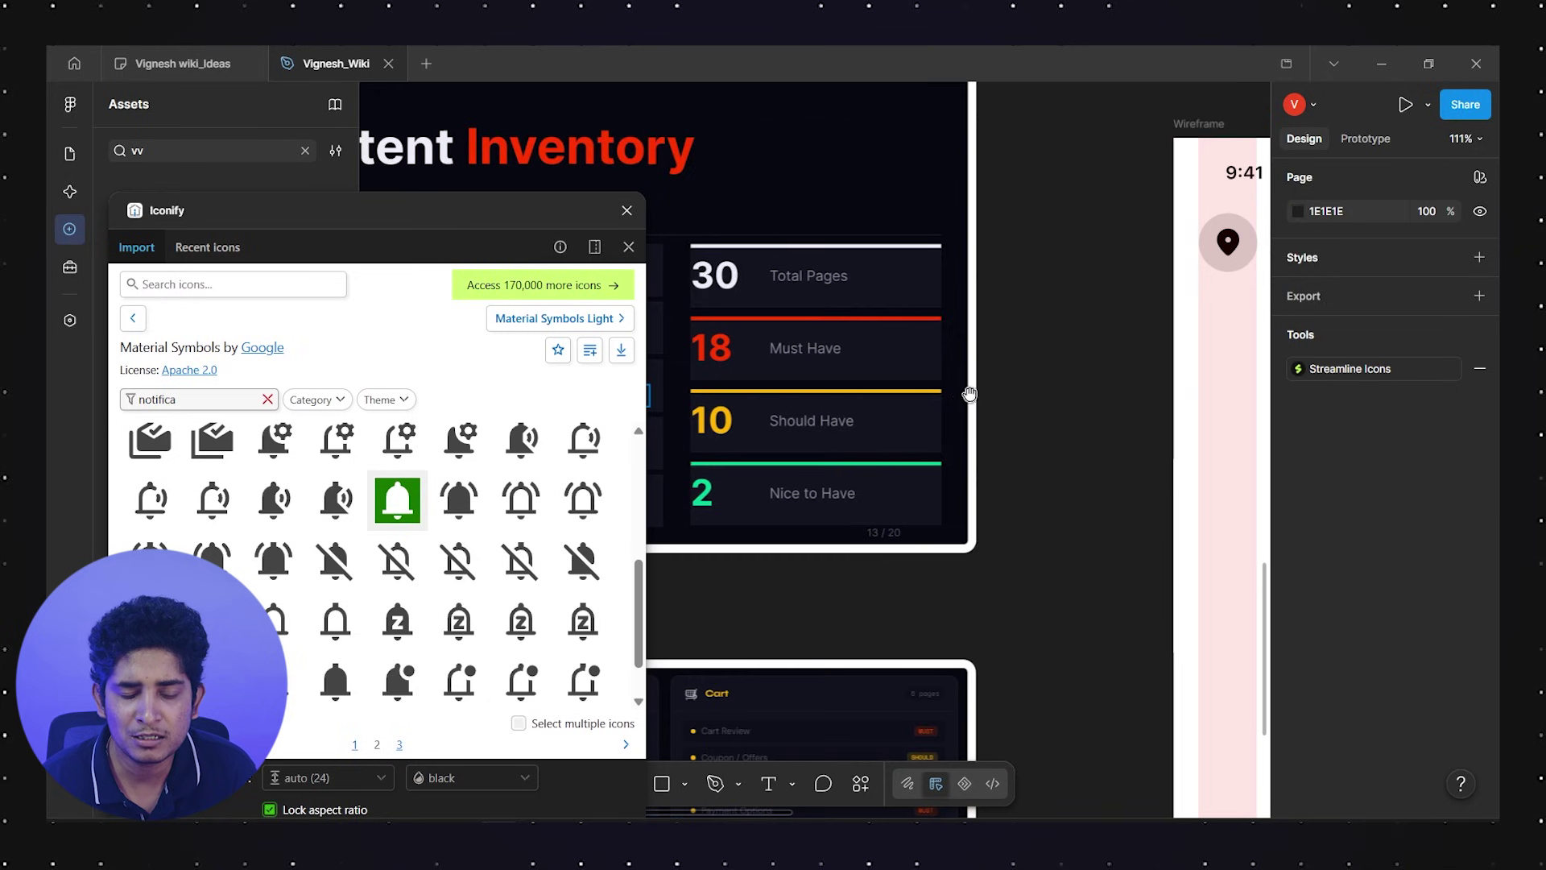
pyautogui.scroll(-2, 1004, 418)
pyautogui.scroll(-5, 998, 416)
pyautogui.scroll(-2, 998, 415)
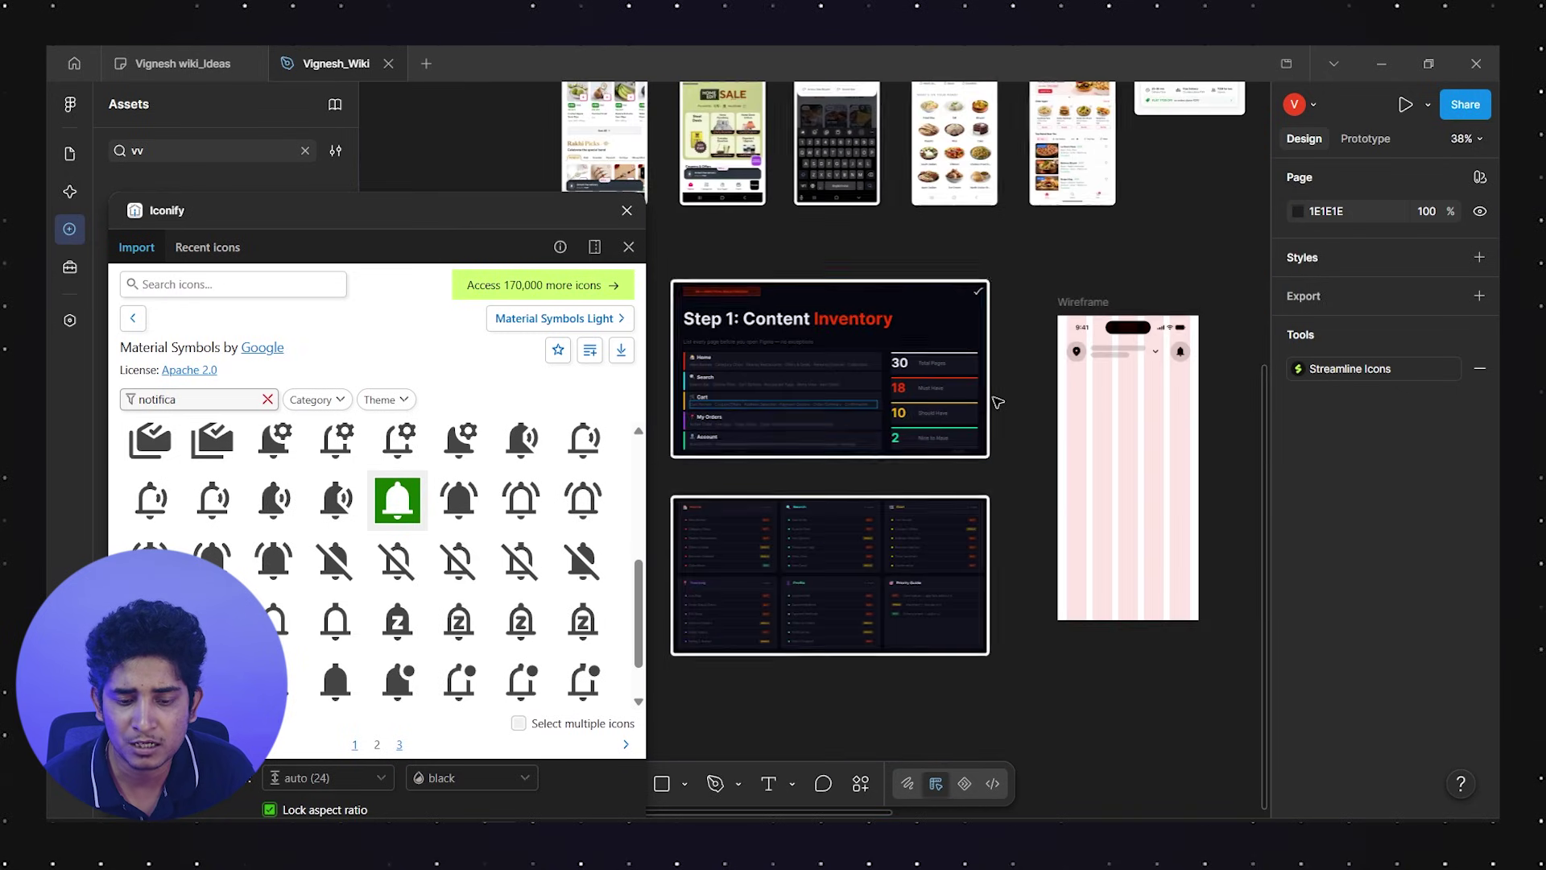
pyautogui.scroll(5, 926, 387)
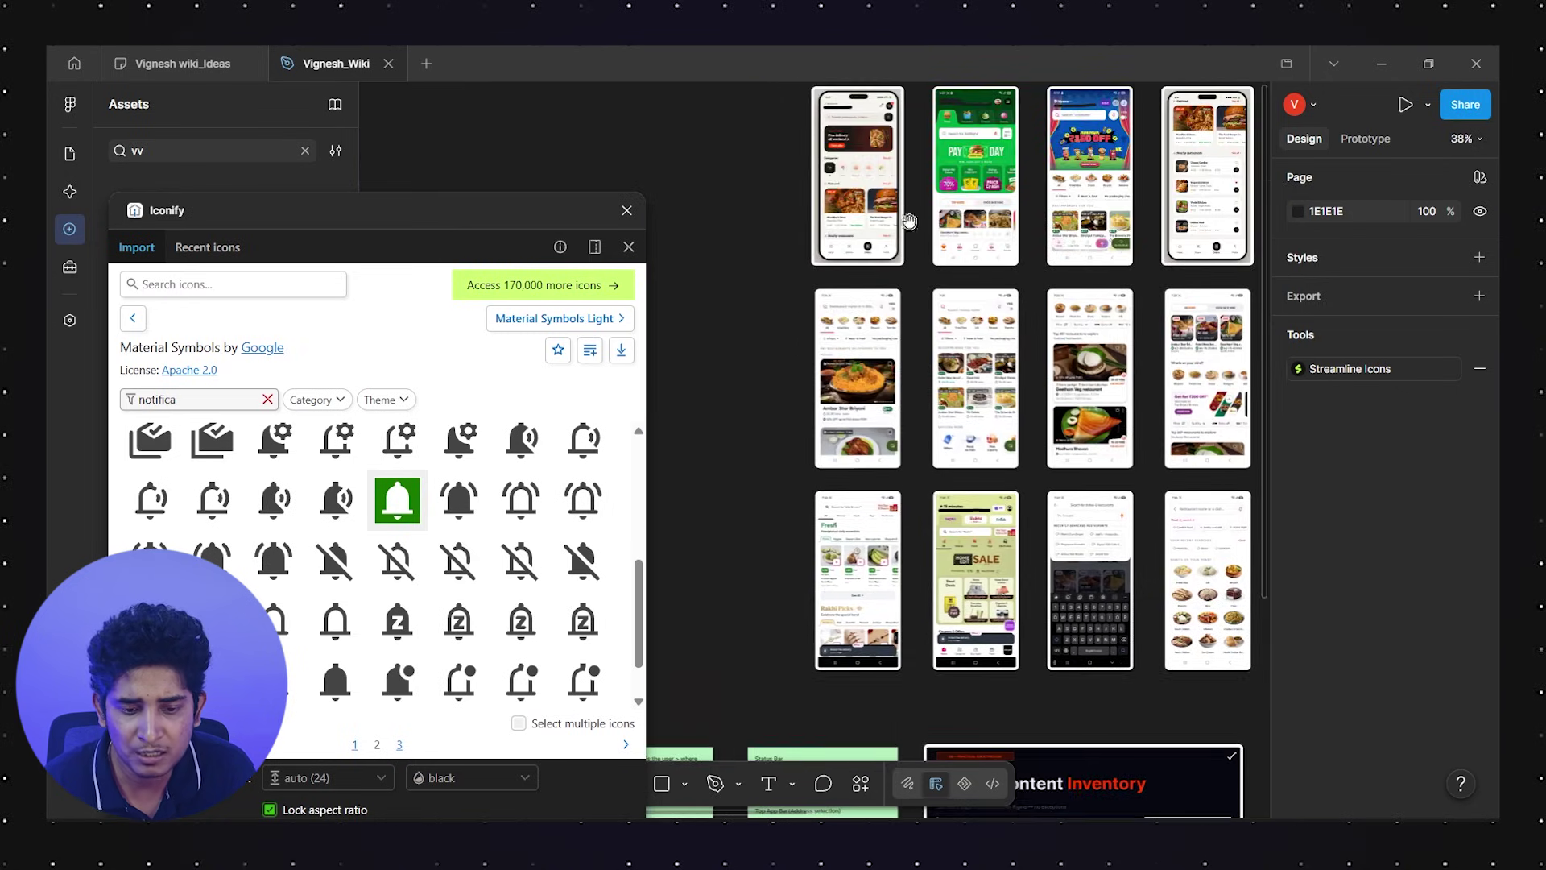
pyautogui.moveTo(1003, 508); pyautogui.dragTo(844, 437)
pyautogui.scroll(-5, 844, 438)
pyautogui.hscroll(3, 843, 438)
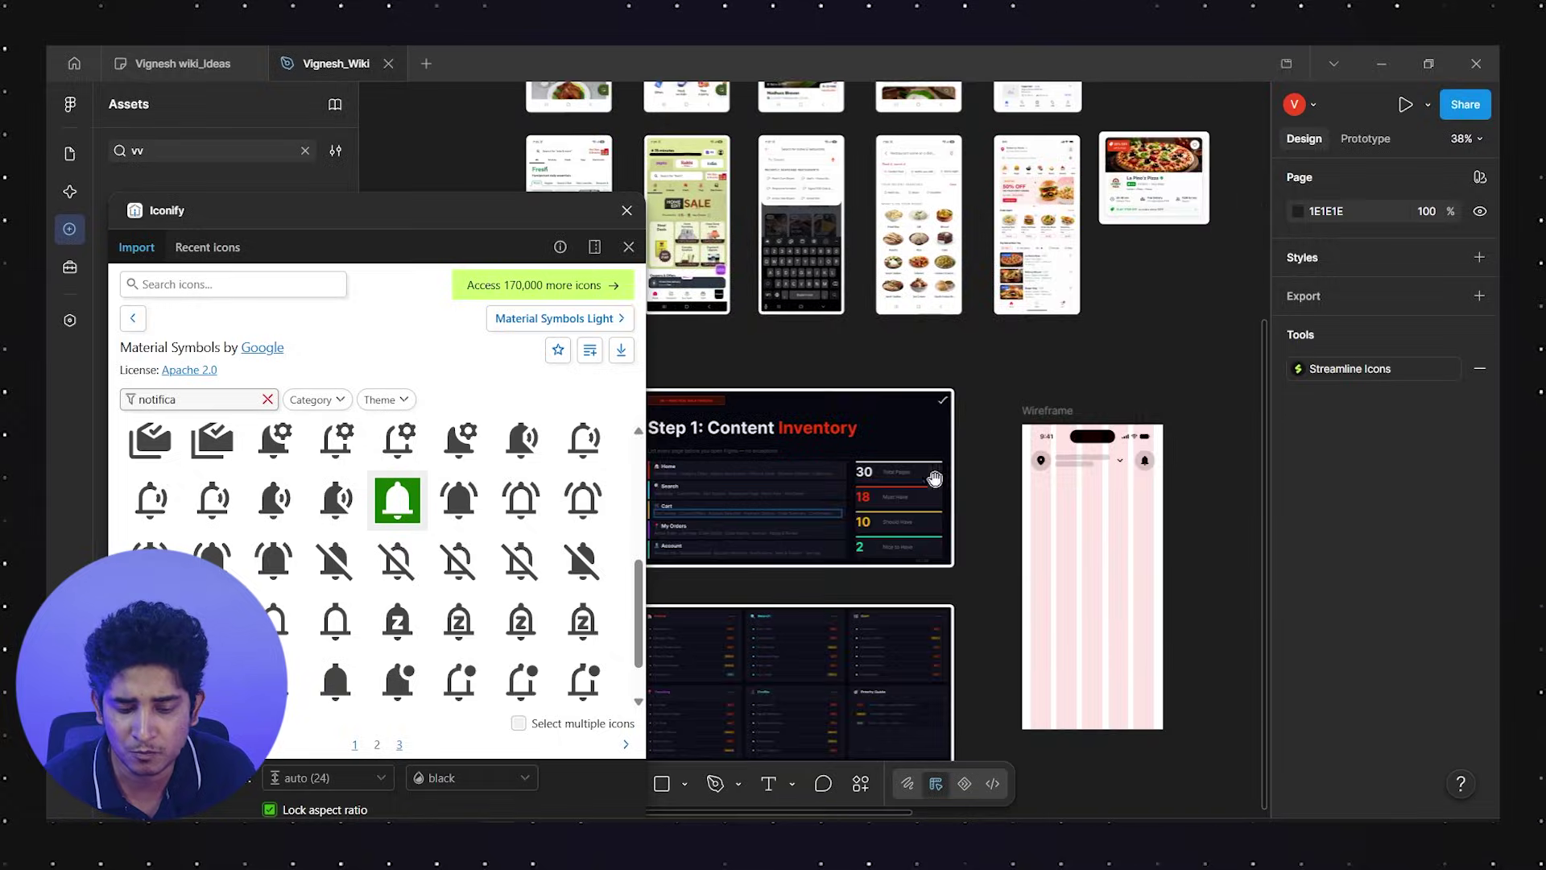
pyautogui.scroll(5, 966, 455)
pyautogui.scroll(3, 970, 437)
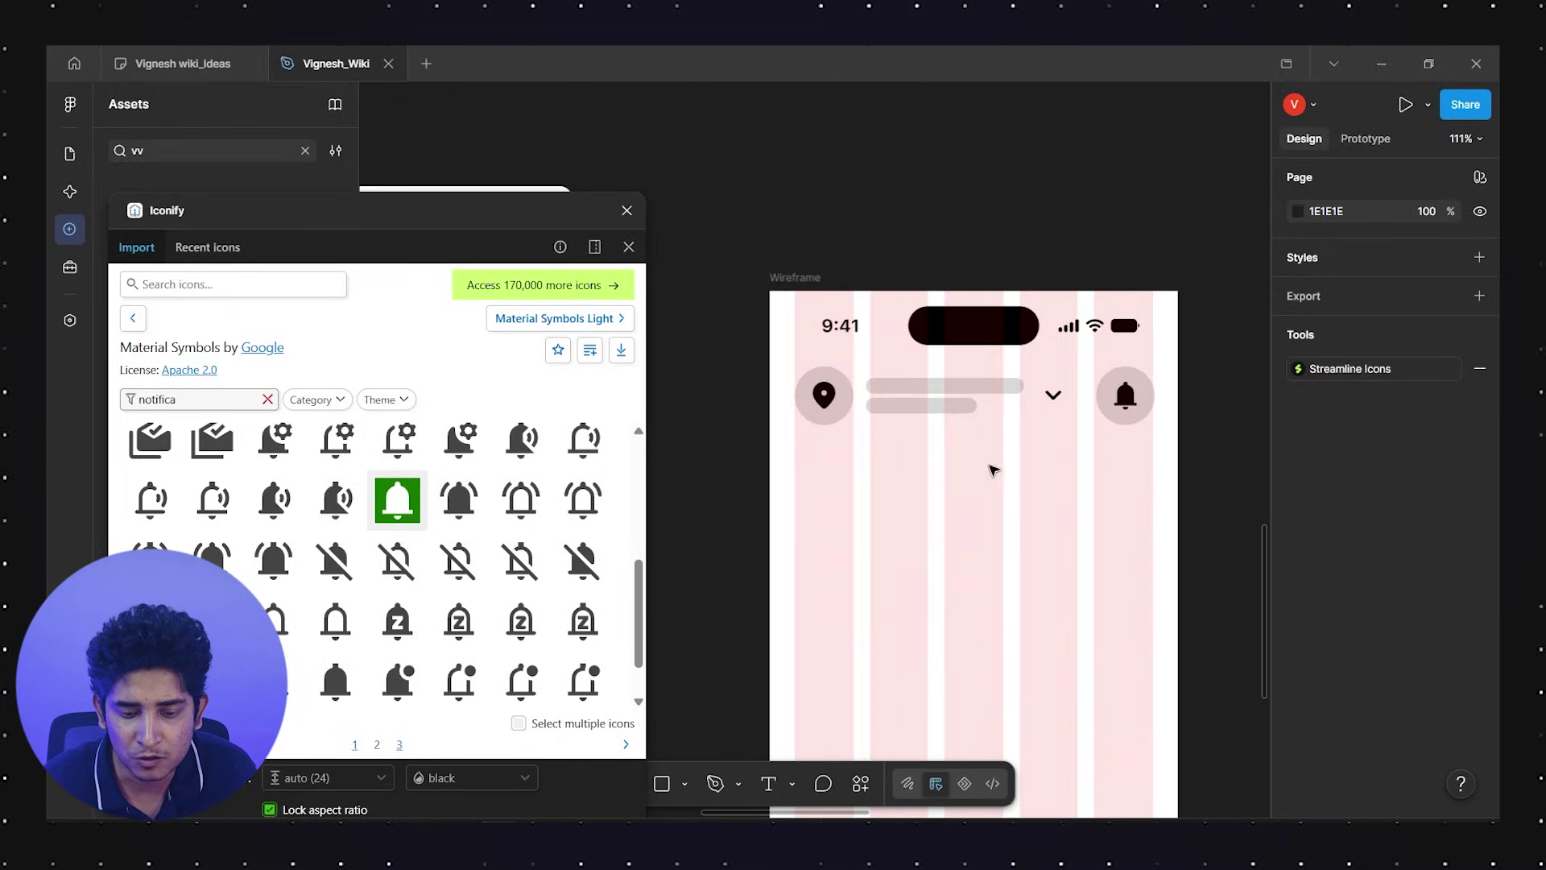
pyautogui.scroll(-2, 990, 466)
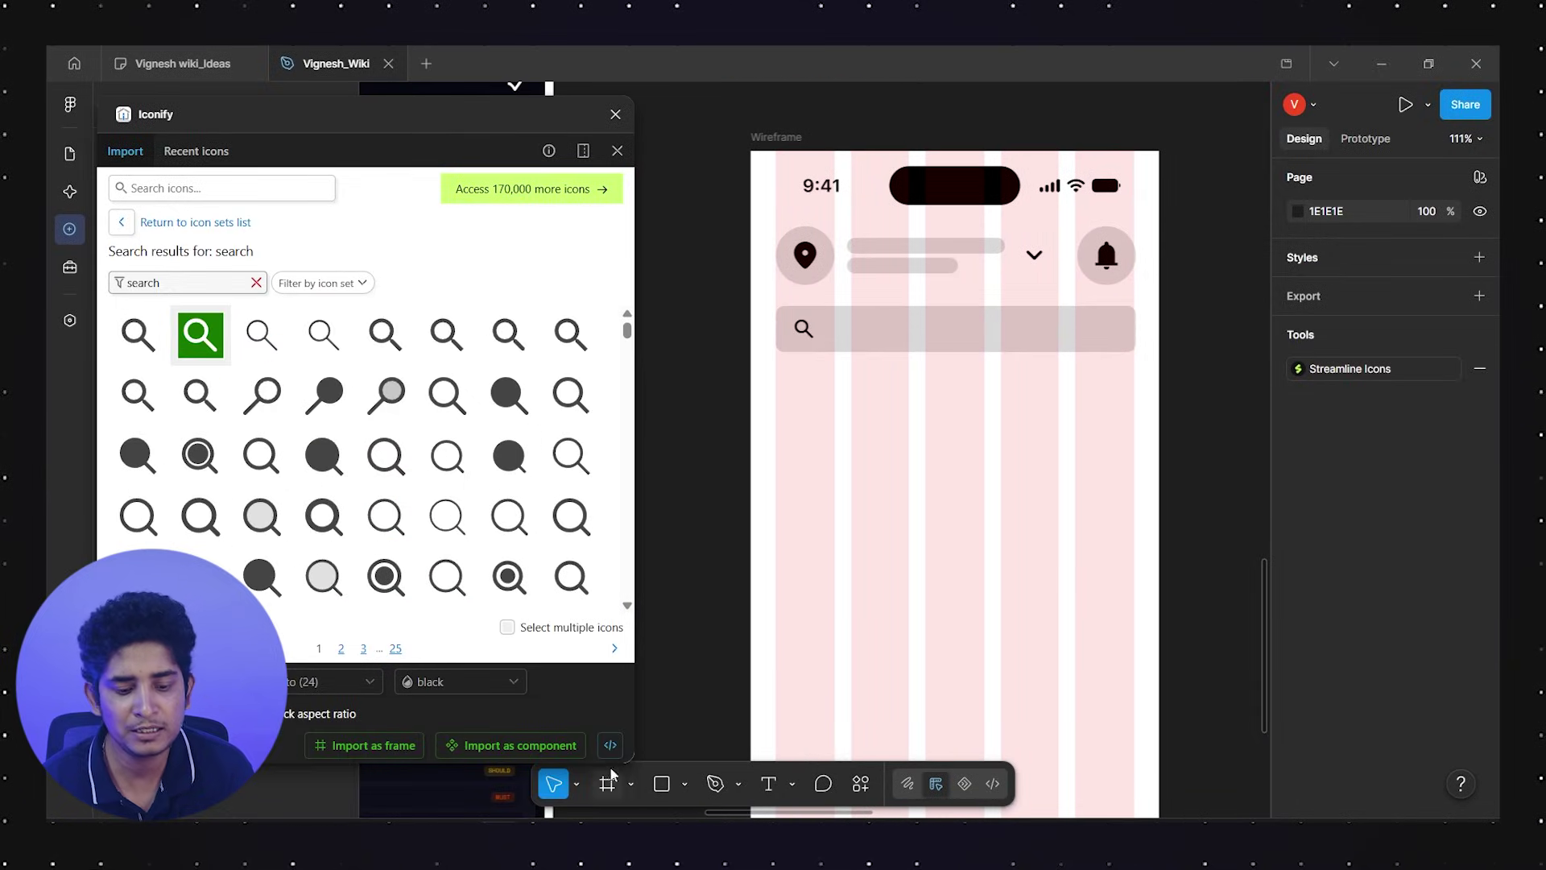
# Draw a placeholder text bar about 232 × 10 beside the magnifier icon in the search bar
pyautogui.click(685, 784)
pyautogui.click(737, 609)
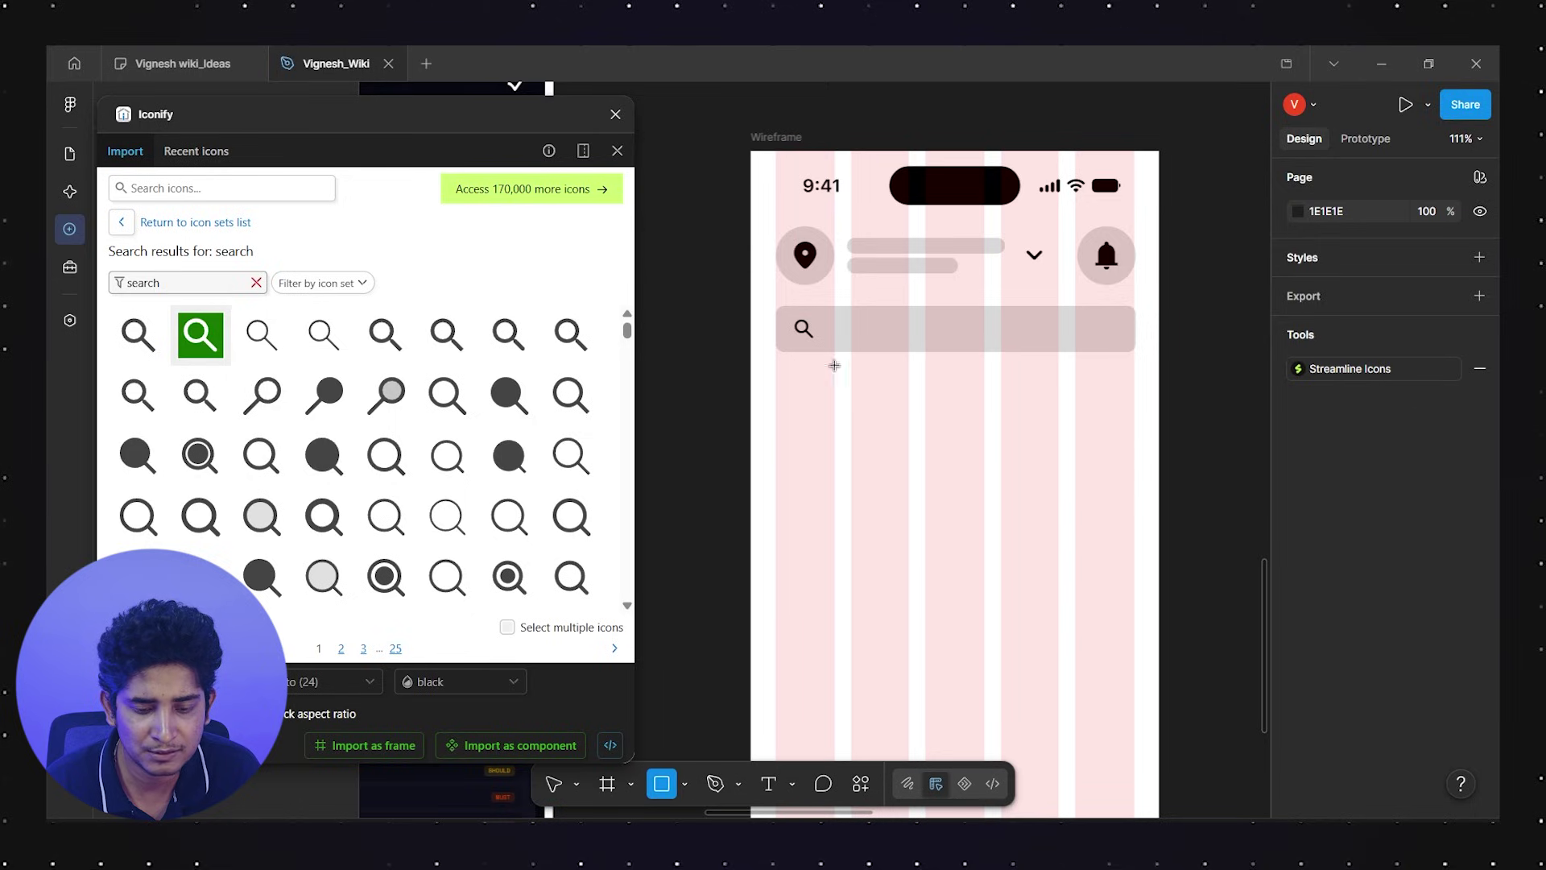
pyautogui.moveTo(834, 329); pyautogui.dragTo(1077, 336)
pyautogui.click(934, 435)
pyautogui.click(890, 328)
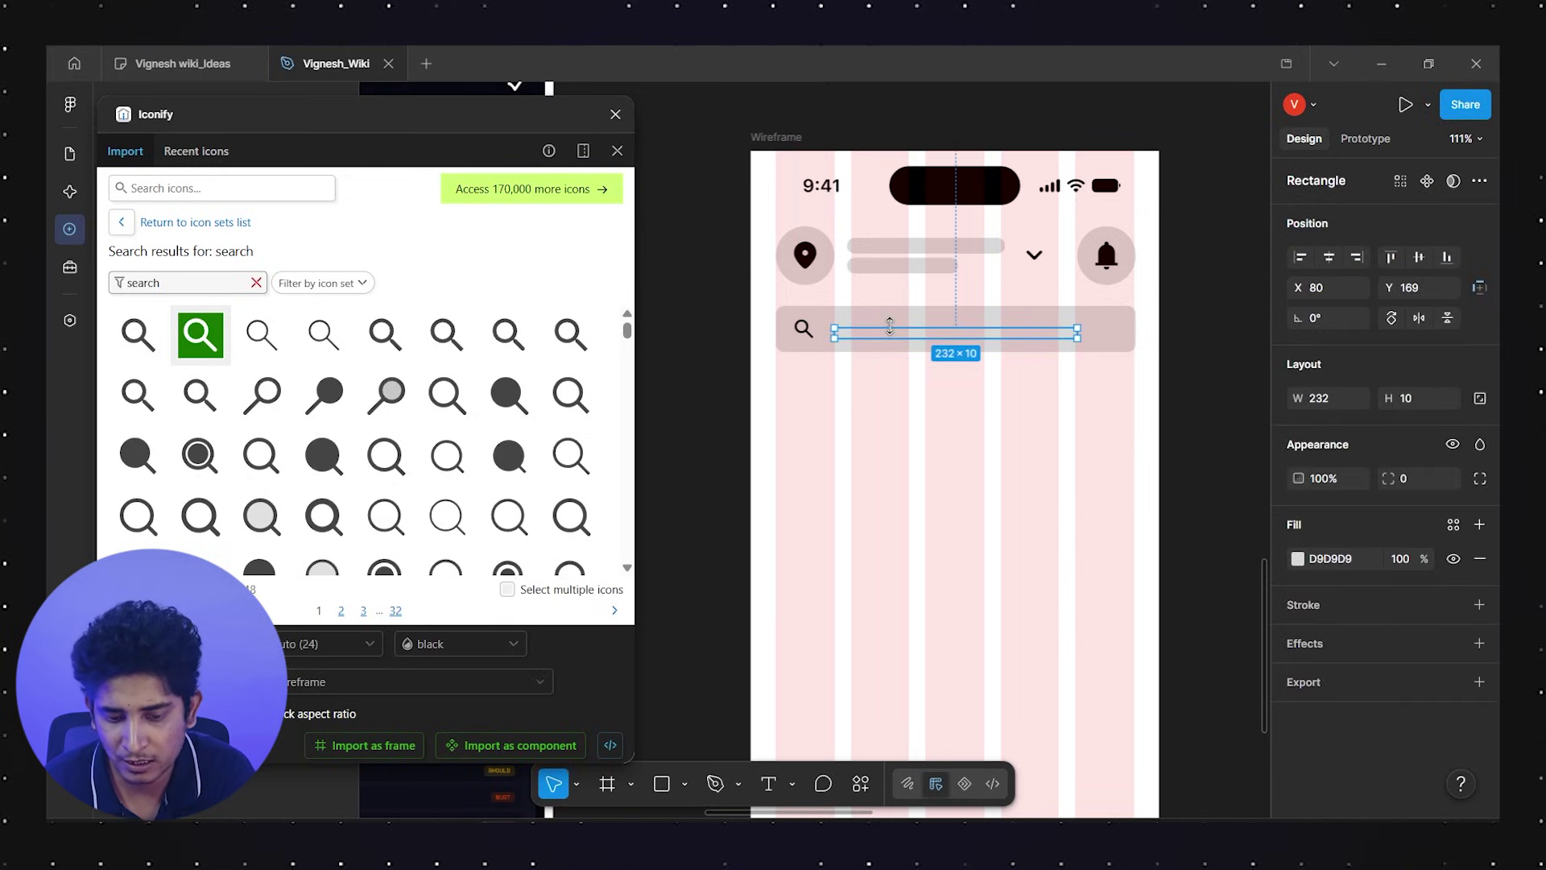
# Fill the search placeholder bar with a darker grey, round its ends and shift it closer to the magnifier icon
pyautogui.click(1297, 558)
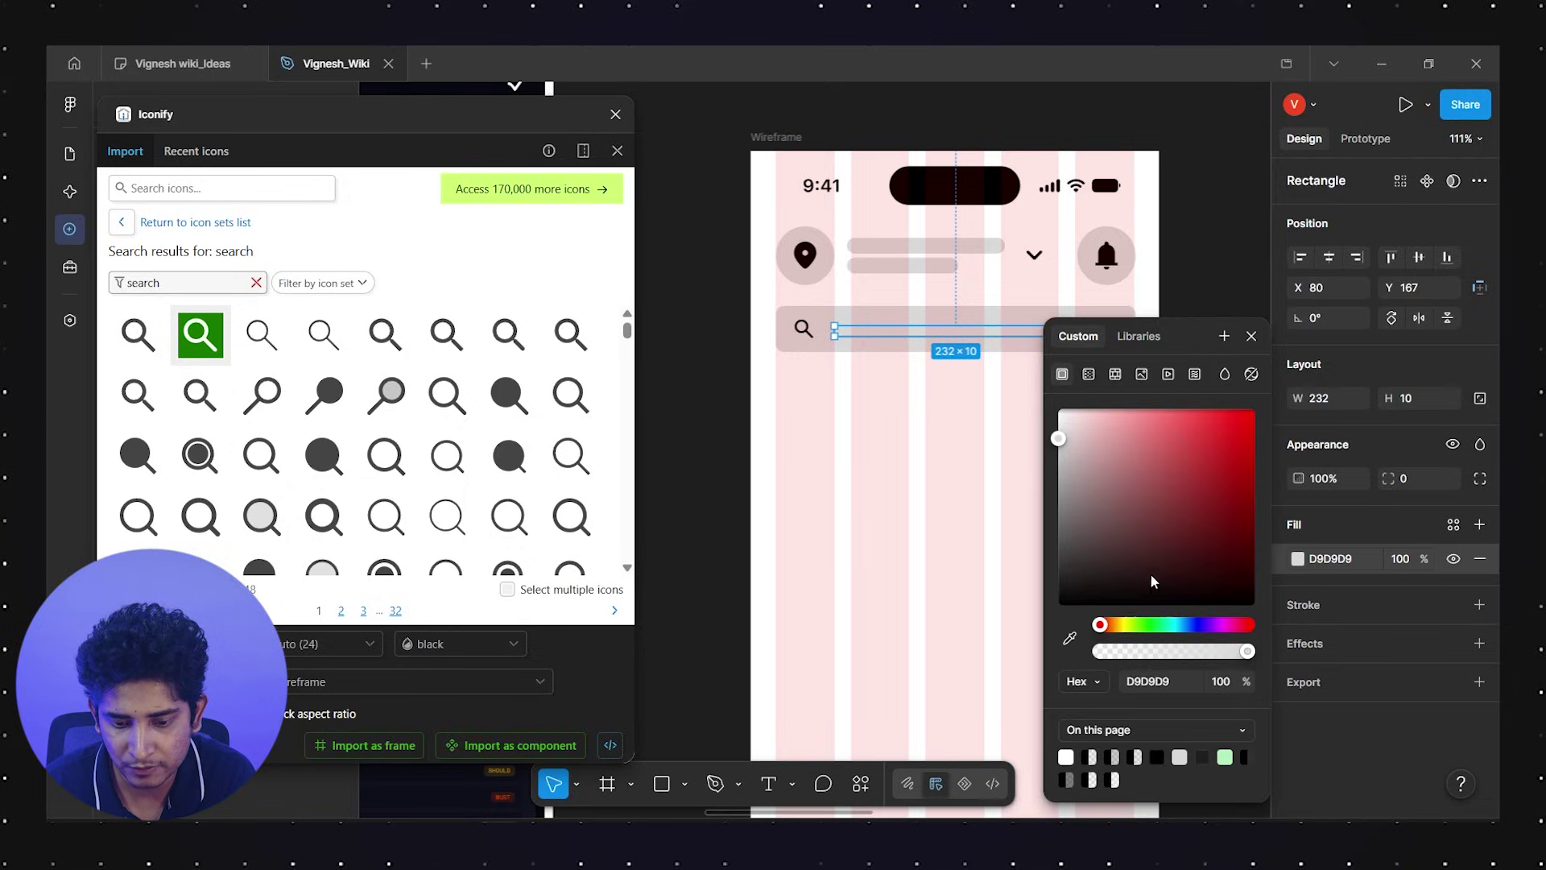
pyautogui.moveTo(1155, 579); pyautogui.dragTo(925, 500)
pyautogui.click(912, 345)
pyautogui.moveTo(905, 331); pyautogui.dragTo(899, 332)
pyautogui.click(899, 476)
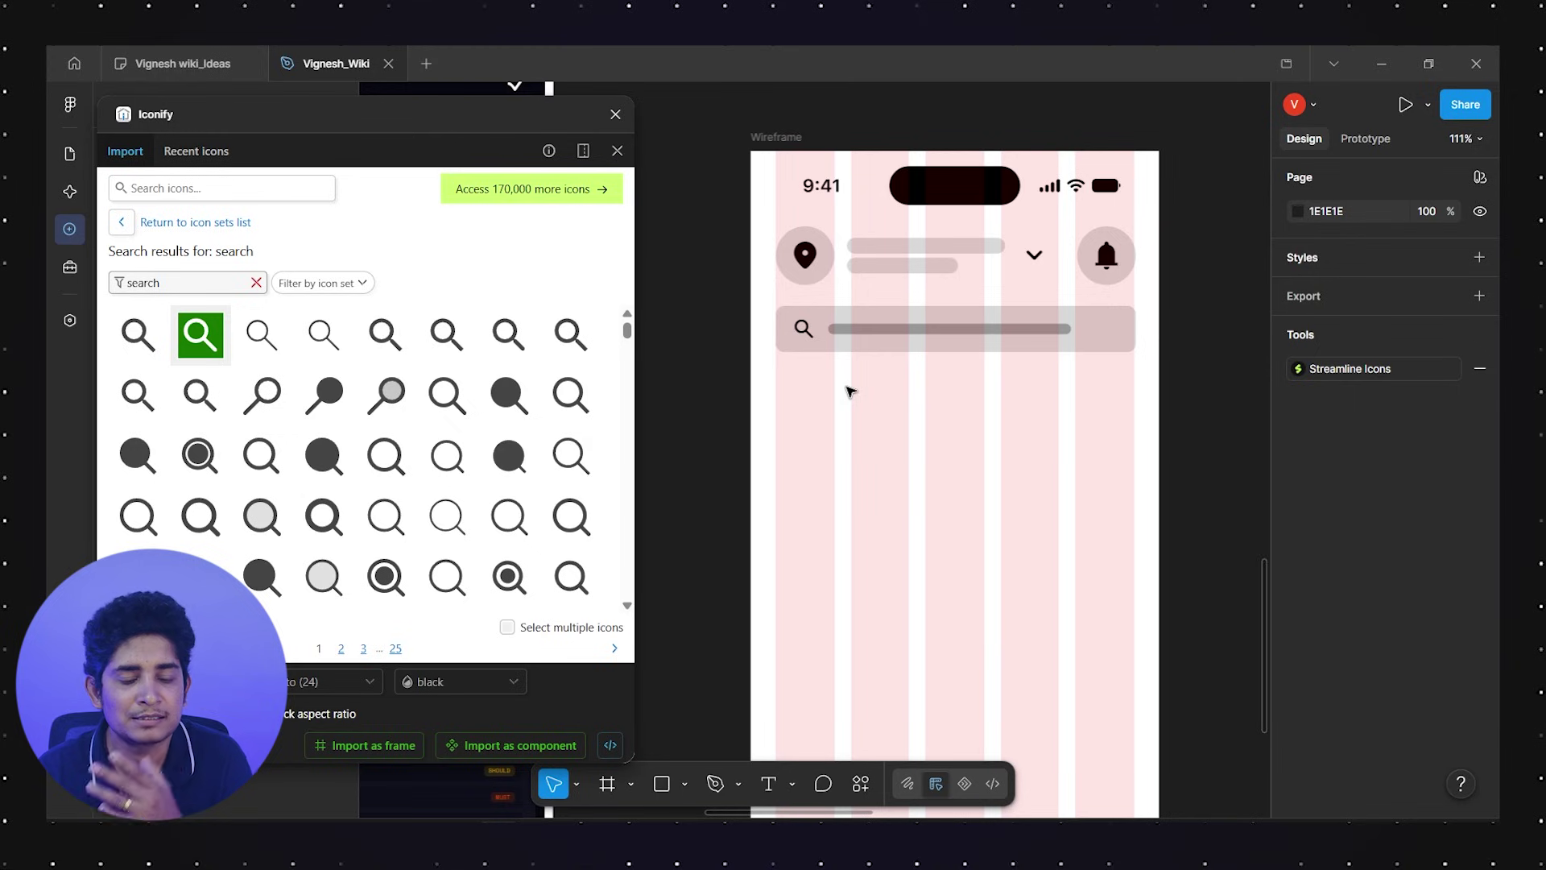
# Review the home screen element list and the content inventory's Home section to choose the section below the search bar
pyautogui.scroll(2, 769, 421)
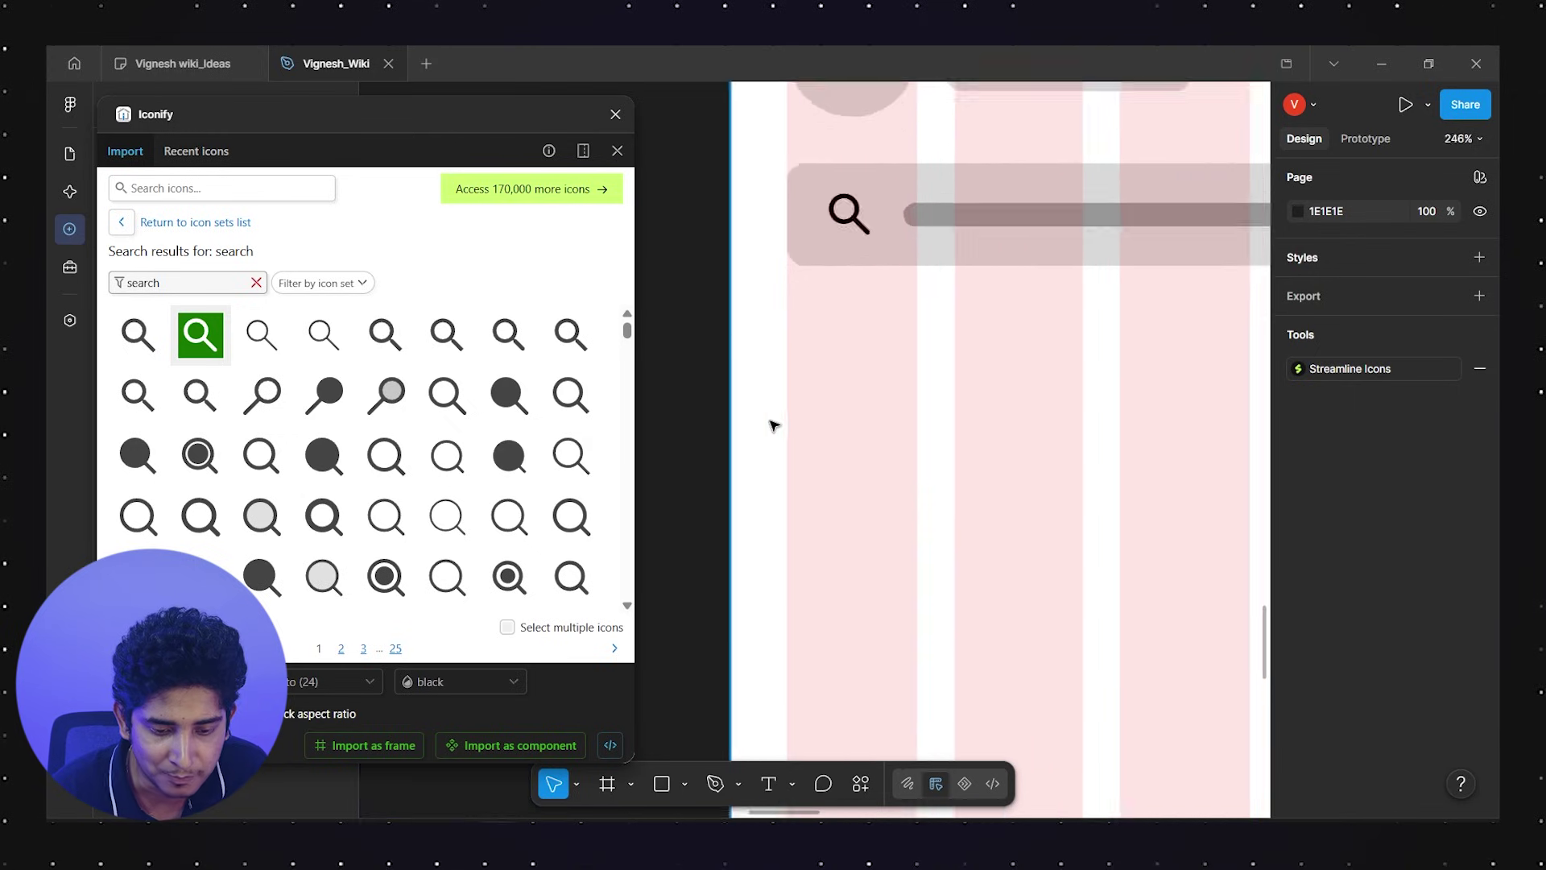
pyautogui.scroll(-6, 777, 392)
pyautogui.hscroll(-10, 777, 392)
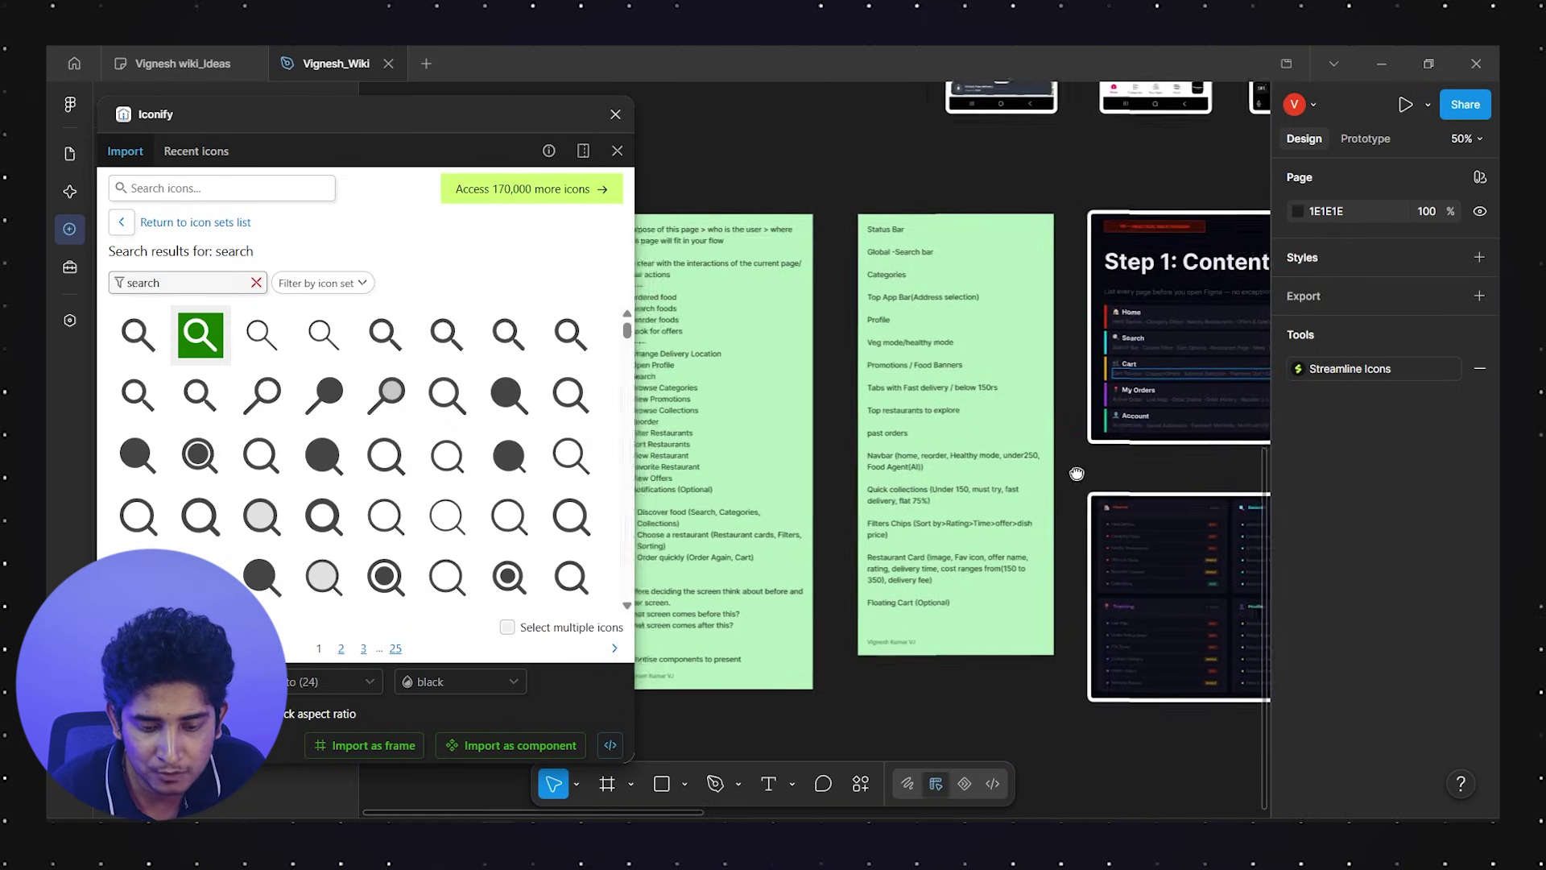
pyautogui.moveTo(1034, 469); pyautogui.dragTo(1058, 468)
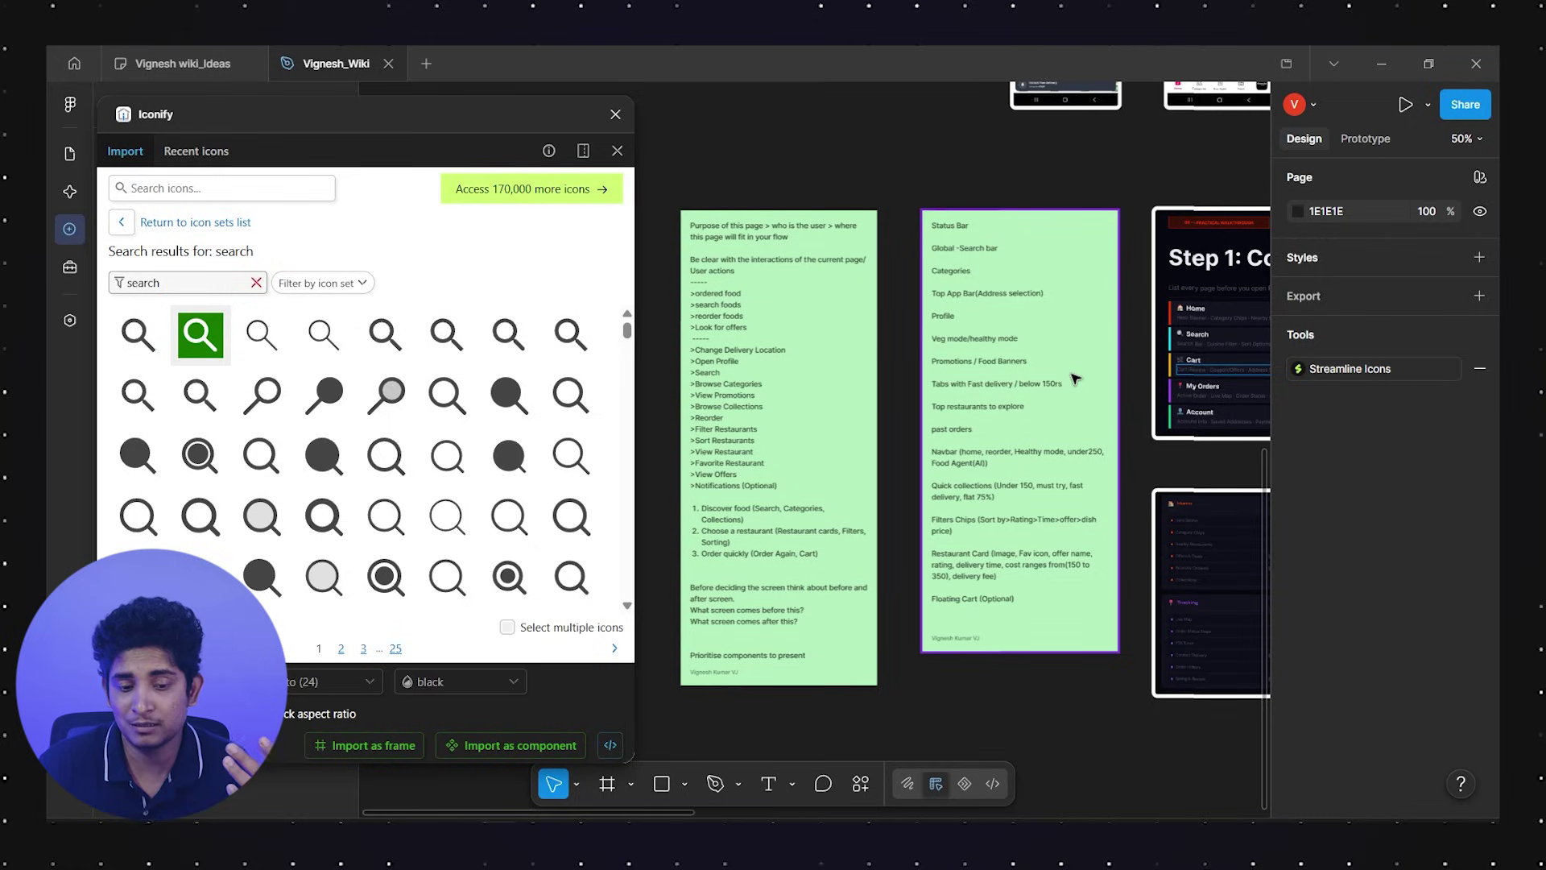
pyautogui.hscroll(5, 1074, 378)
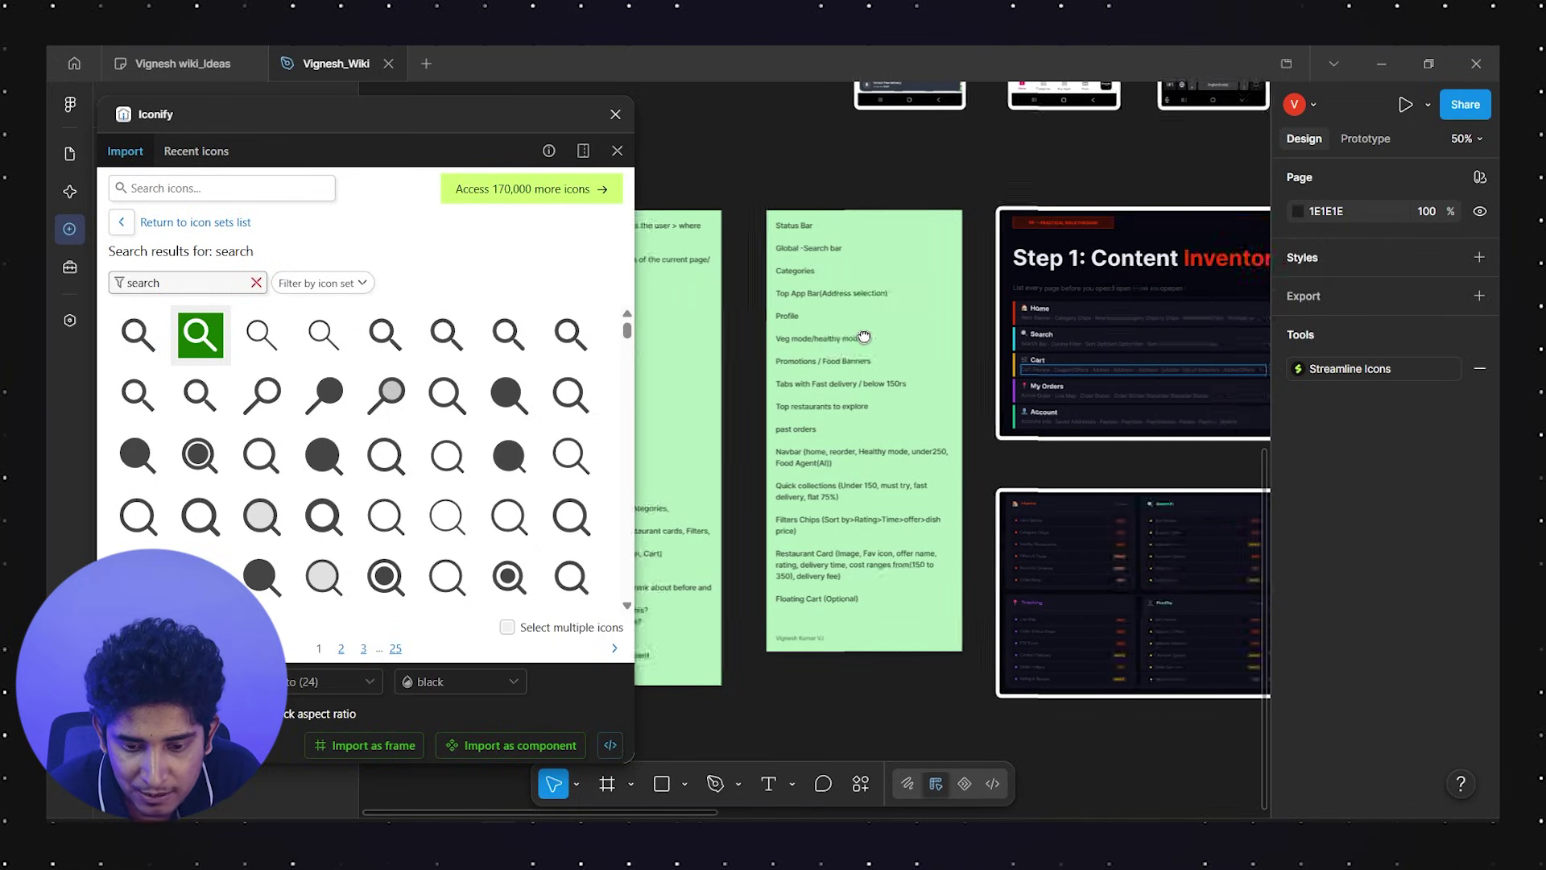
pyautogui.keyDown('ctrl'); pyautogui.scroll(-2, 803, 389); pyautogui.keyUp('ctrl')
pyautogui.keyDown('ctrl'); pyautogui.scroll(5, 787, 483); pyautogui.keyUp('ctrl')
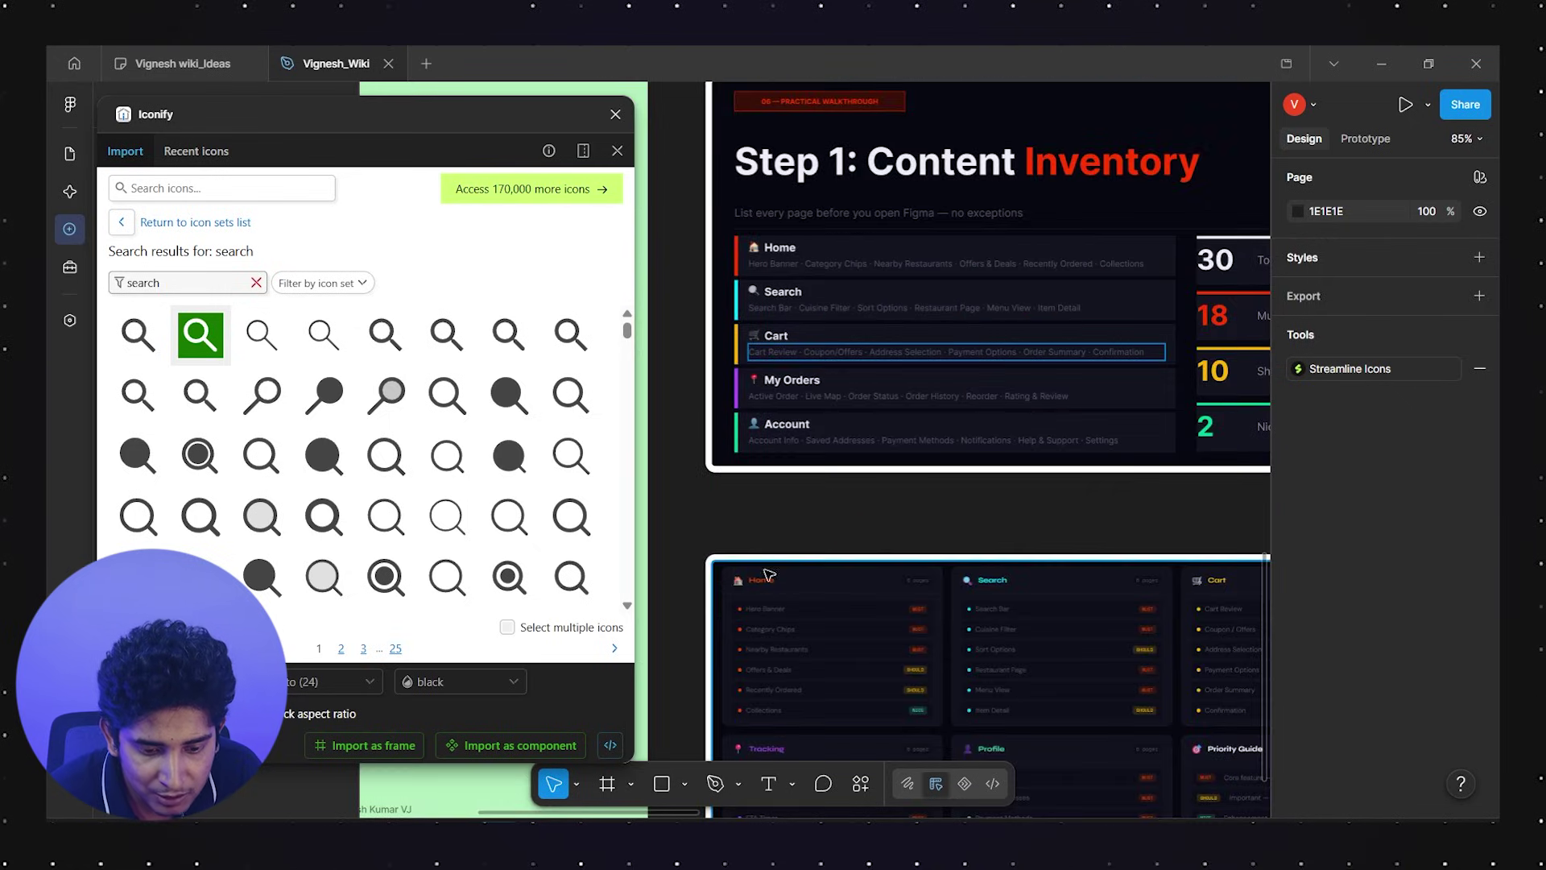
pyautogui.scroll(-3, 893, 436)
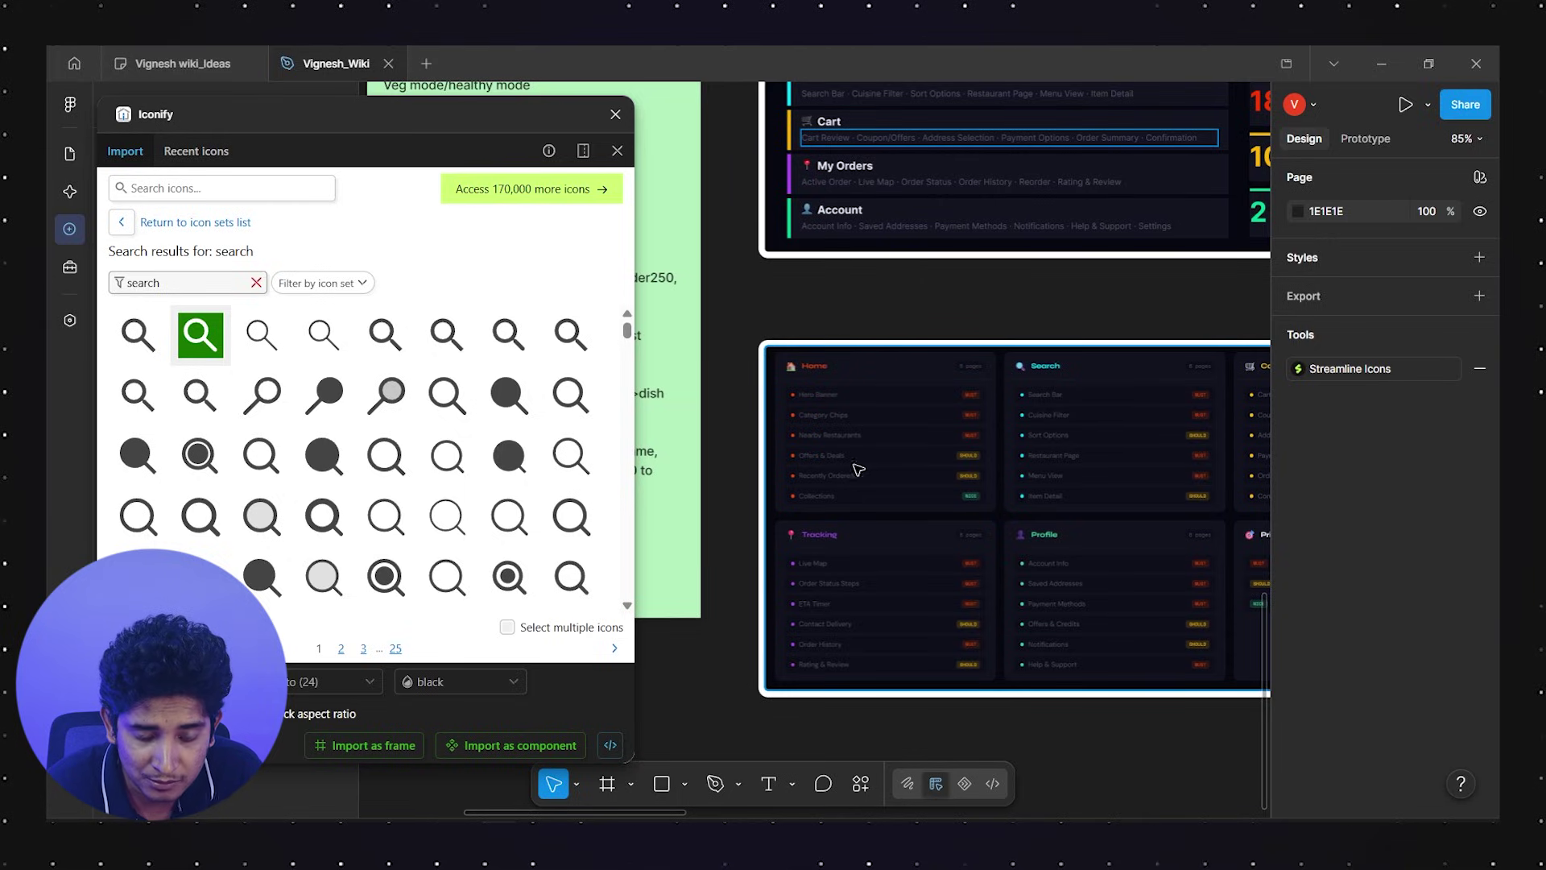
pyautogui.scroll(10, 932, 369)
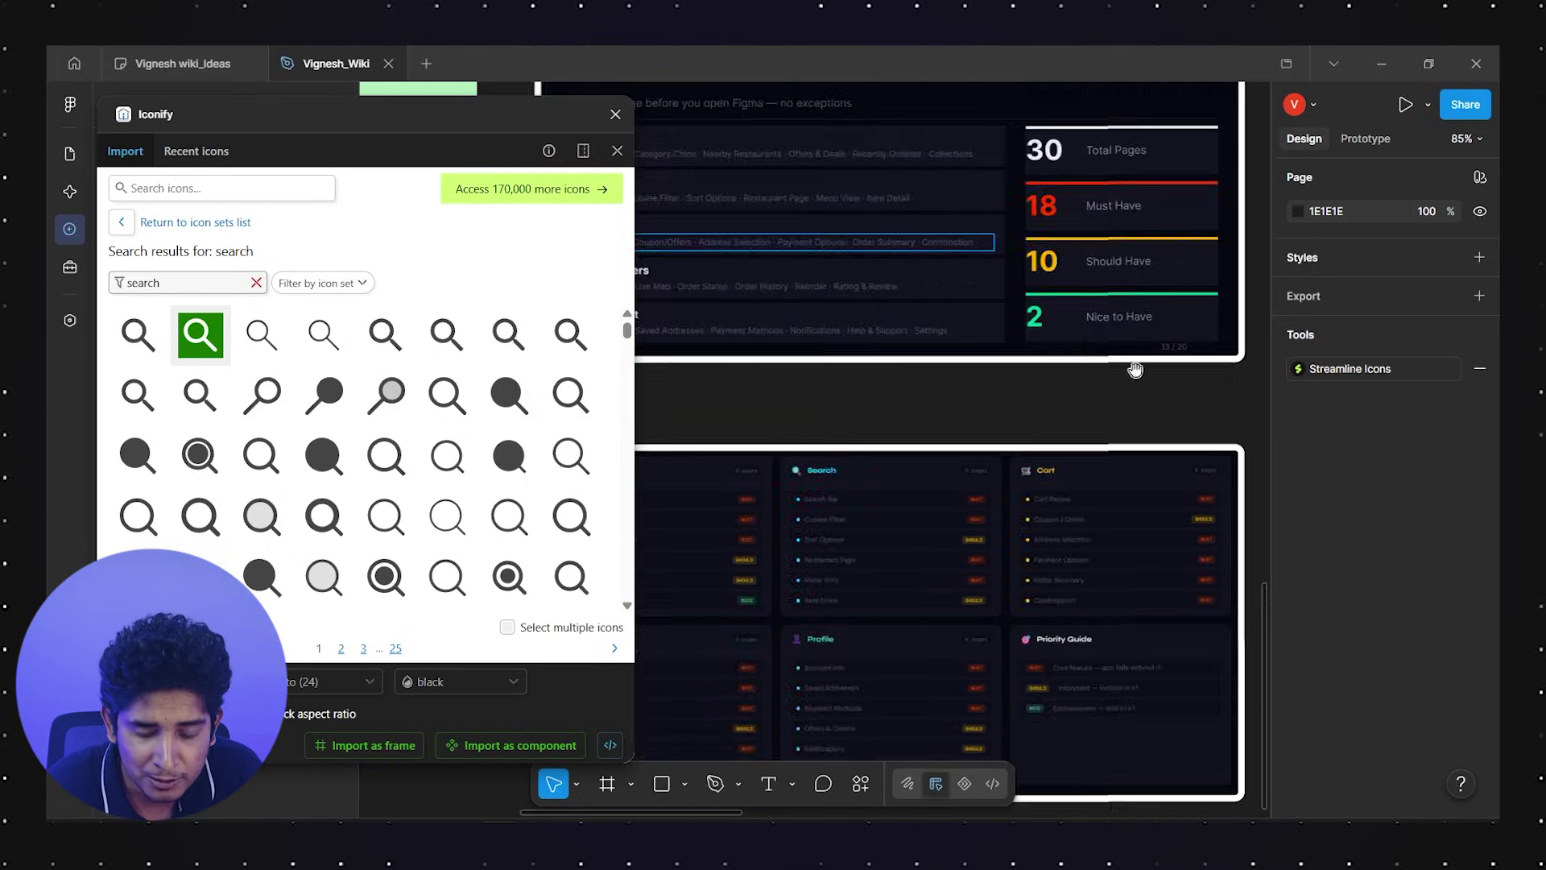
# Draw a banner placeholder rectangle with rounded corners across the full column width below the search bar
pyautogui.click(665, 784)
pyautogui.moveTo(777, 269); pyautogui.dragTo(1050, 393)
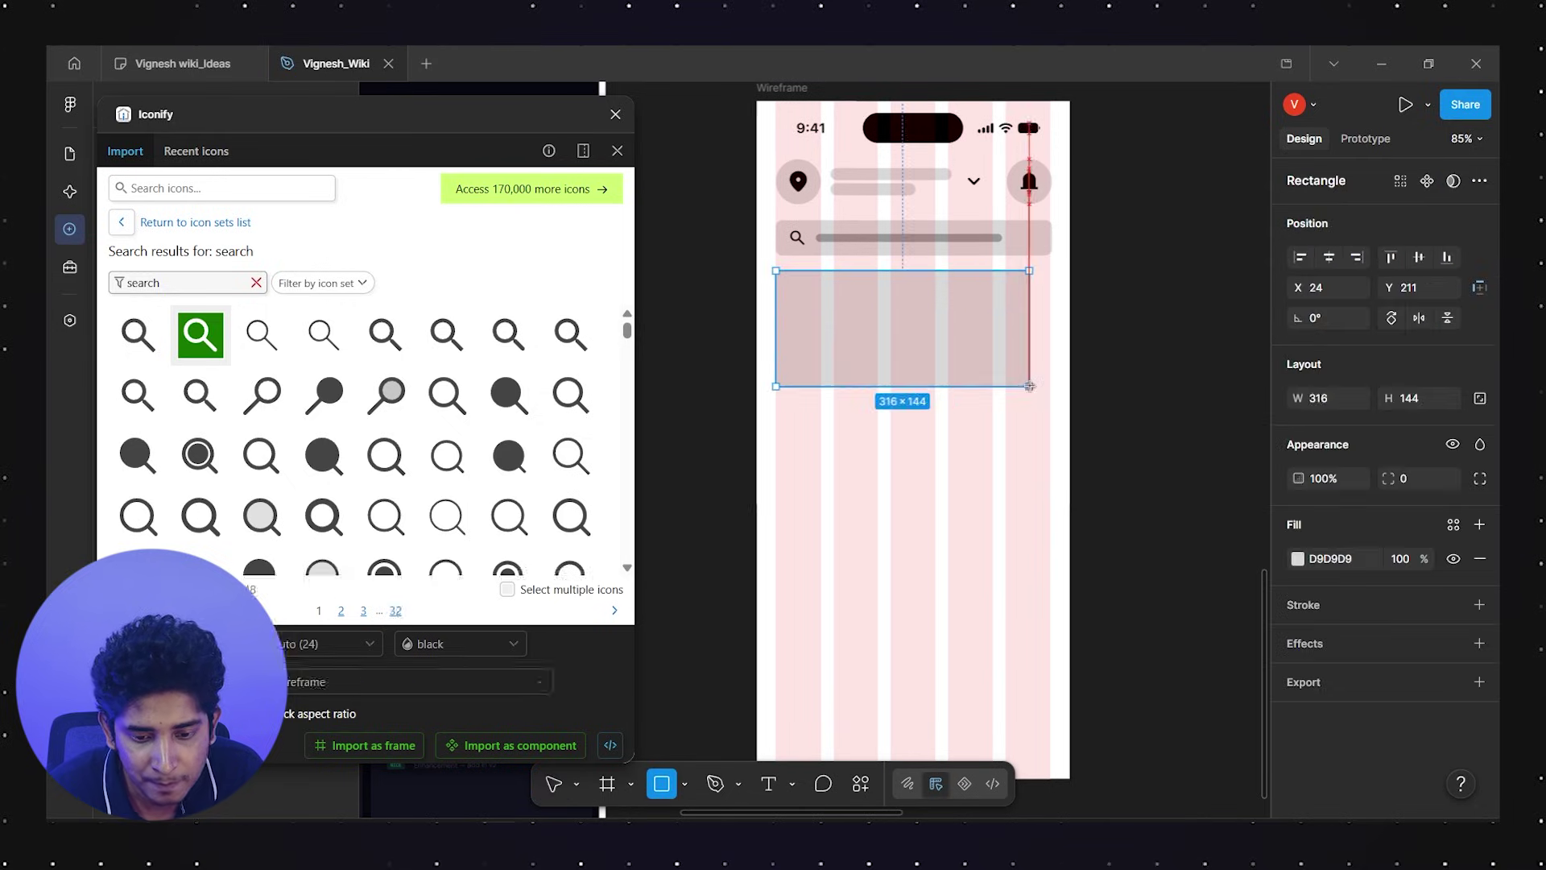
pyautogui.press('Escape')
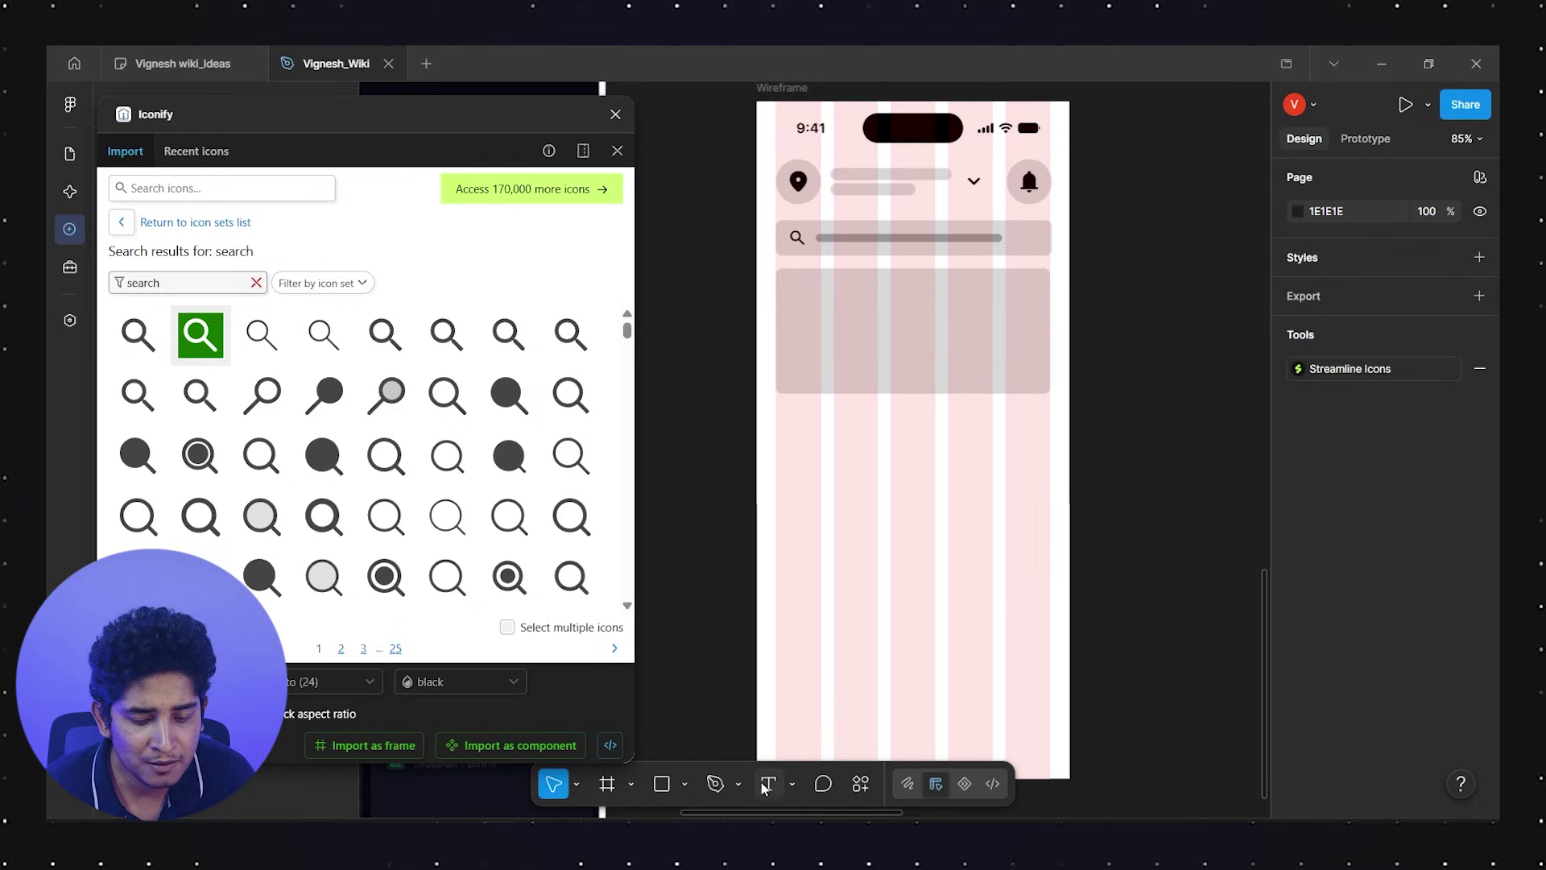
# Draw a rectangle about 191 × 138 inside the banner's left part and fill it with grey 6D6D6D
pyautogui.click(685, 784)
pyautogui.click(722, 611)
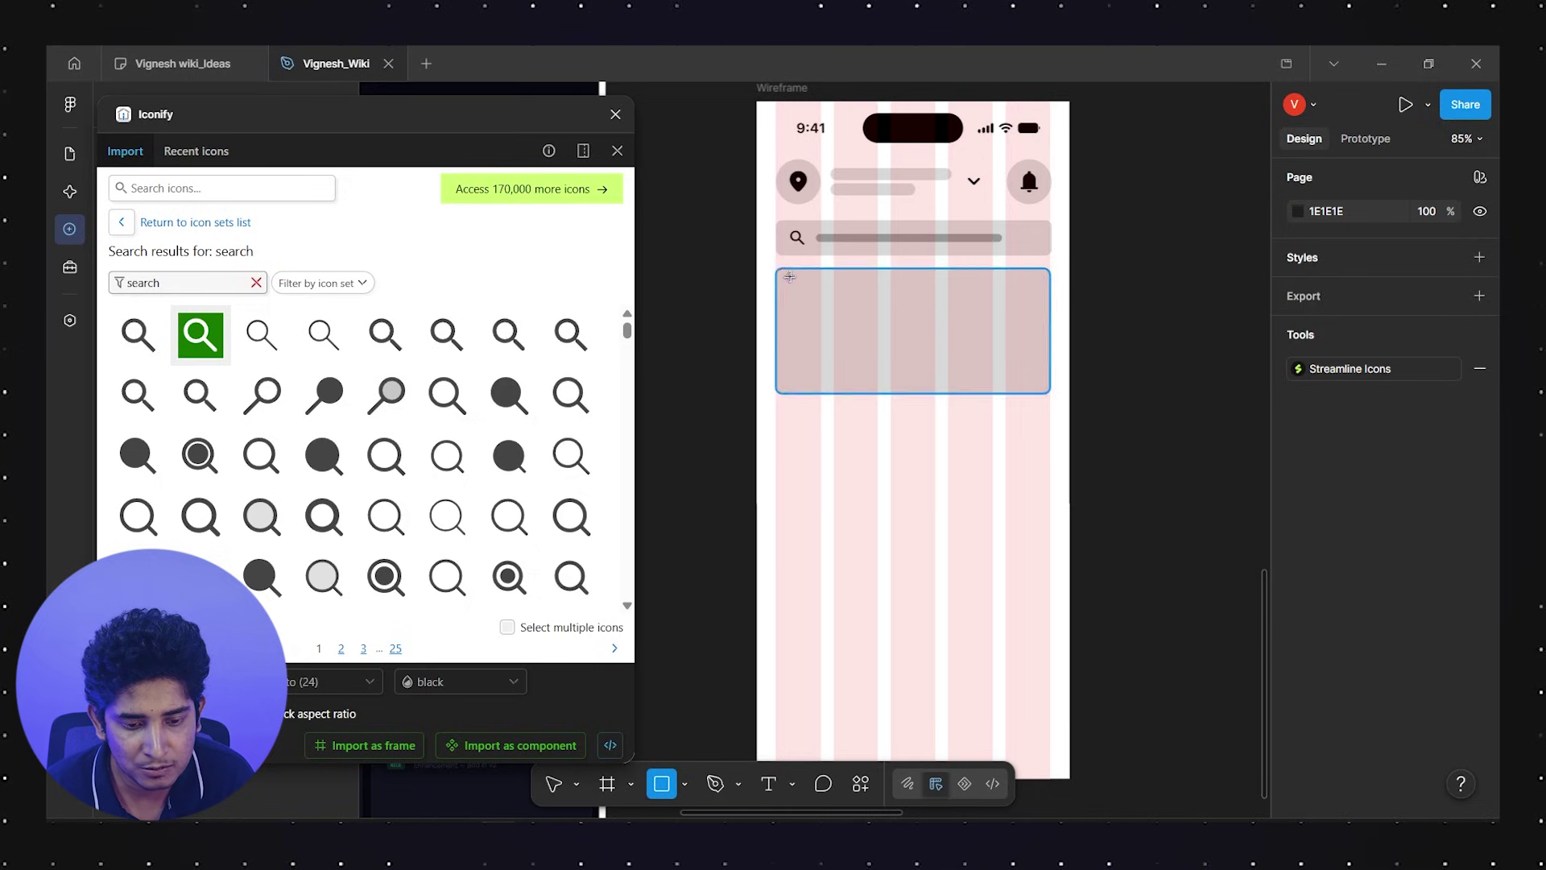
pyautogui.moveTo(785, 278); pyautogui.dragTo(862, 354)
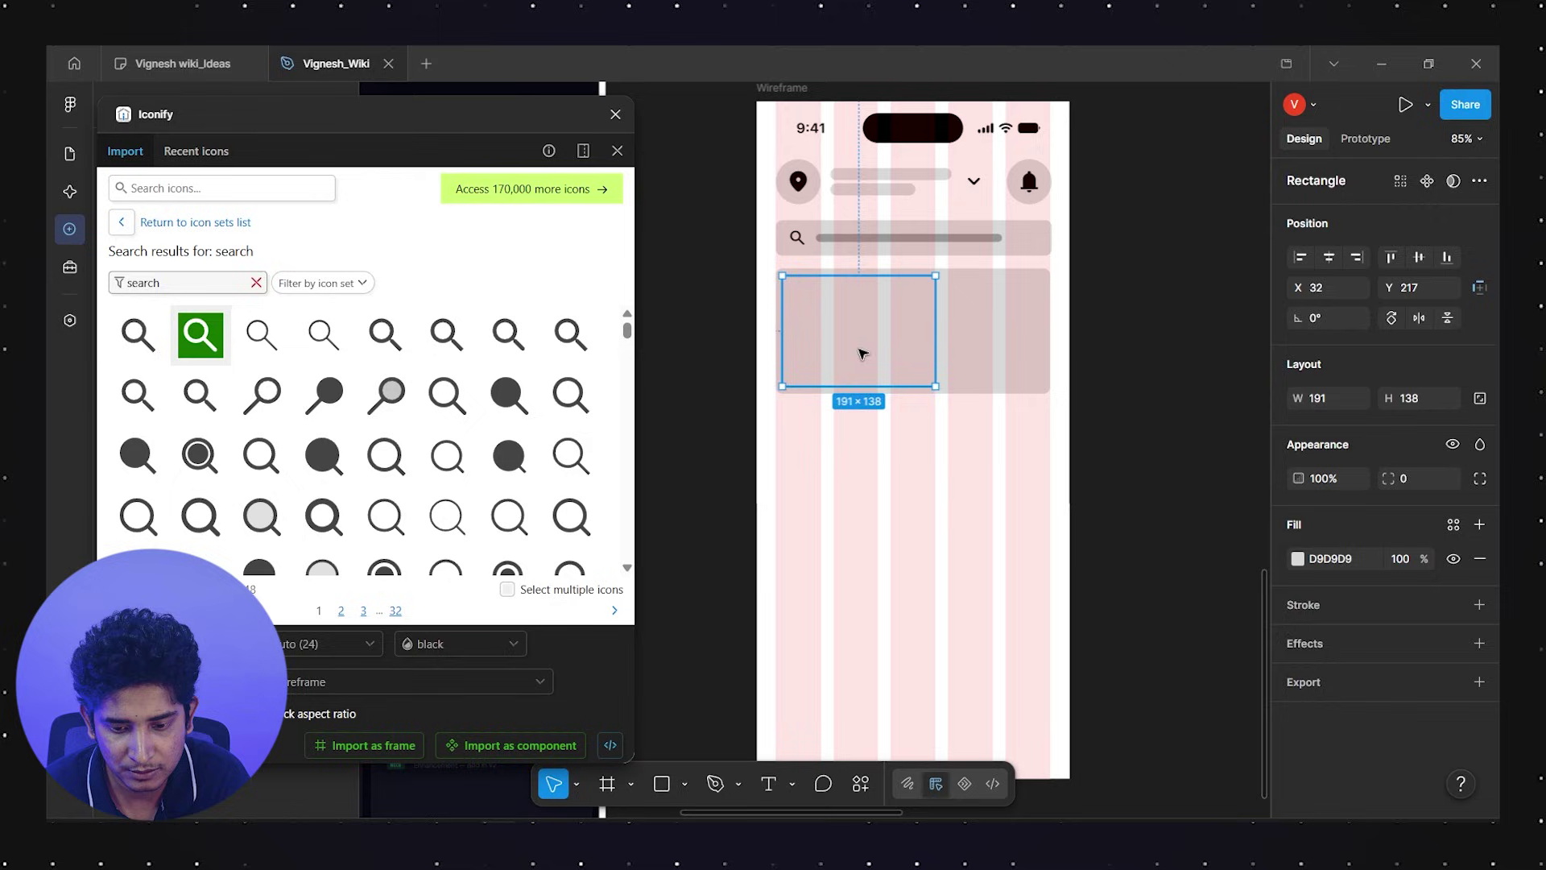
pyautogui.click(1297, 559)
pyautogui.moveTo(1061, 451); pyautogui.dragTo(1059, 519)
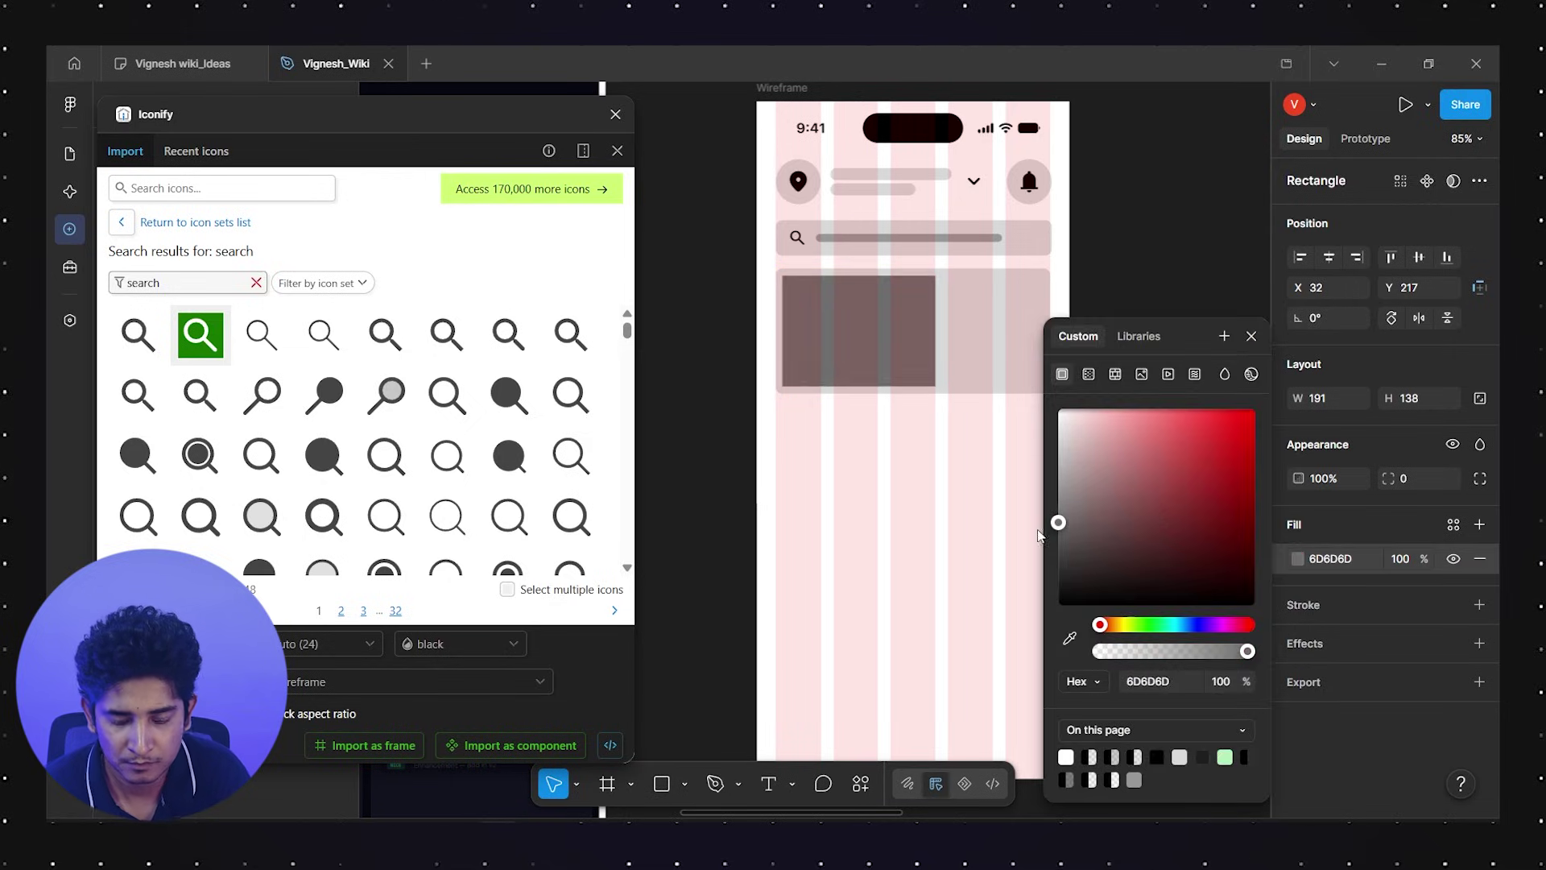
pyautogui.click(1152, 238)
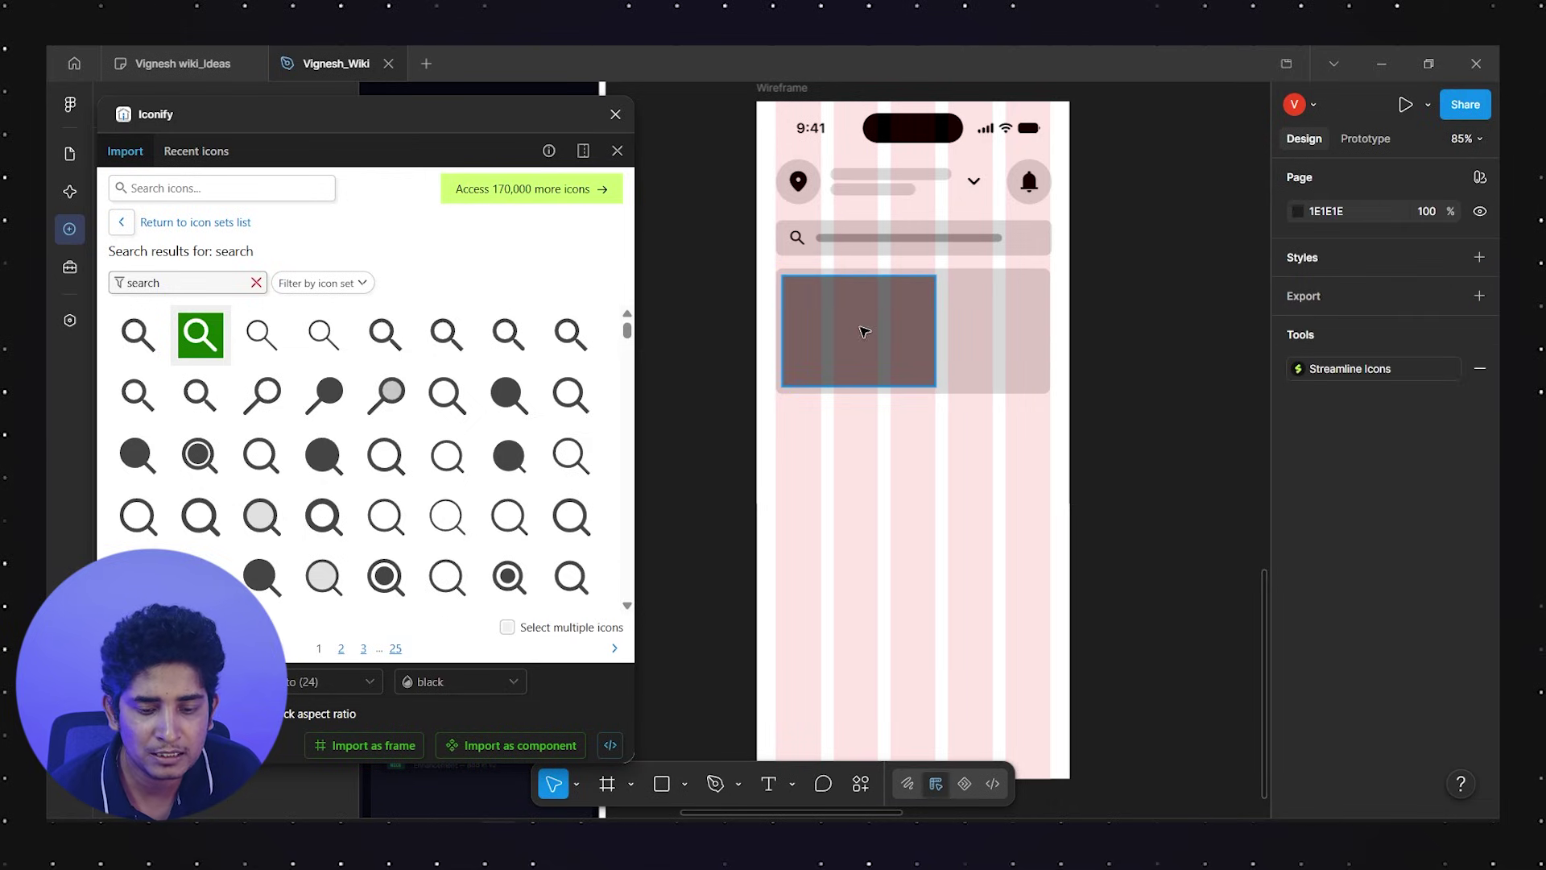
# Draw a text placeholder bar about 101 × 23 in the banner beside the dark rectangle and fill it with grey 6D6D6D
pyautogui.click(672, 788)
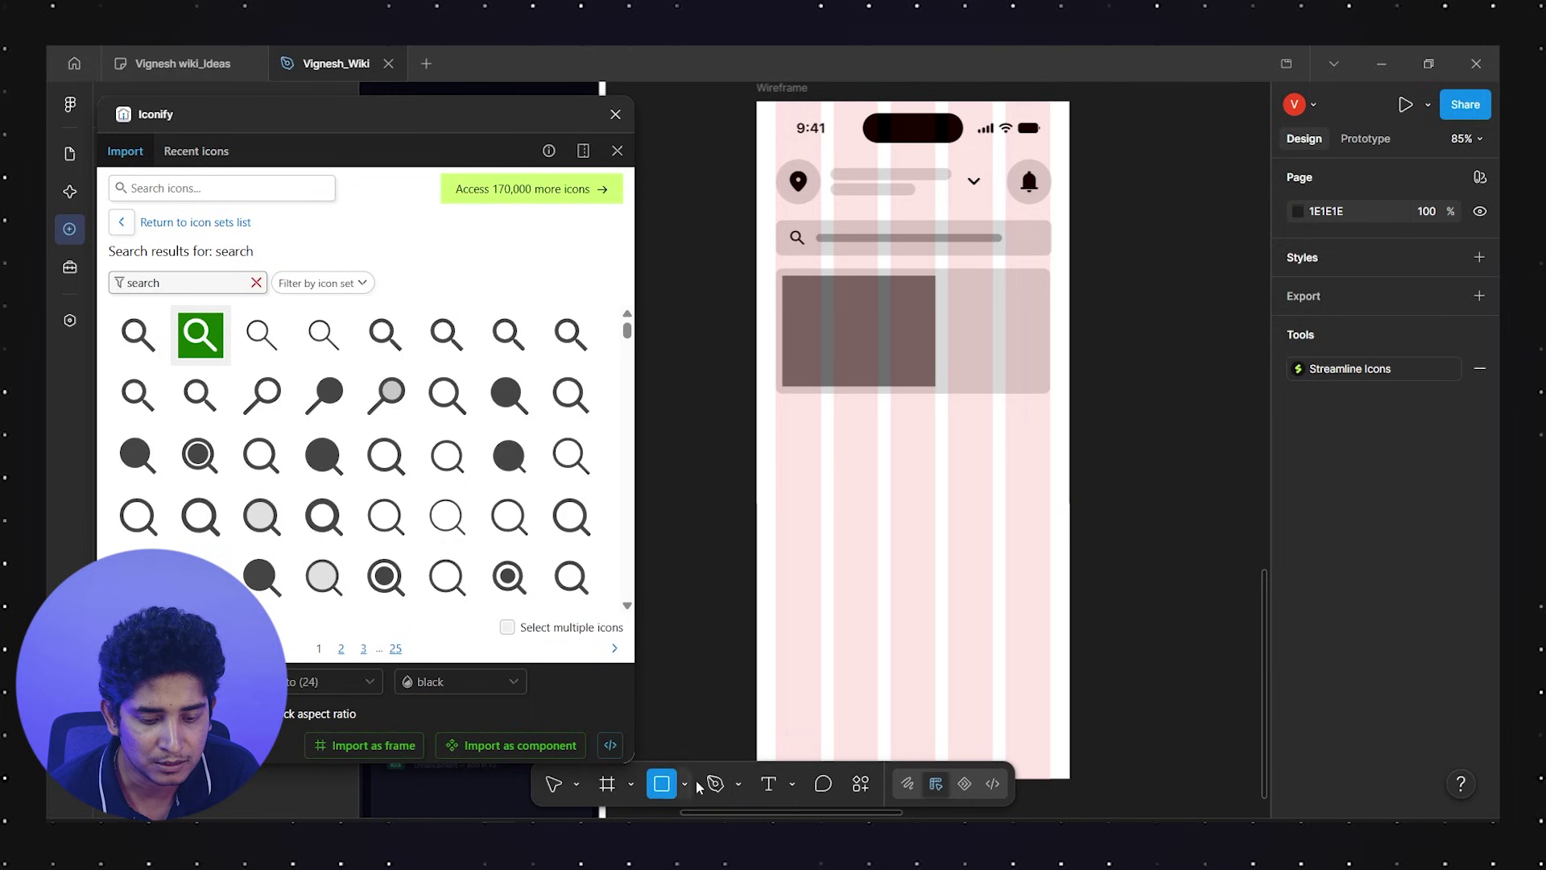
pyautogui.click(684, 785)
pyautogui.click(782, 623)
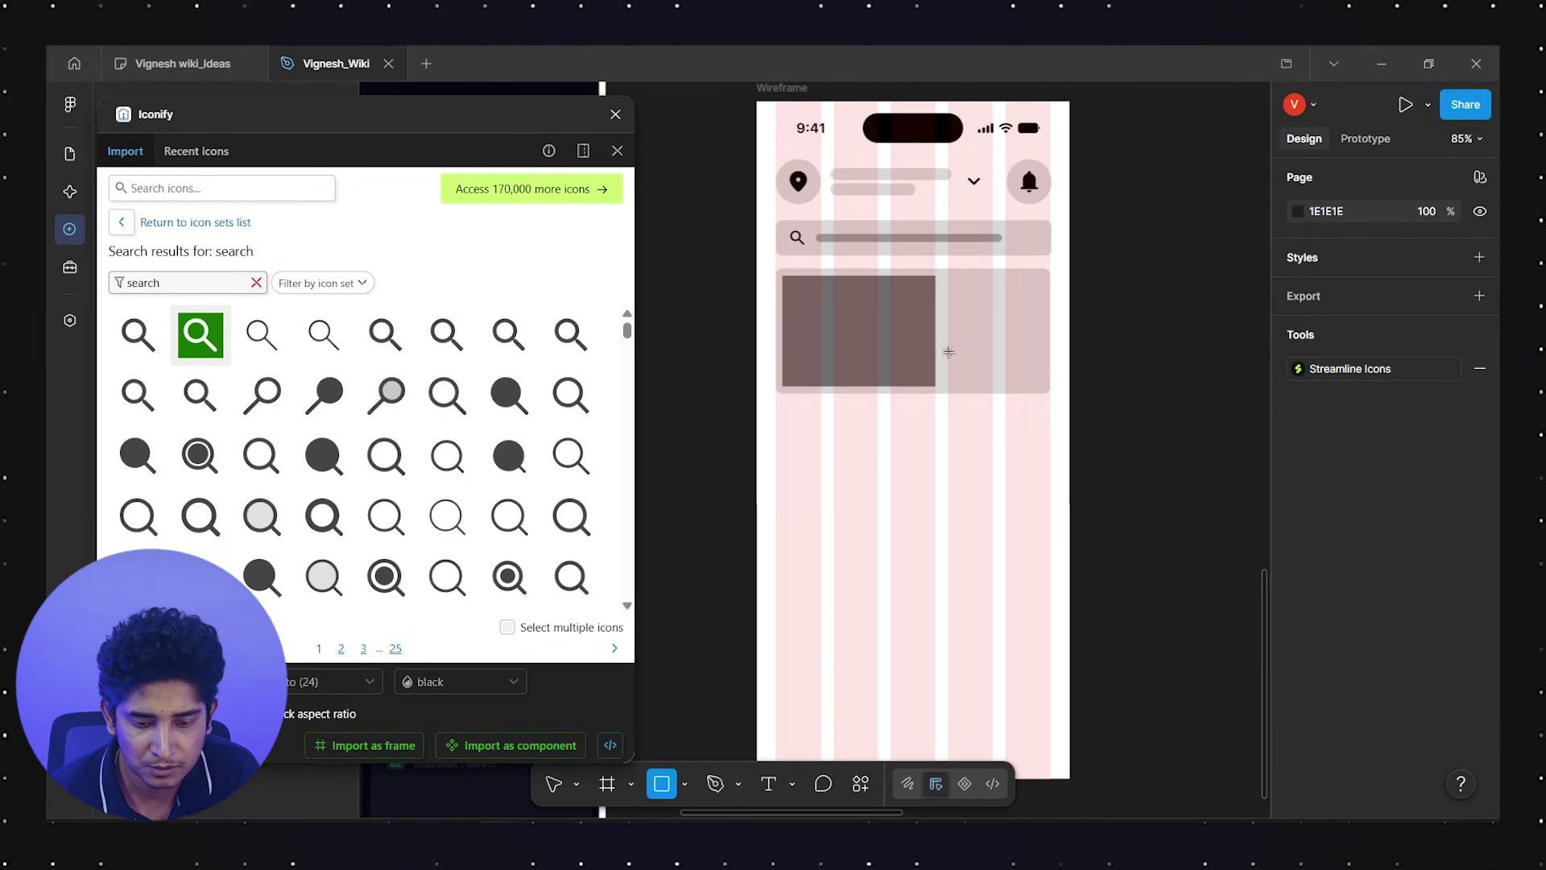
pyautogui.moveTo(949, 319); pyautogui.dragTo(1030, 336)
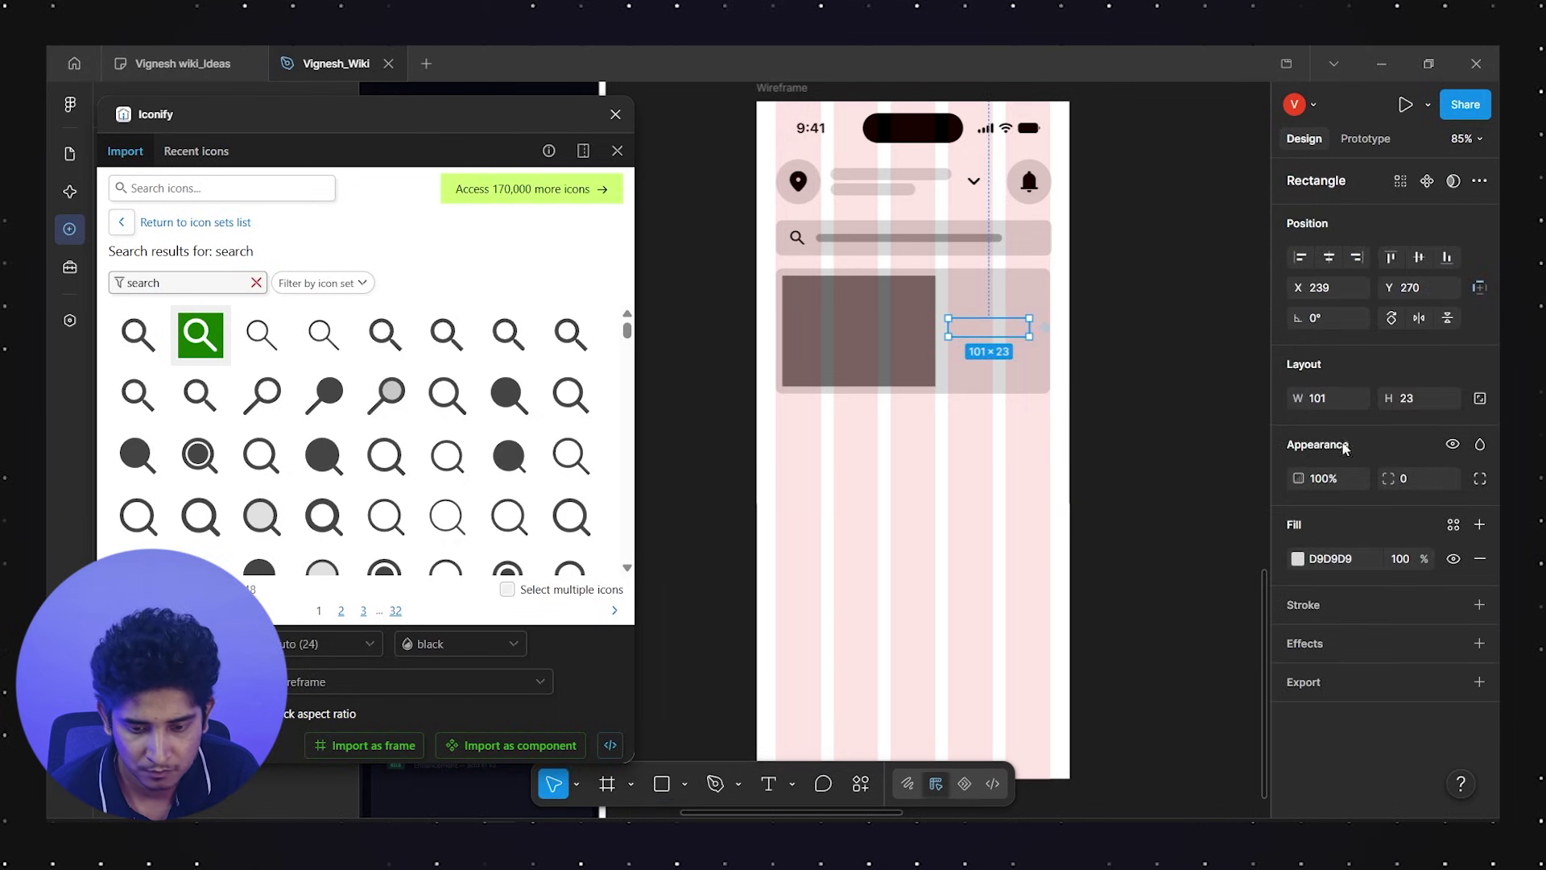
pyautogui.click(1298, 559)
pyautogui.click(1069, 639)
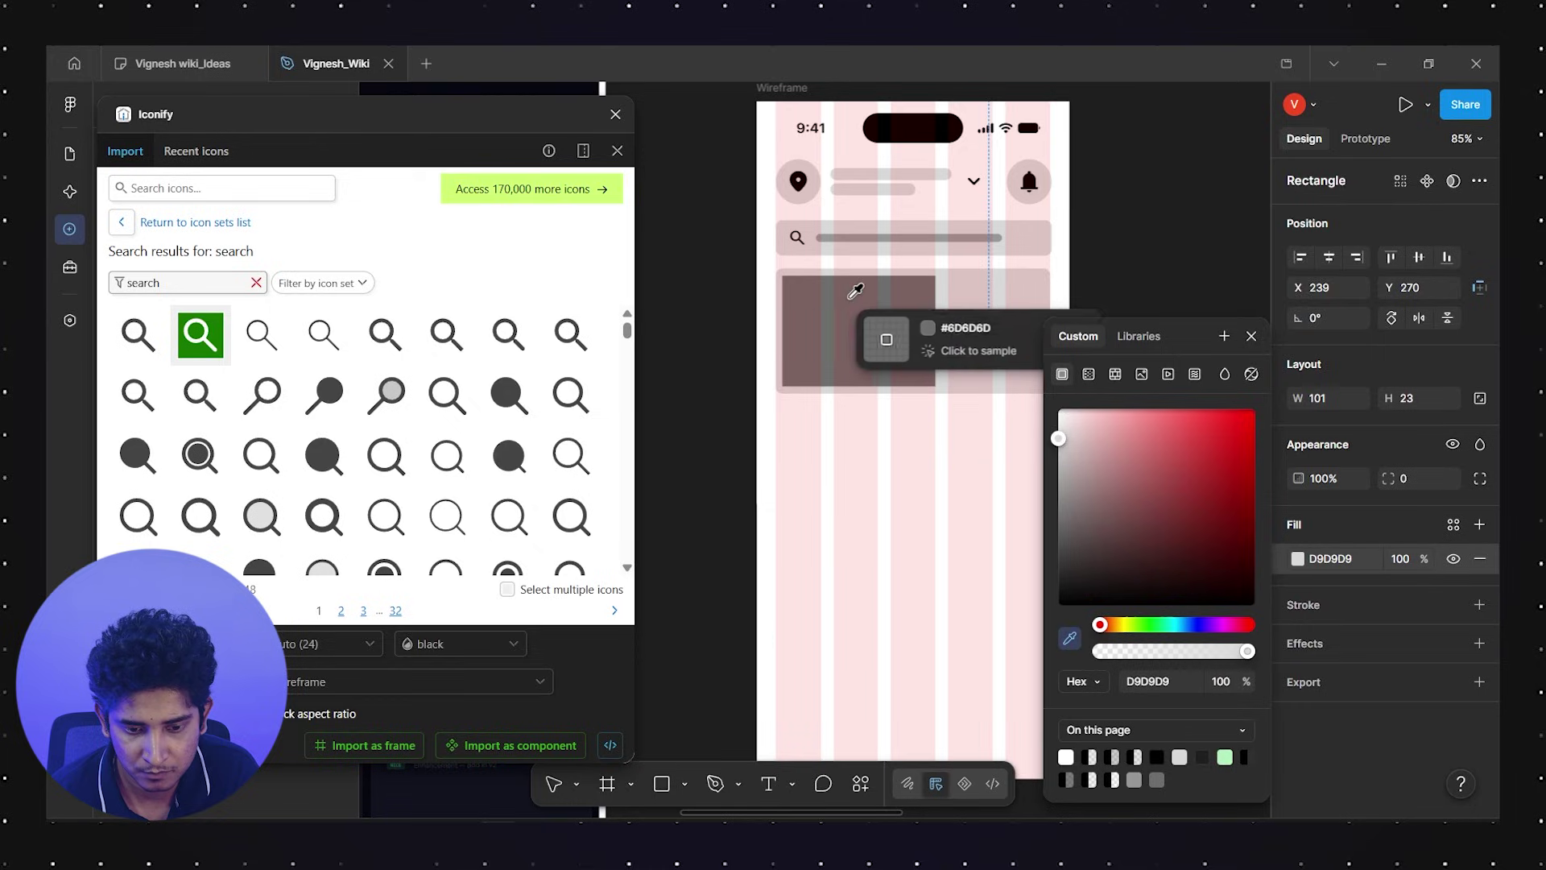
pyautogui.click(886, 334)
pyautogui.click(1115, 289)
# Add a second, shorter bar in the same dark grey beneath the banner's first text bar
pyautogui.press('r')
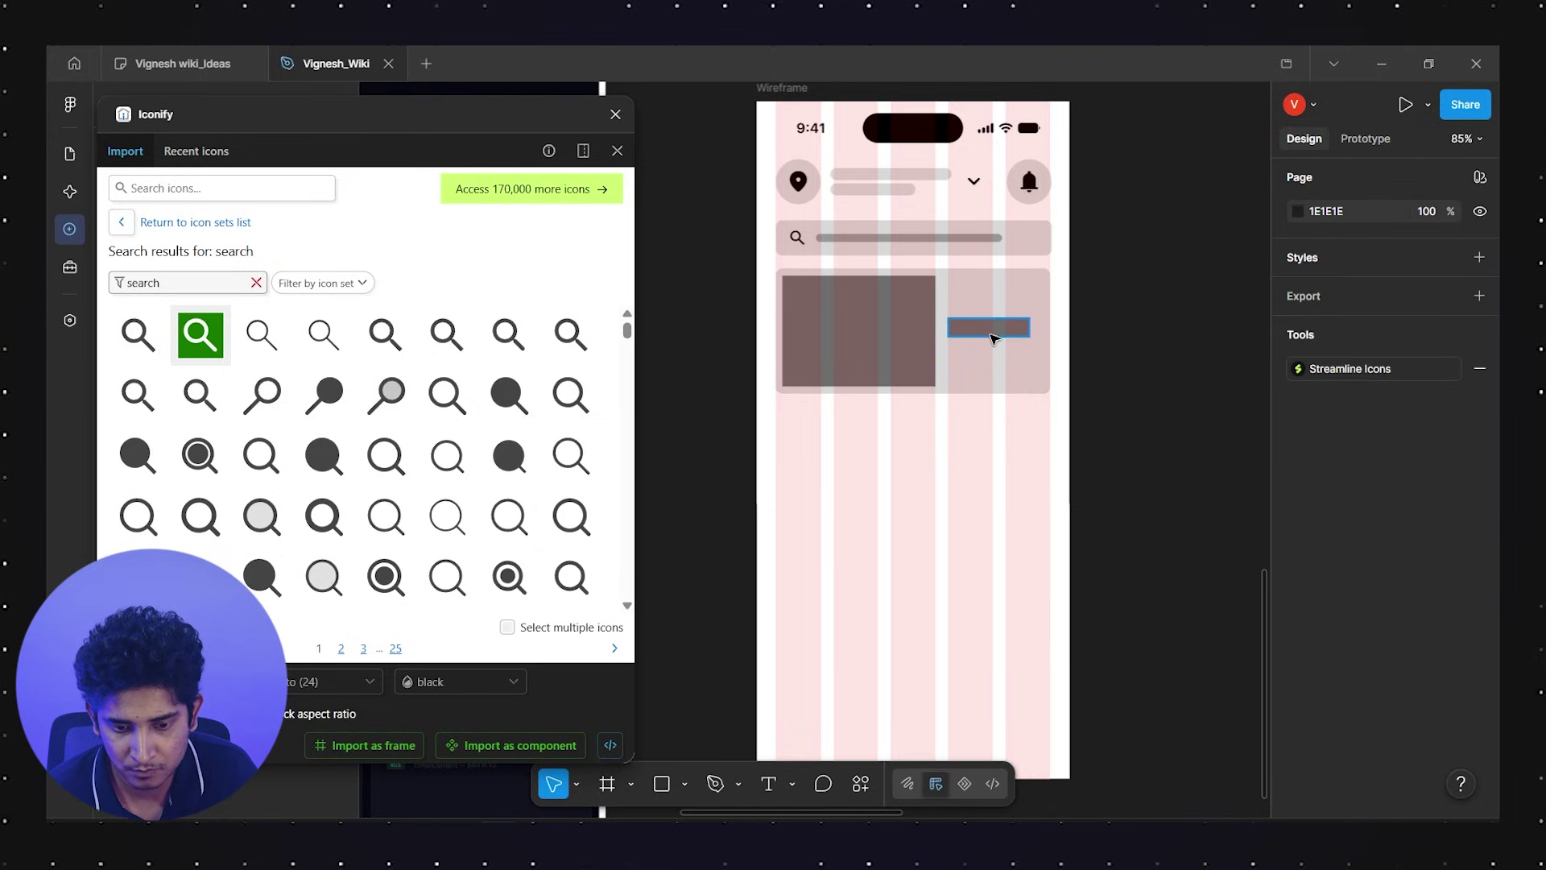
pyautogui.moveTo(947, 344); pyautogui.dragTo(1000, 363)
pyautogui.click(1167, 358)
# Draw a section heading bar about 96 × 15 below the banner, aligned with its left edge, with corner radius 40
pyautogui.moveTo(1153, 469); pyautogui.dragTo(1166, 369)
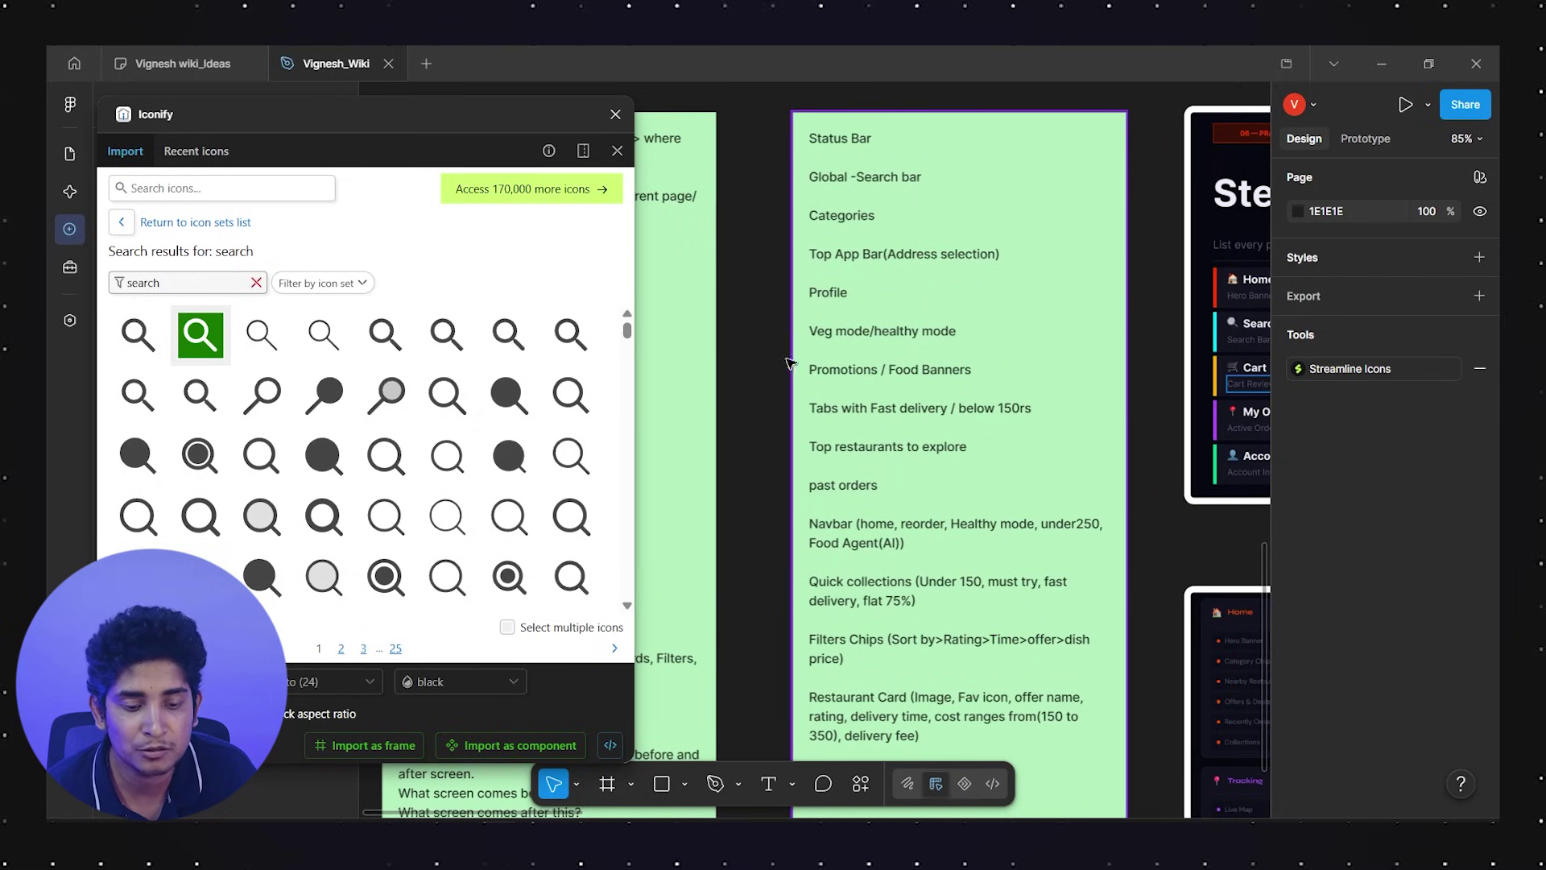
pyautogui.hscroll(5, 1013, 439)
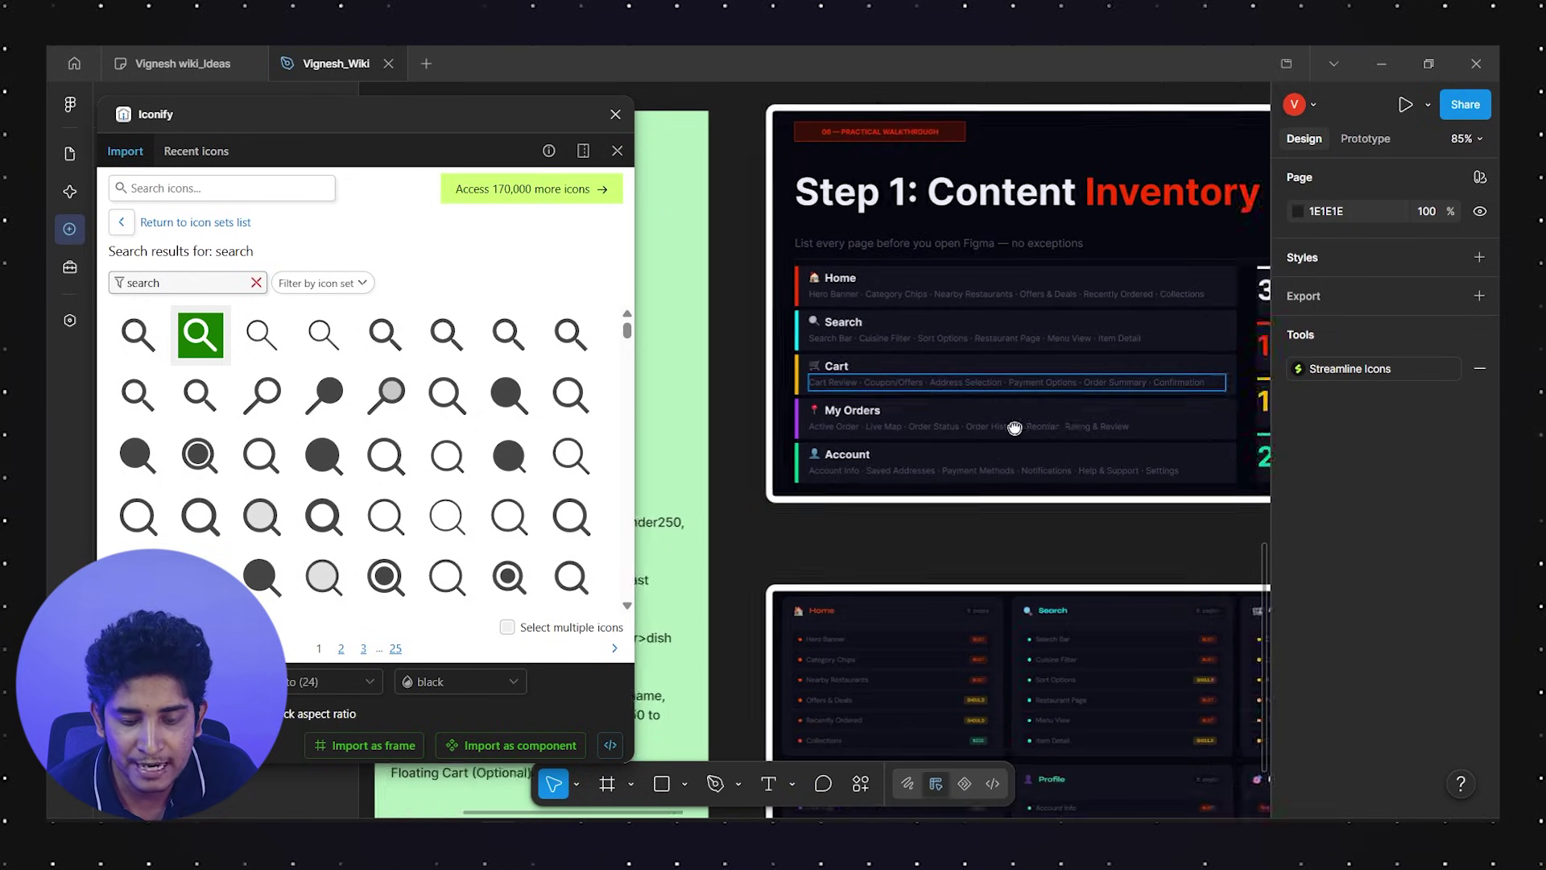
pyautogui.hscroll(10, 1014, 428)
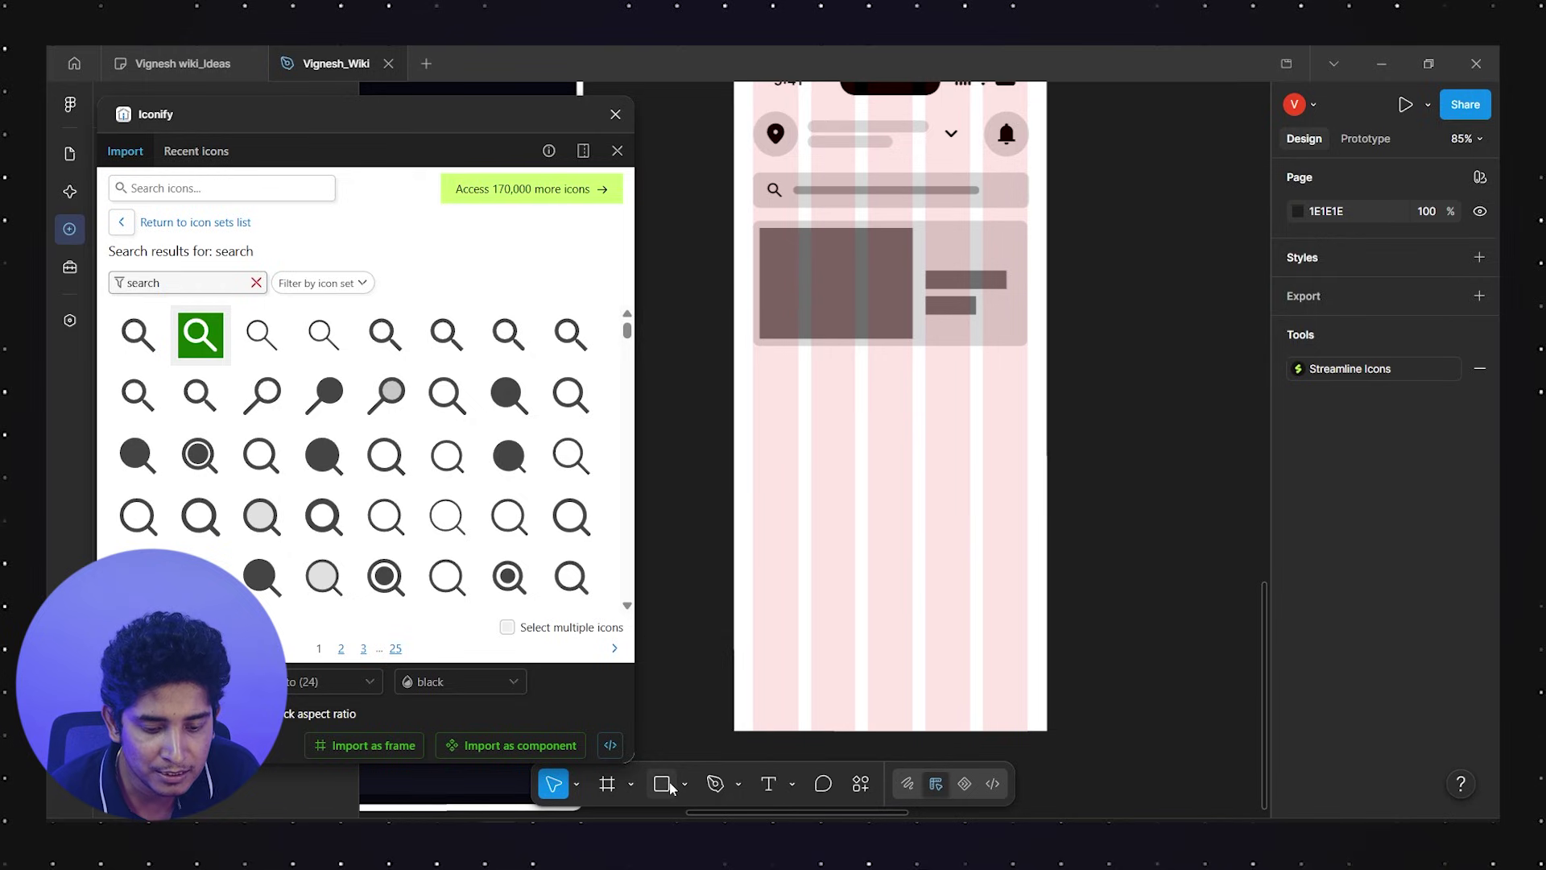
pyautogui.click(663, 786)
pyautogui.click(685, 785)
pyautogui.click(713, 608)
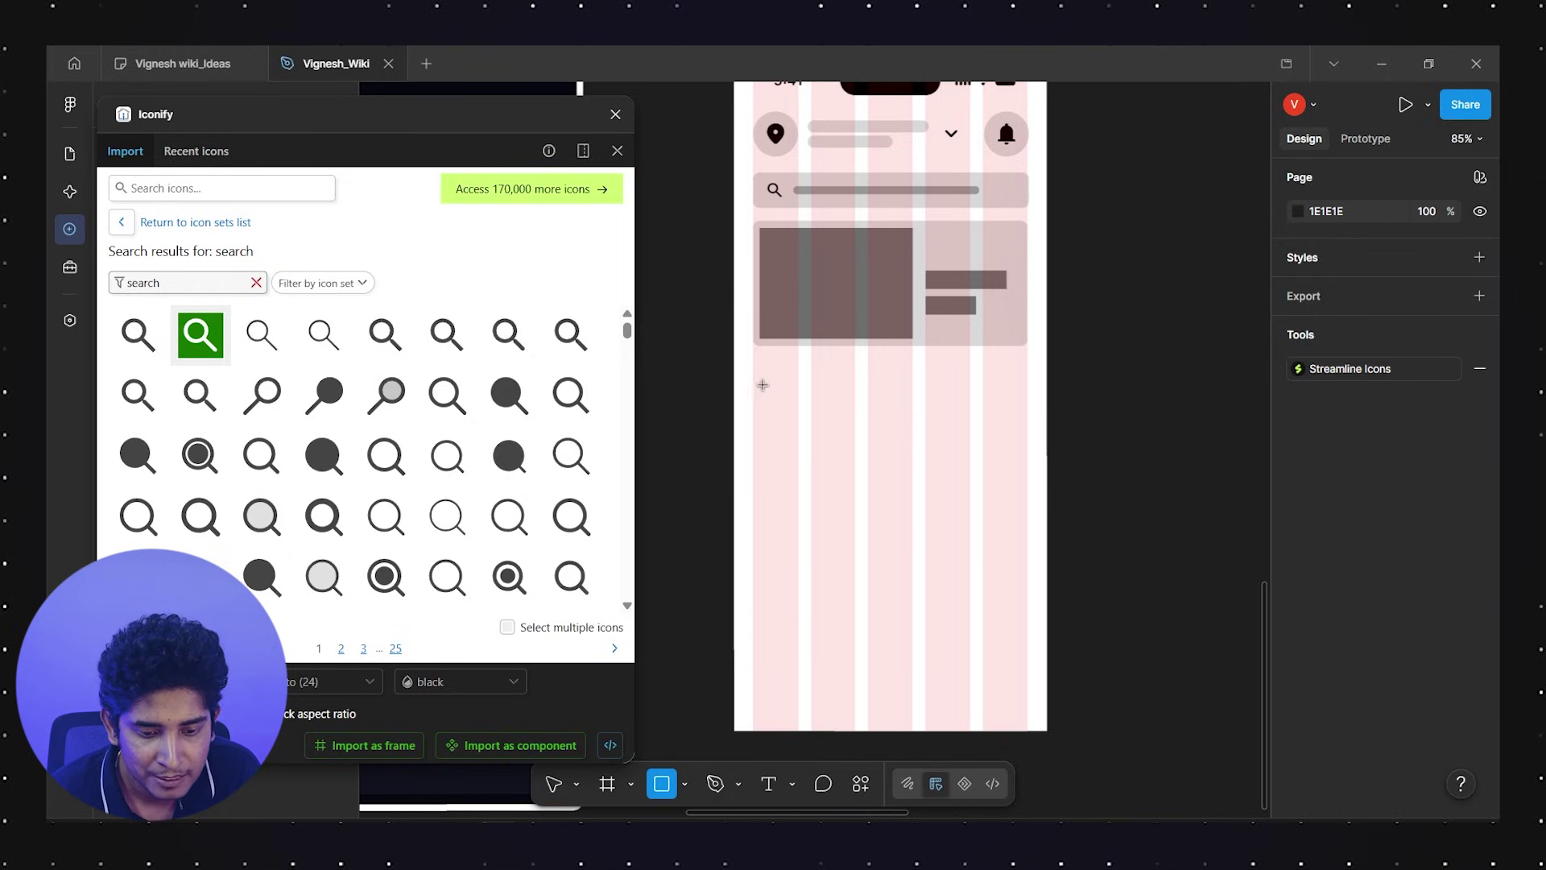
pyautogui.moveTo(762, 368)
pyautogui.mouseDown()
pyautogui.moveTo(829, 376)
pyautogui.moveTo(813, 375)
pyautogui.mouseUp()
pyautogui.click(1401, 478)
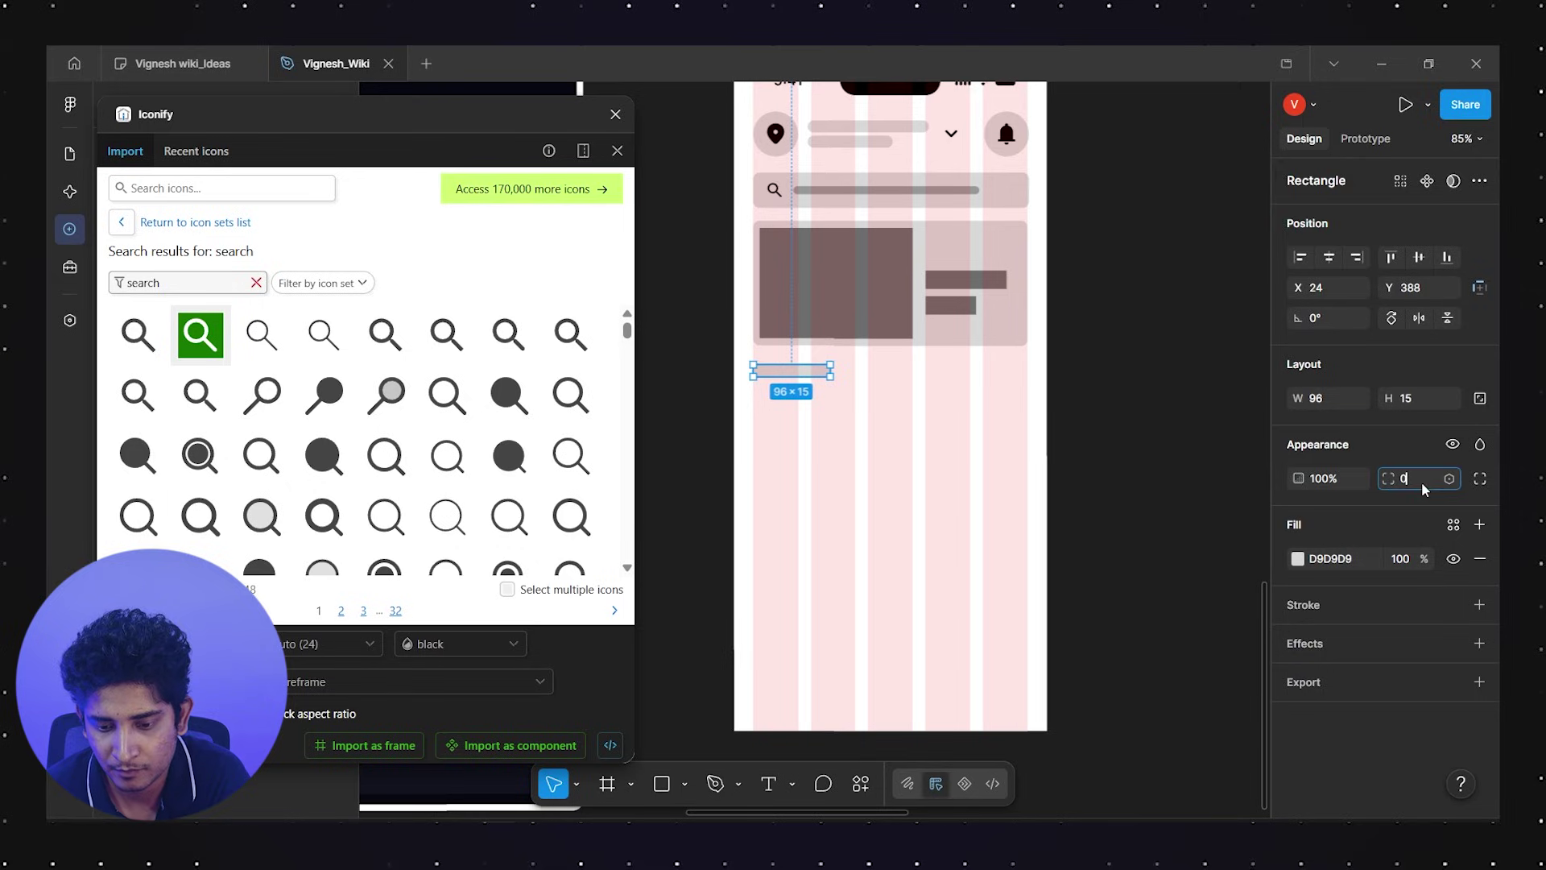
pyautogui.write('20')
pyautogui.press('Return')
pyautogui.click(1009, 400)
pyautogui.click(776, 372)
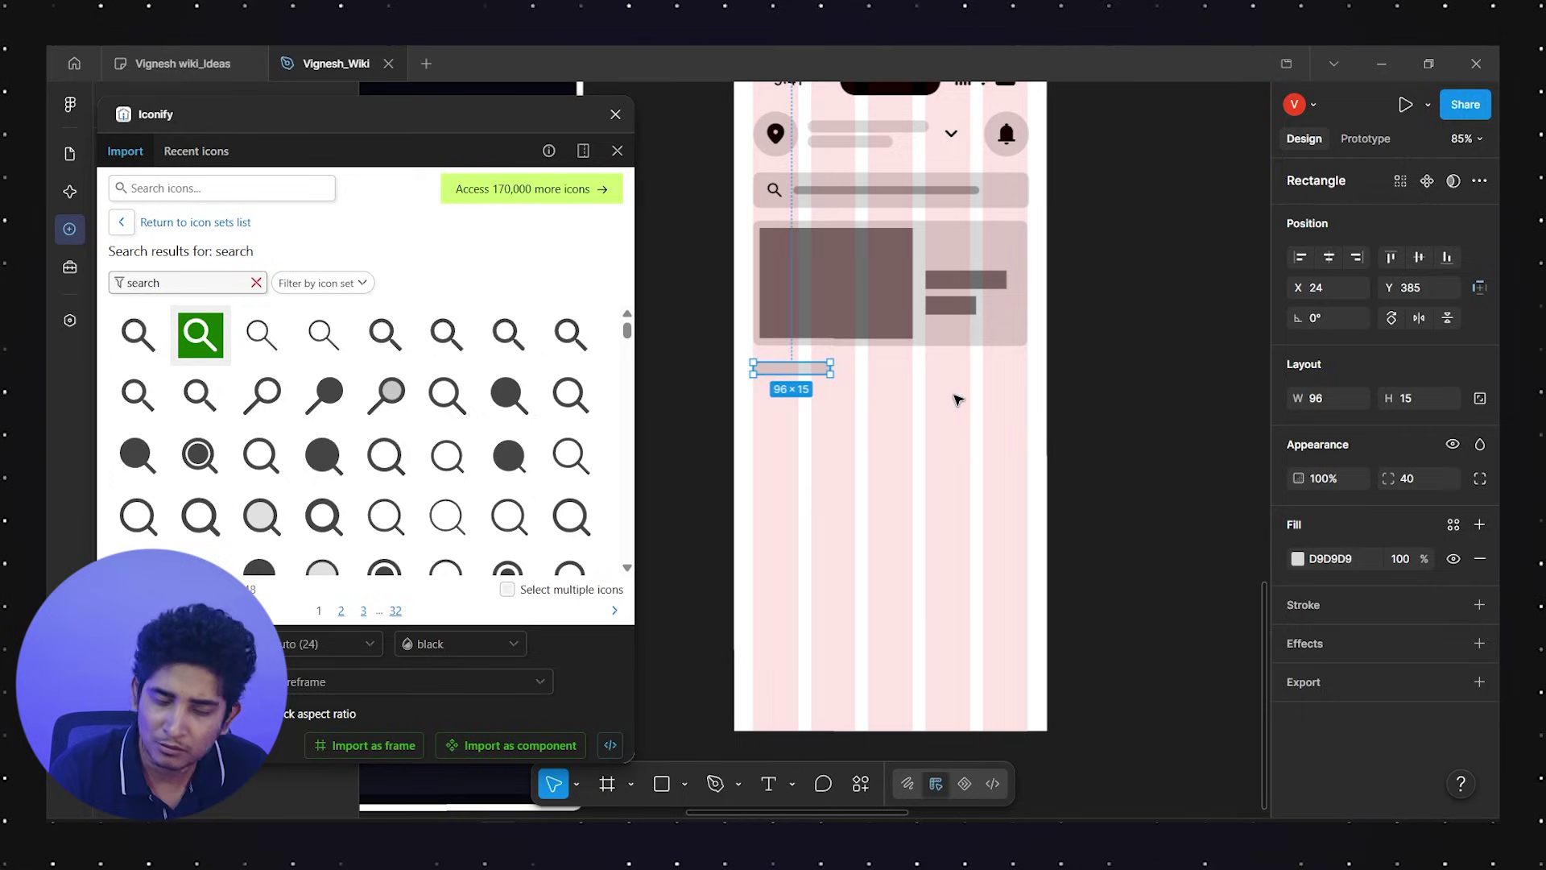
# Draw a 70 × 70 circle under the heading bar and a label bar about 61 × 6 with corner radius 30 beneath it
pyautogui.press('o')
pyautogui.moveTo(760, 386); pyautogui.dragTo(816, 441)
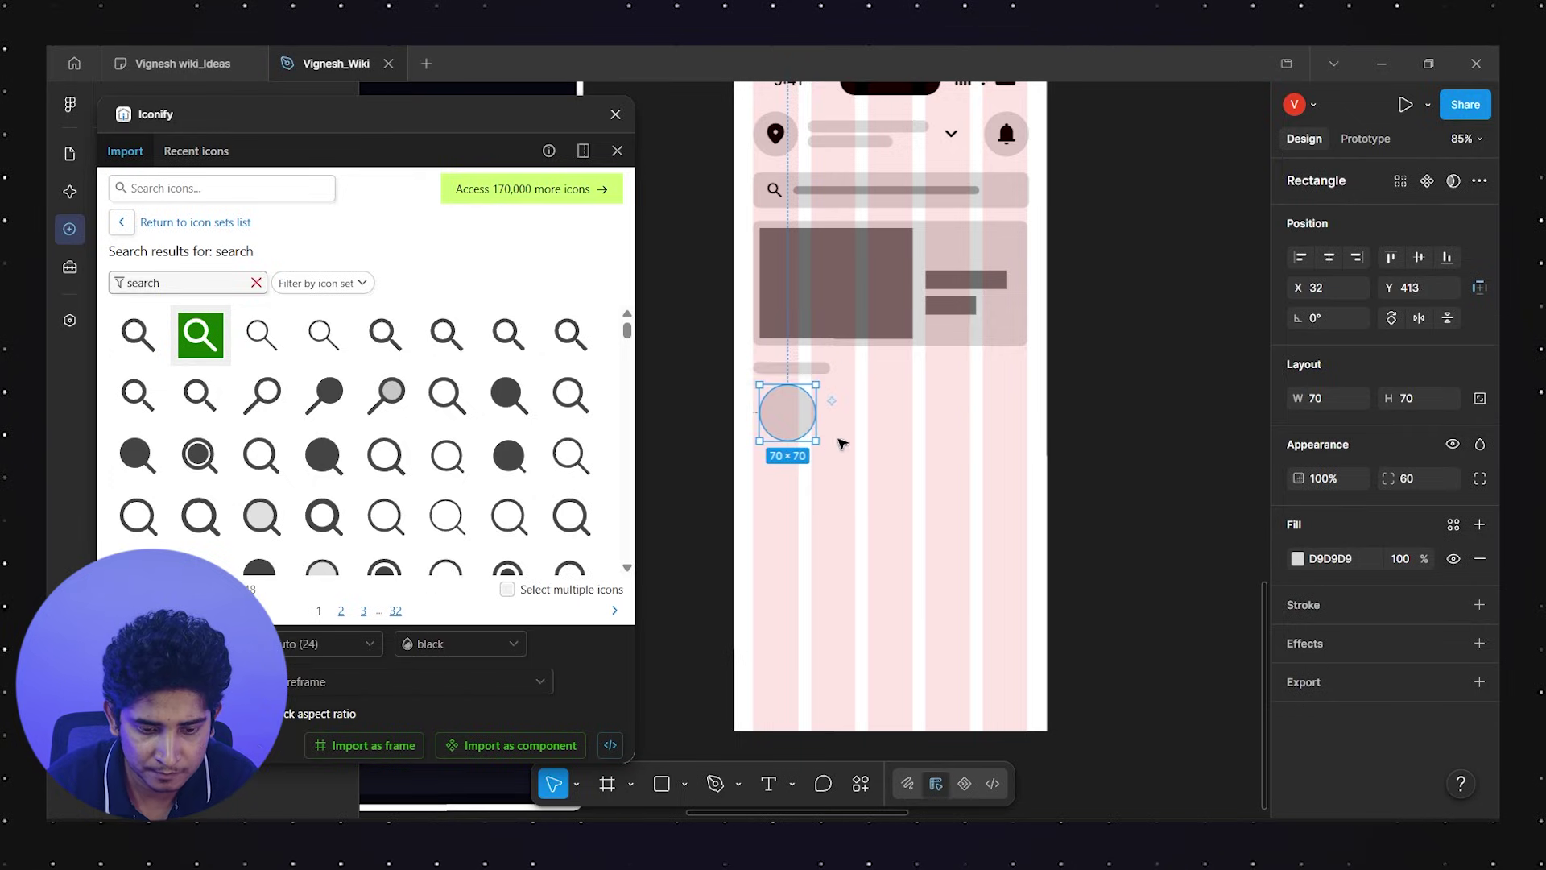
pyautogui.click(821, 419)
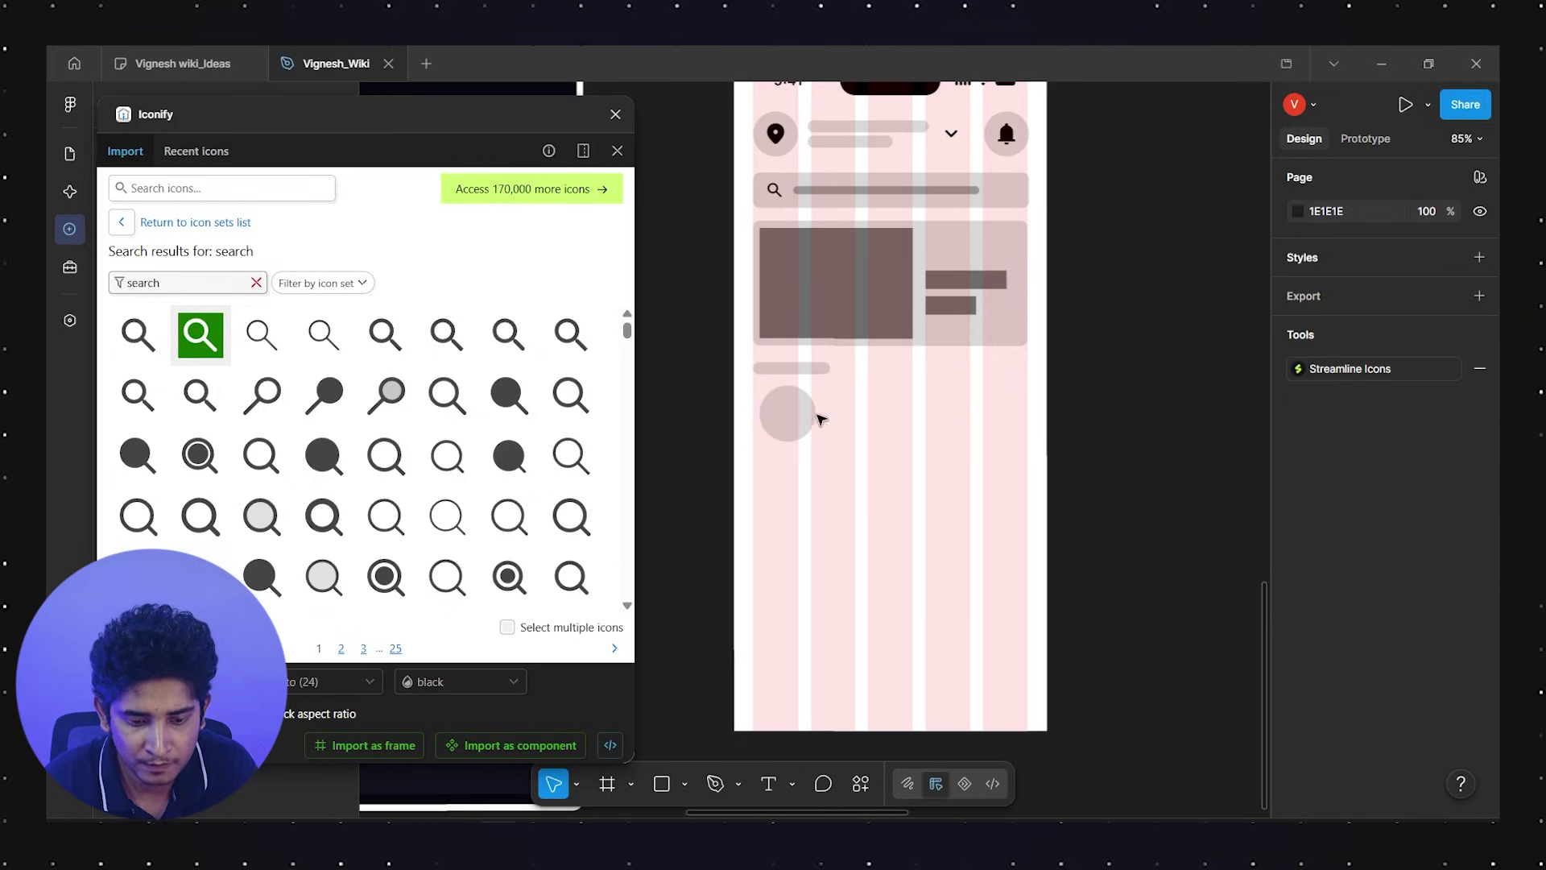
pyautogui.click(684, 784)
pyautogui.click(741, 609)
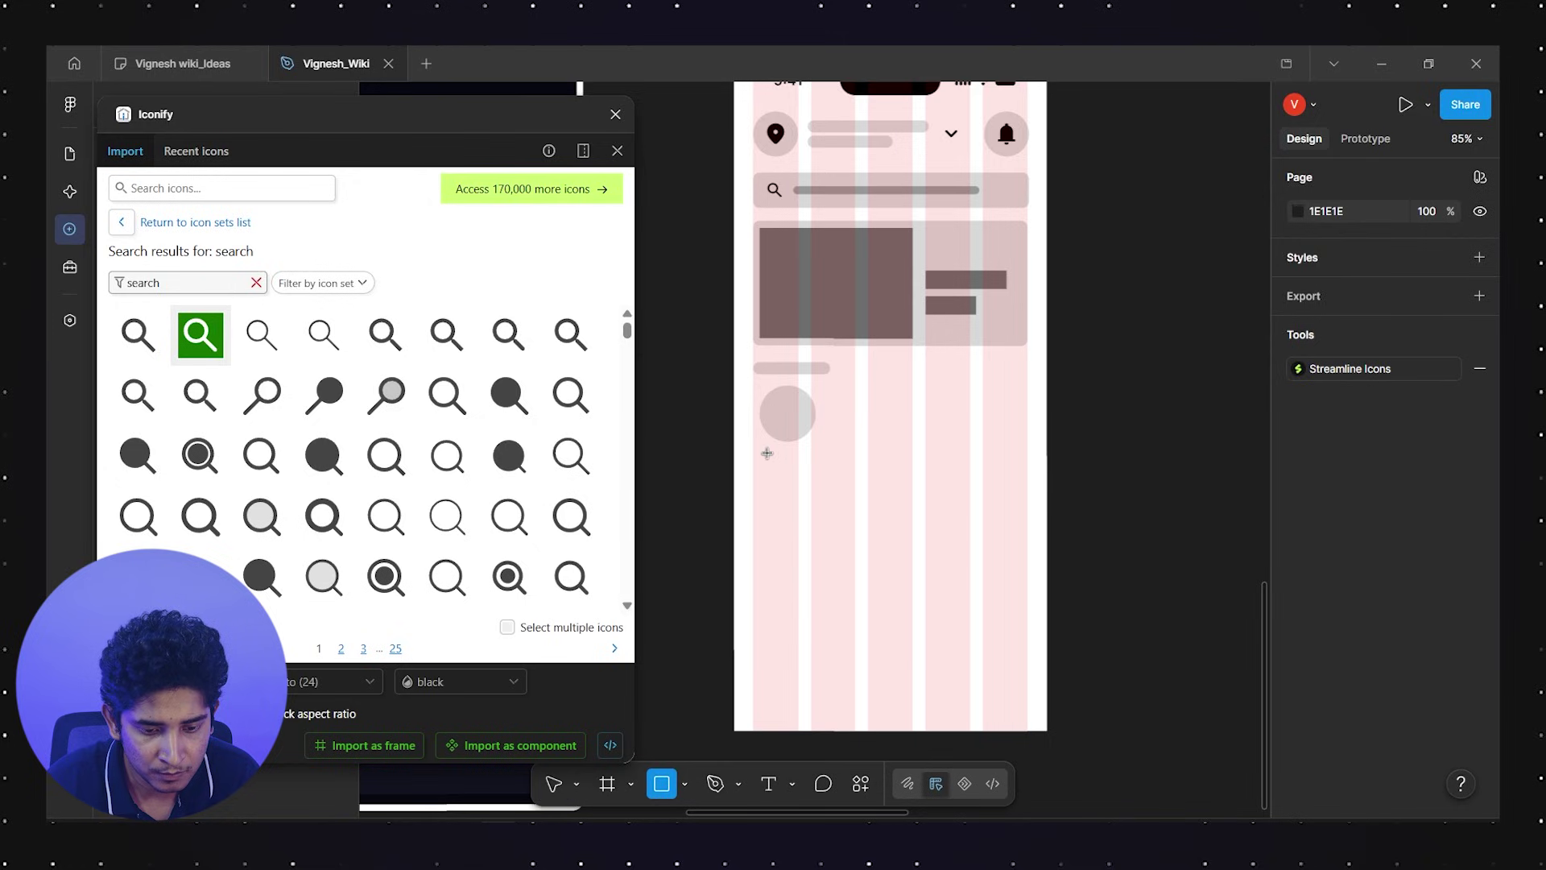
pyautogui.moveTo(764, 449)
pyautogui.mouseDown()
pyautogui.moveTo(815, 456)
pyautogui.moveTo(792, 457)
pyautogui.mouseUp()
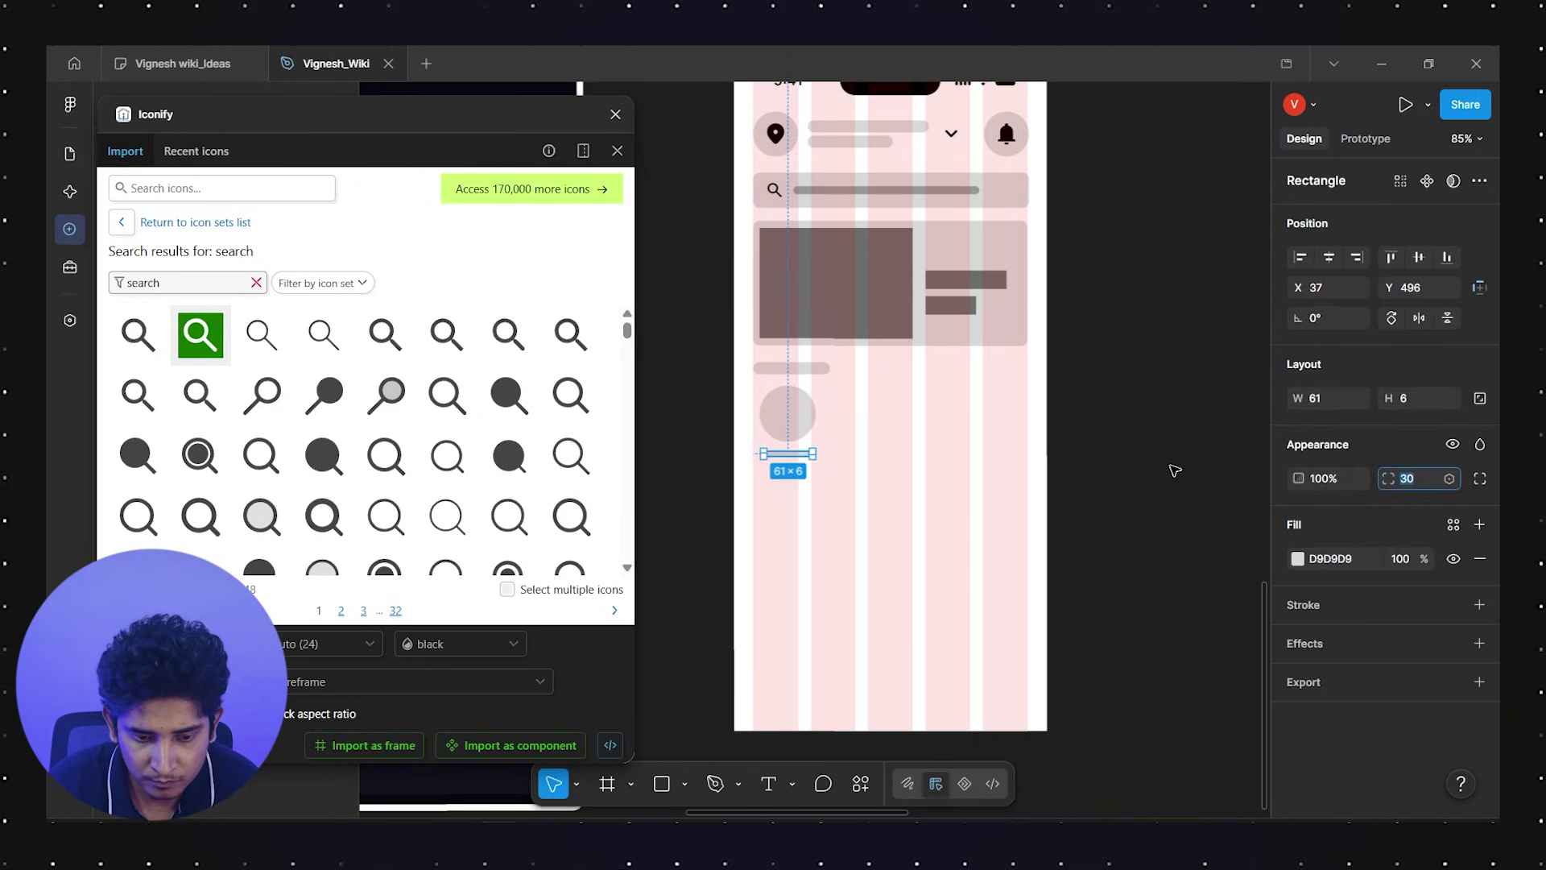
pyautogui.press('Return')
# Wrap the circle and its label bar in a vertical auto layout and place a copy to its right
pyautogui.keyDown('shift'); pyautogui.click(793, 410); pyautogui.keyUp('shift')
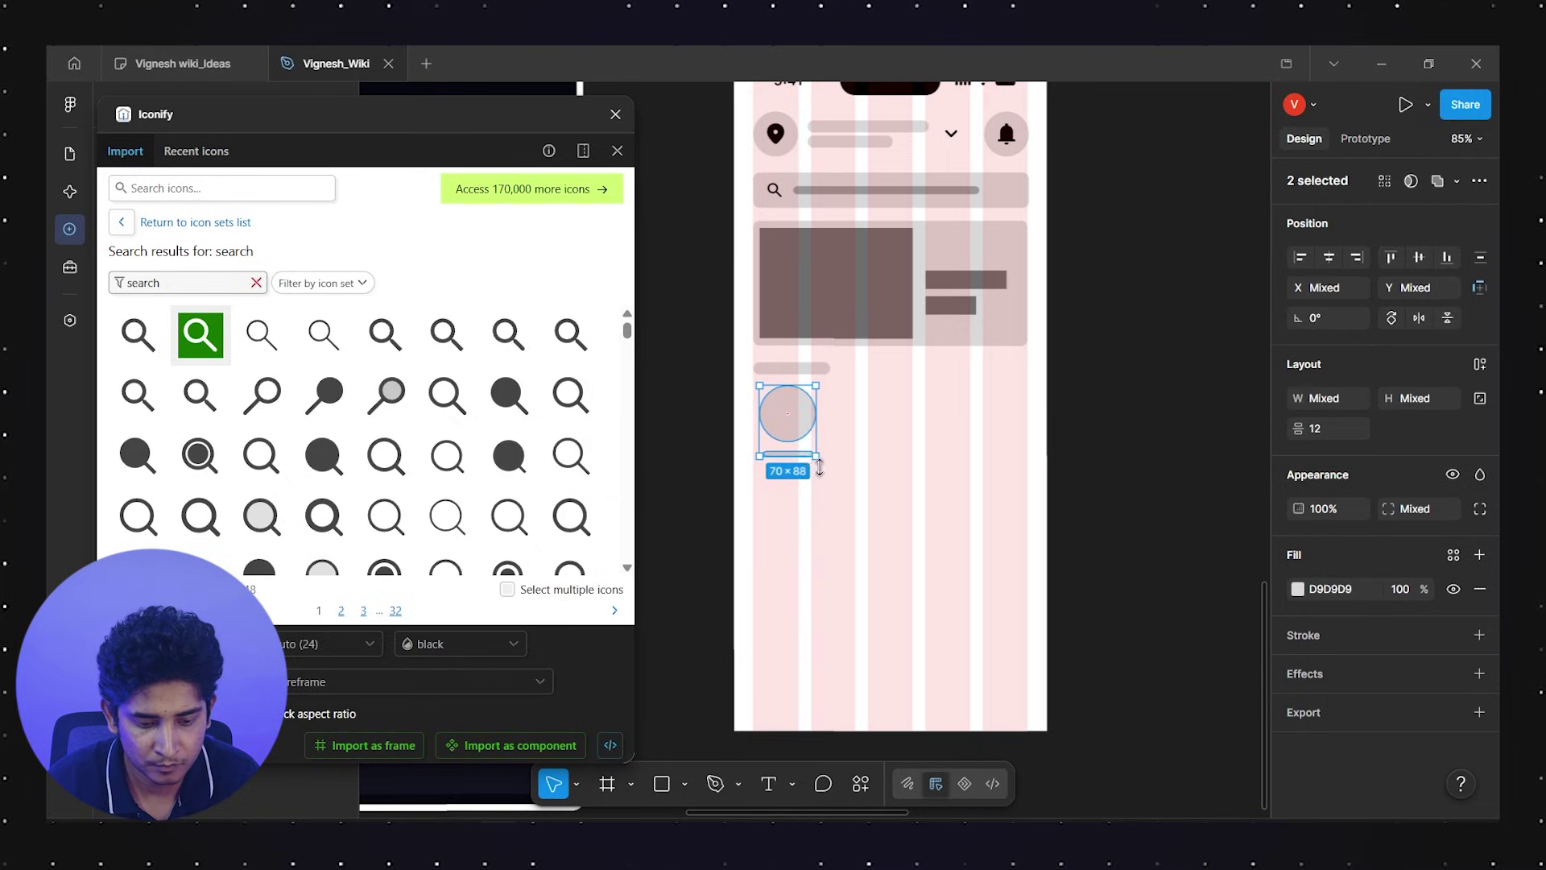
pyautogui.hotkey('shift', 'a')
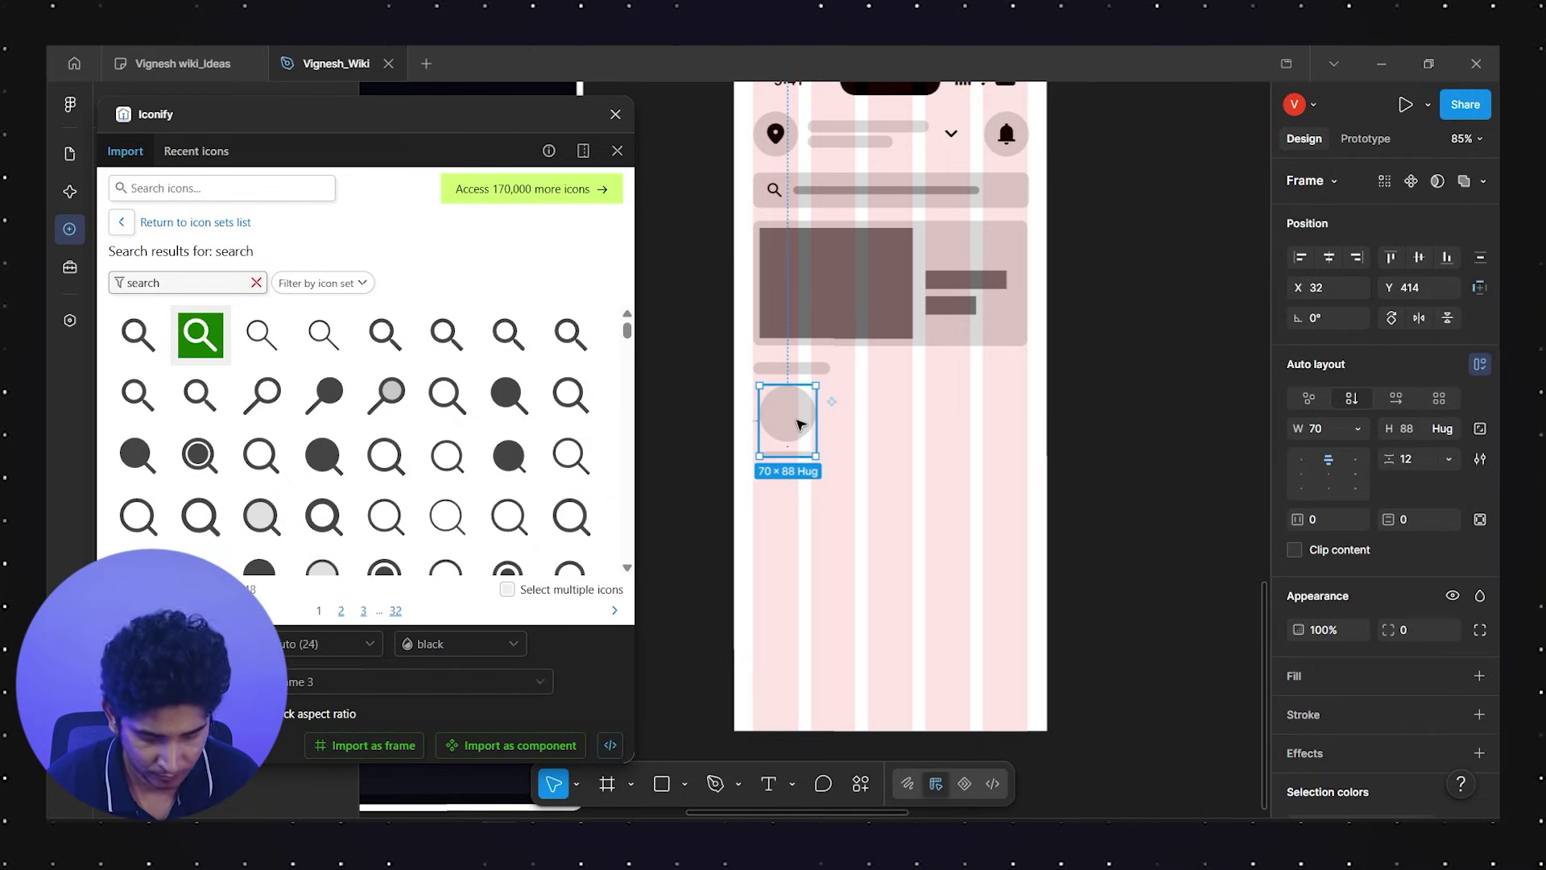
pyautogui.moveTo(803, 425); pyautogui.dragTo(877, 427)
# Combine both category items in a horizontal auto layout and duplicate the second until the row holds five items
pyautogui.click(805, 409)
pyautogui.keyDown('shift'); pyautogui.click(880, 424); pyautogui.keyUp('shift')
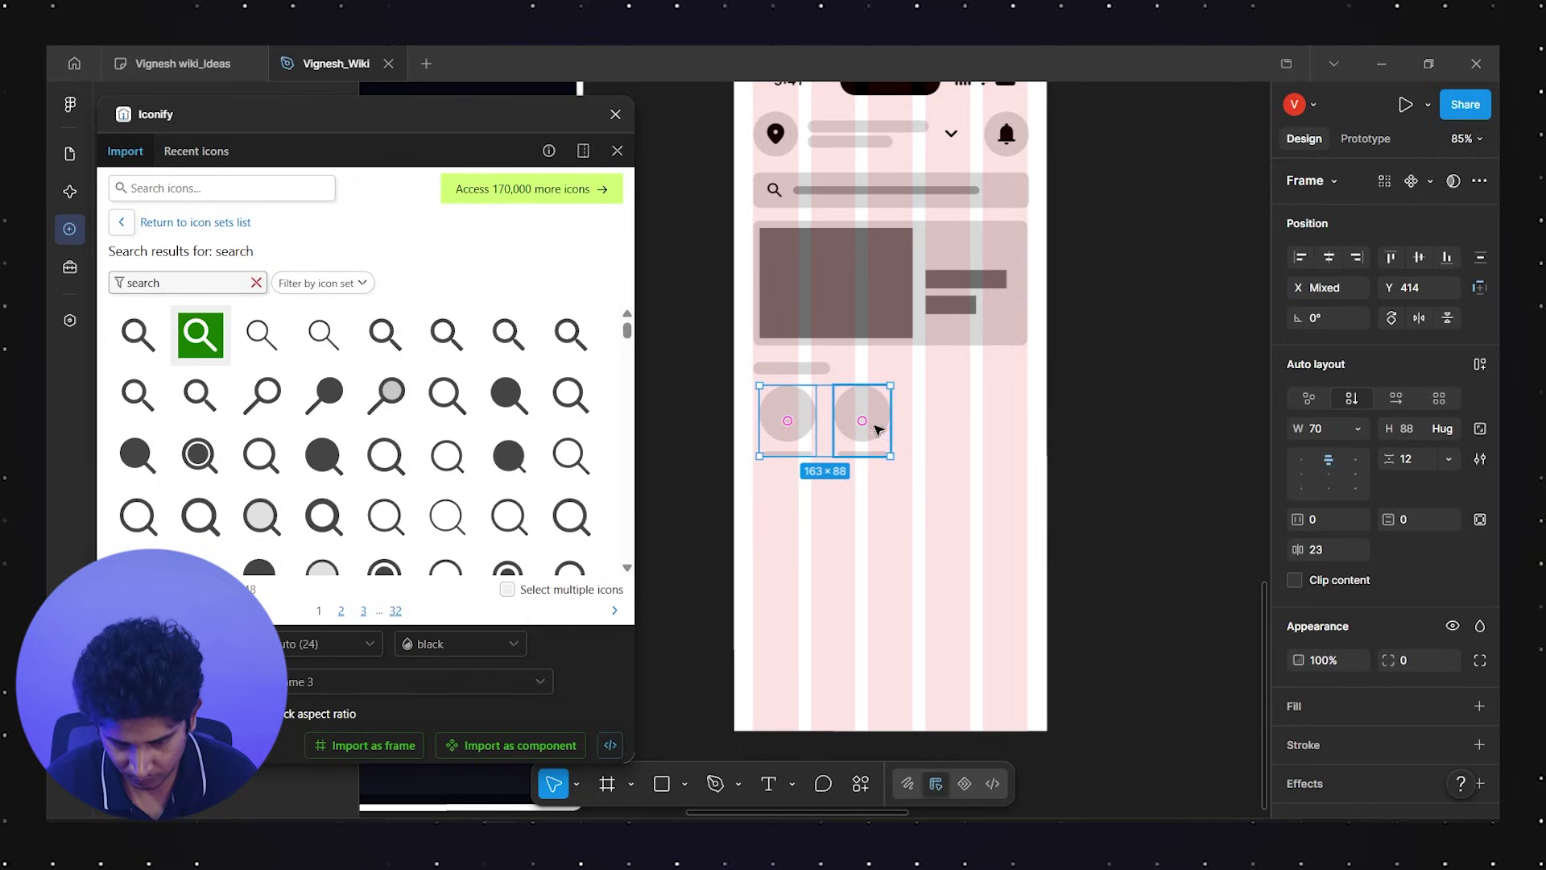
pyautogui.hotkey('shift', 'a')
pyautogui.click(853, 417)
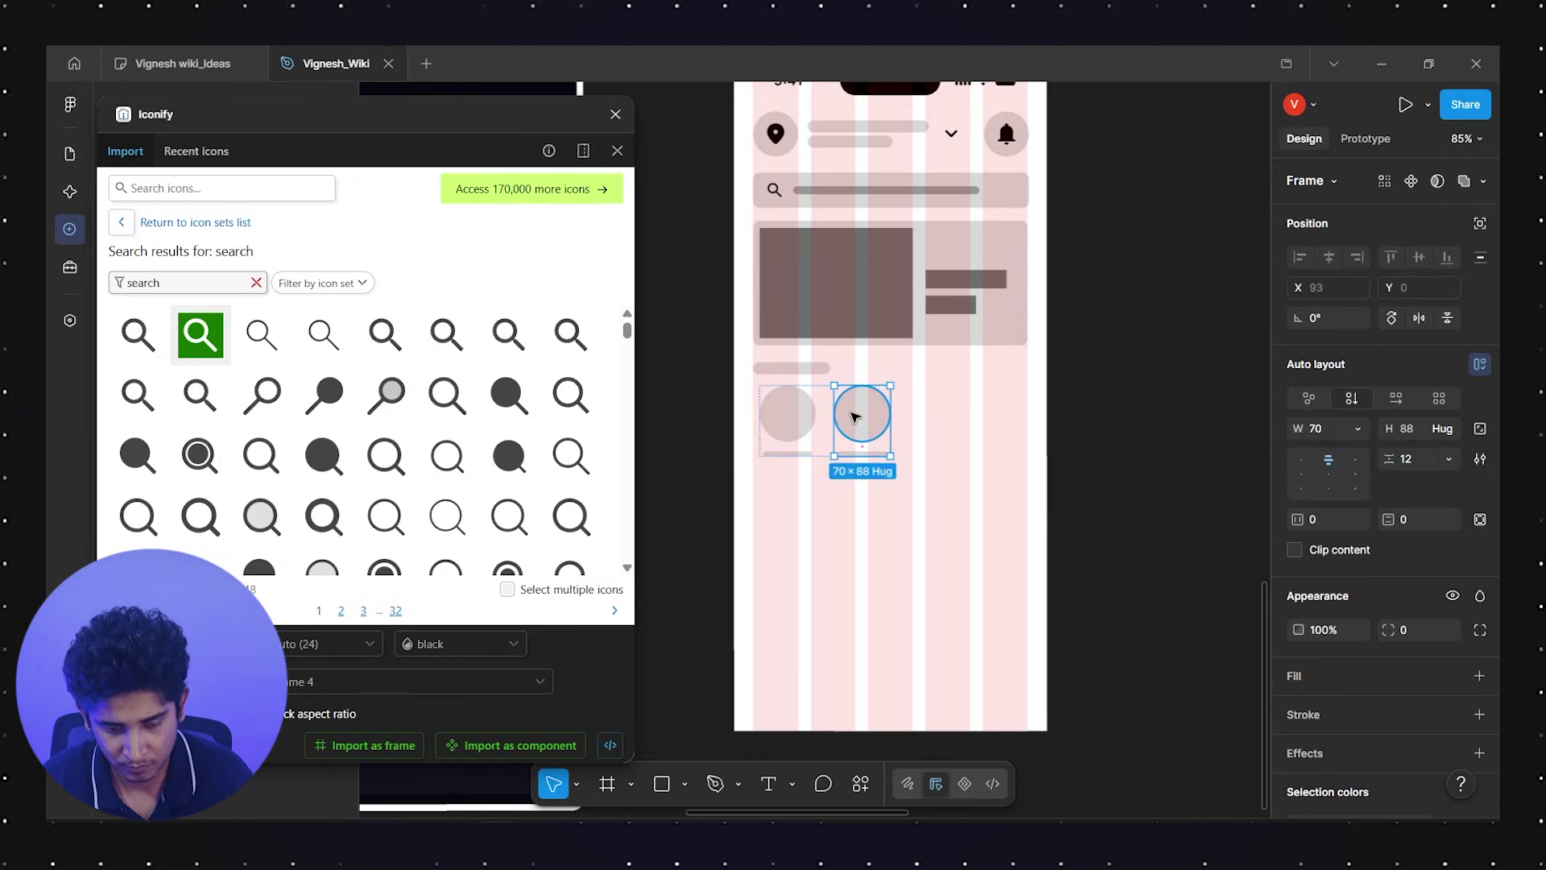
pyautogui.hotkey('ctrl', 'd')
pyautogui.hotkey('ctrl', 'd')
pyautogui.click(1210, 592)
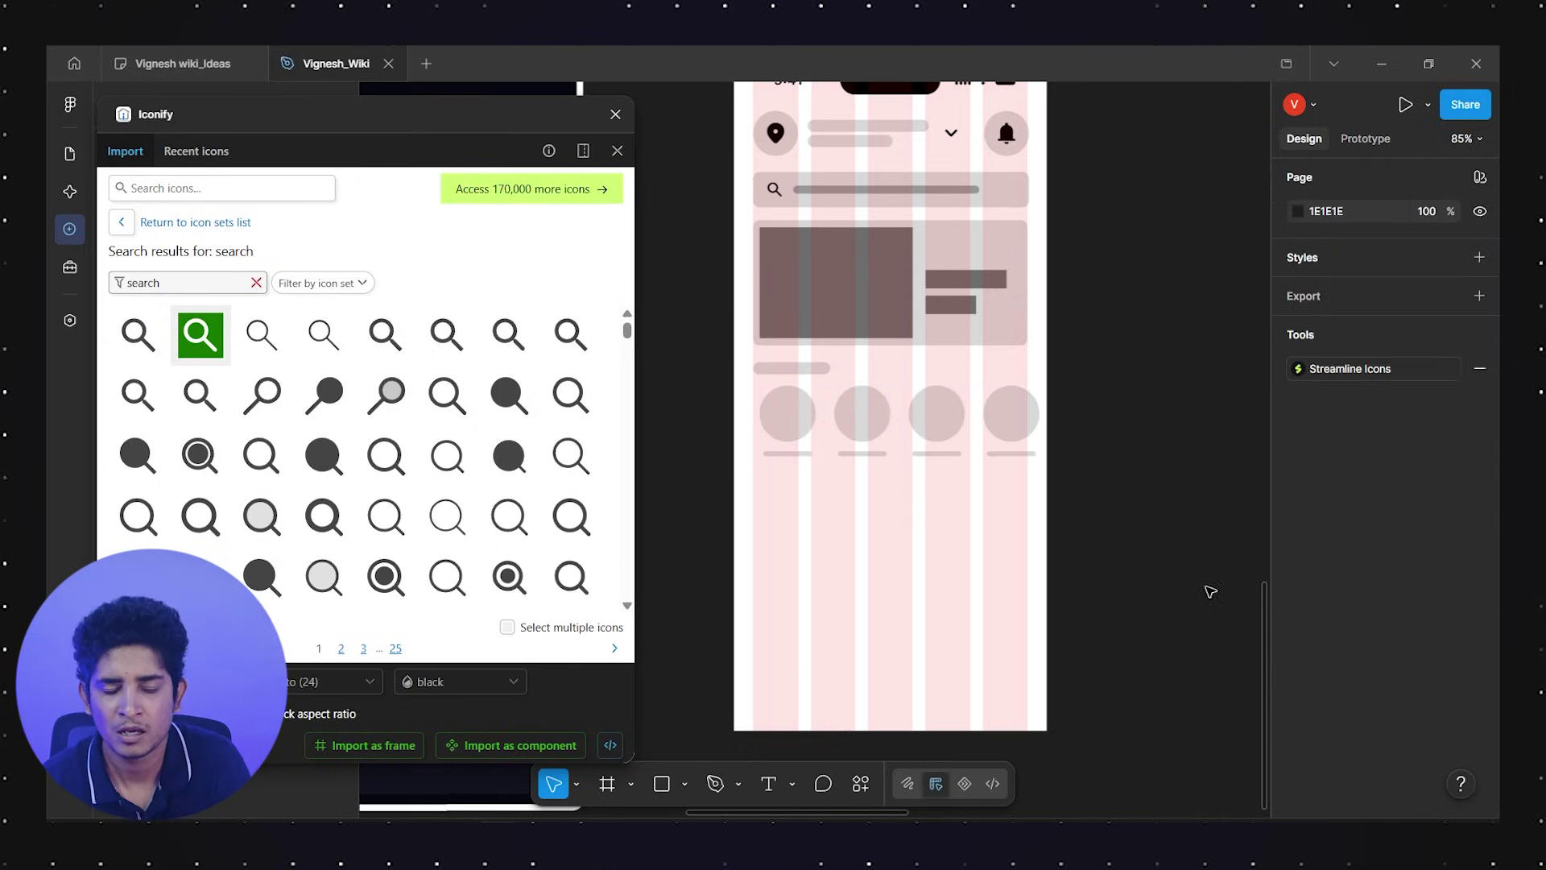
# Change the first category item's circle and label bar to a dark grey to mark it as selected
pyautogui.click(801, 415)
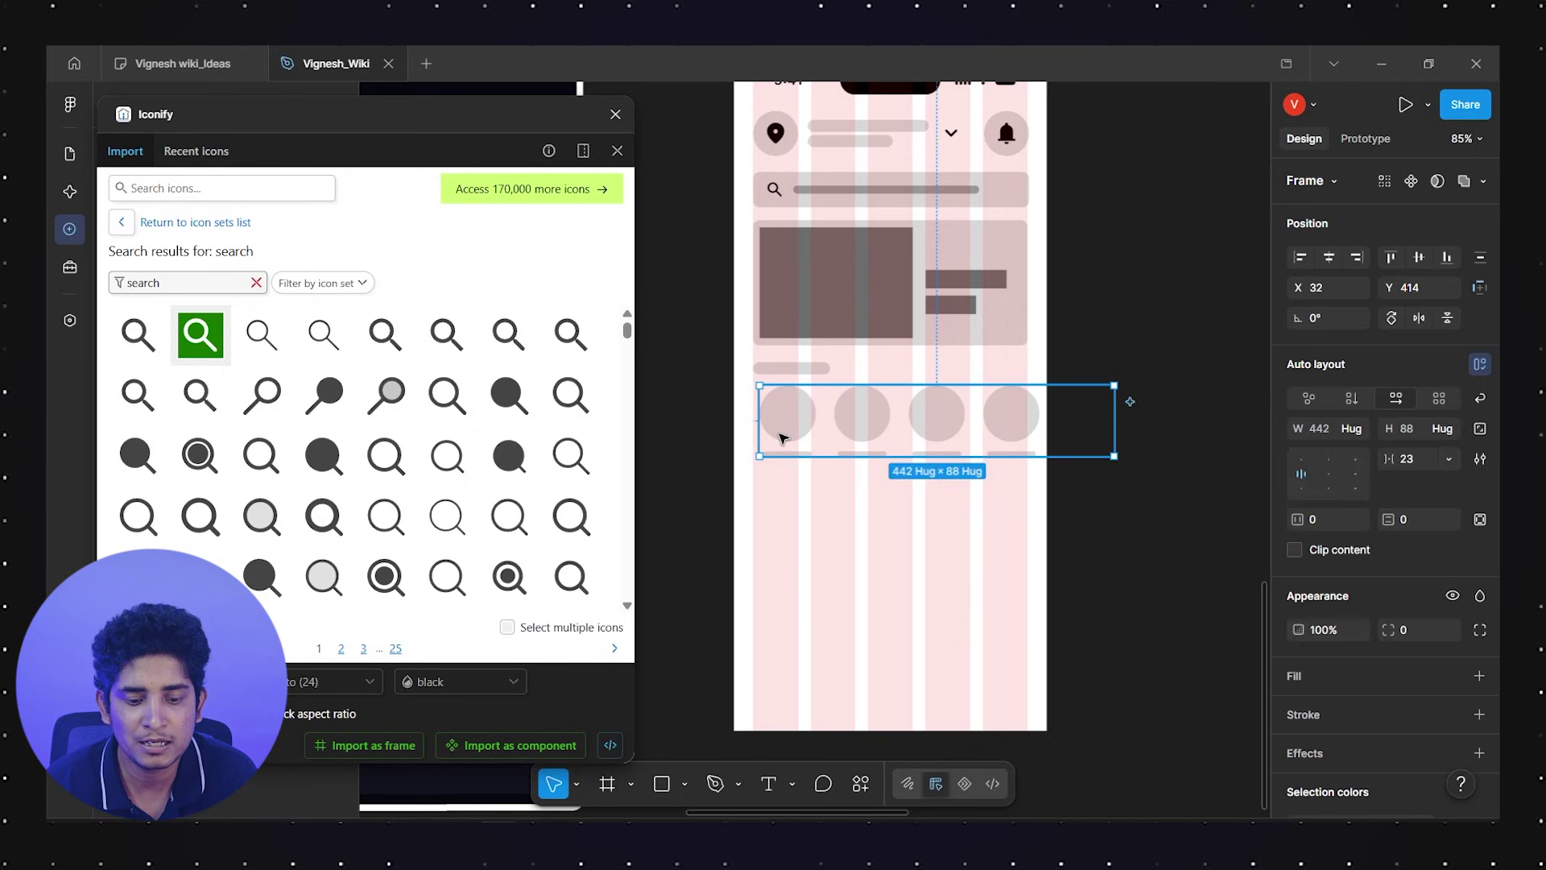
pyautogui.doubleClick(802, 419)
pyautogui.scroll(-3, 1350, 656)
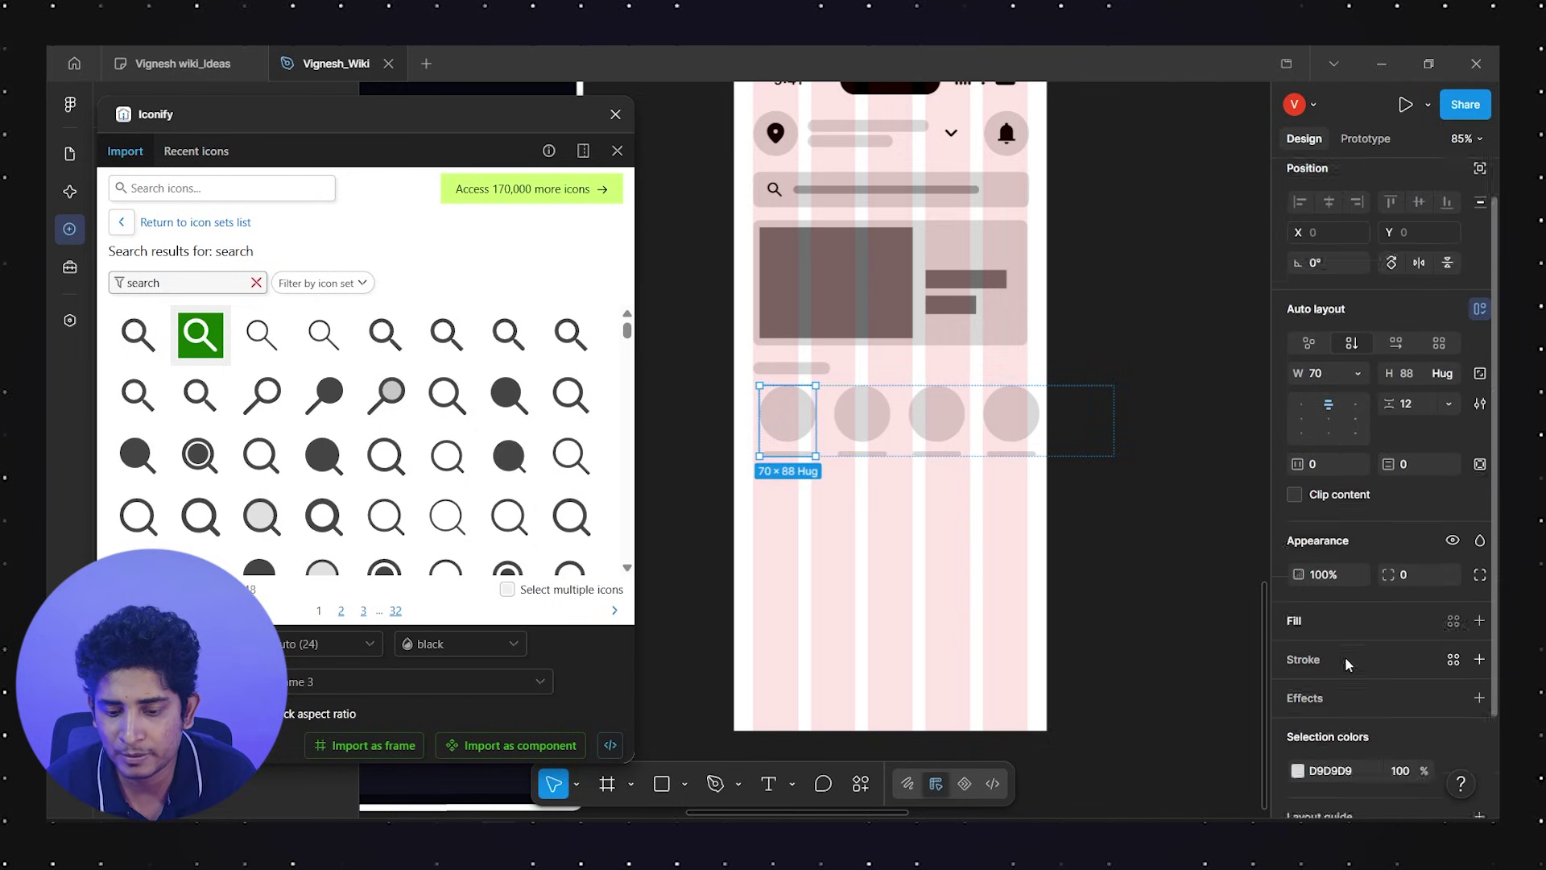
pyautogui.click(1296, 671)
pyautogui.moveTo(1092, 478); pyautogui.dragTo(1055, 507)
pyautogui.click(1142, 260)
# Check the home screen element list and narrow the address text placeholder so the dropdown arrow sits further left
pyautogui.scroll(-2, 1150, 453)
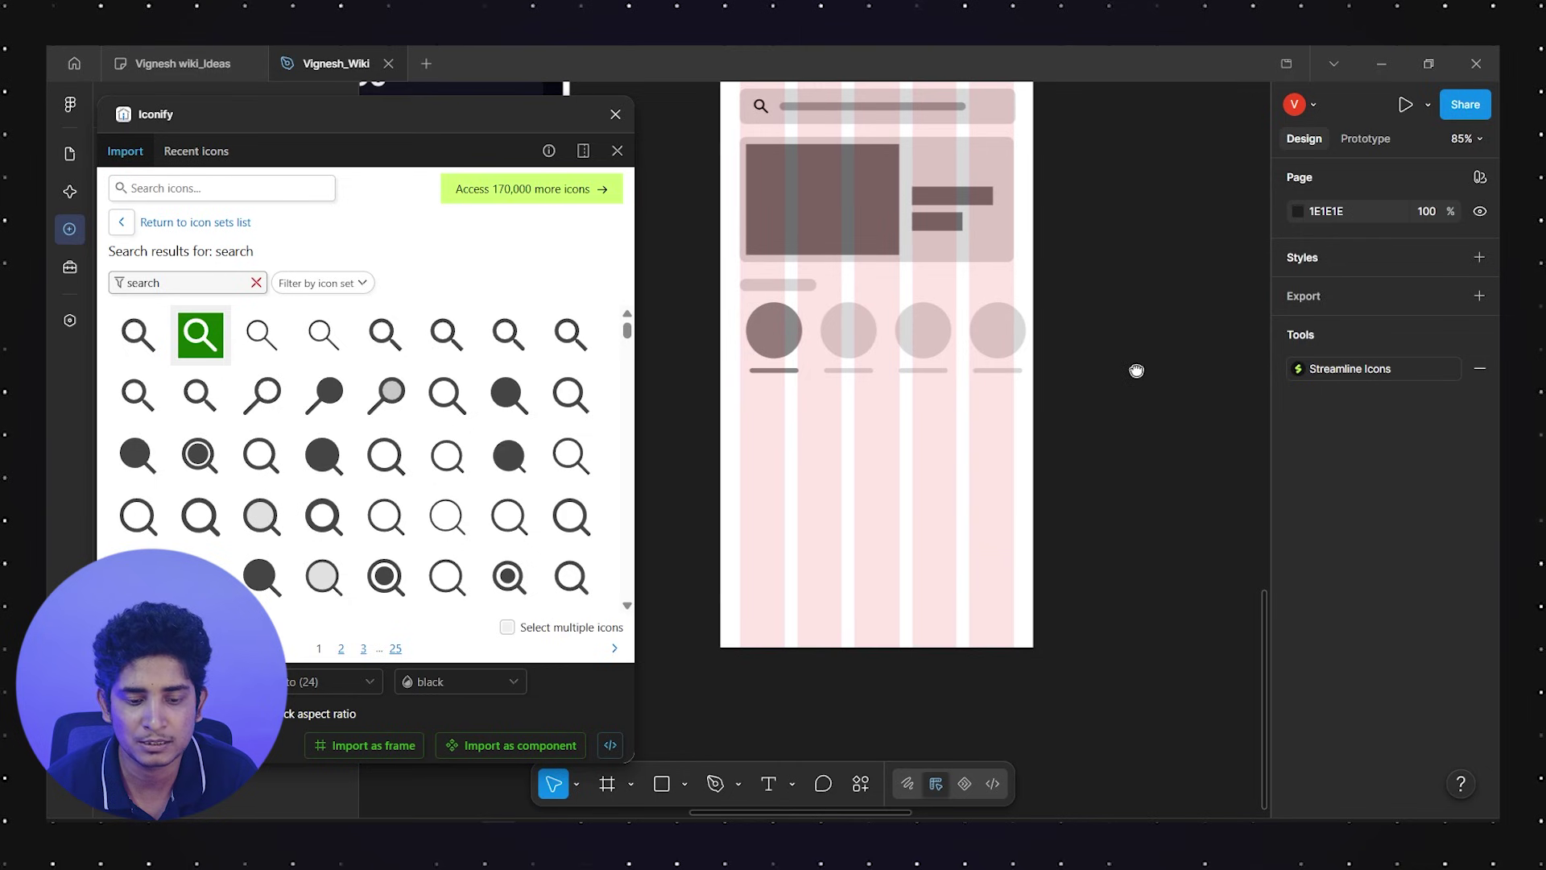
pyautogui.hscroll(-10, 695, 478)
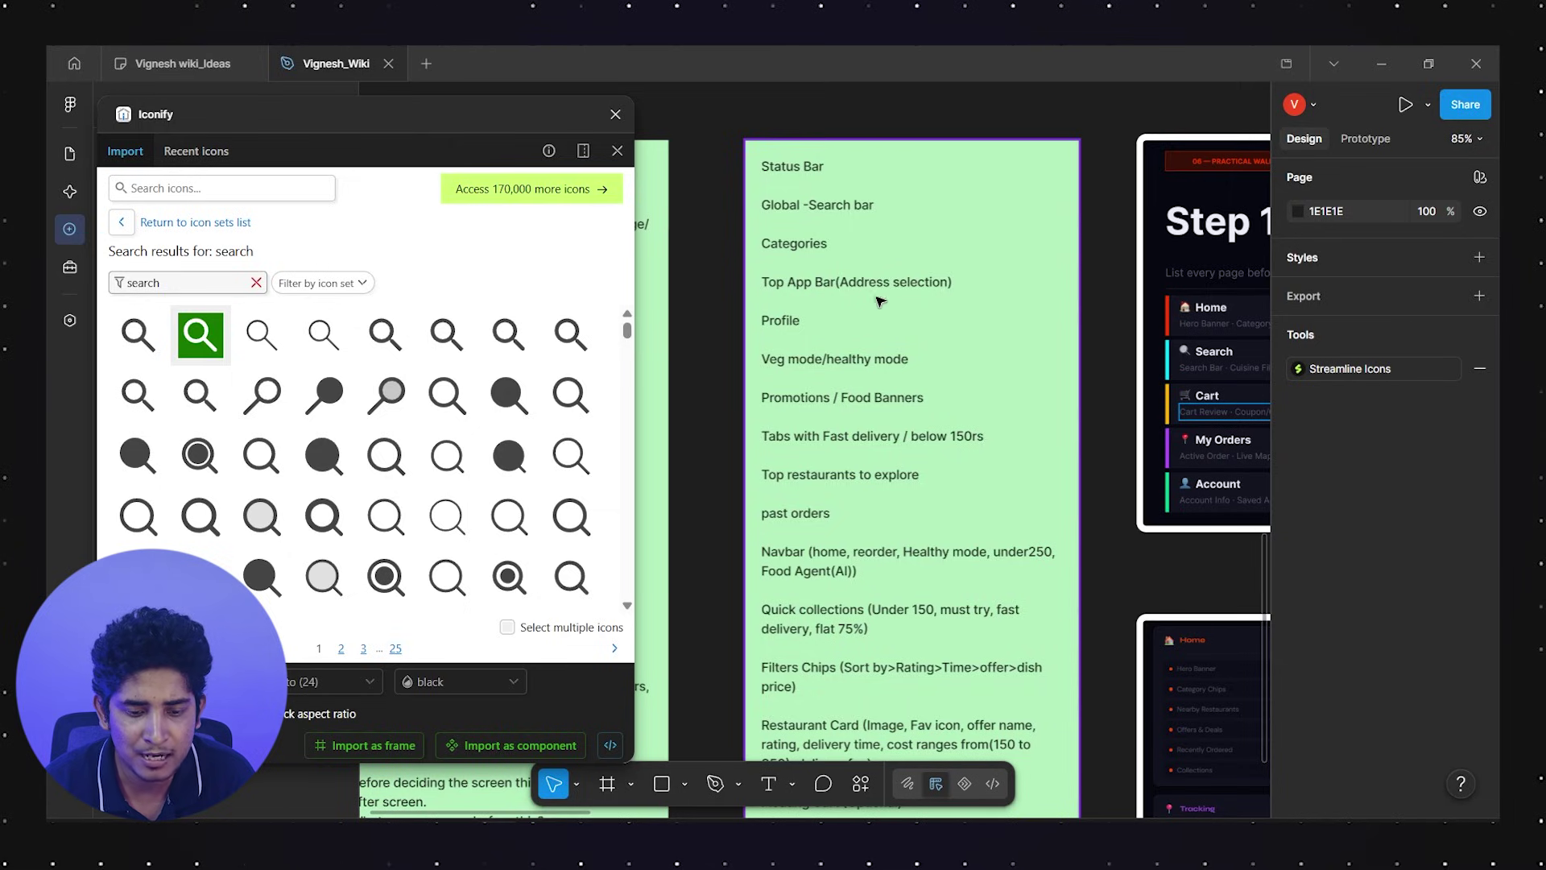
pyautogui.hscroll(2, 868, 410)
pyautogui.scroll(-1, 868, 411)
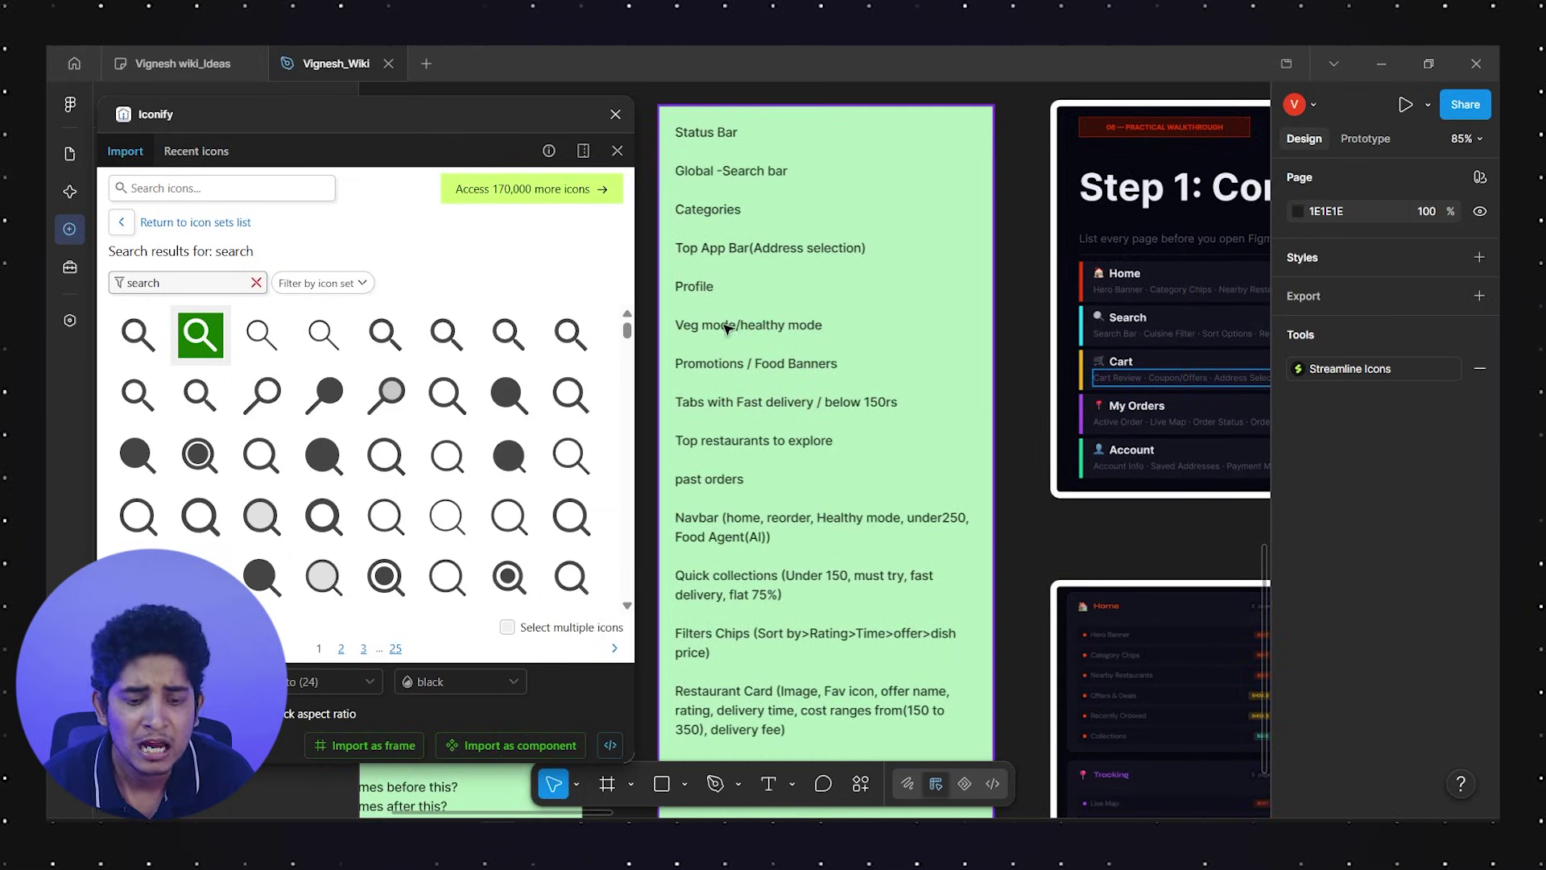
pyautogui.hscroll(10, 782, 334)
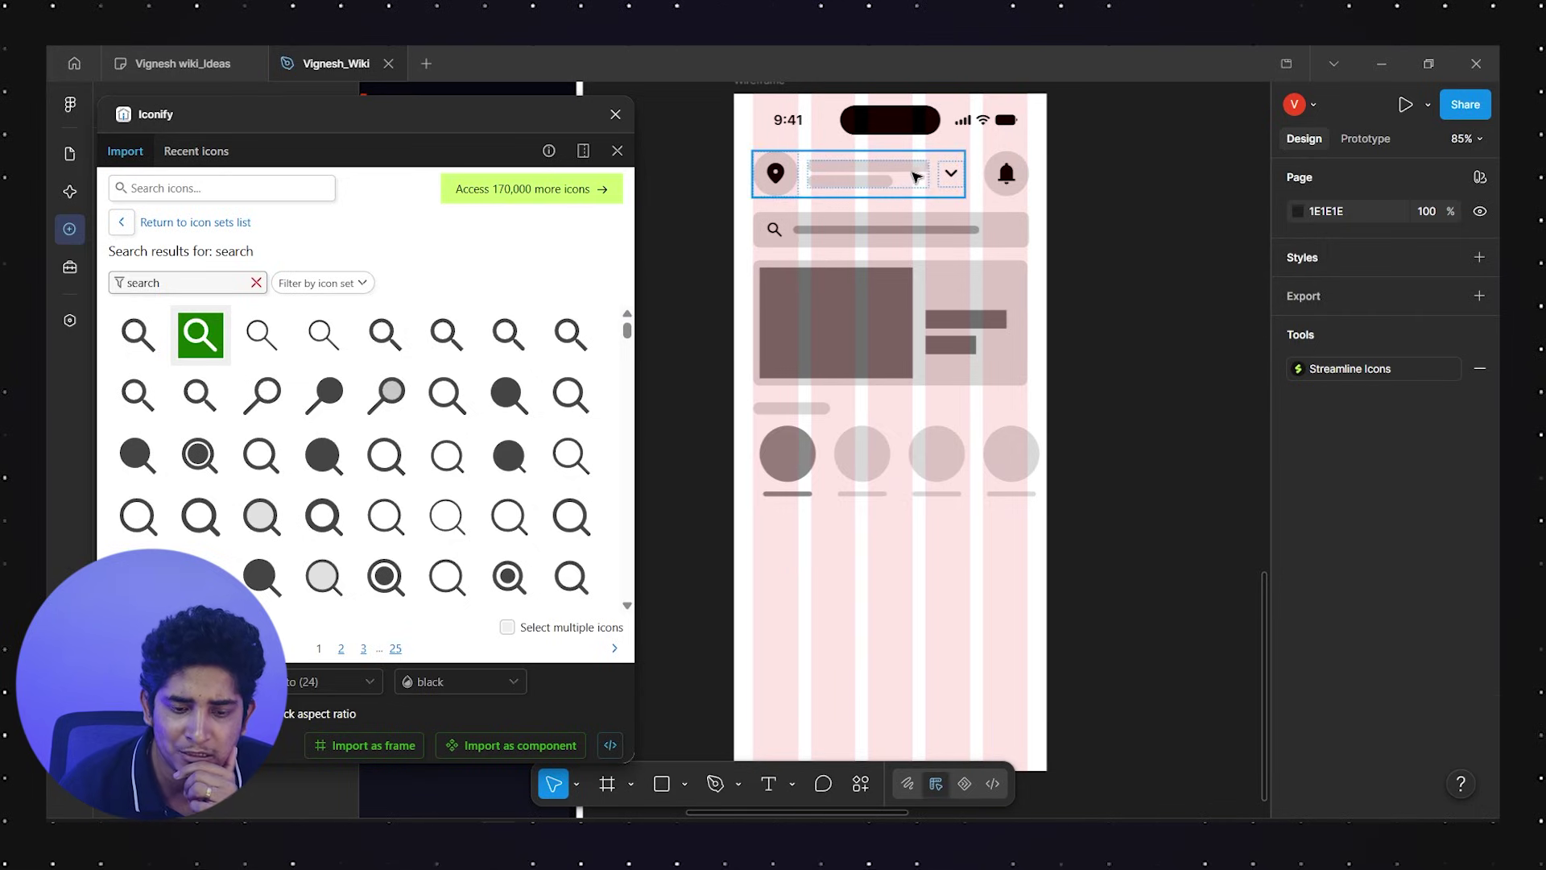
pyautogui.click(916, 173)
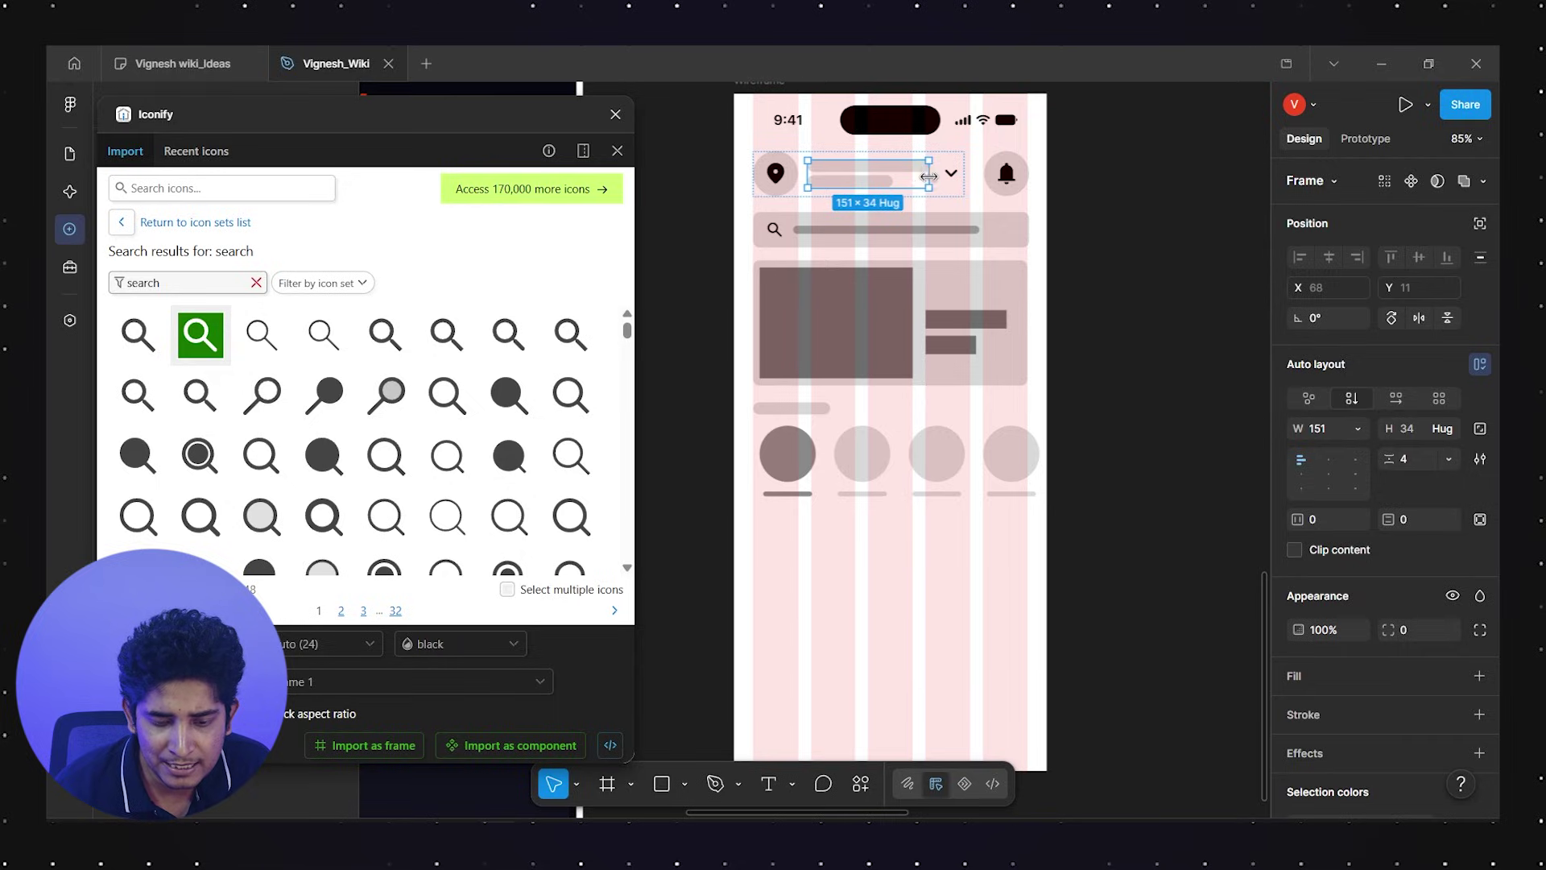
pyautogui.moveTo(929, 176); pyautogui.dragTo(899, 175)
pyautogui.click(1125, 251)
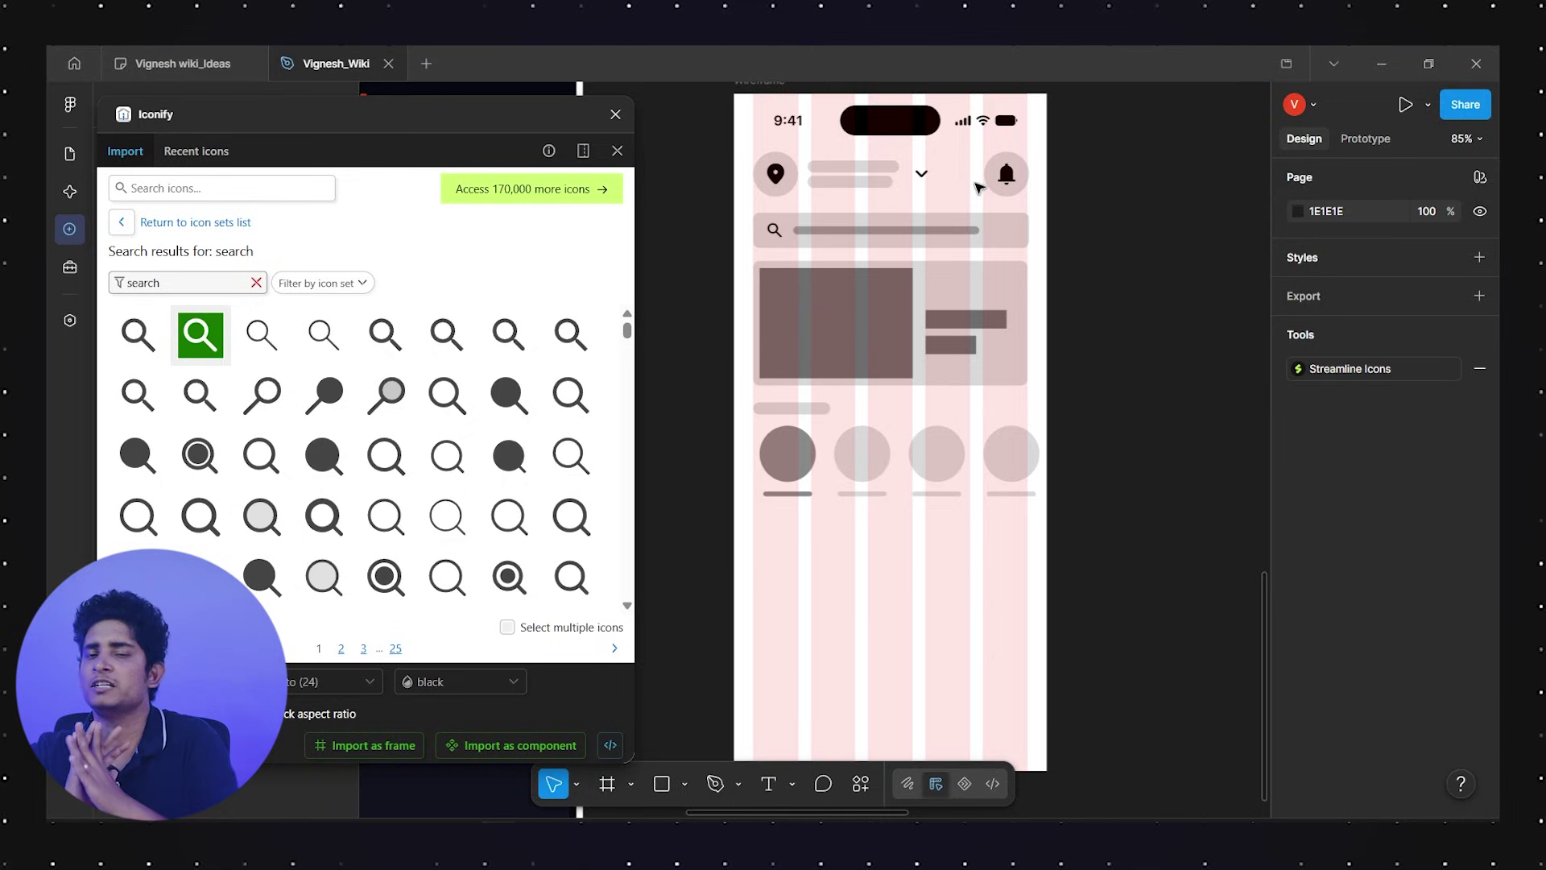
# Draw a placeholder bar about 96 × 18 below the category row, aligned with the left column edge, with corner radius 40
pyautogui.scroll(-5, 1090, 401)
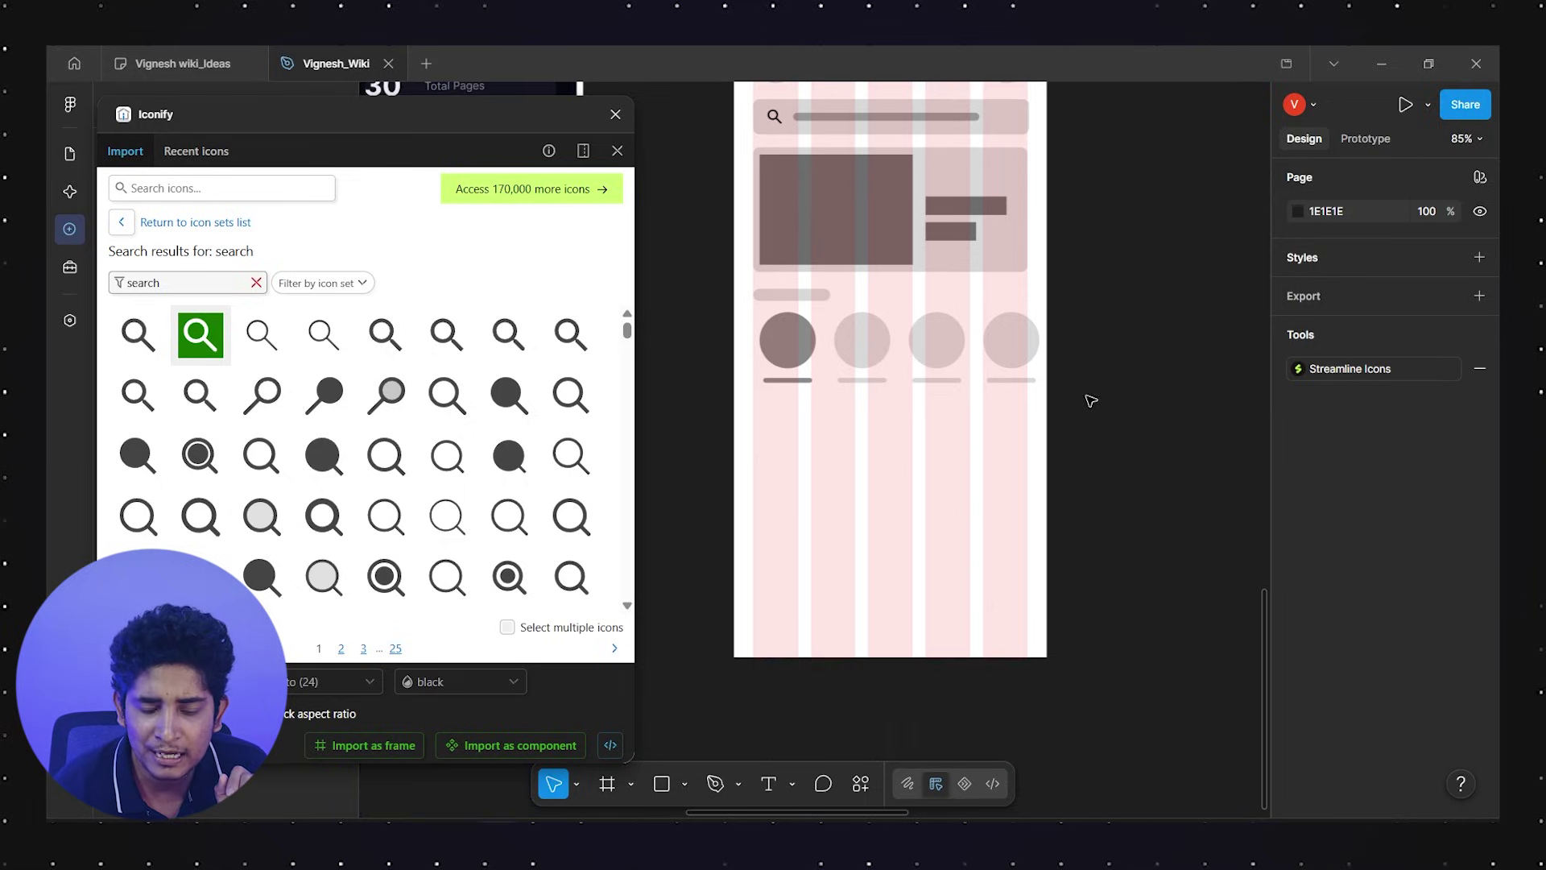
pyautogui.scroll(3, 882, 525)
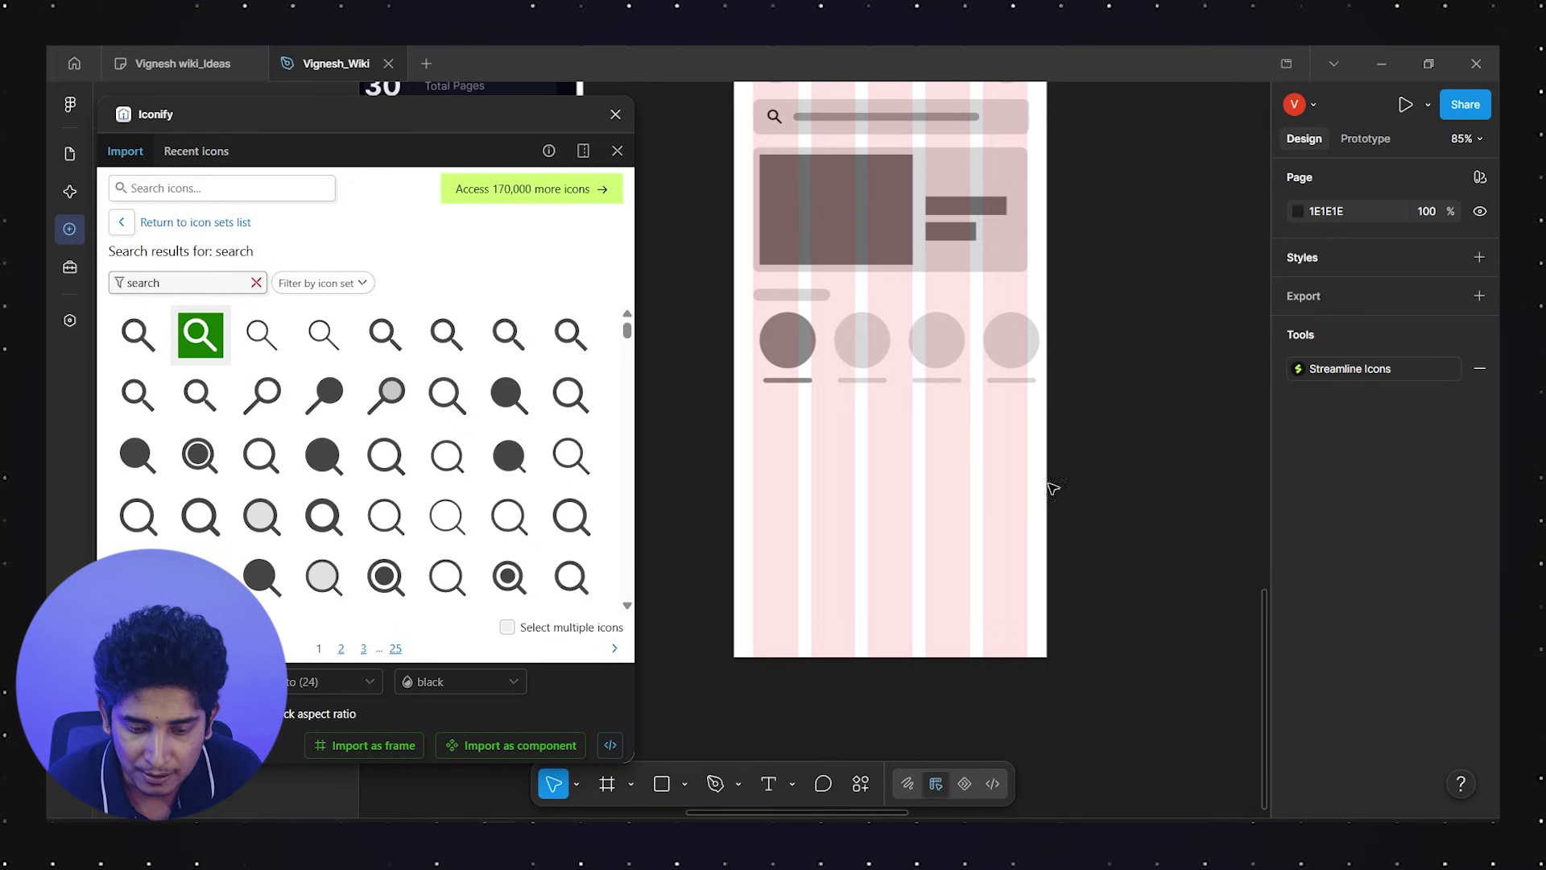
pyautogui.scroll(-5, 1047, 484)
pyautogui.scroll(3, 926, 475)
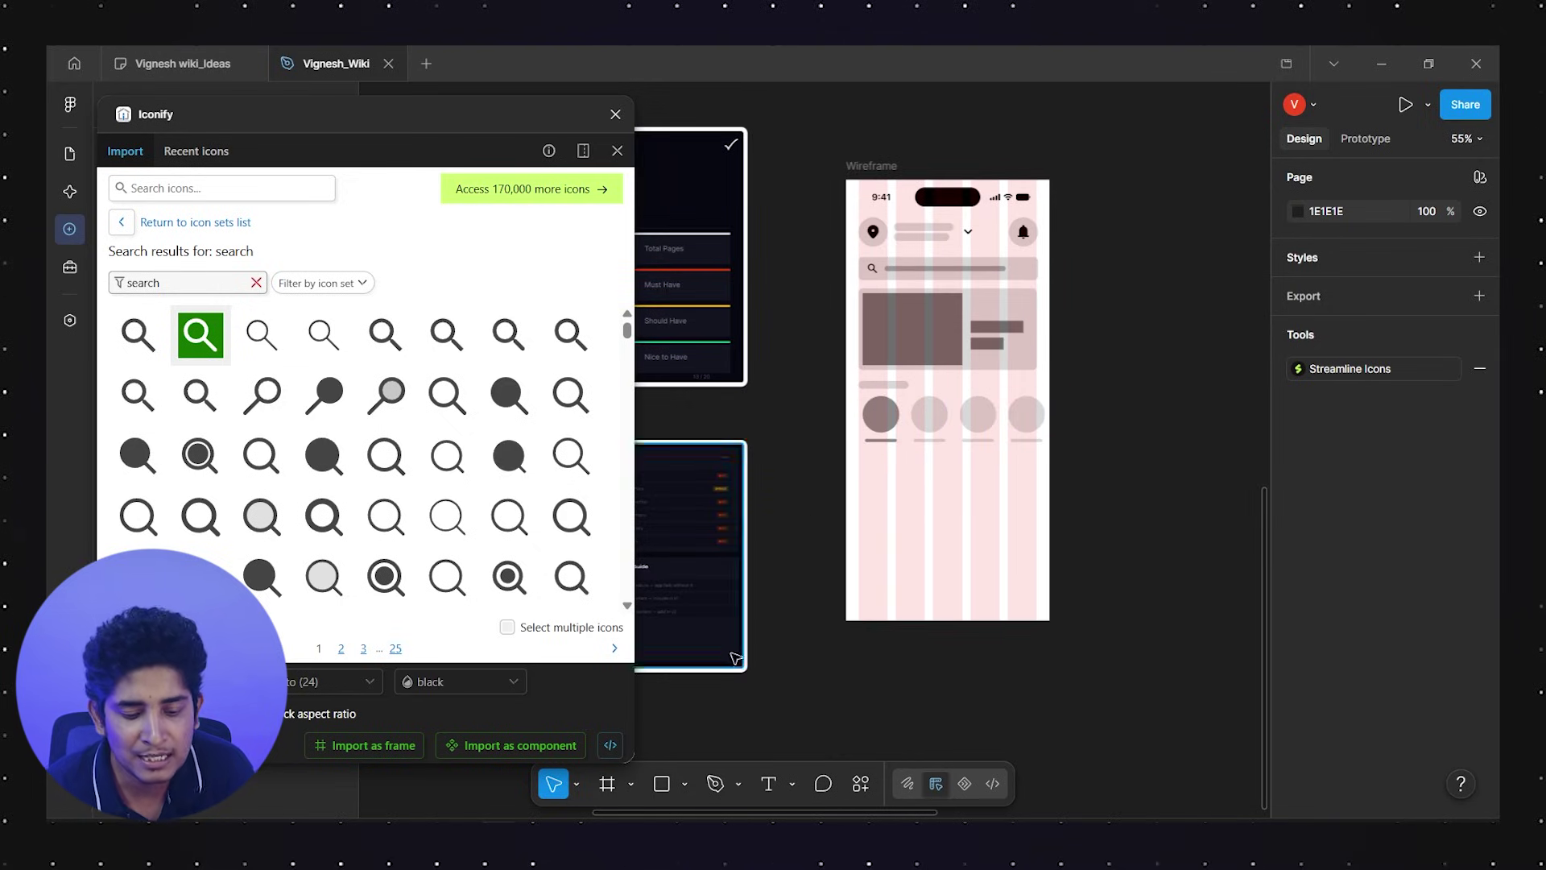
pyautogui.click(669, 785)
pyautogui.moveTo(858, 463); pyautogui.dragTo(909, 471)
pyautogui.click(1006, 503)
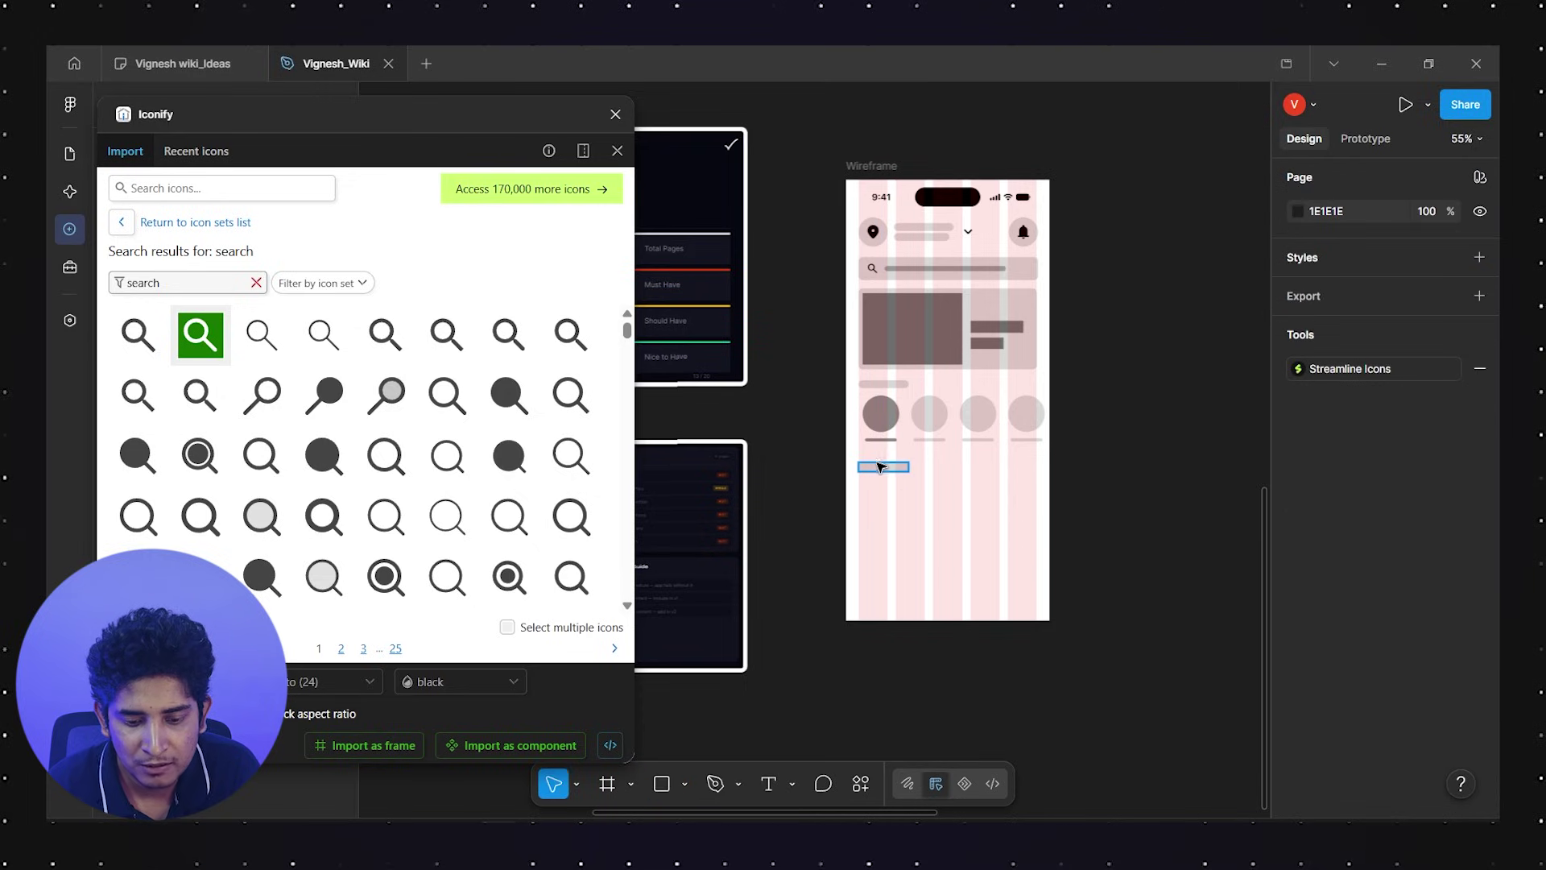
pyautogui.click(905, 467)
pyautogui.click(1421, 489)
pyautogui.write('10')
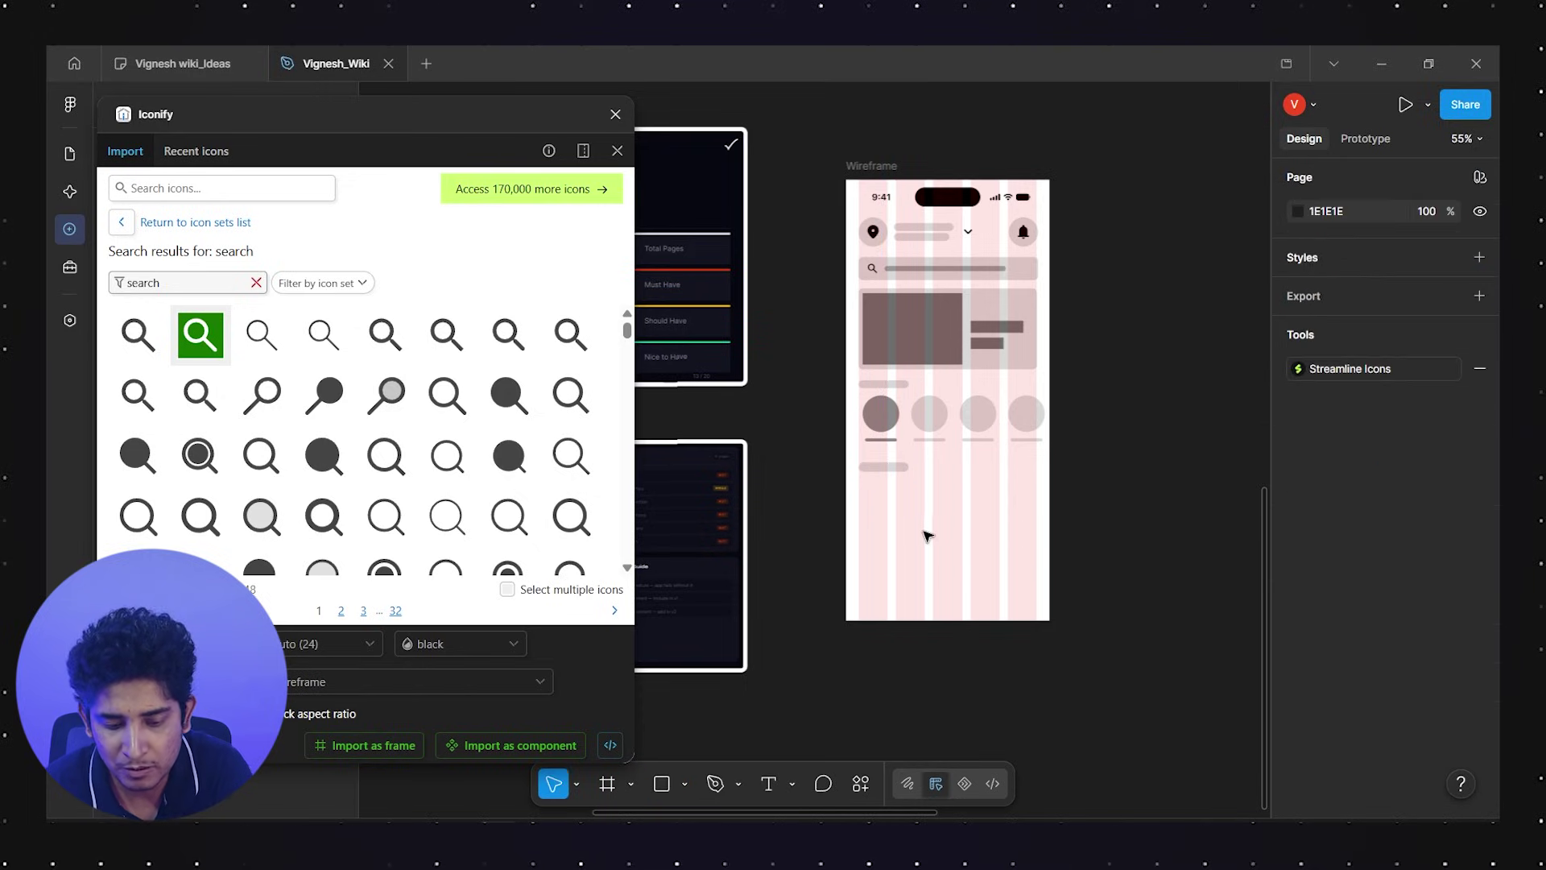
pyautogui.click(935, 538)
# Move the new bar up to Y 526 and place a copy to its right with an 18 px gap
pyautogui.scroll(3, 901, 514)
pyautogui.click(893, 453)
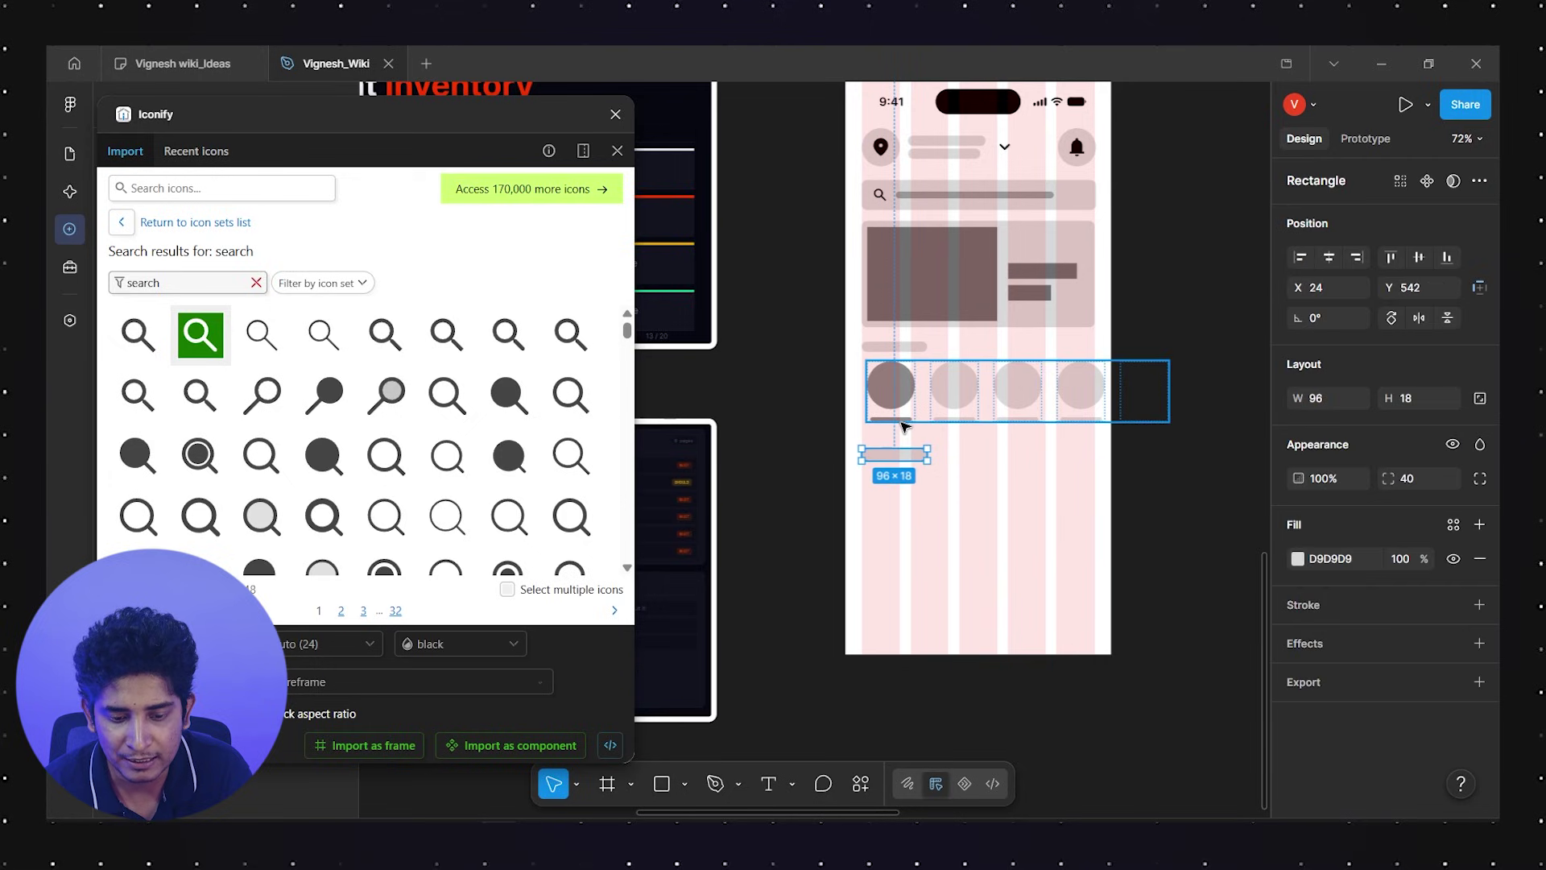
pyautogui.press('super')
pyautogui.press('super')
pyautogui.moveTo(890, 457); pyautogui.dragTo(962, 448)
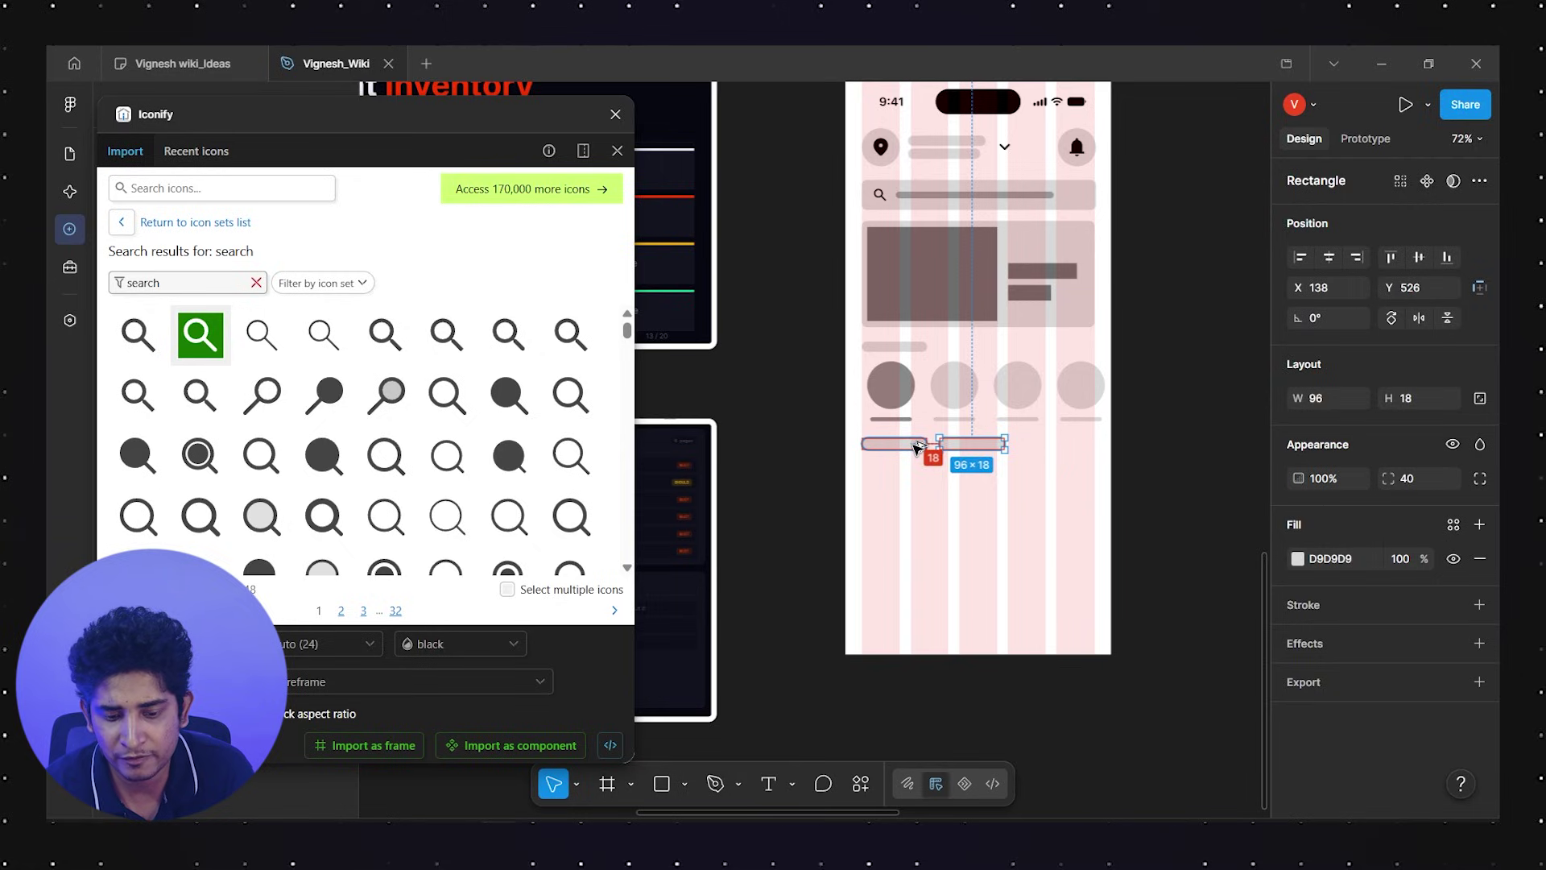
# Move the copied placeholder bar left to X 132, leaving a 12 px gap to the first bar
pyautogui.press('Left')
pyautogui.press('Left')
pyautogui.press('Left')
pyautogui.press('Left')
pyautogui.press('Left')
pyautogui.press('Left')
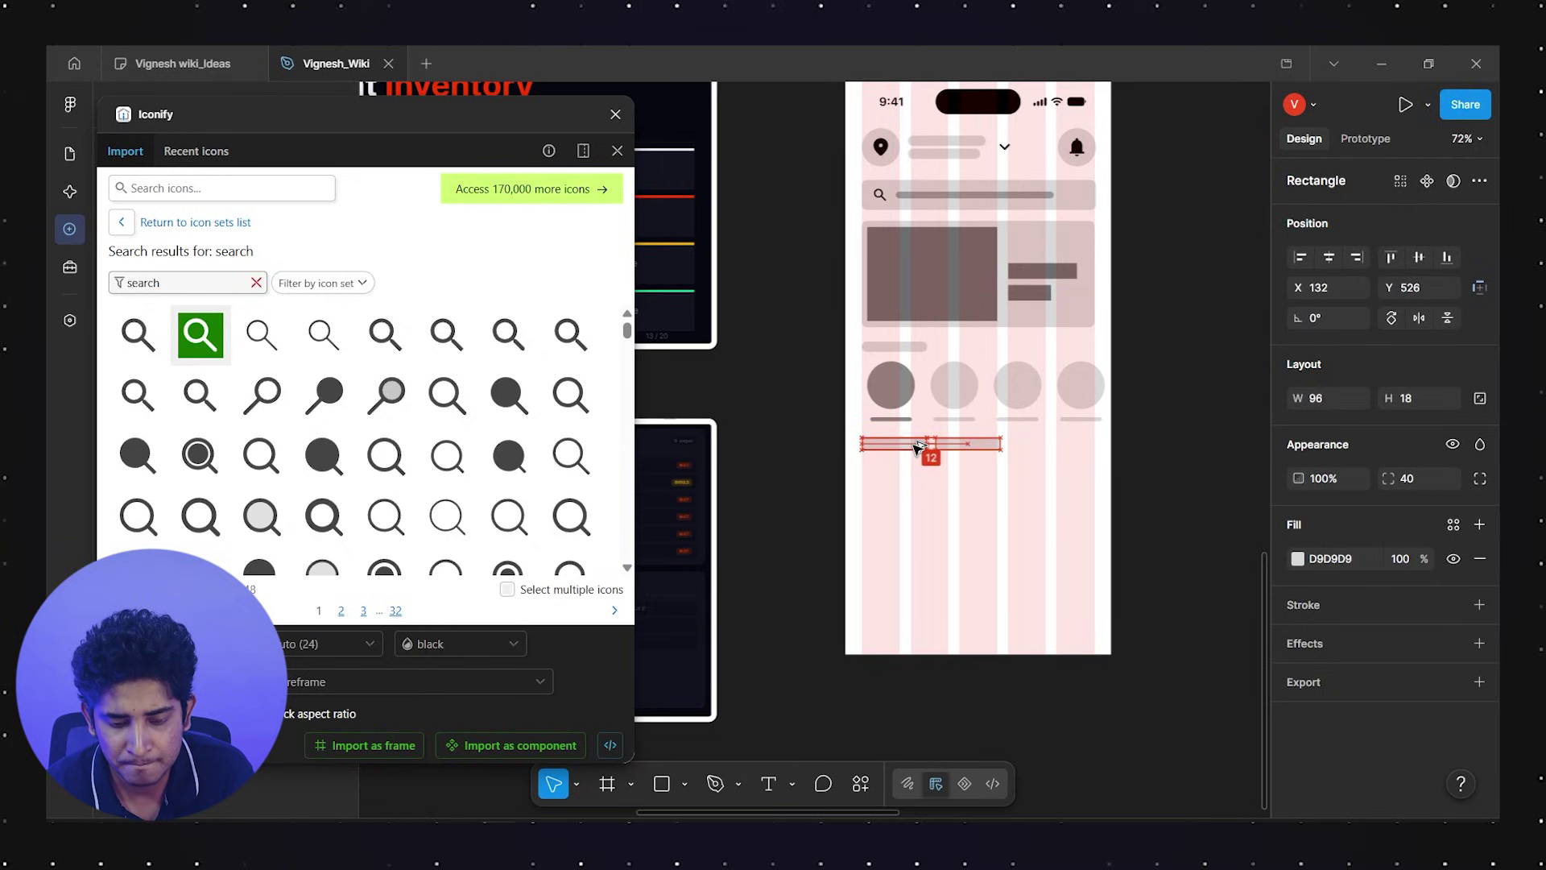
# Turn the bars below the categories into a horizontal auto layout row of four with 16 px spacing
pyautogui.keyDown('shift'); pyautogui.click(916, 446); pyautogui.keyUp('shift')
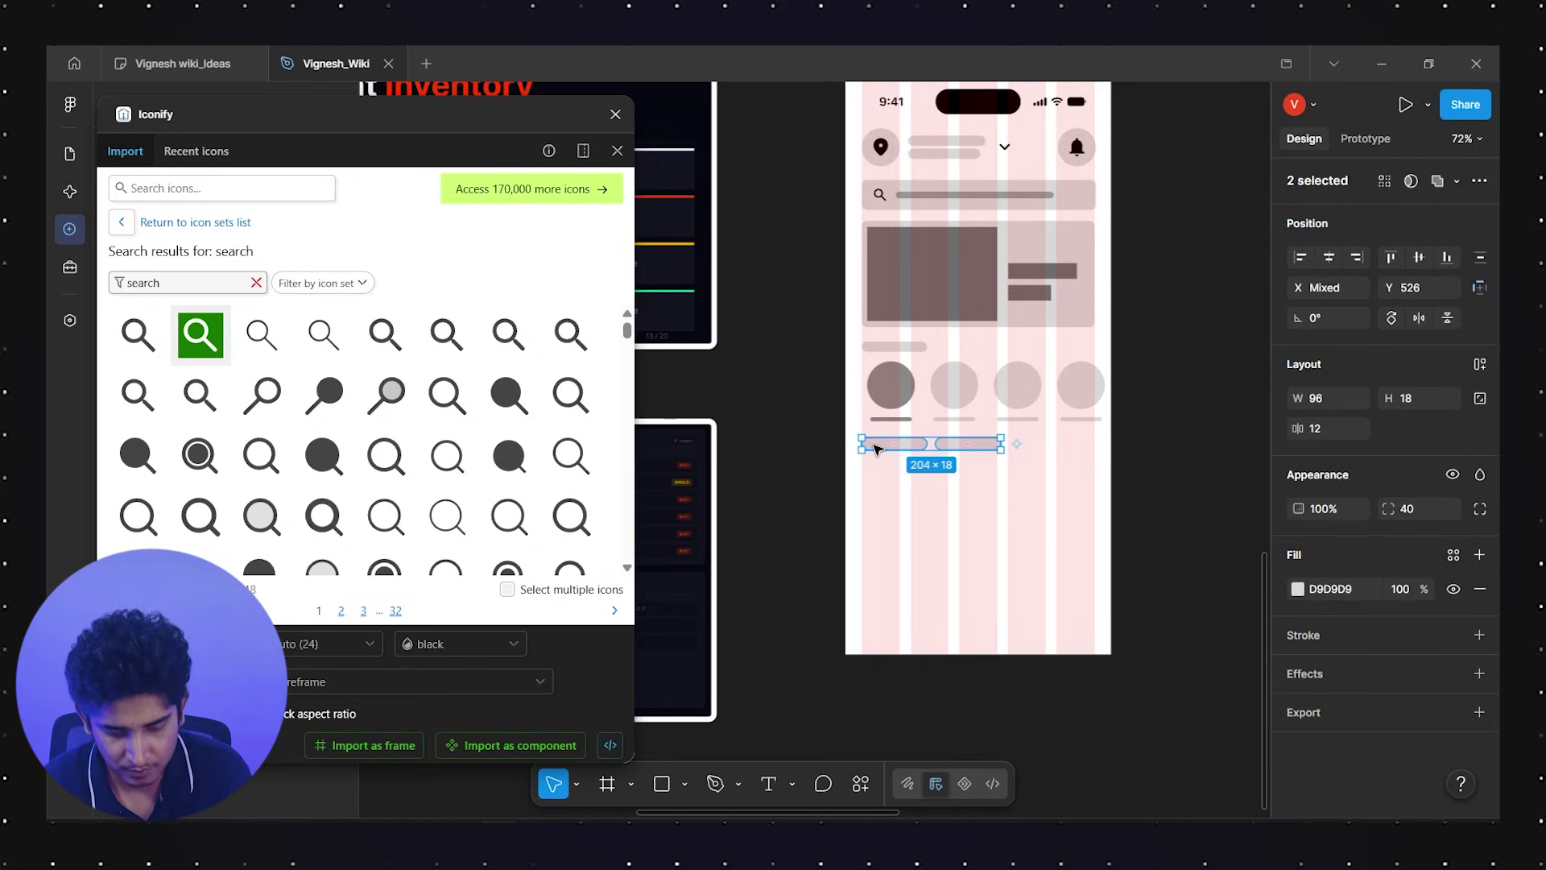
pyautogui.hotkey('shift', 'a')
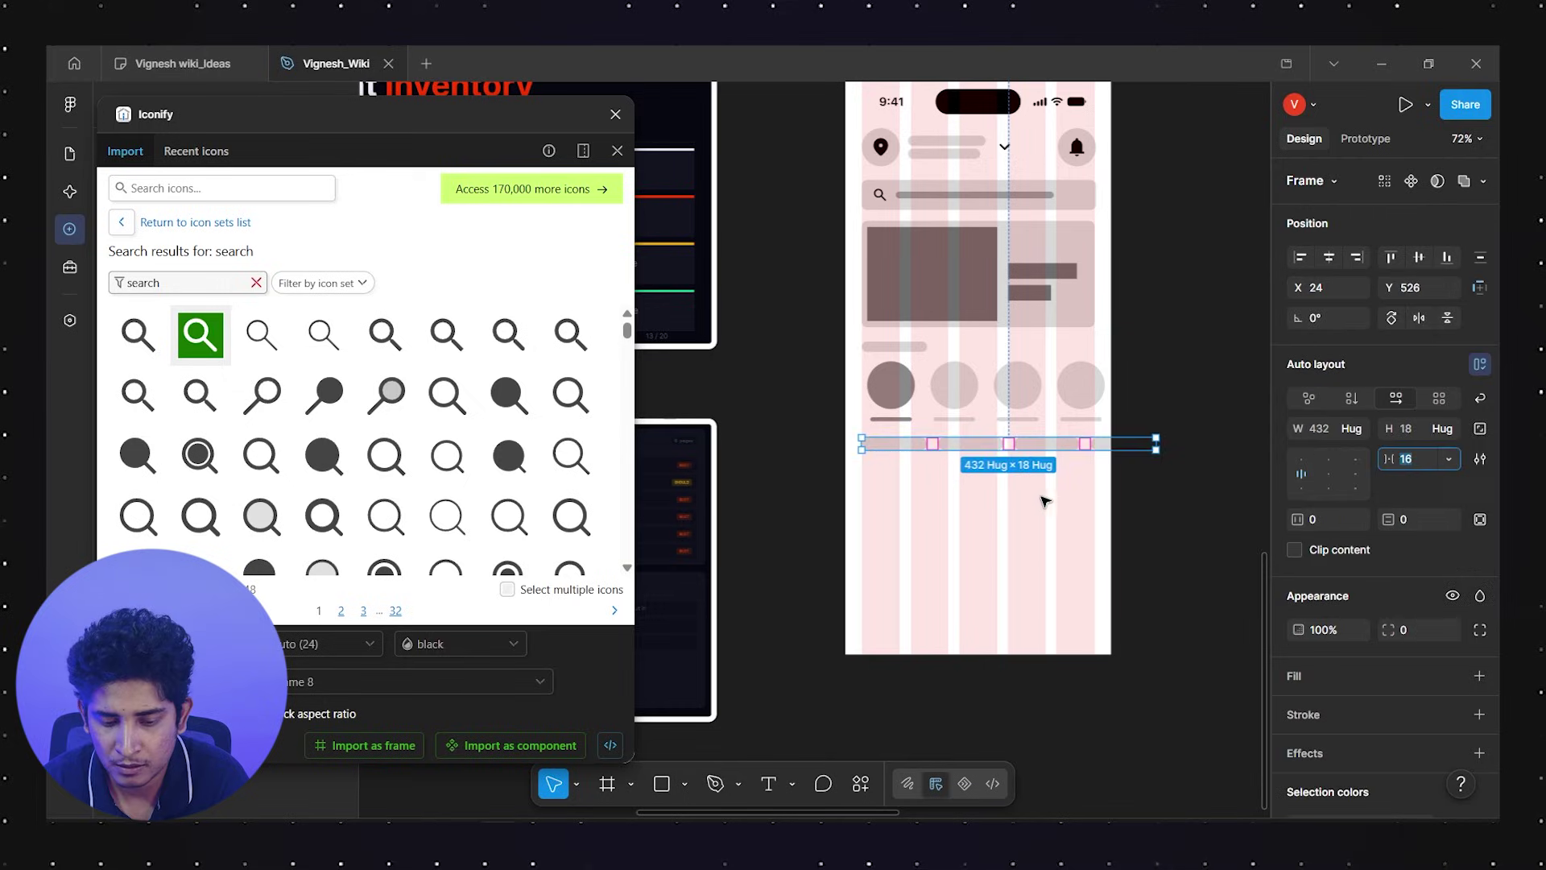
pyautogui.click(969, 476)
pyautogui.click(970, 443)
pyautogui.click(974, 443)
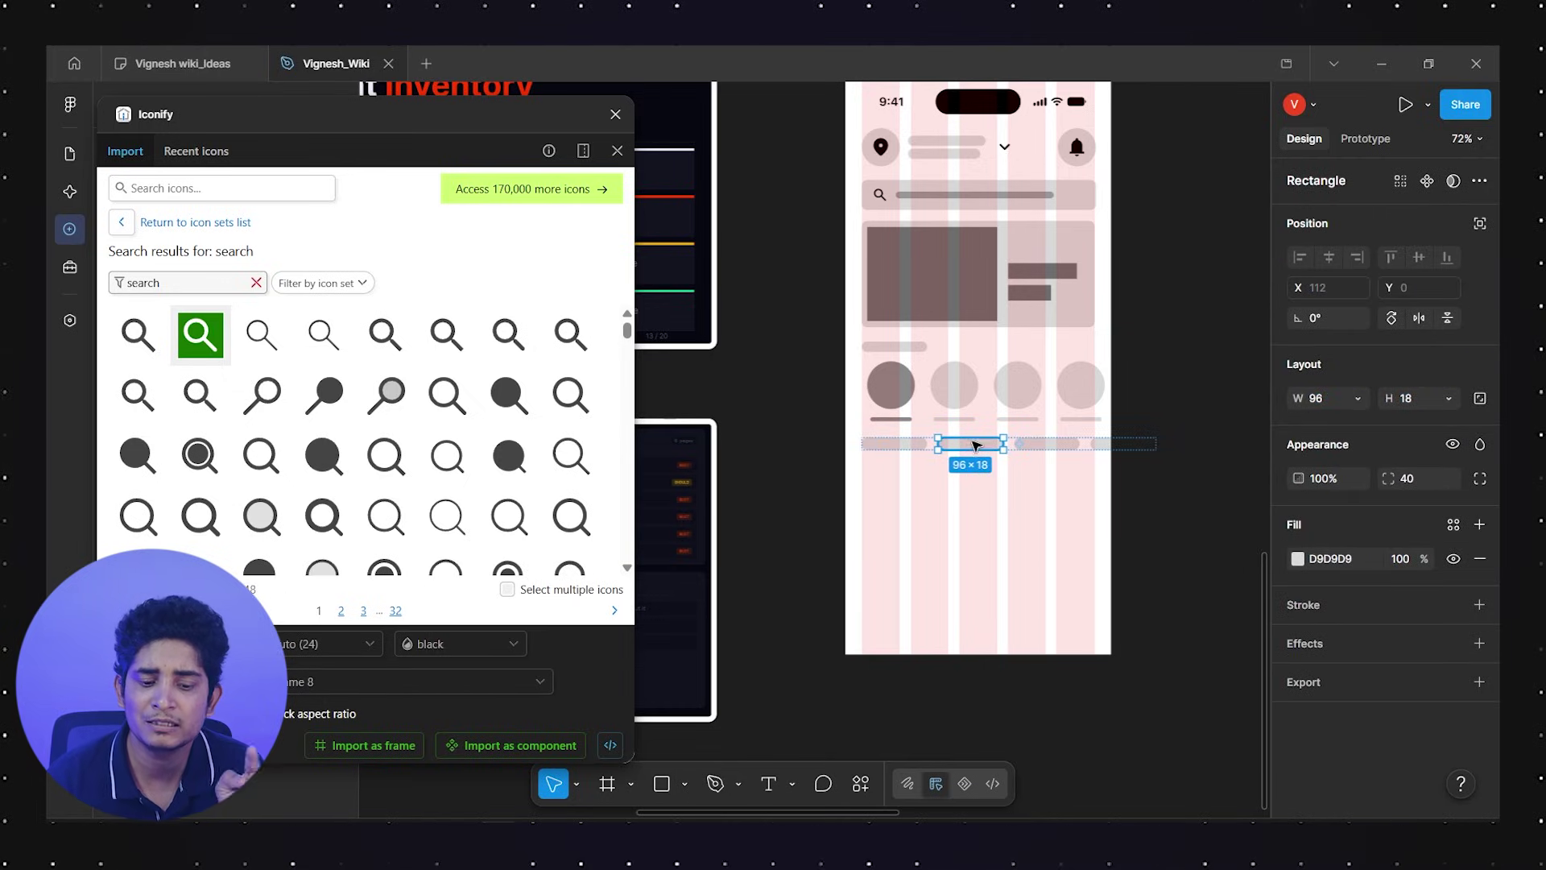
pyautogui.click(1048, 443)
pyautogui.press('Escape')
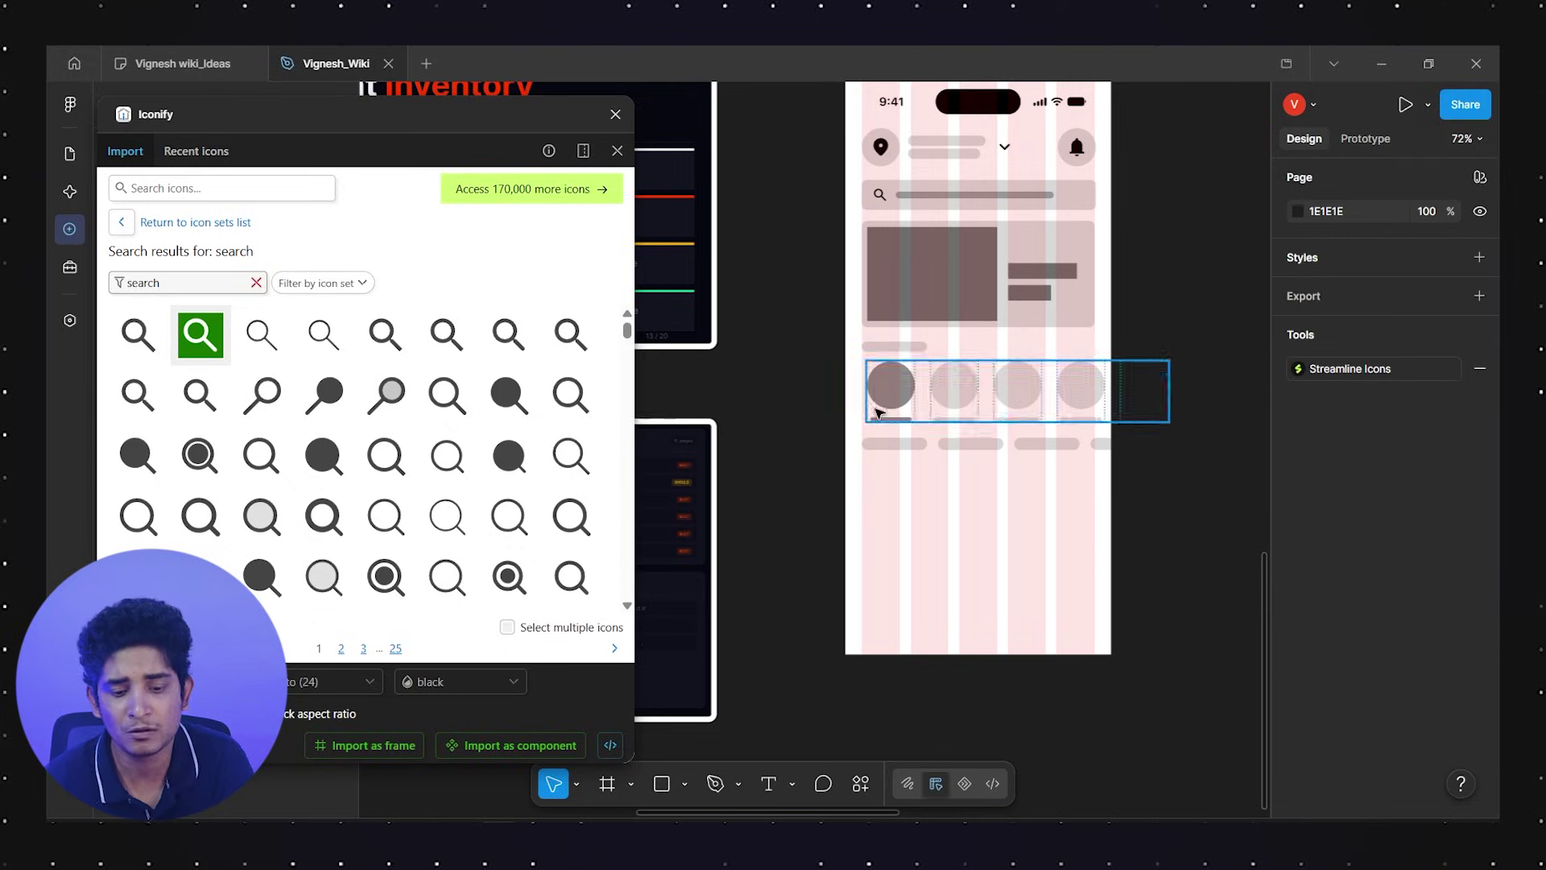
# Copy the heading bar from above the categories to below the chip row and widen it
pyautogui.click(892, 349)
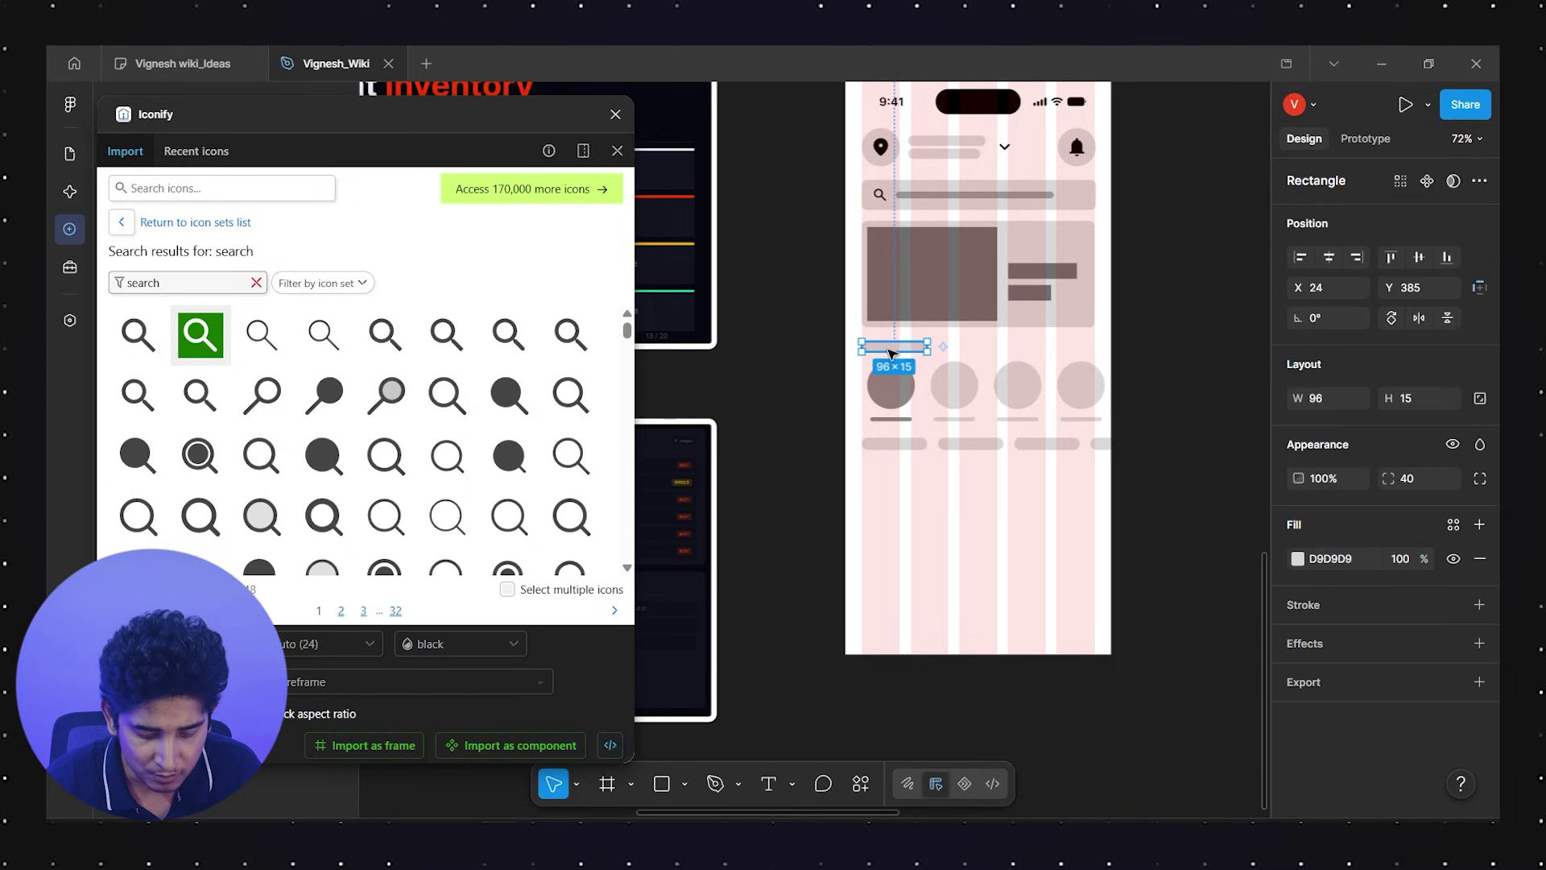
pyautogui.moveTo(891, 349); pyautogui.dragTo(958, 467)
pyautogui.click(891, 499)
pyautogui.click(918, 466)
pyautogui.click(955, 556)
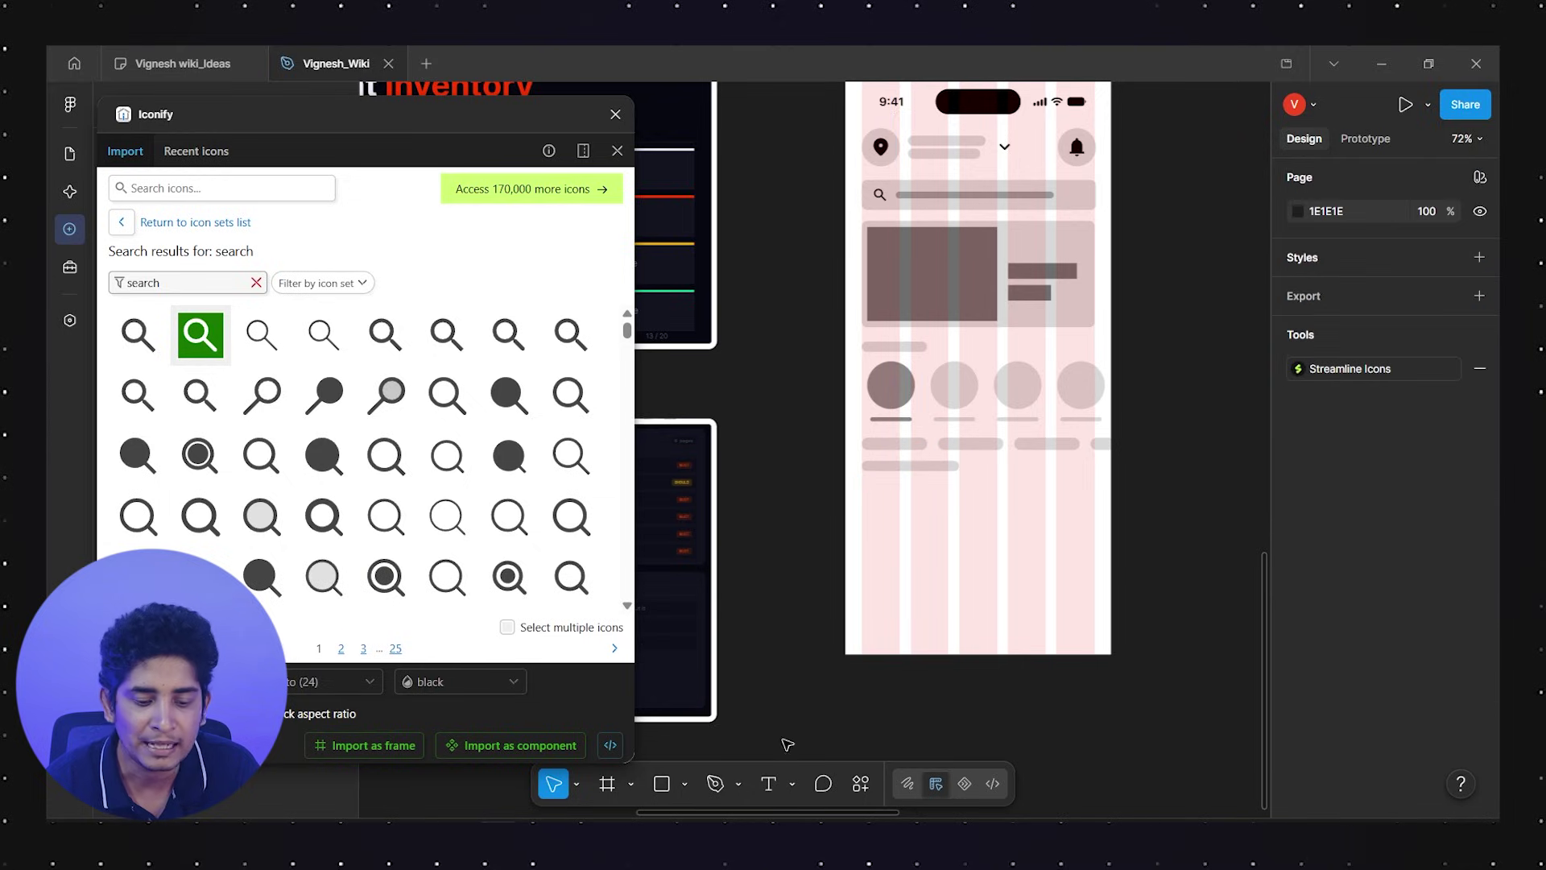
# Draw a card rectangle about 344 × 122 across the columns below the new heading bar and move it up to Y 591
pyautogui.click(662, 783)
pyautogui.moveTo(864, 488)
pyautogui.mouseDown()
pyautogui.moveTo(1104, 562)
pyautogui.moveTo(1104, 590)
pyautogui.moveTo(976, 573)
pyautogui.moveTo(1096, 572)
pyautogui.mouseUp()
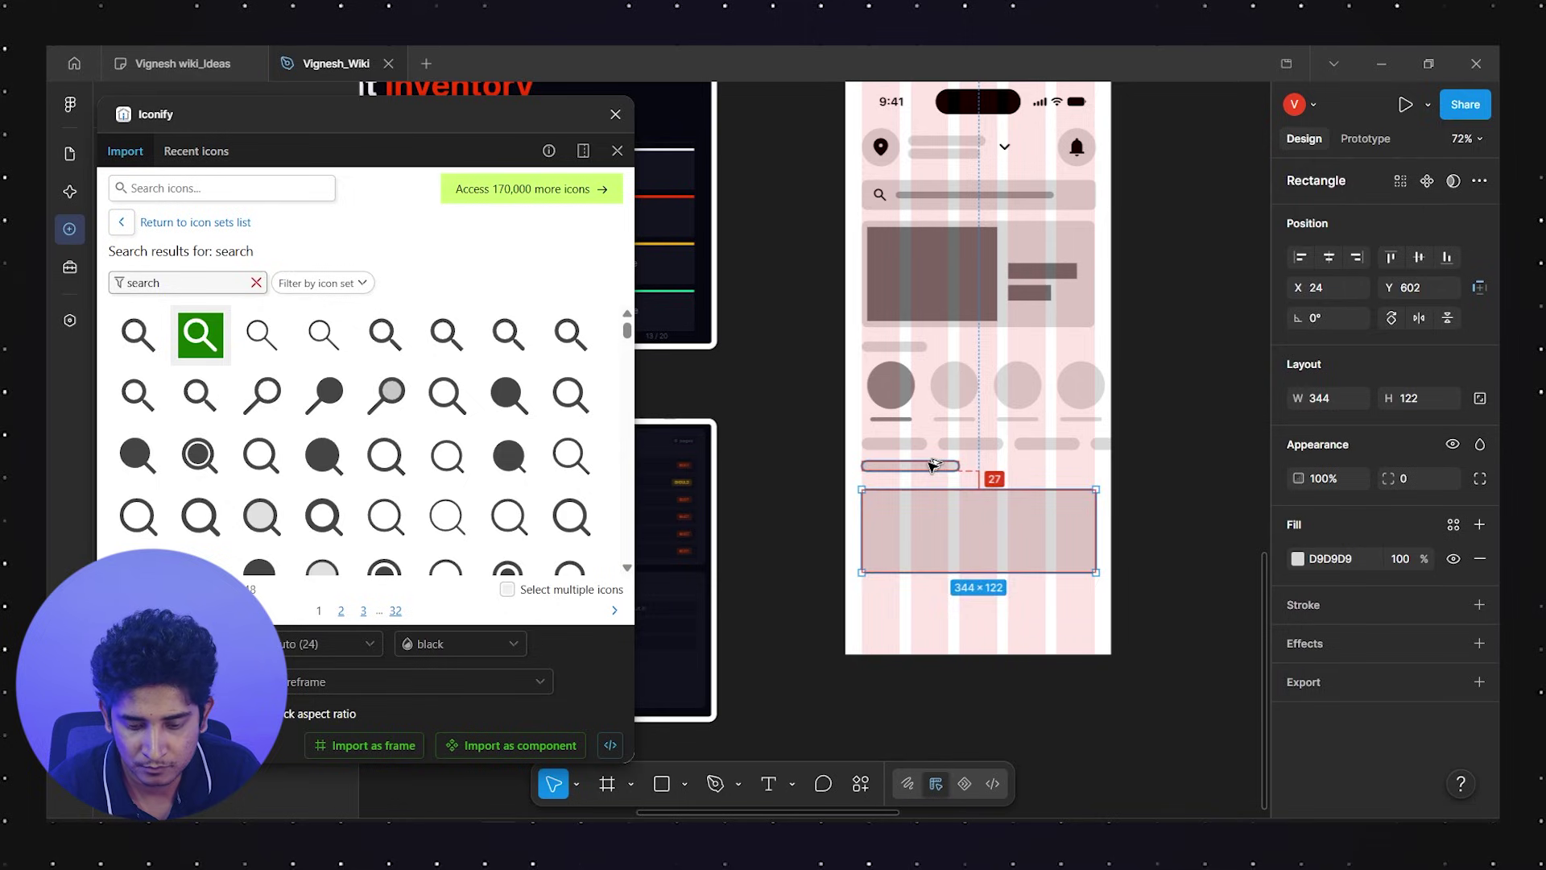
pyautogui.press('Up')
pyautogui.press('Up')
pyautogui.press('Up')
pyautogui.press('Up')
pyautogui.press('Up')
pyautogui.press('Up')
pyautogui.press('Up')
pyautogui.press('Up')
pyautogui.press('Up')
pyautogui.press('Up')
pyautogui.press('Up')
pyautogui.press('Up')
pyautogui.press('Up')
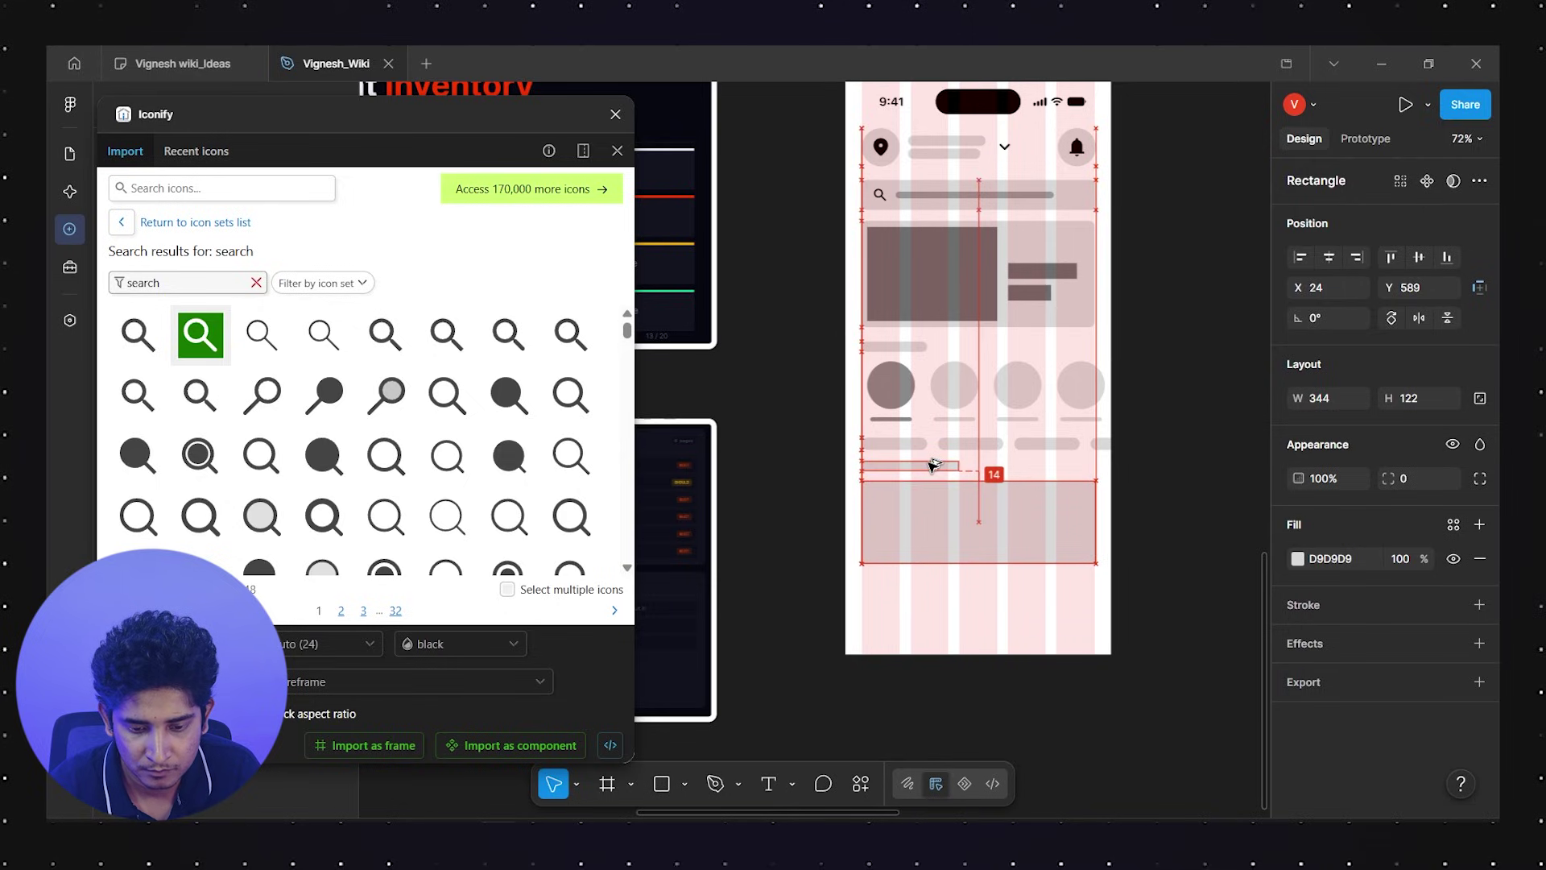
pyautogui.press('Down')
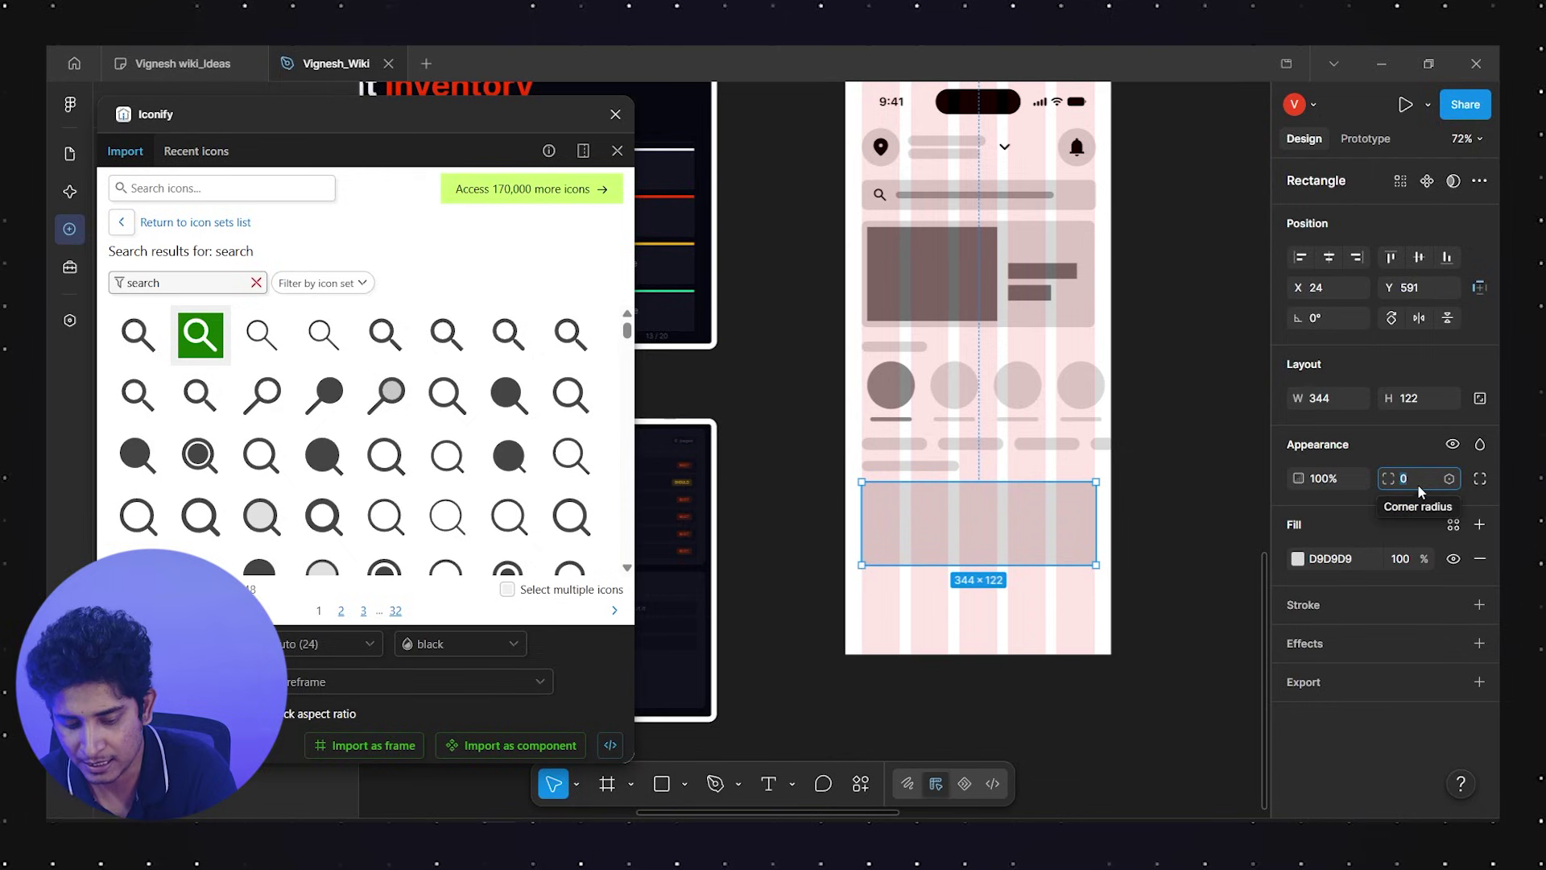
# Set the card rectangle's corner radius to 8
pyautogui.write('8')
pyautogui.press('Escape')
pyautogui.click(1006, 553)
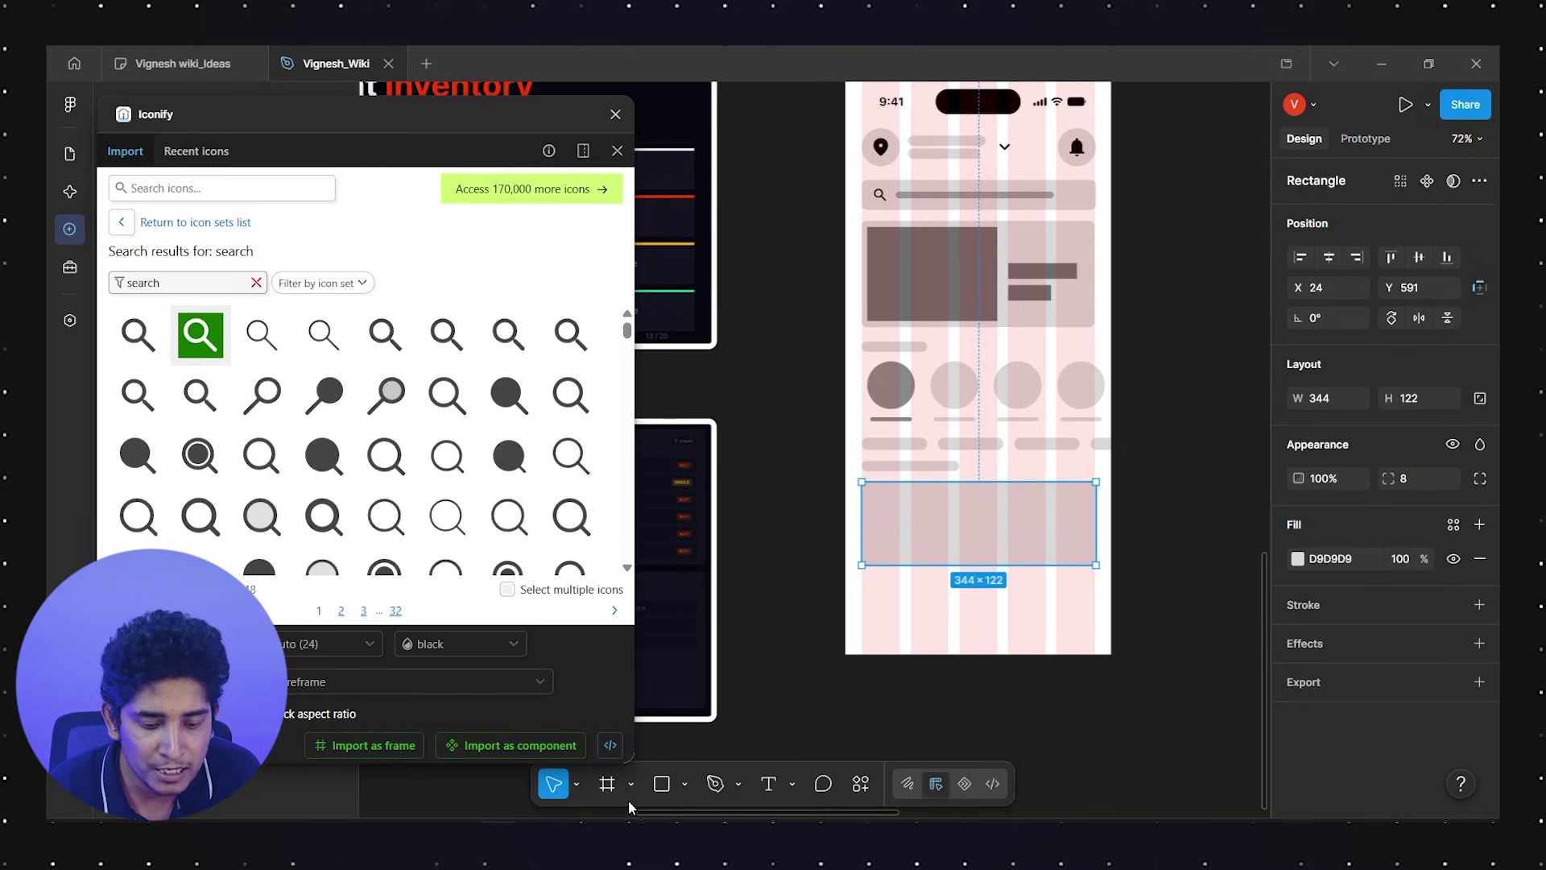
# Draw an image placeholder about 162 × 98 inside the card's left side and fill it with dark grey
pyautogui.click(665, 785)
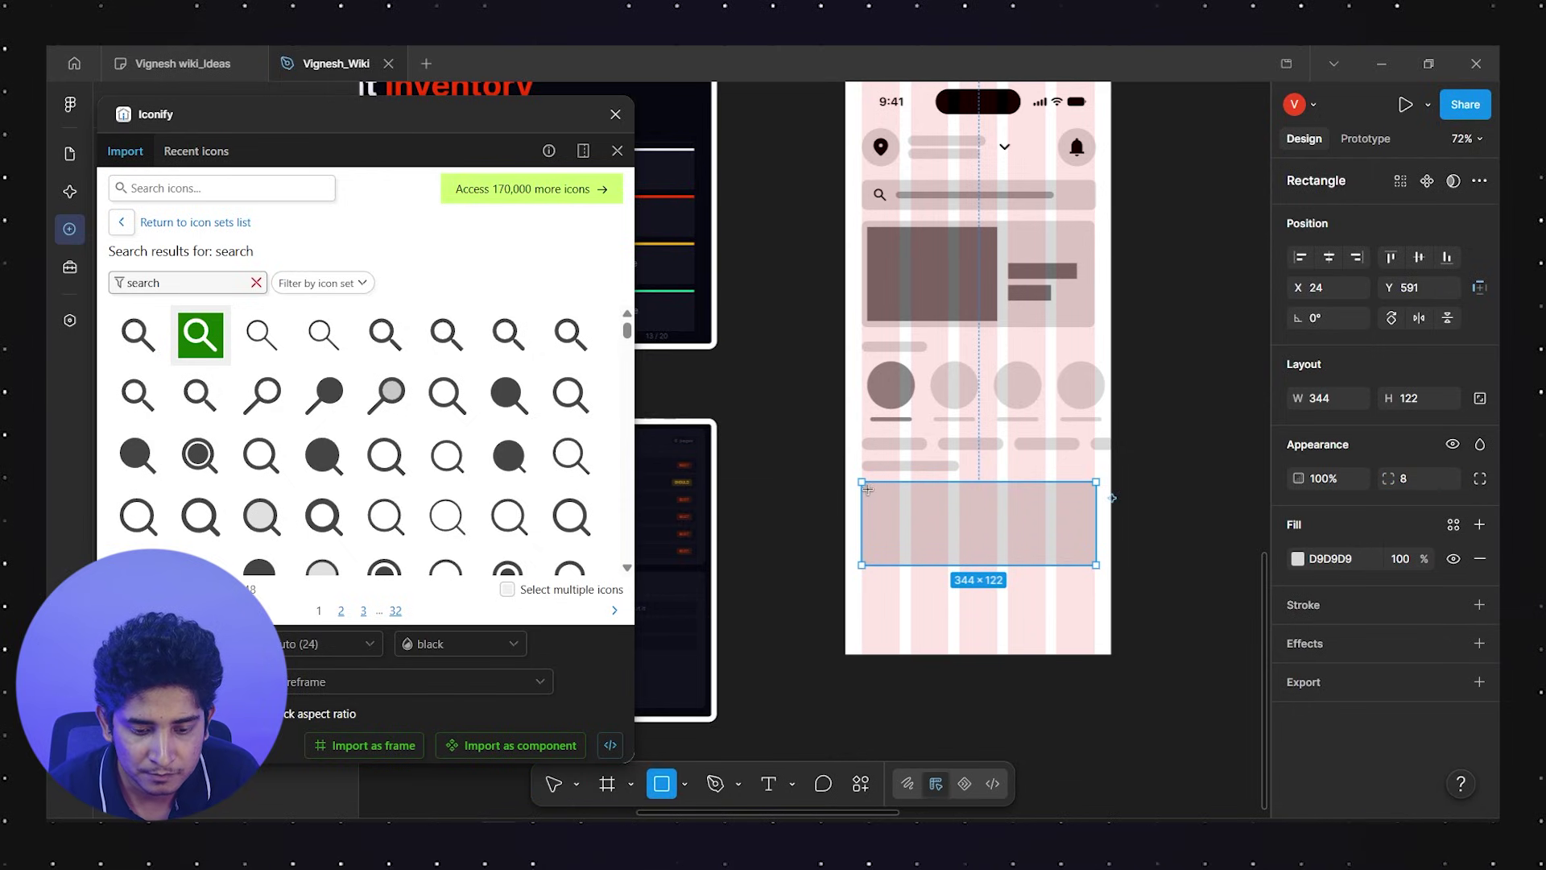
pyautogui.moveTo(867, 489); pyautogui.dragTo(979, 557)
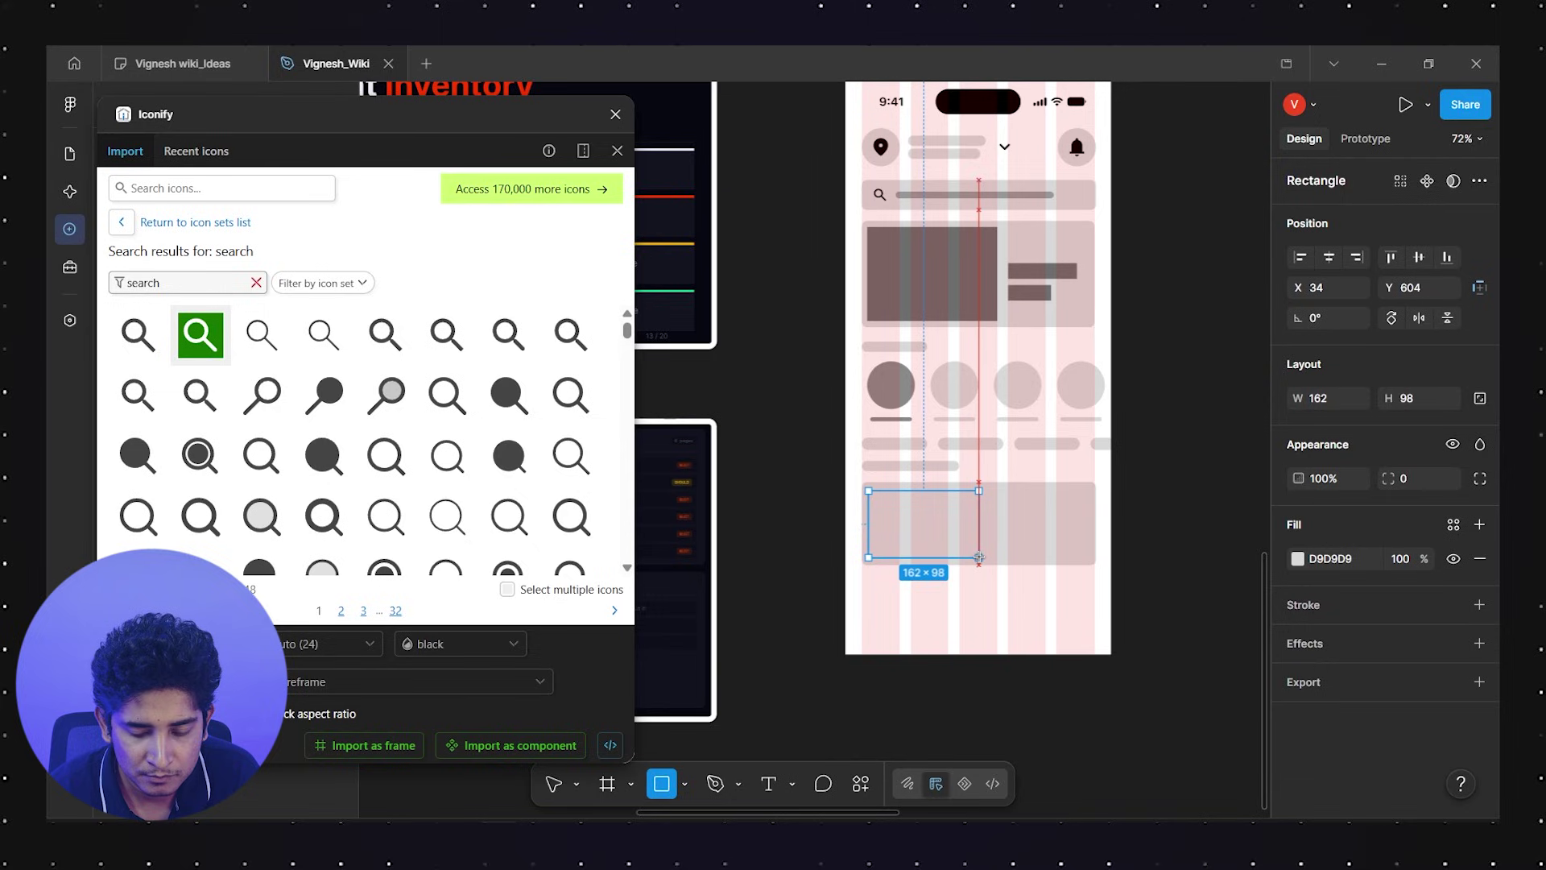
pyautogui.click(1297, 558)
pyautogui.moveTo(1130, 543); pyautogui.dragTo(970, 556)
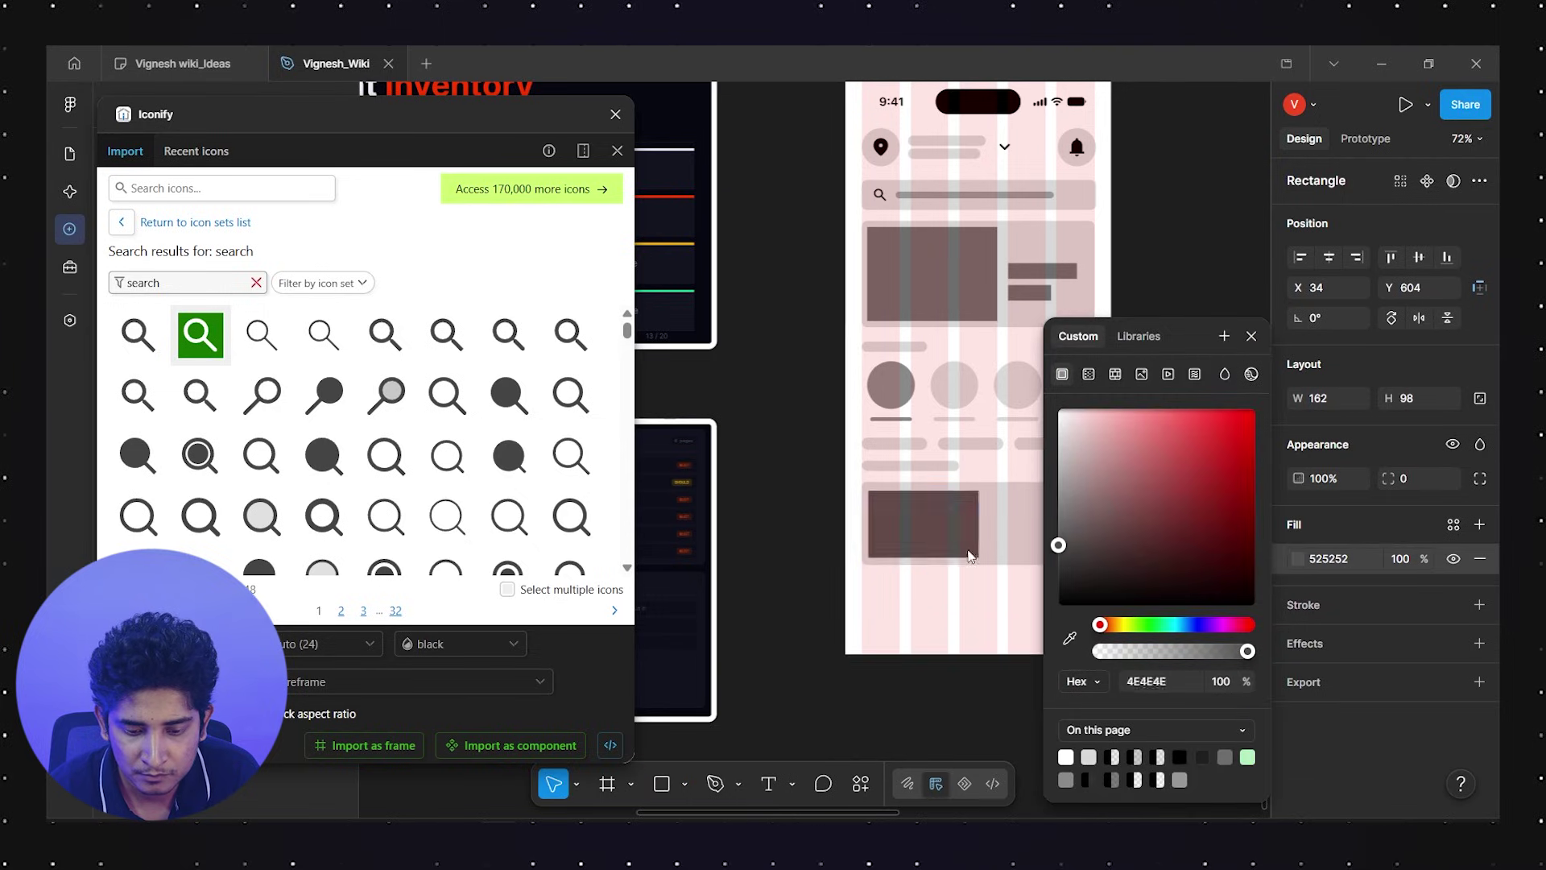
pyautogui.click(1220, 229)
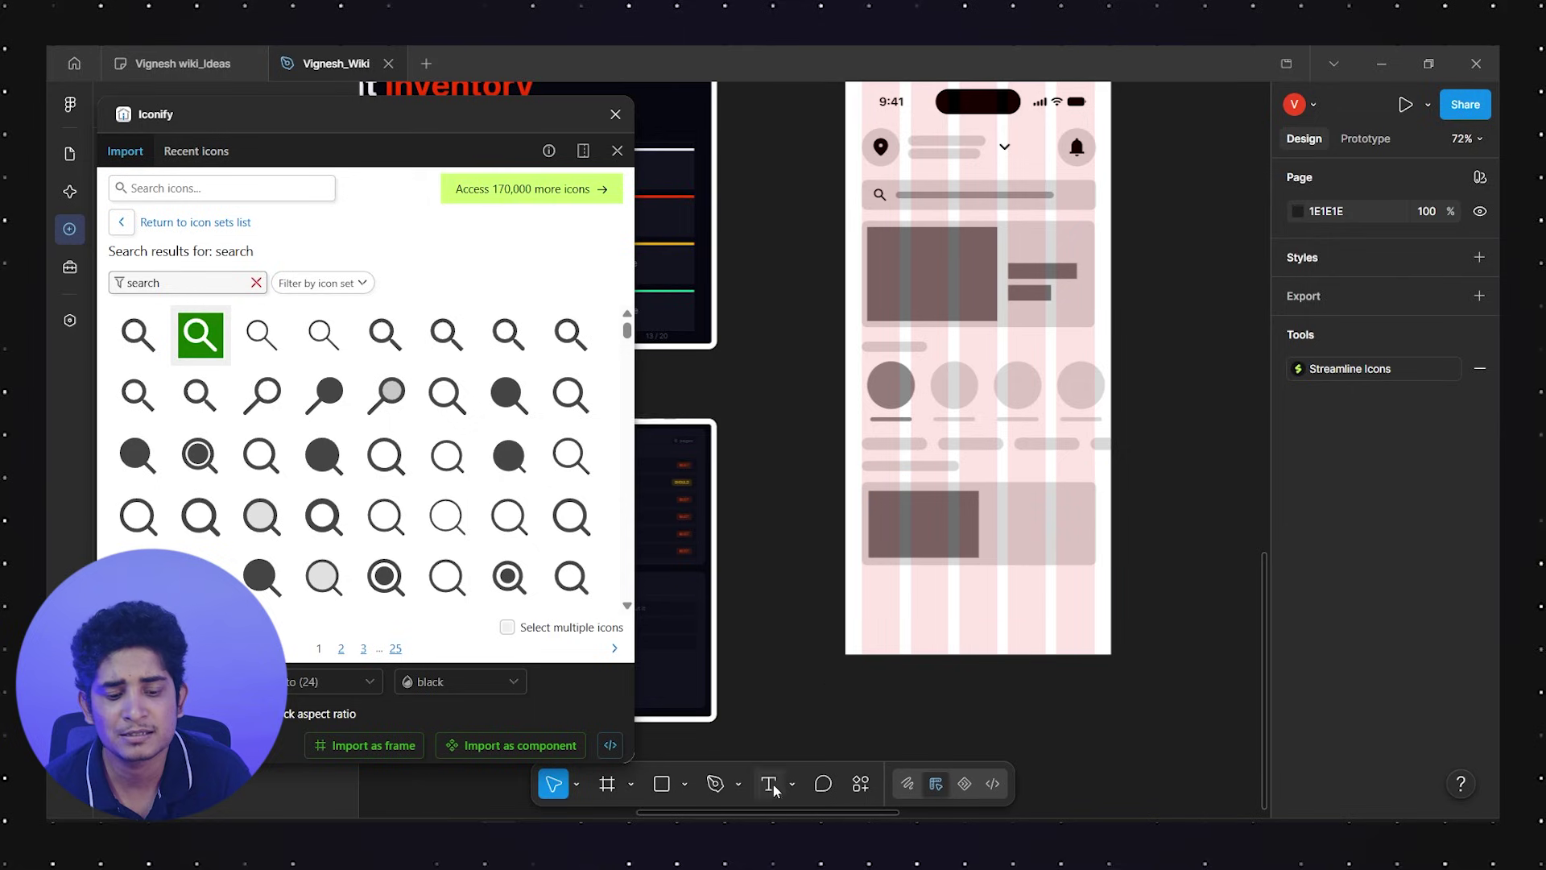
# Draw a text bar about 143 × 18 beside the card image and fill it with the banner image's grey, 6D6D6D
pyautogui.click(661, 783)
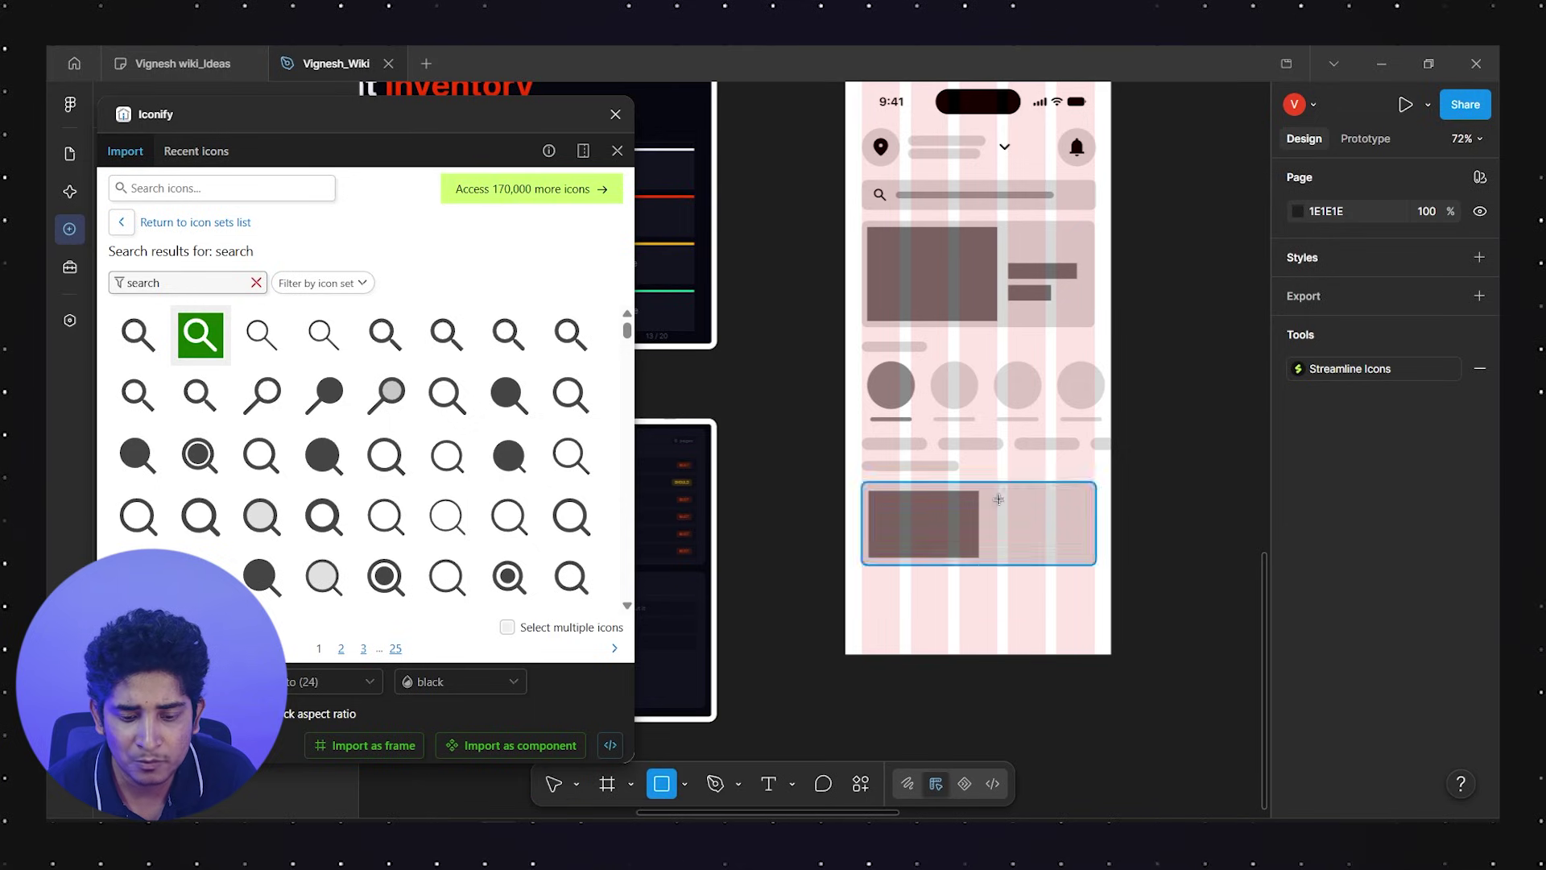
pyautogui.moveTo(988, 497); pyautogui.dragTo(1086, 509)
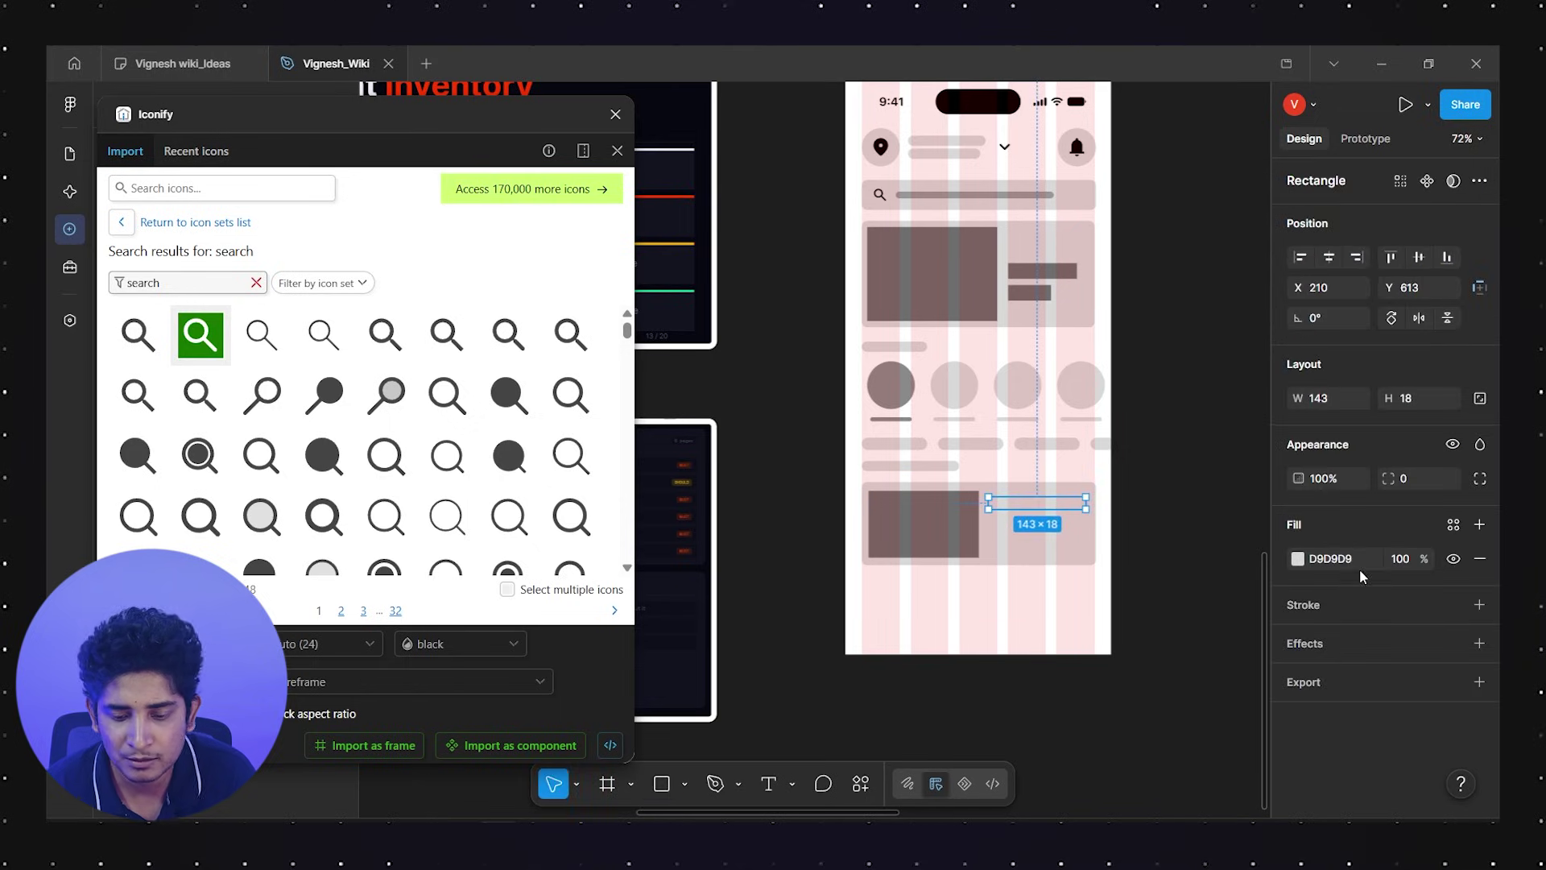
pyautogui.click(1298, 558)
pyautogui.click(1070, 638)
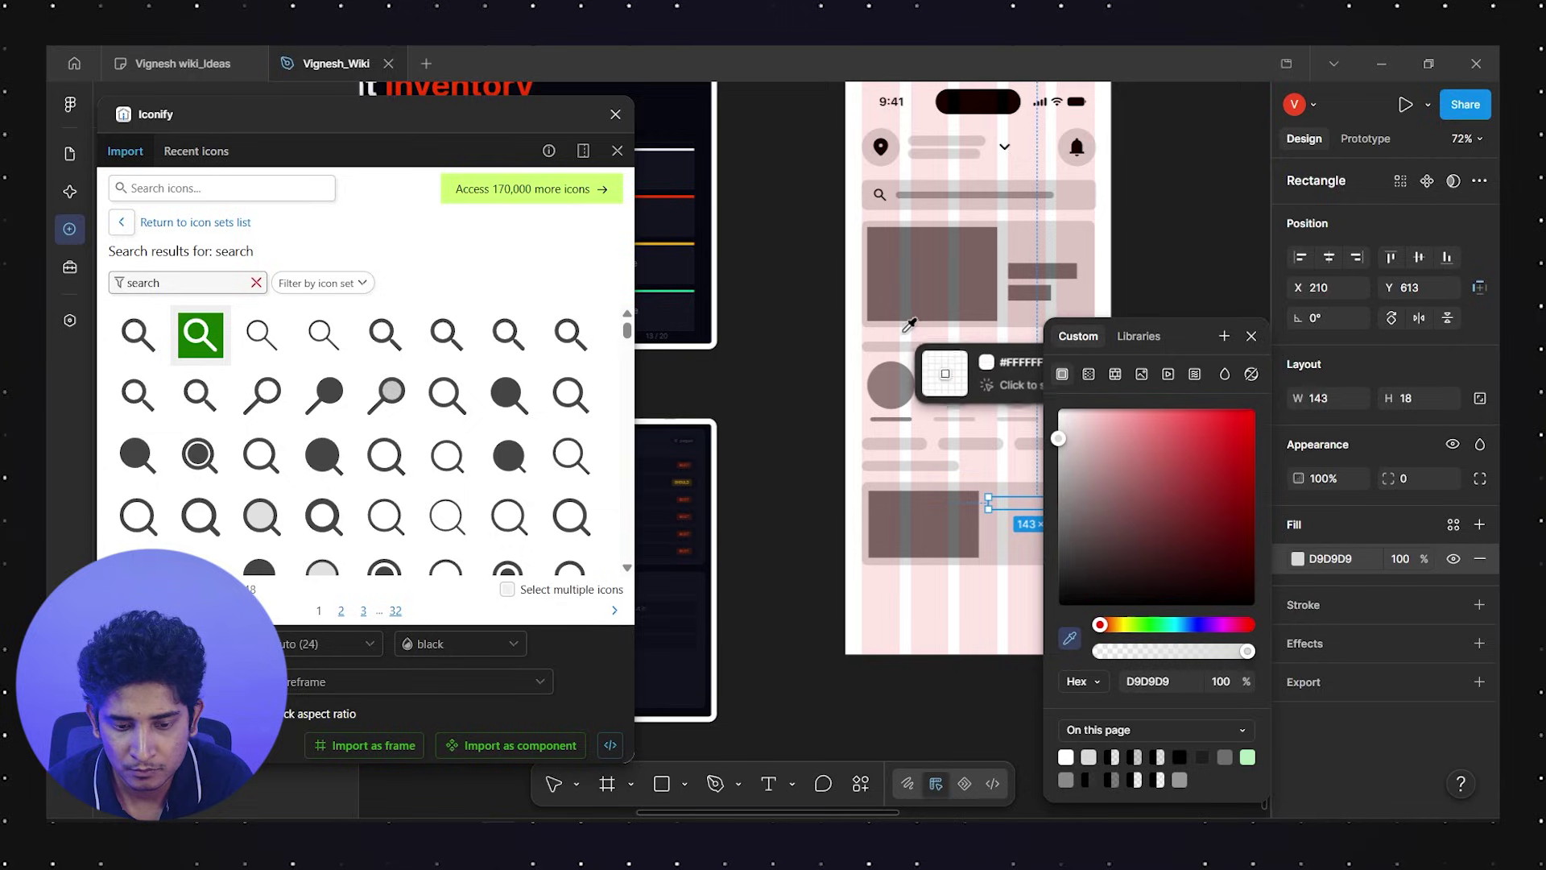
pyautogui.click(926, 273)
pyautogui.click(1227, 297)
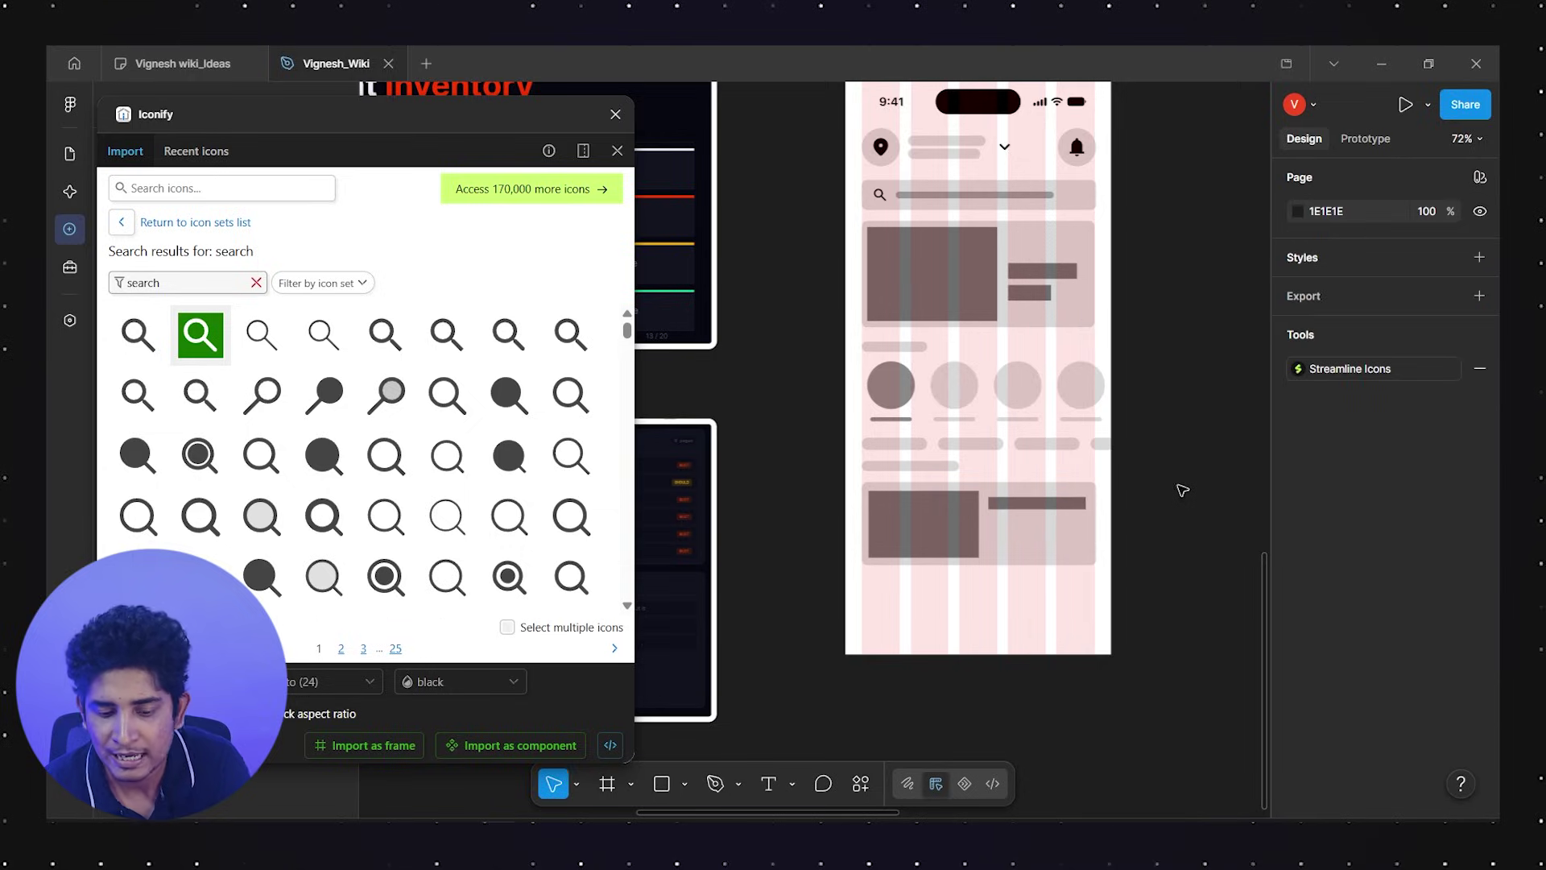
# Place a copy of the card's text bar below it at Y 644 and narrow it to a width of 130
pyautogui.scroll(-2, 1055, 504)
pyautogui.click(1057, 427)
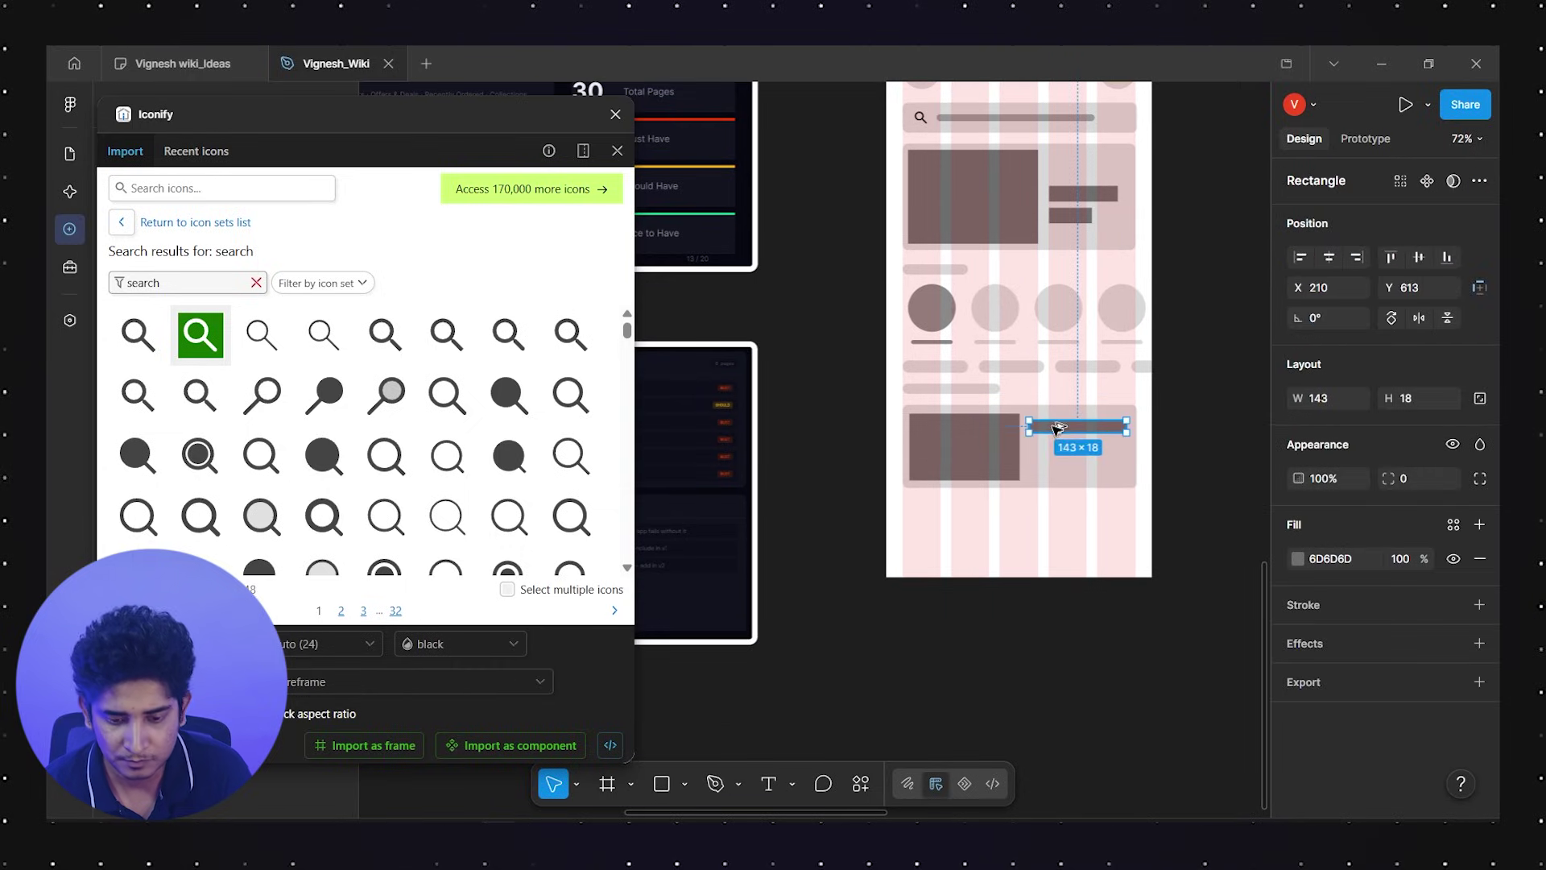
pyautogui.moveTo(1057, 428); pyautogui.dragTo(1117, 447)
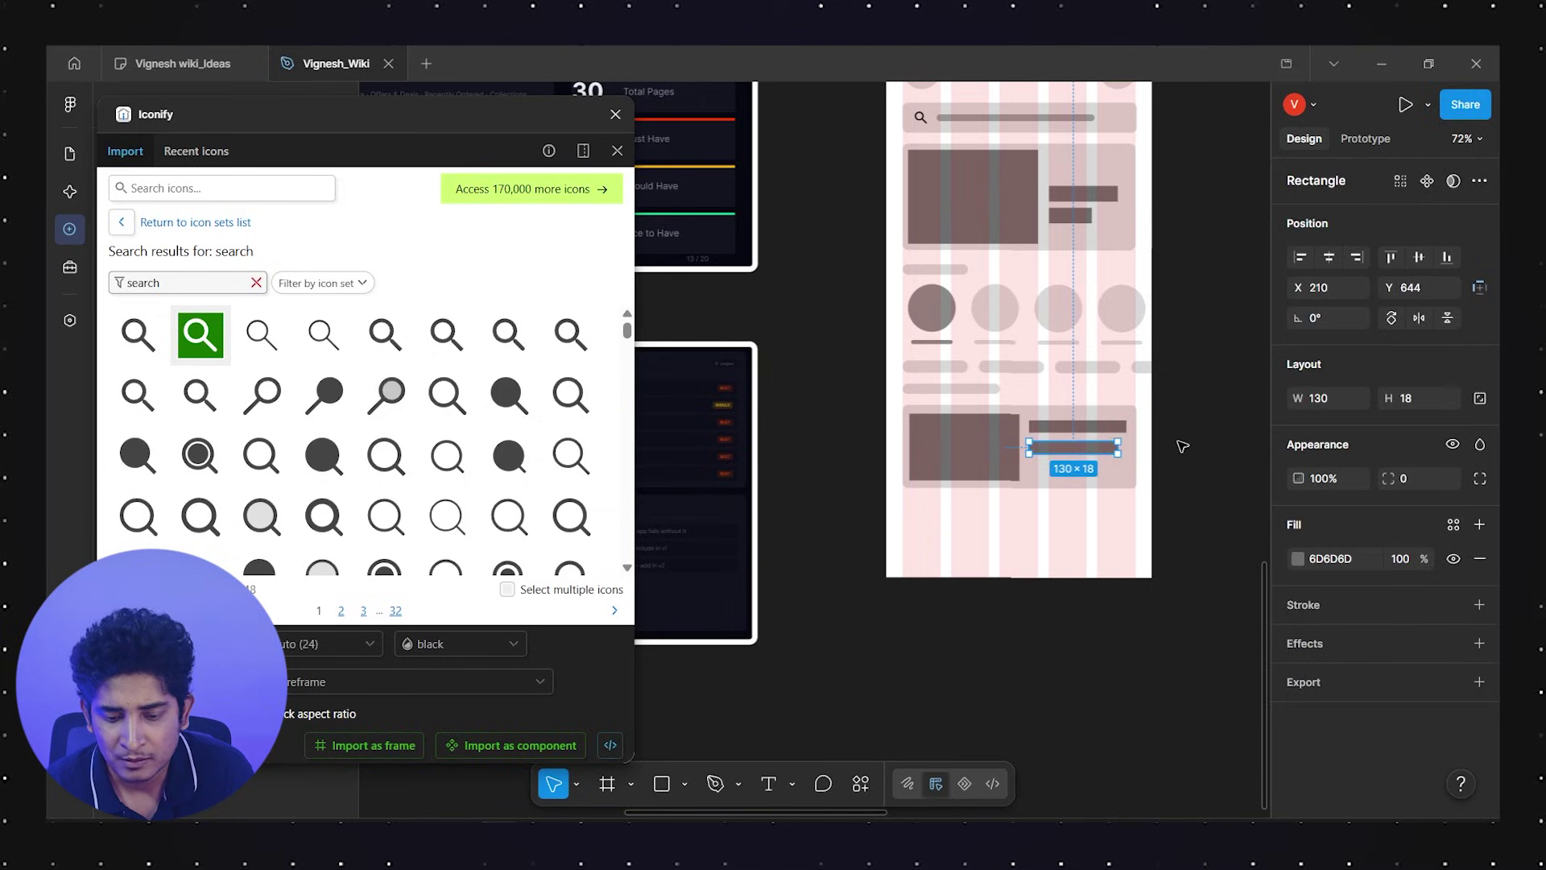
pyautogui.click(1182, 447)
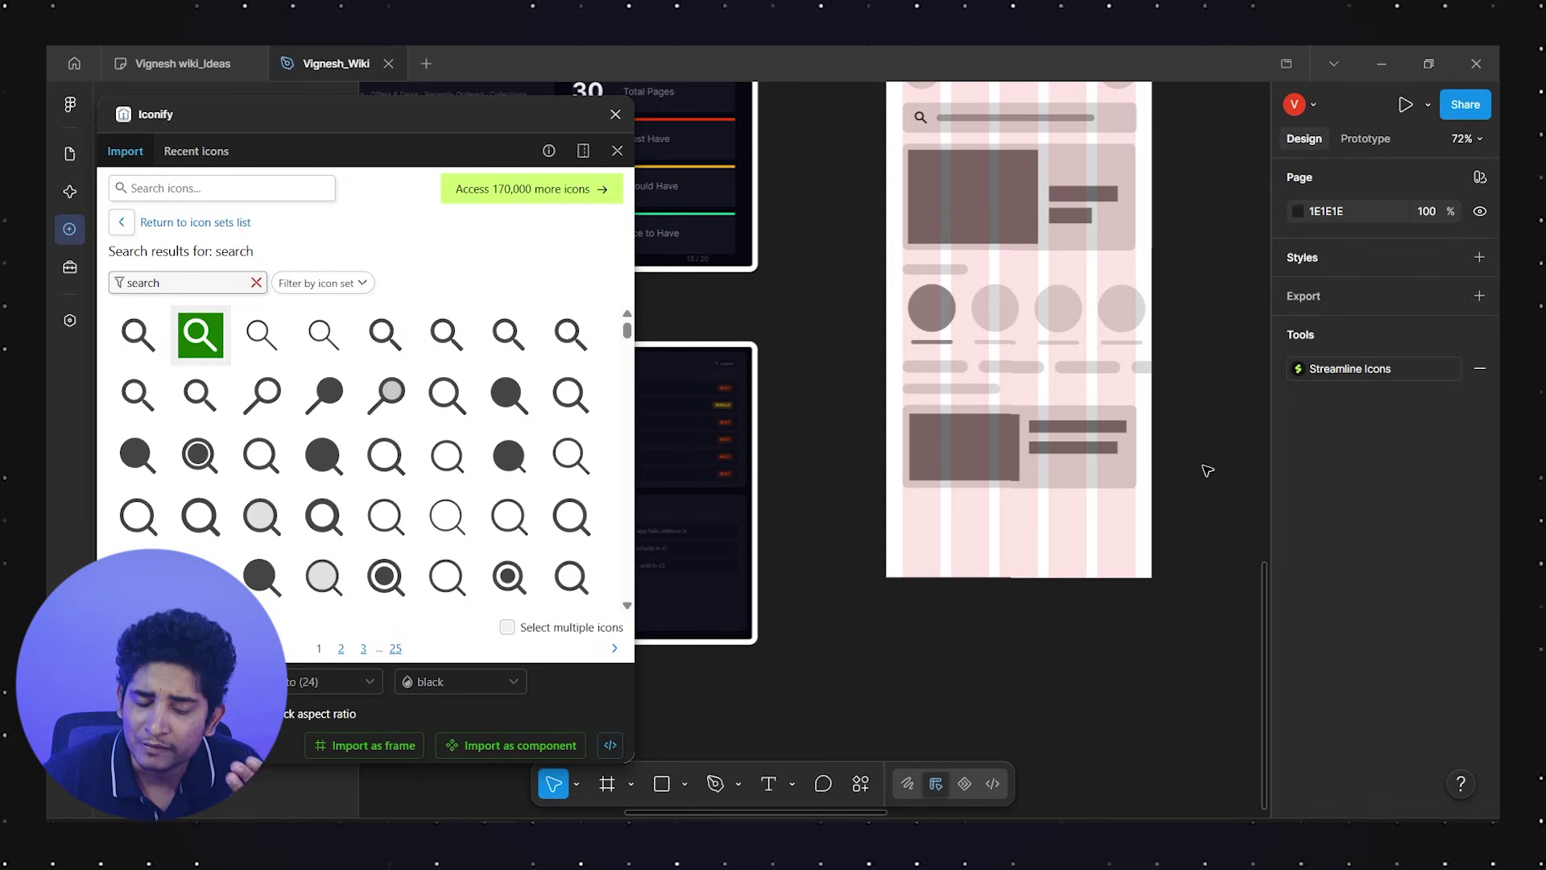
# Check the restaurant card contents in the home screen element list and examine the reference pizza restaurant card
pyautogui.scroll(-5, 1207, 471)
pyautogui.hscroll(-5, 1204, 469)
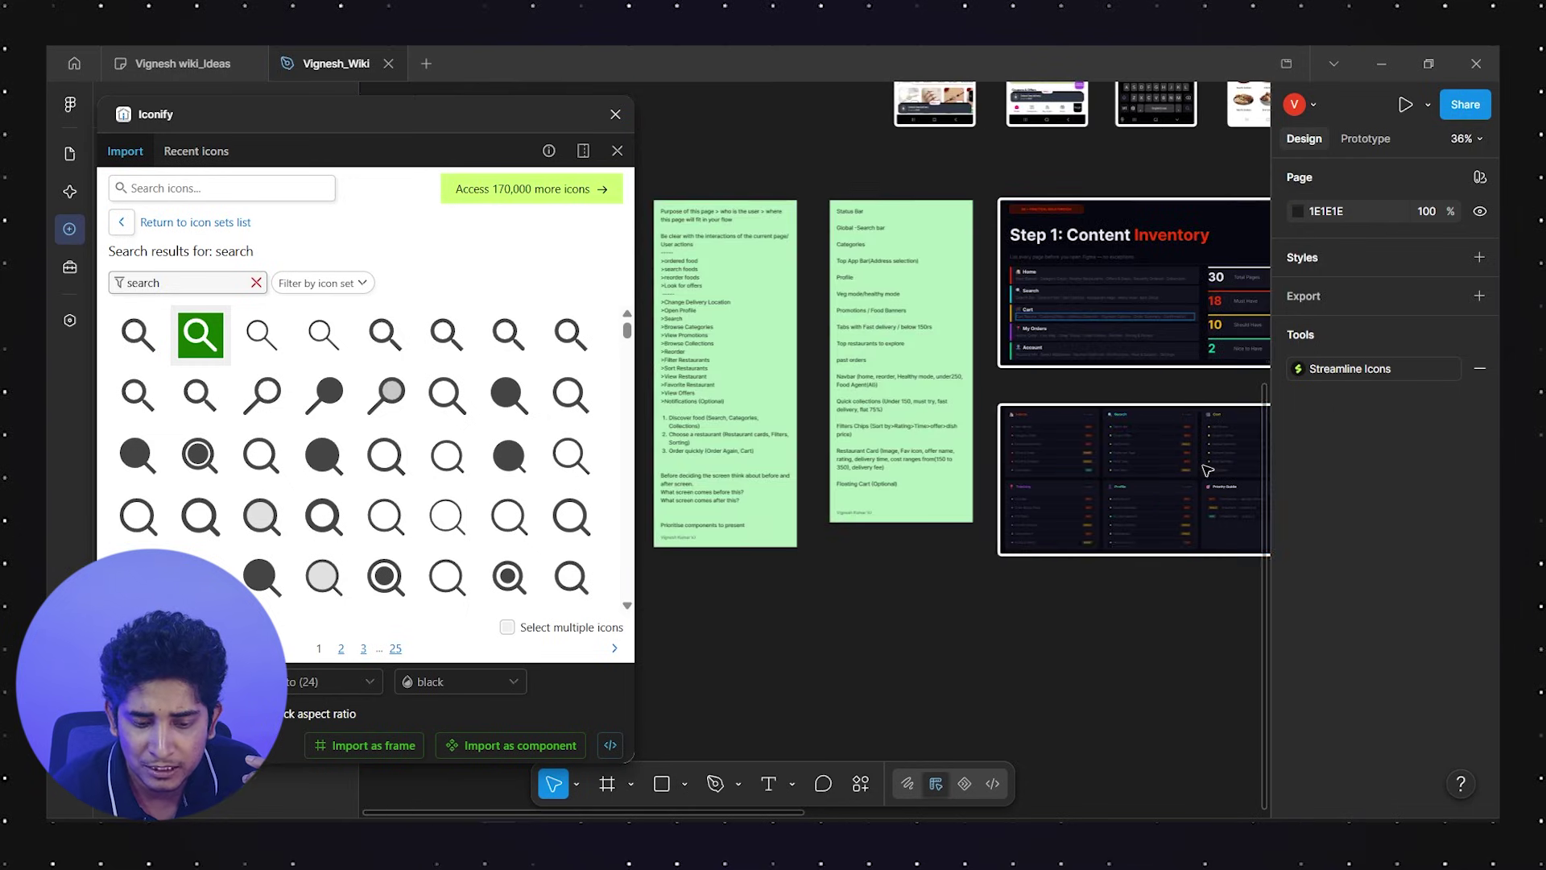
pyautogui.scroll(5, 940, 412)
pyautogui.scroll(3, 940, 412)
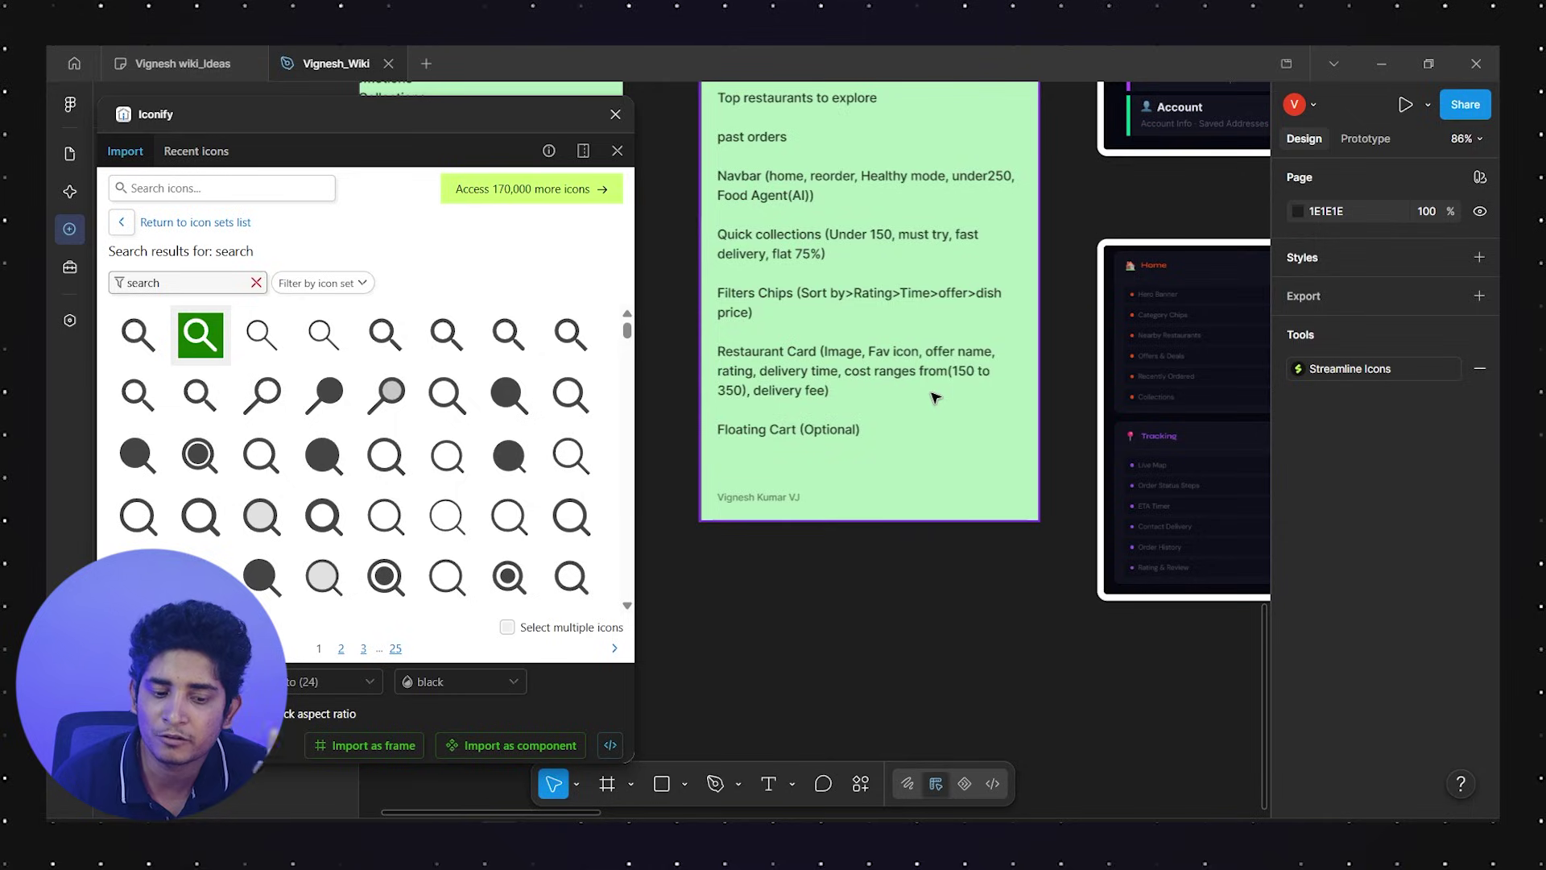
pyautogui.click(946, 634)
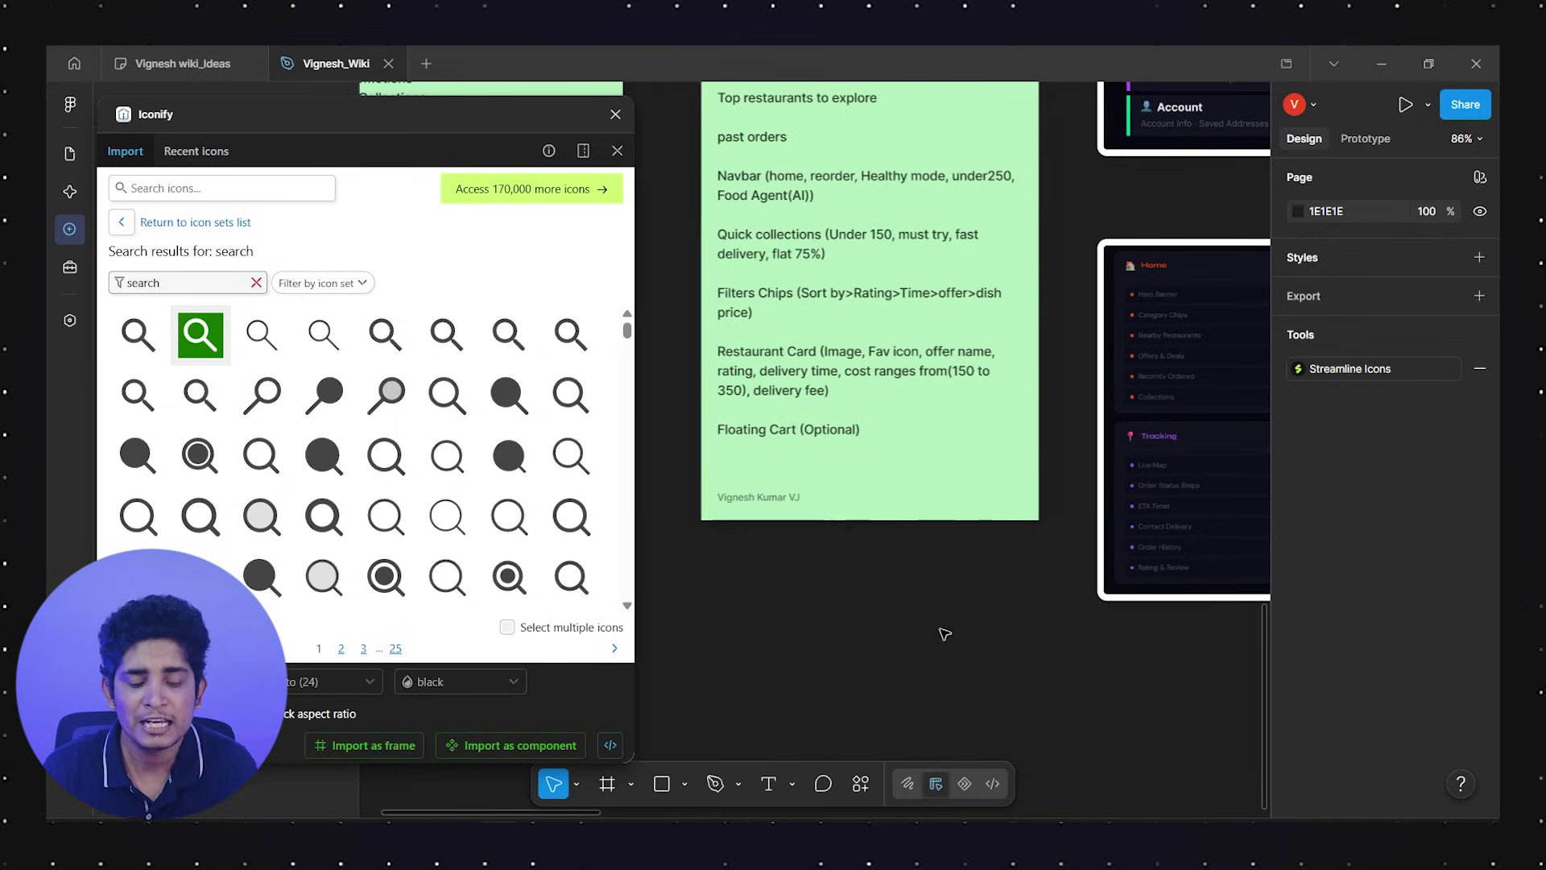
pyautogui.hscroll(5, 1081, 685)
pyautogui.scroll(3, 800, 645)
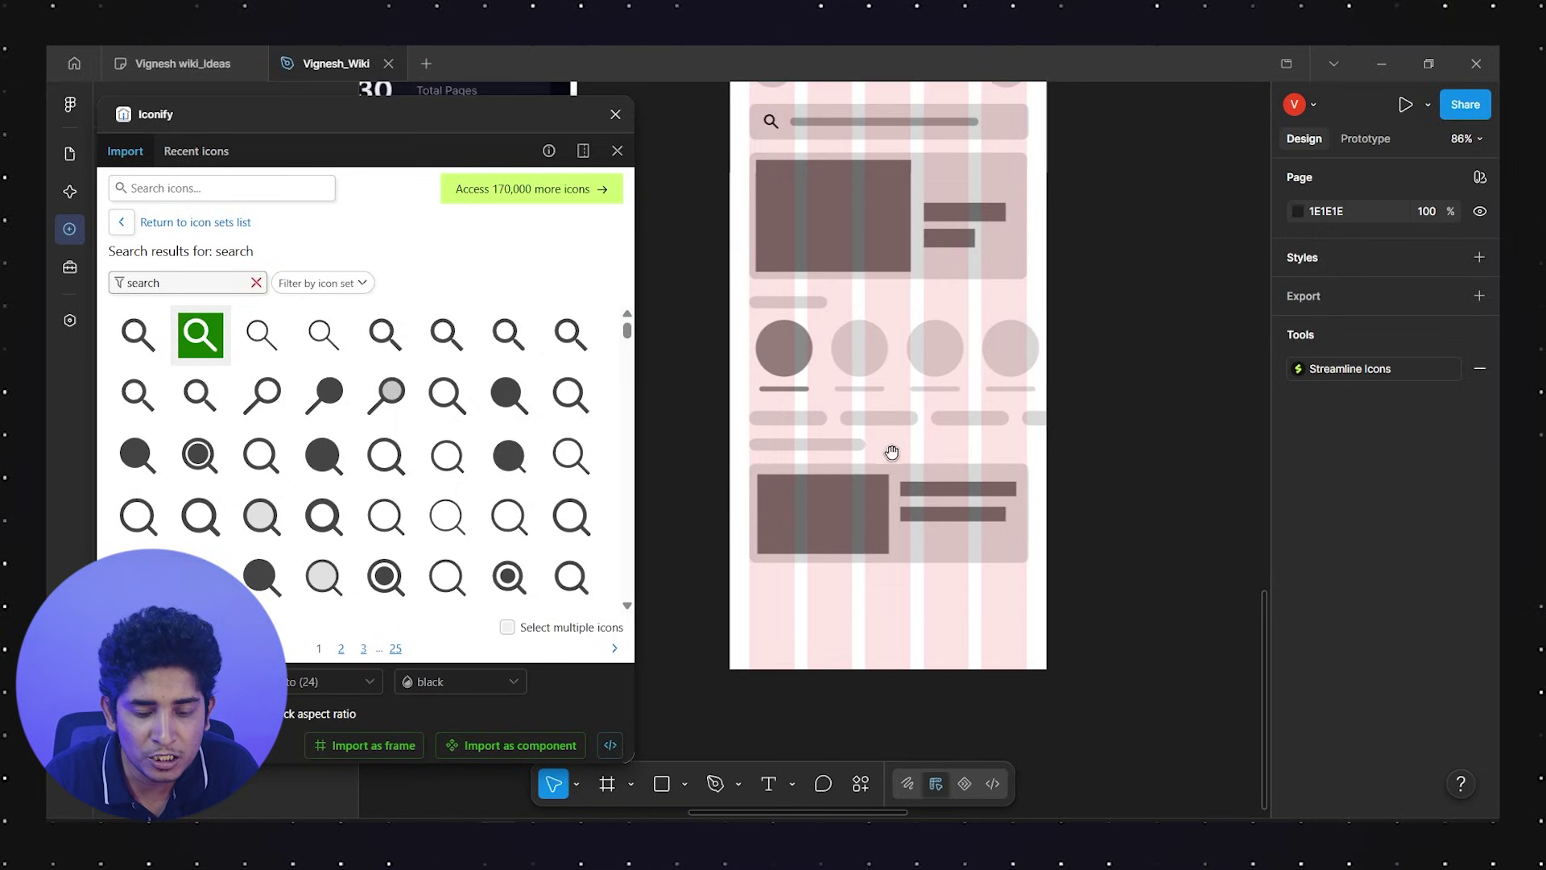
pyautogui.scroll(-5, 945, 442)
pyautogui.scroll(10, 946, 442)
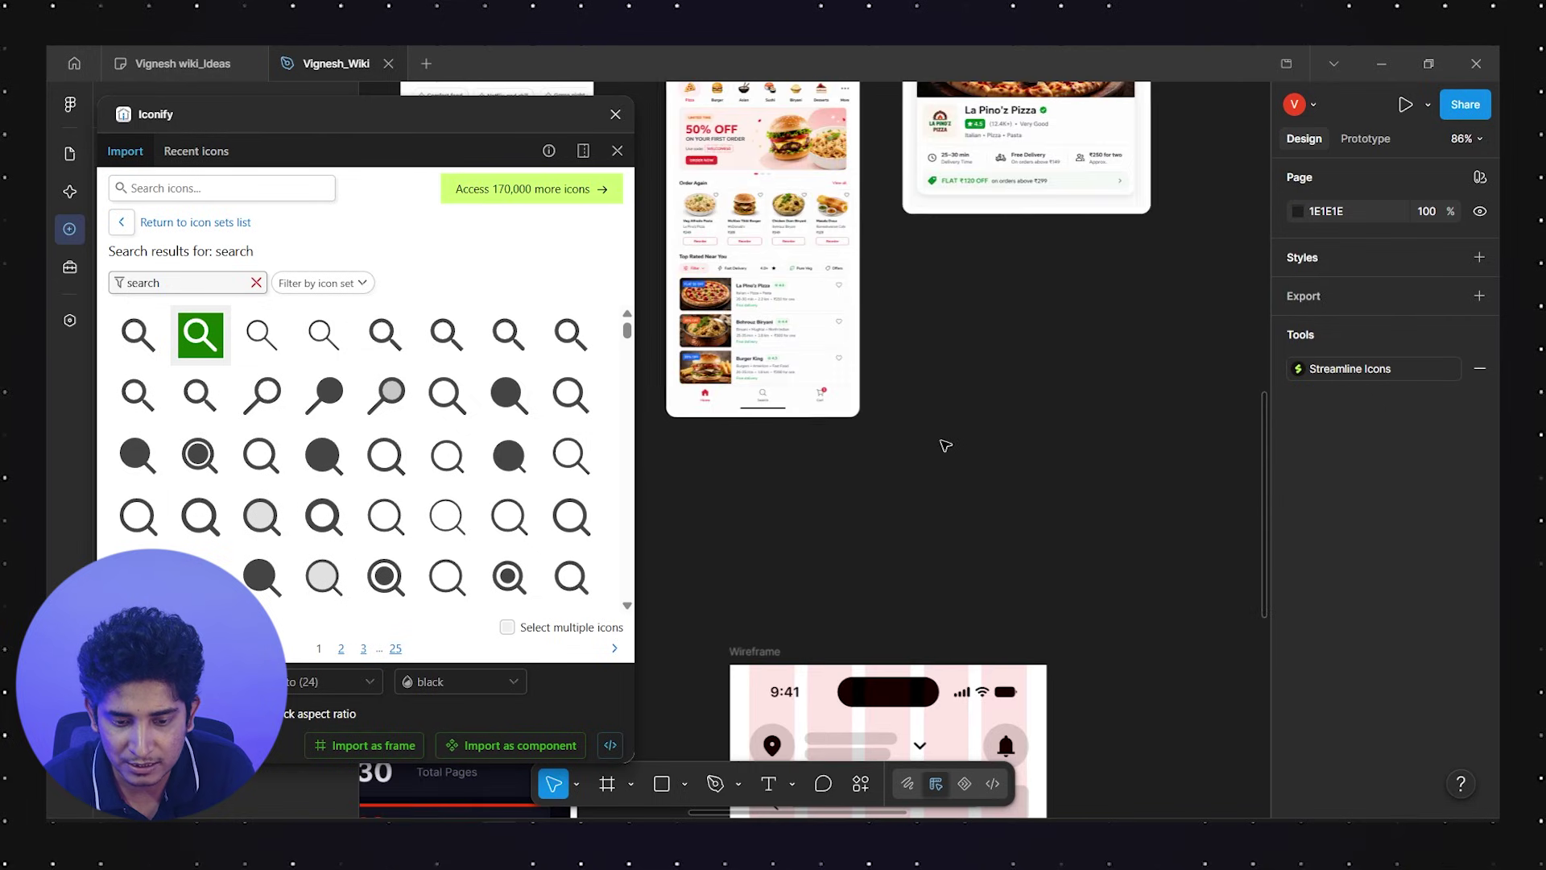
pyautogui.scroll(5, 1004, 266)
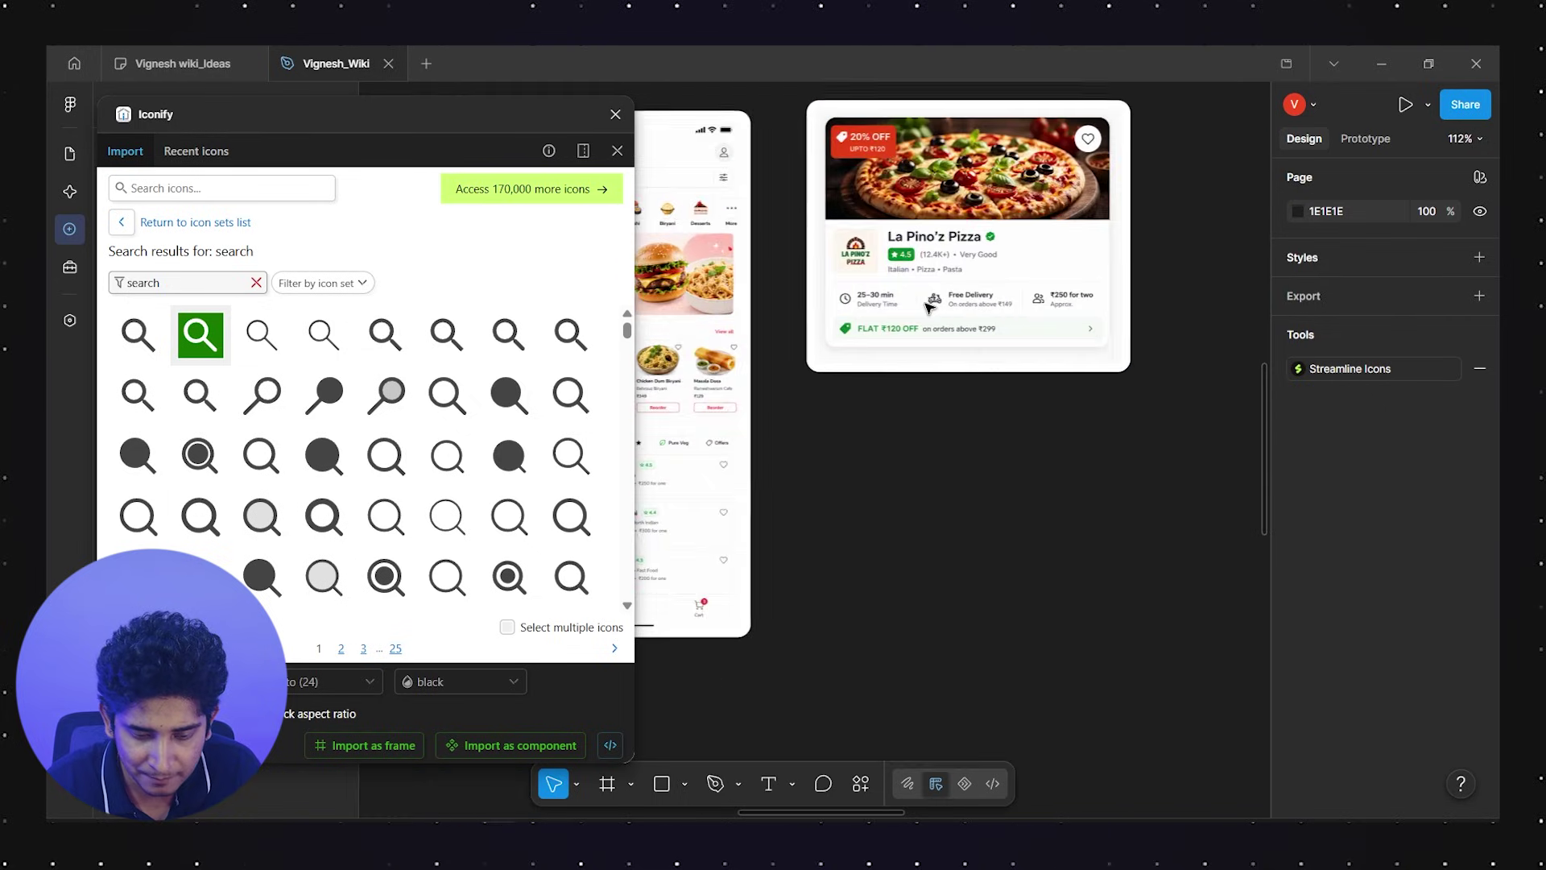
pyautogui.scroll(1, 950, 302)
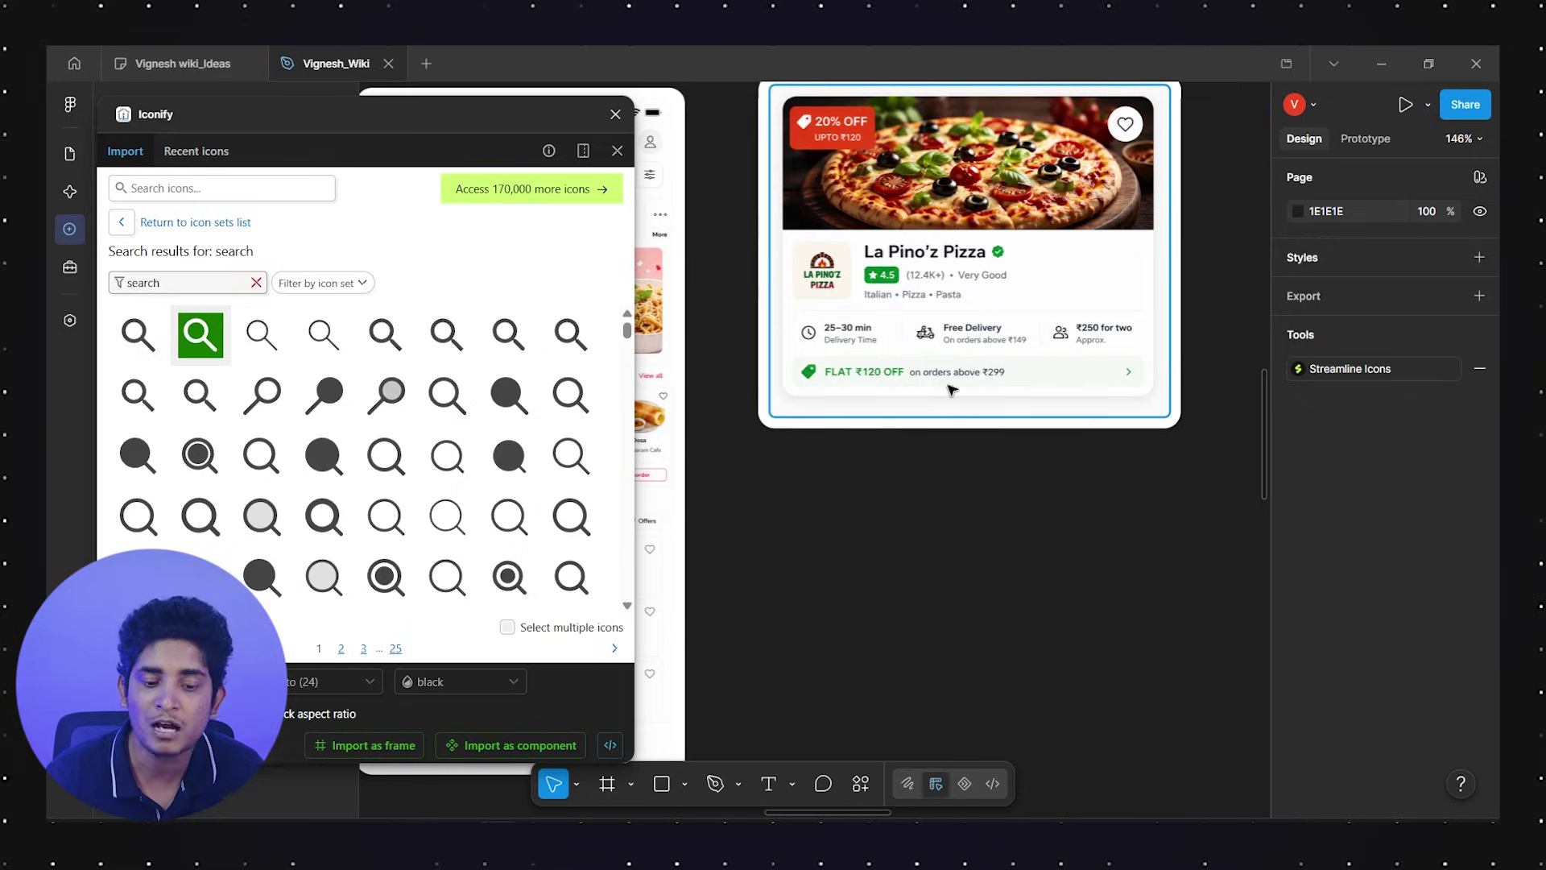
pyautogui.scroll(-10, 986, 481)
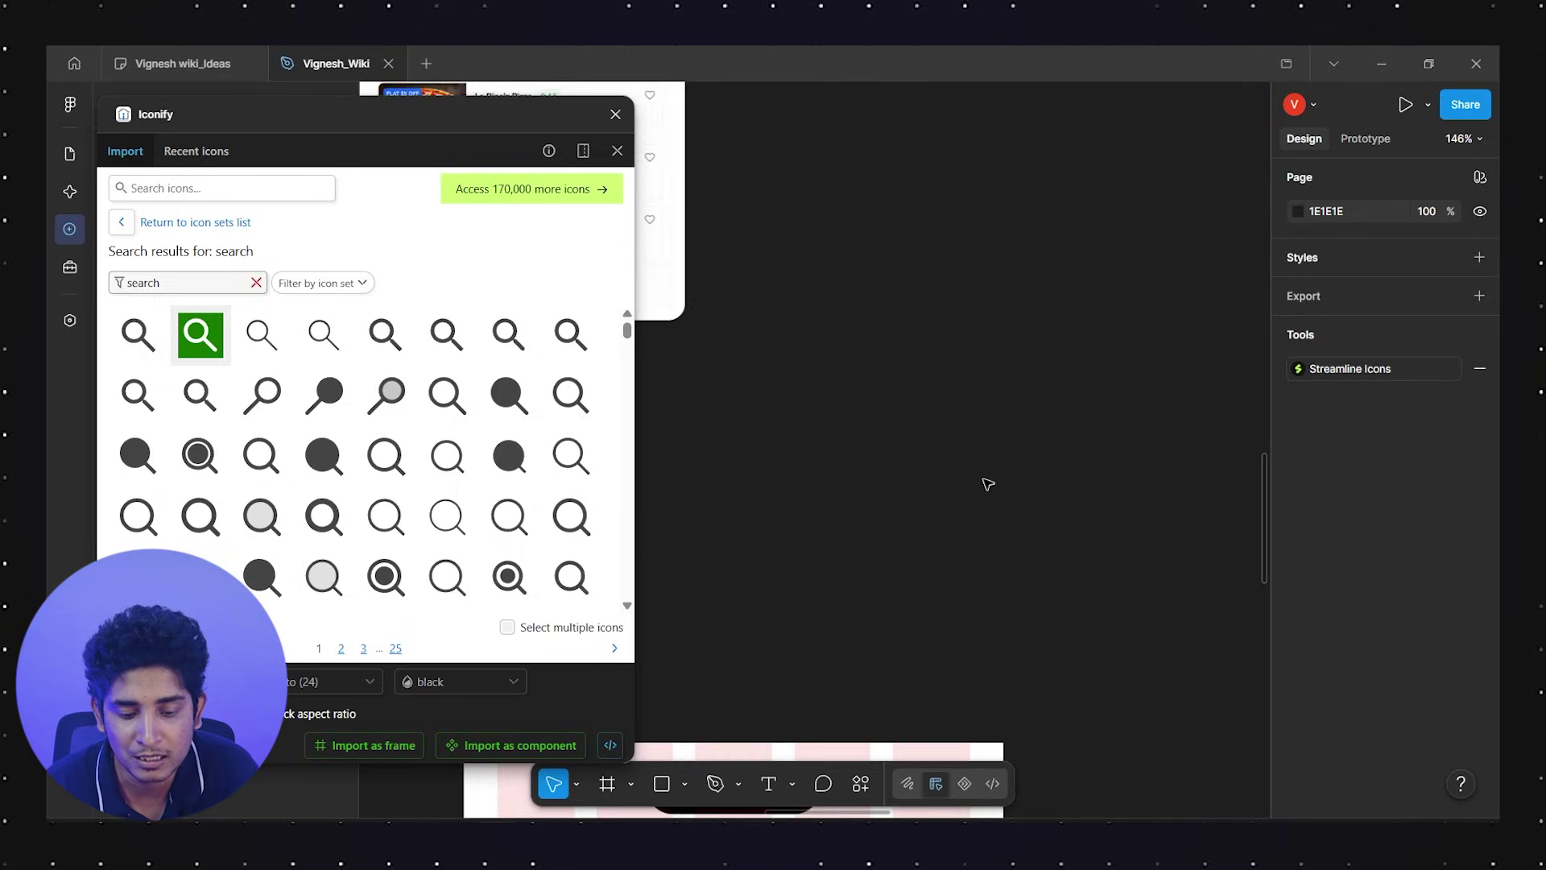
# Round the ends of the card's two text bars and place a grouped copy of the card below it at Y 729
pyautogui.hscroll(-3, 1007, 481)
pyautogui.scroll(-6, 1012, 481)
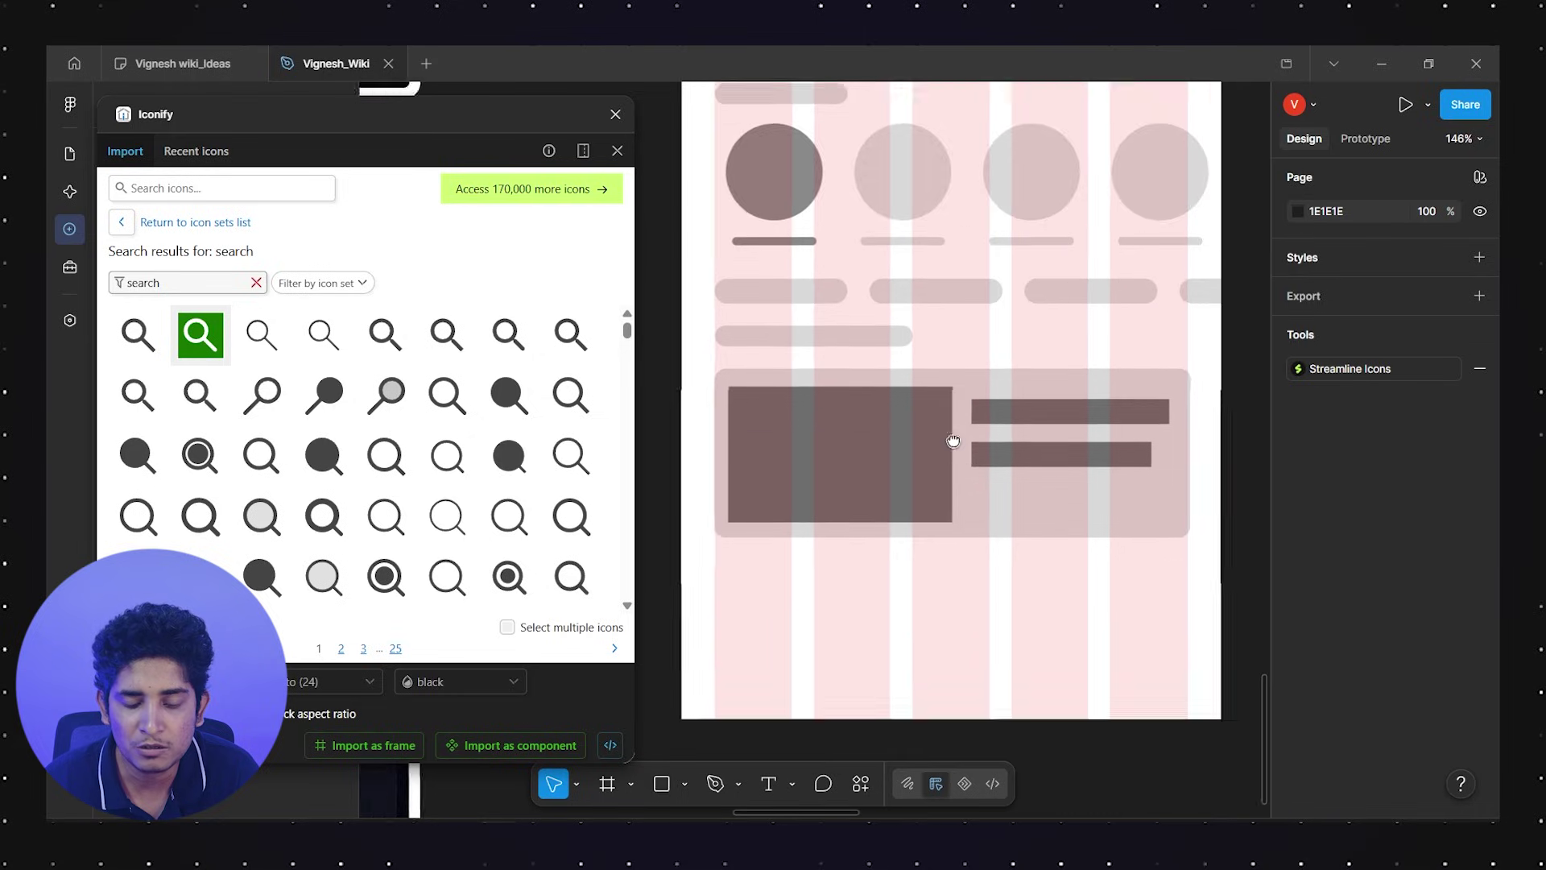
pyautogui.moveTo(711, 284); pyautogui.dragTo(1095, 347)
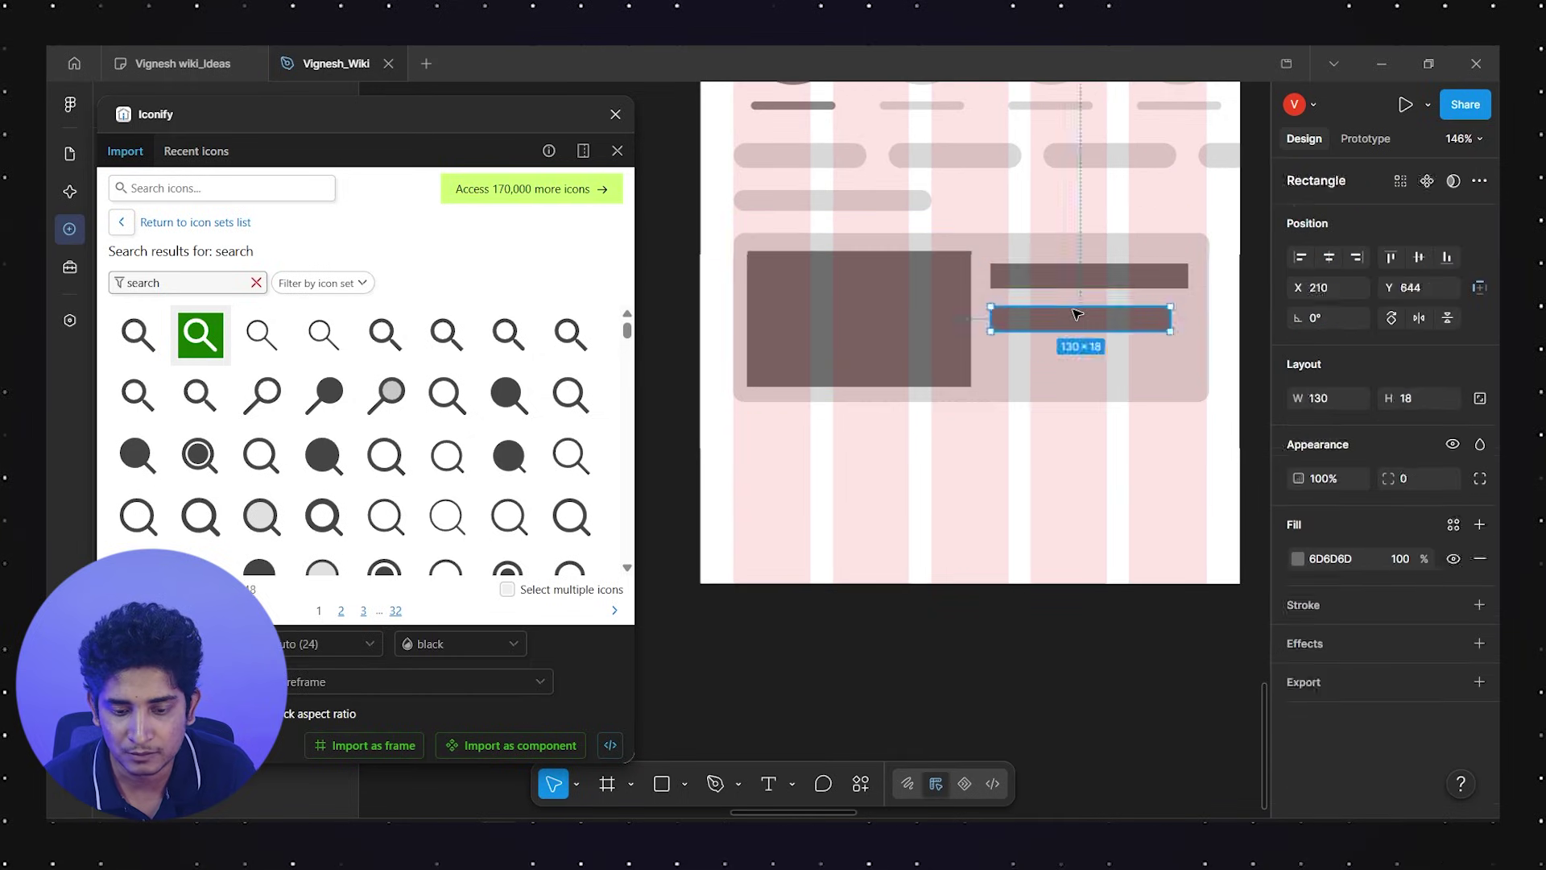
pyautogui.doubleClick(1077, 318)
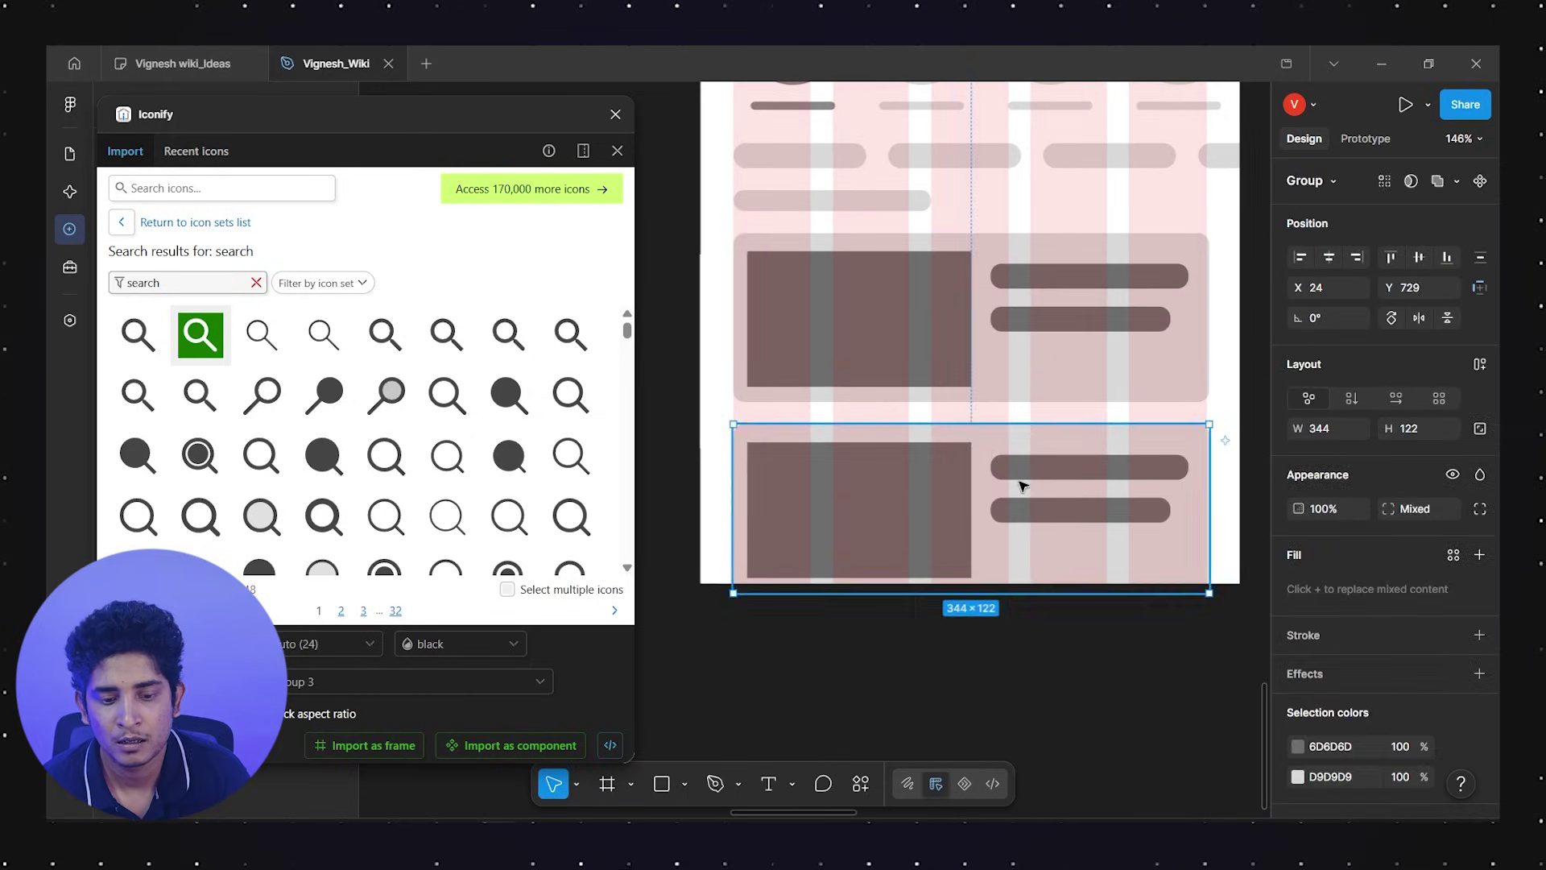
pyautogui.click(1028, 663)
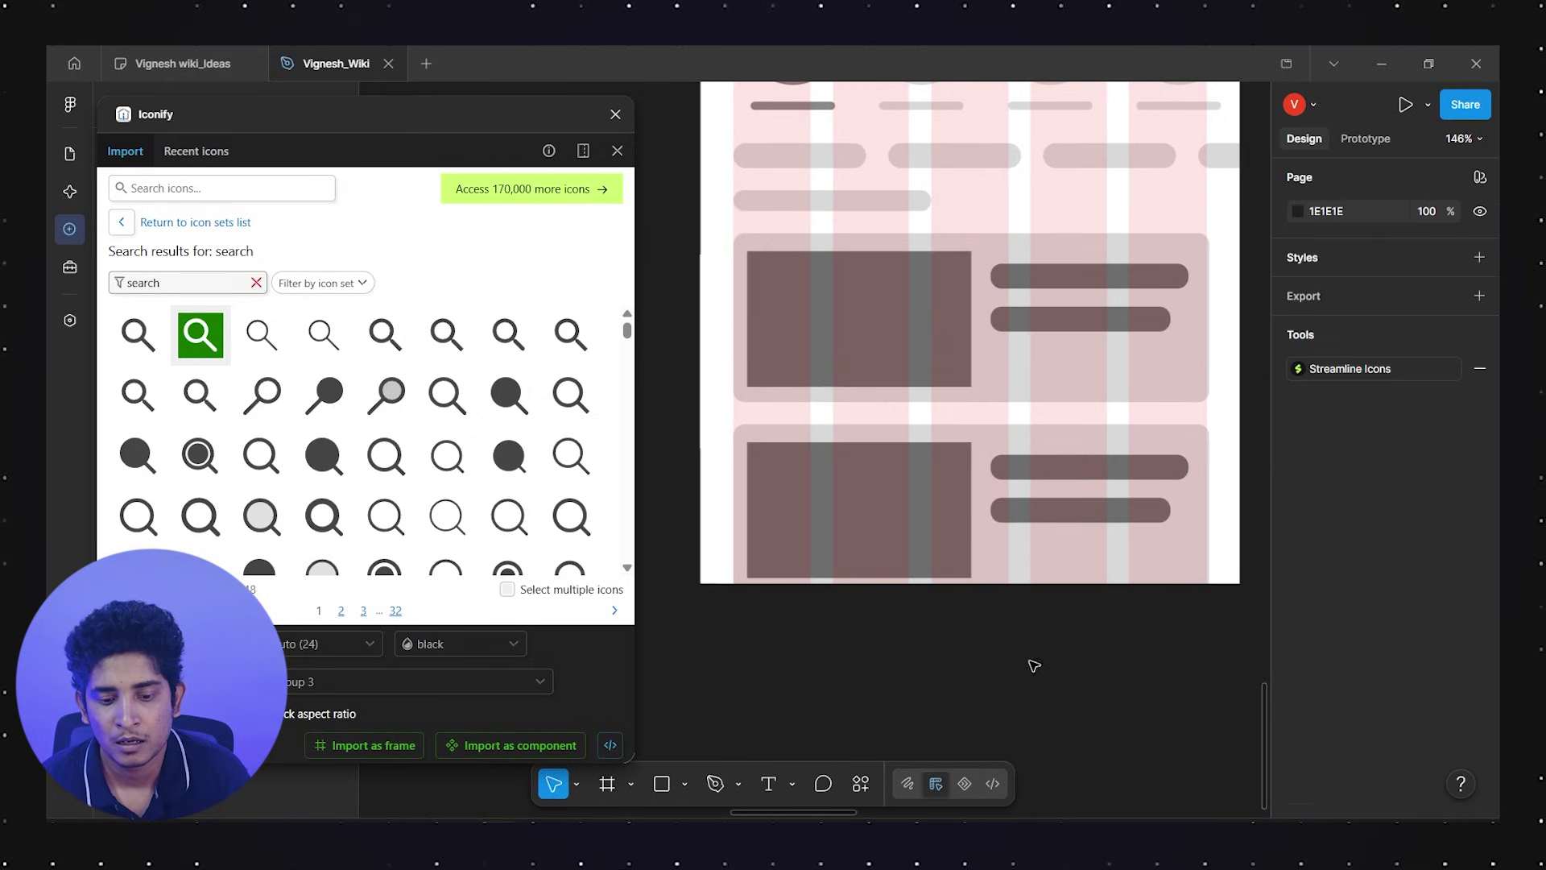
pyautogui.click(849, 304)
pyautogui.keyDown('shift'); pyautogui.click(926, 532); pyautogui.keyUp('shift')
pyautogui.click(919, 661)
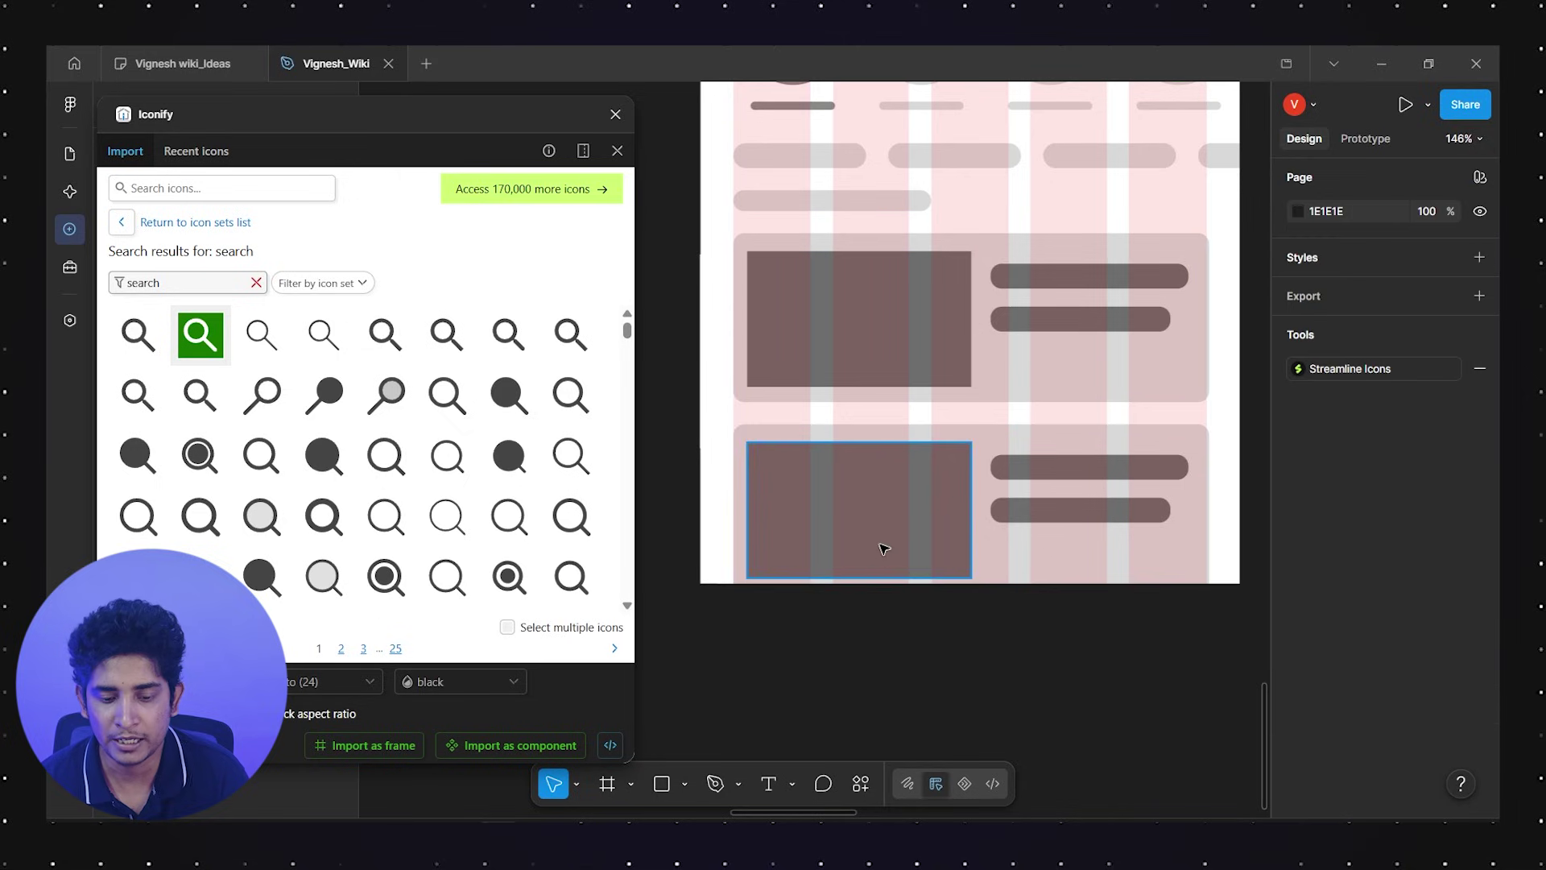
# Review the home screen elements in the green planning notes and the Content Inventory slides
pyautogui.scroll(-5, 883, 523)
pyautogui.scroll(1, 880, 483)
pyautogui.scroll(10, 877, 478)
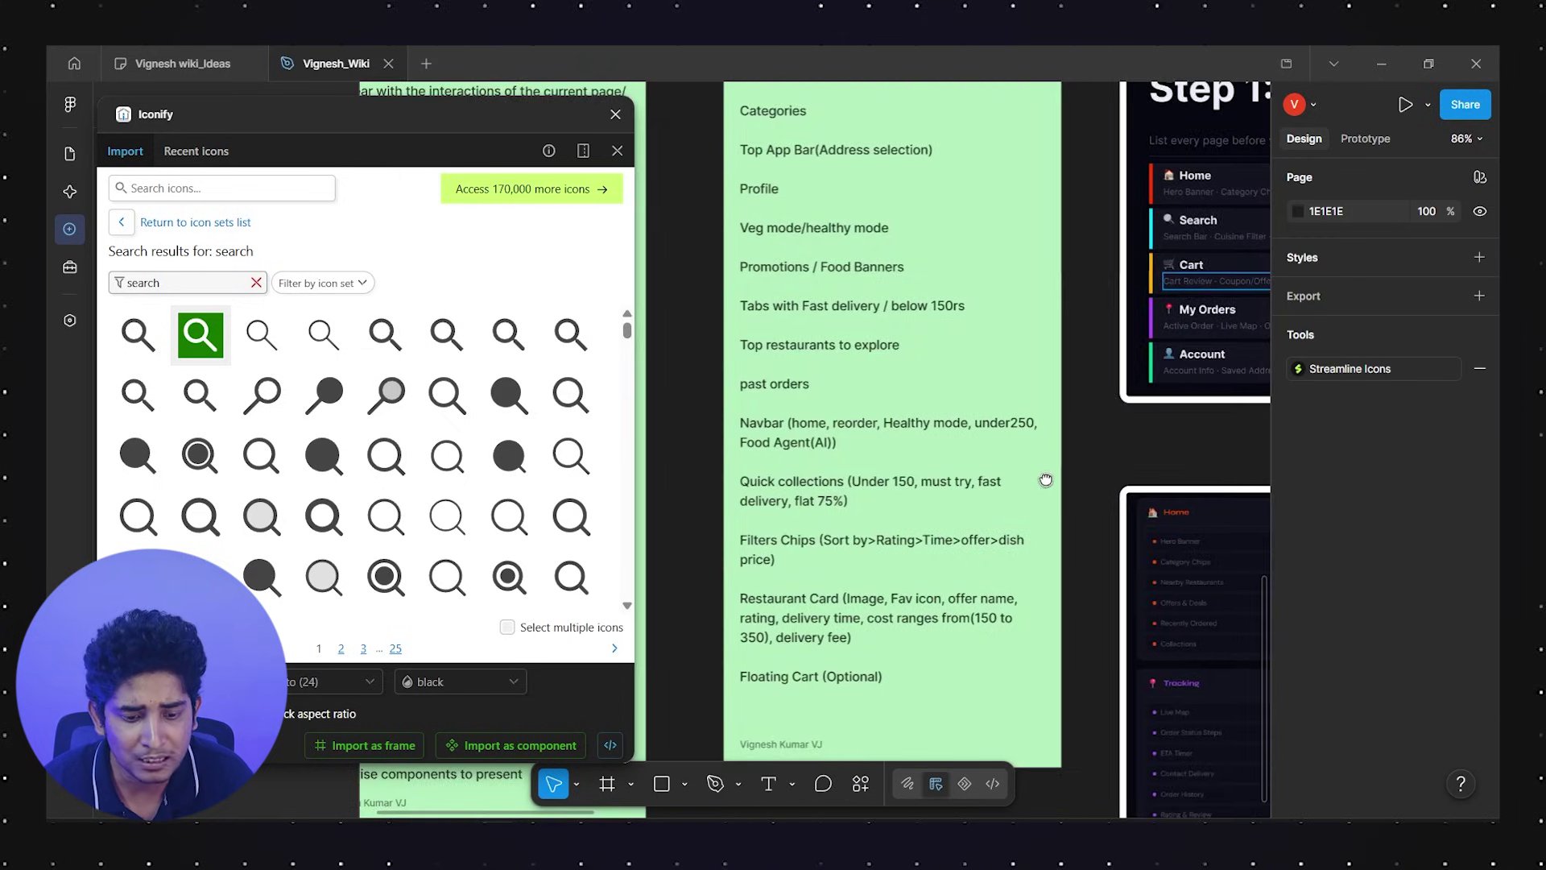
pyautogui.hscroll(-3, 1039, 491)
pyautogui.hscroll(4, 1042, 483)
pyautogui.hscroll(5, 936, 480)
pyautogui.scroll(1, 926, 483)
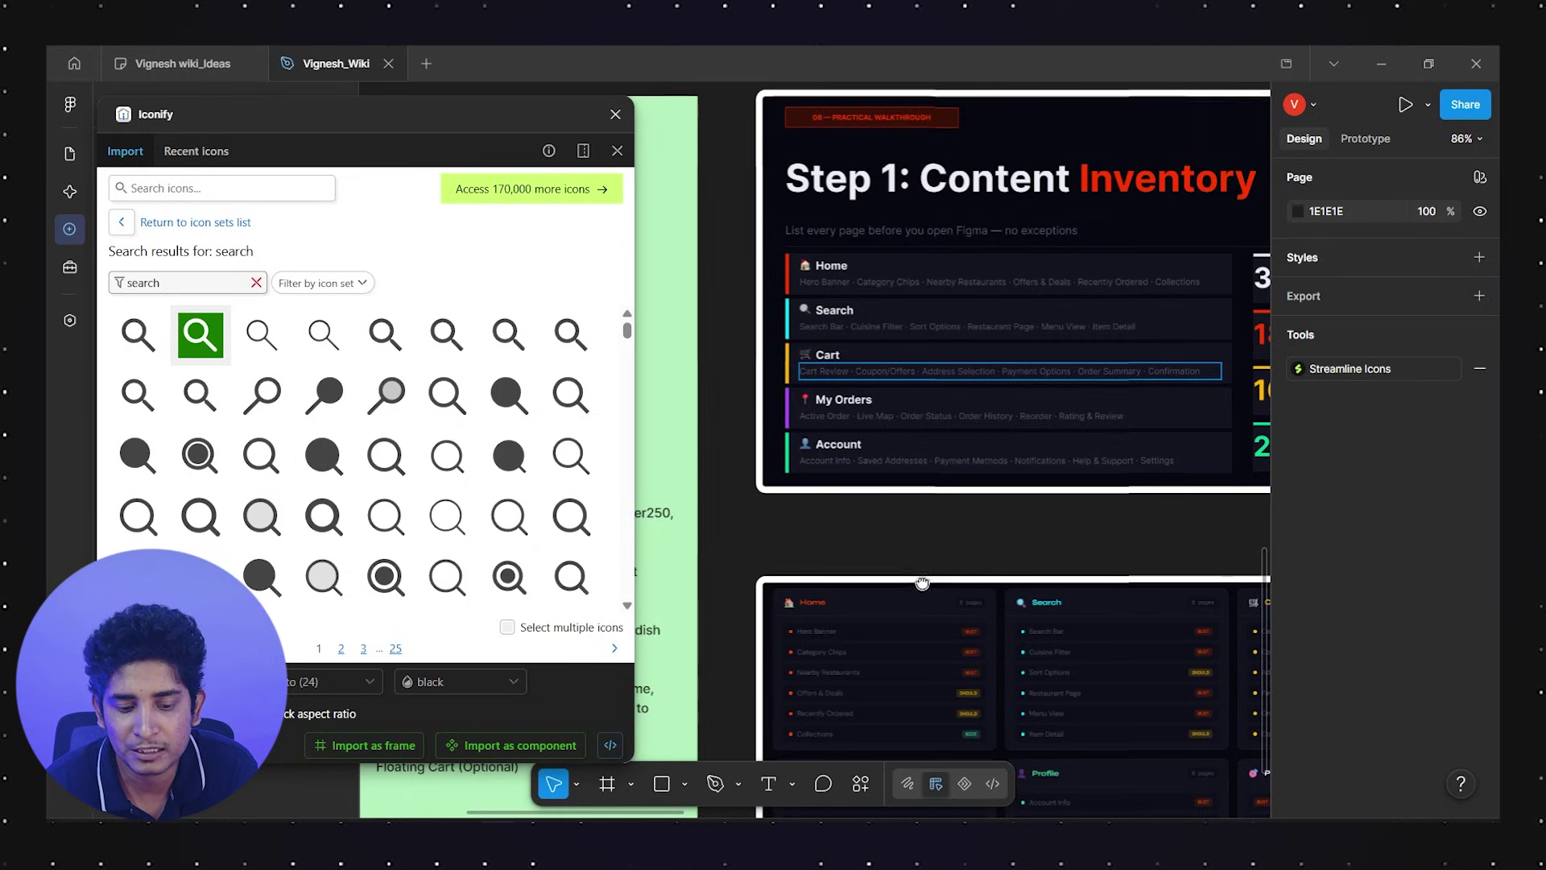
pyautogui.scroll(-2, 886, 491)
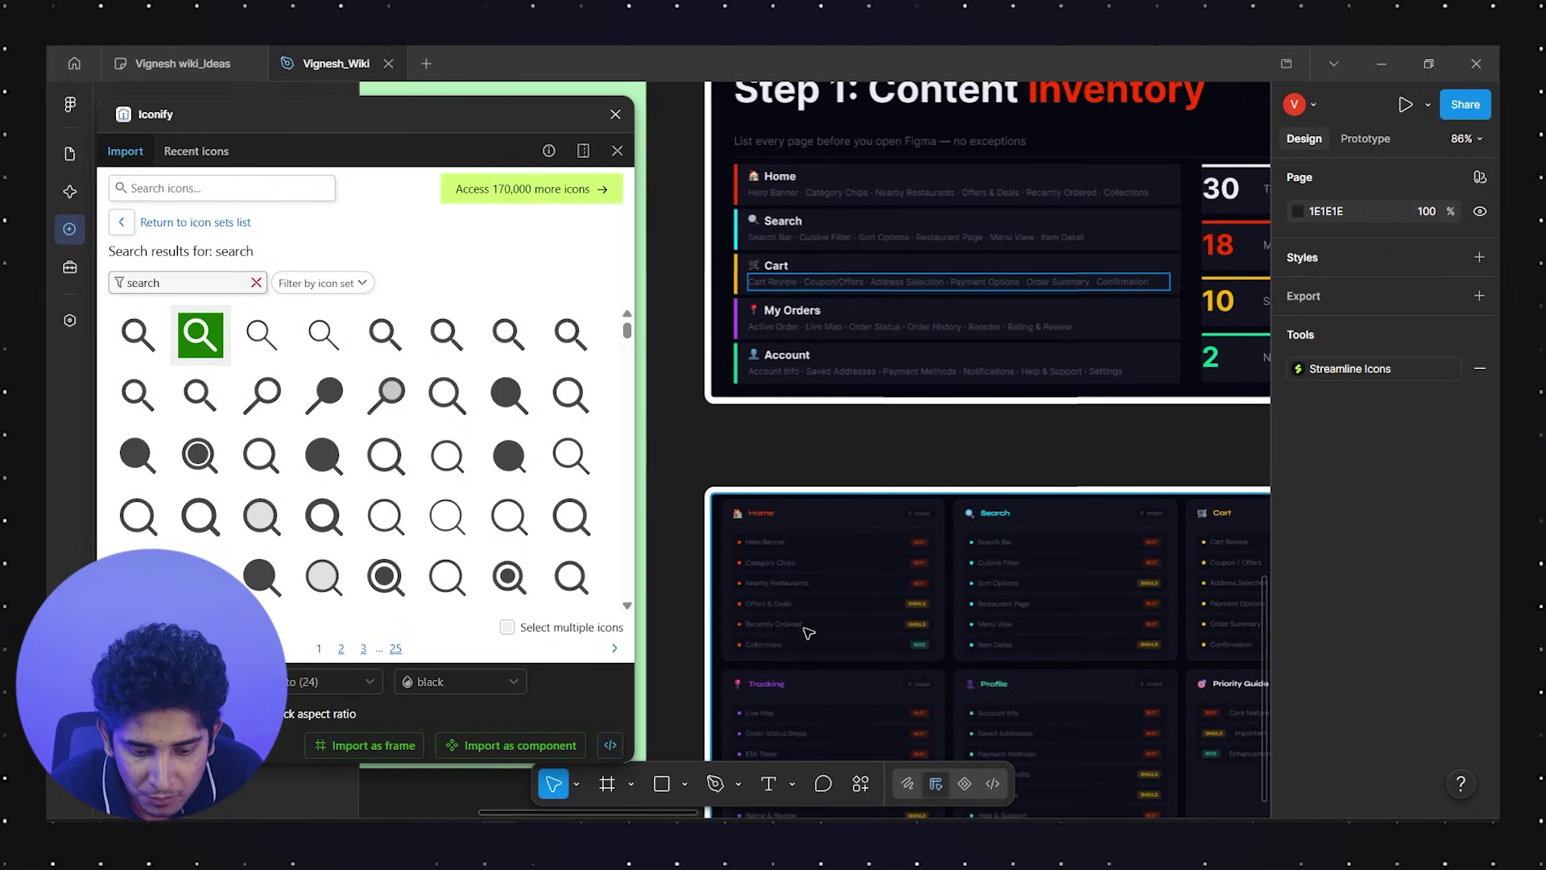
pyautogui.moveTo(958, 620); pyautogui.dragTo(766, 442)
pyautogui.press('r')
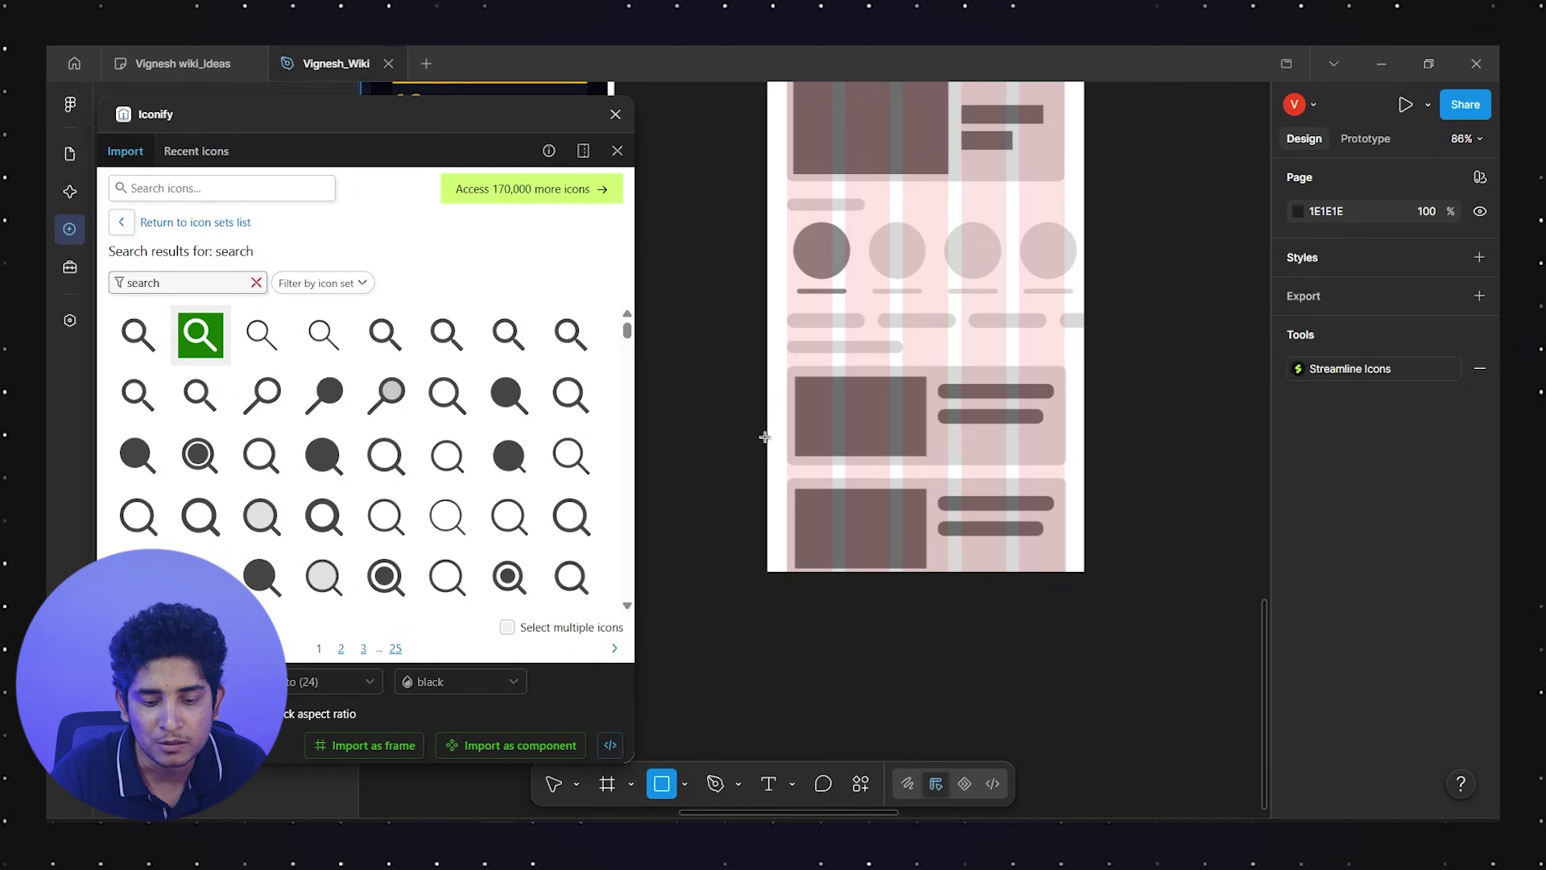
pyautogui.moveTo(763, 434); pyautogui.dragTo(1086, 490)
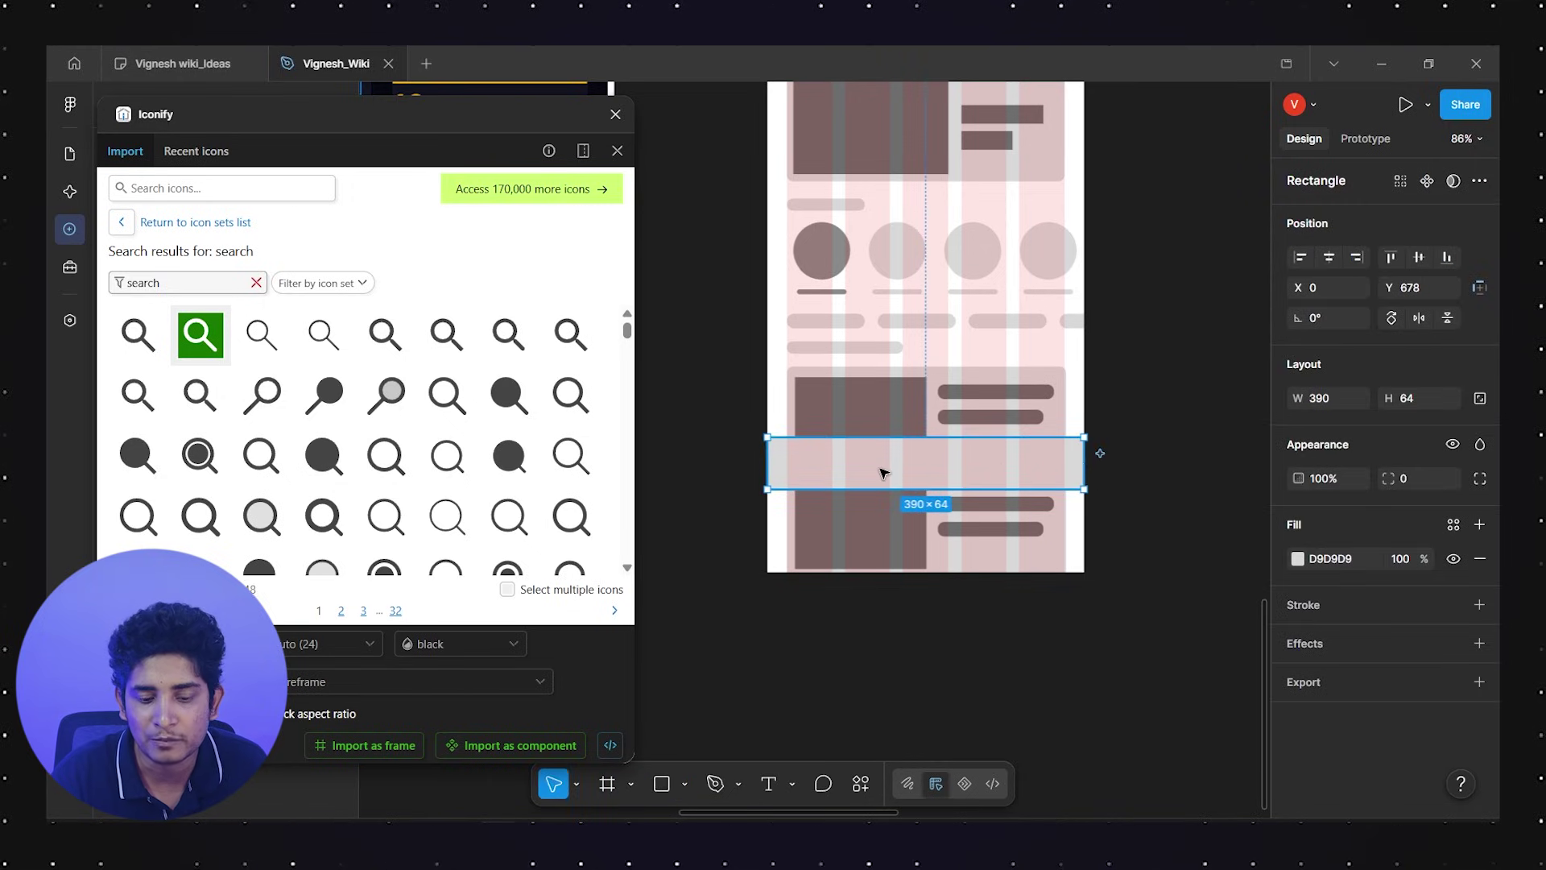
pyautogui.press('Delete')
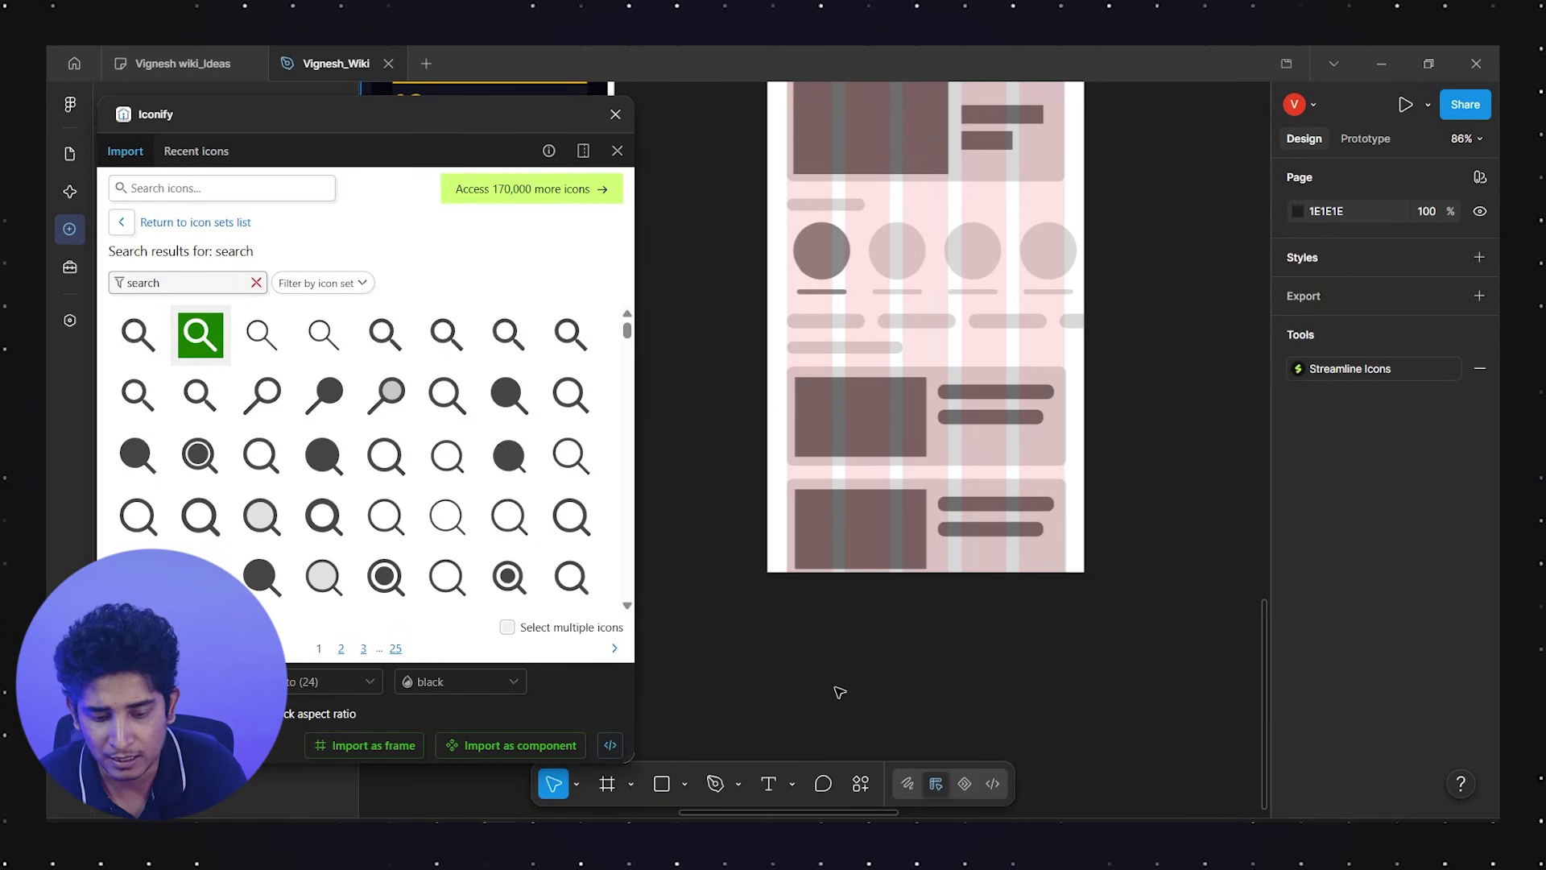
# Draw a navigation bar background about 80 high below the wireframe, matching the home screen's width
pyautogui.moveTo(742, 559); pyautogui.dragTo(1165, 557)
pyautogui.hscroll(-3, 1161, 547)
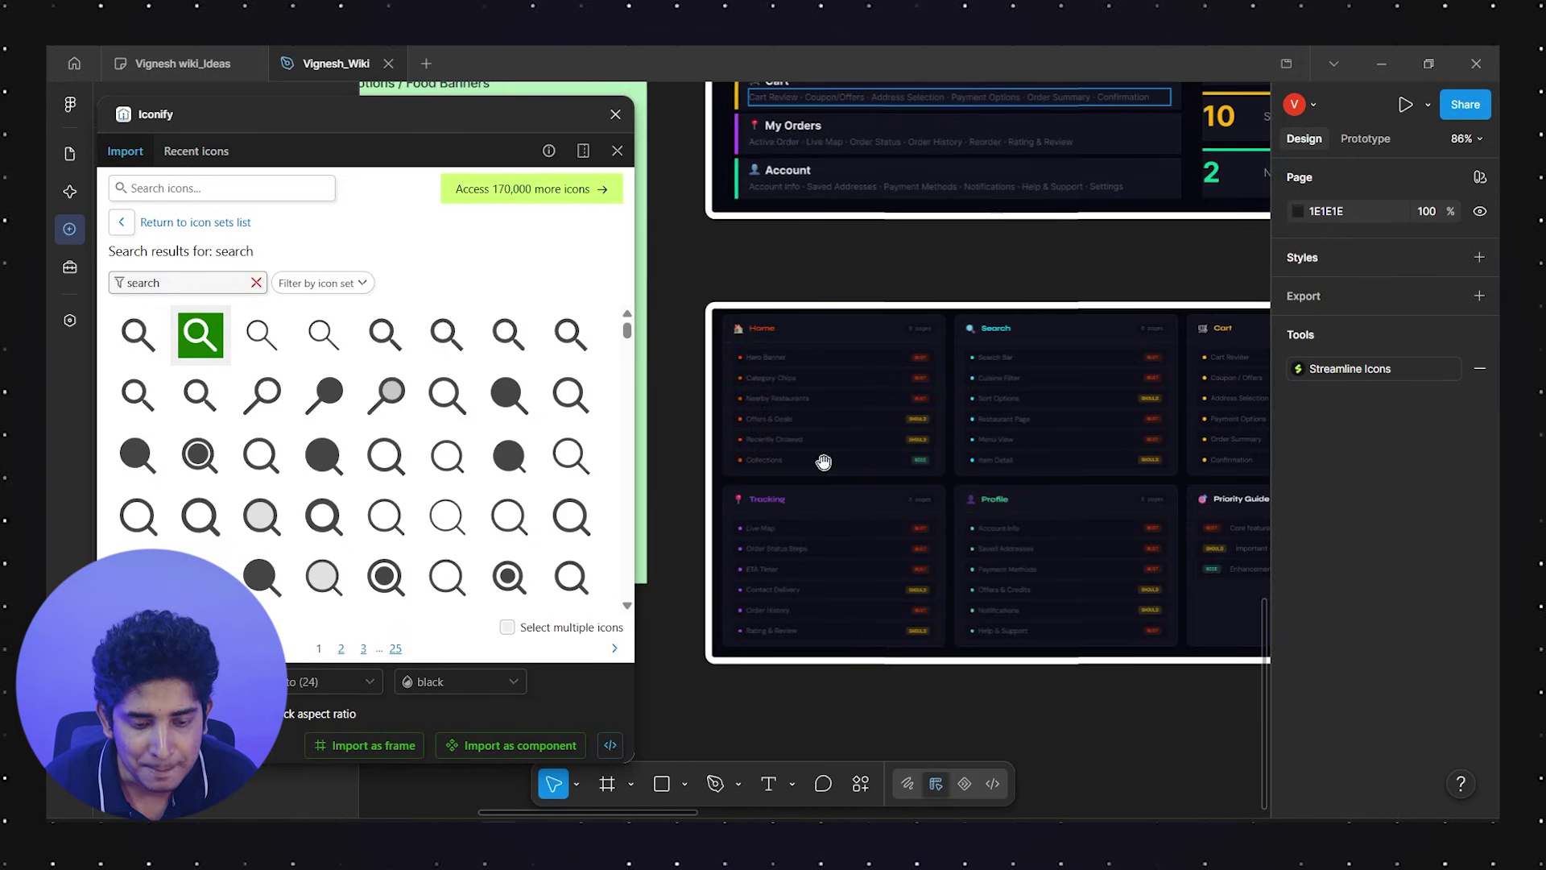
pyautogui.scroll(3, 830, 467)
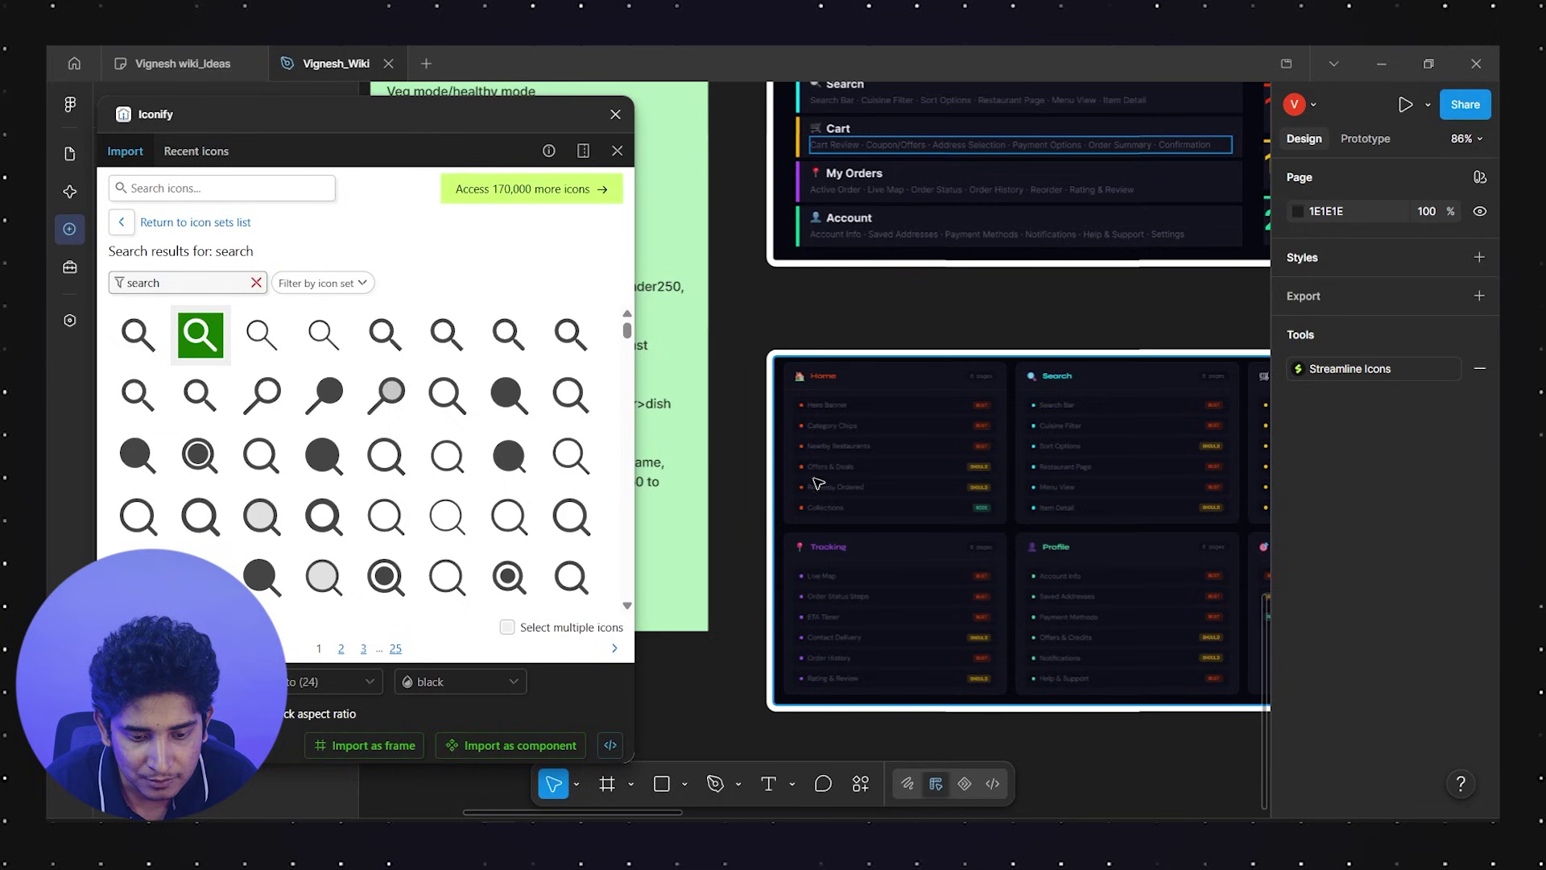
pyautogui.hscroll(-4, 830, 439)
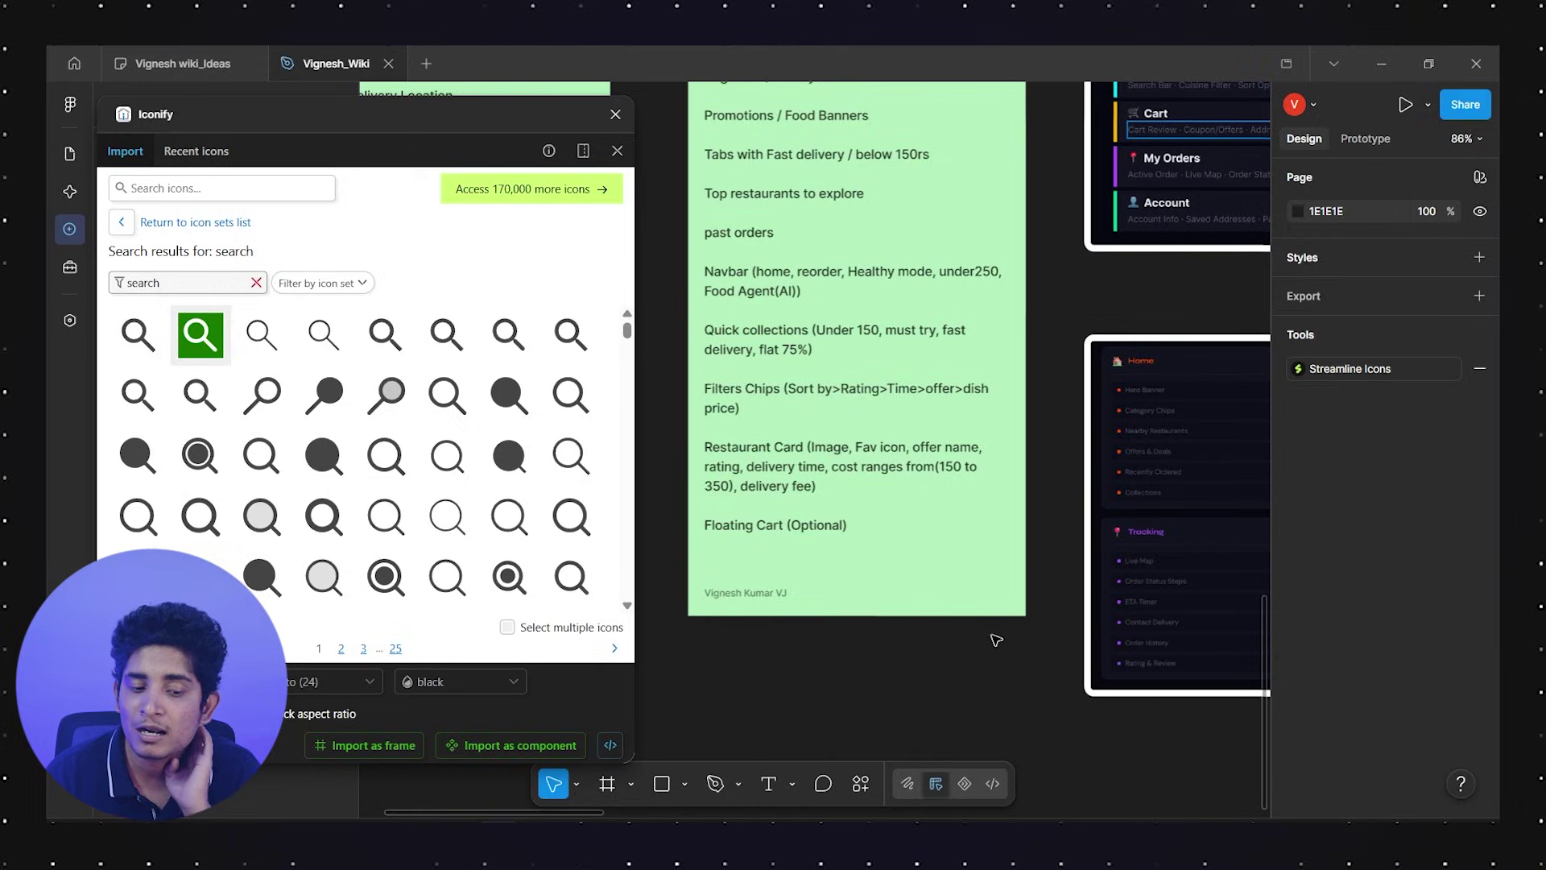
pyautogui.hscroll(10, 997, 640)
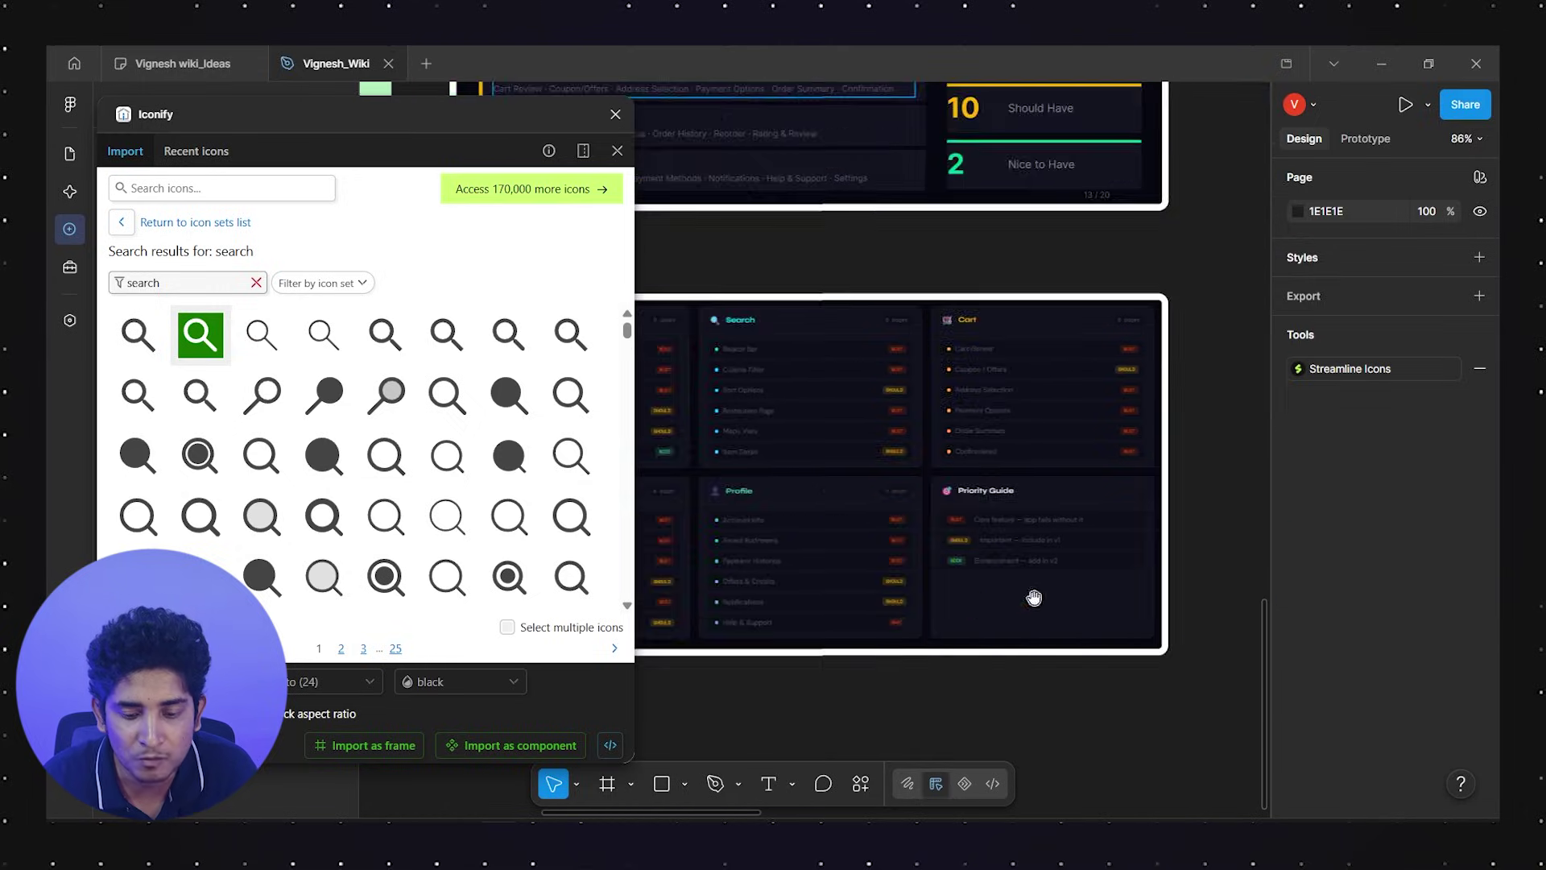
pyautogui.scroll(-3, 769, 517)
pyautogui.click(661, 783)
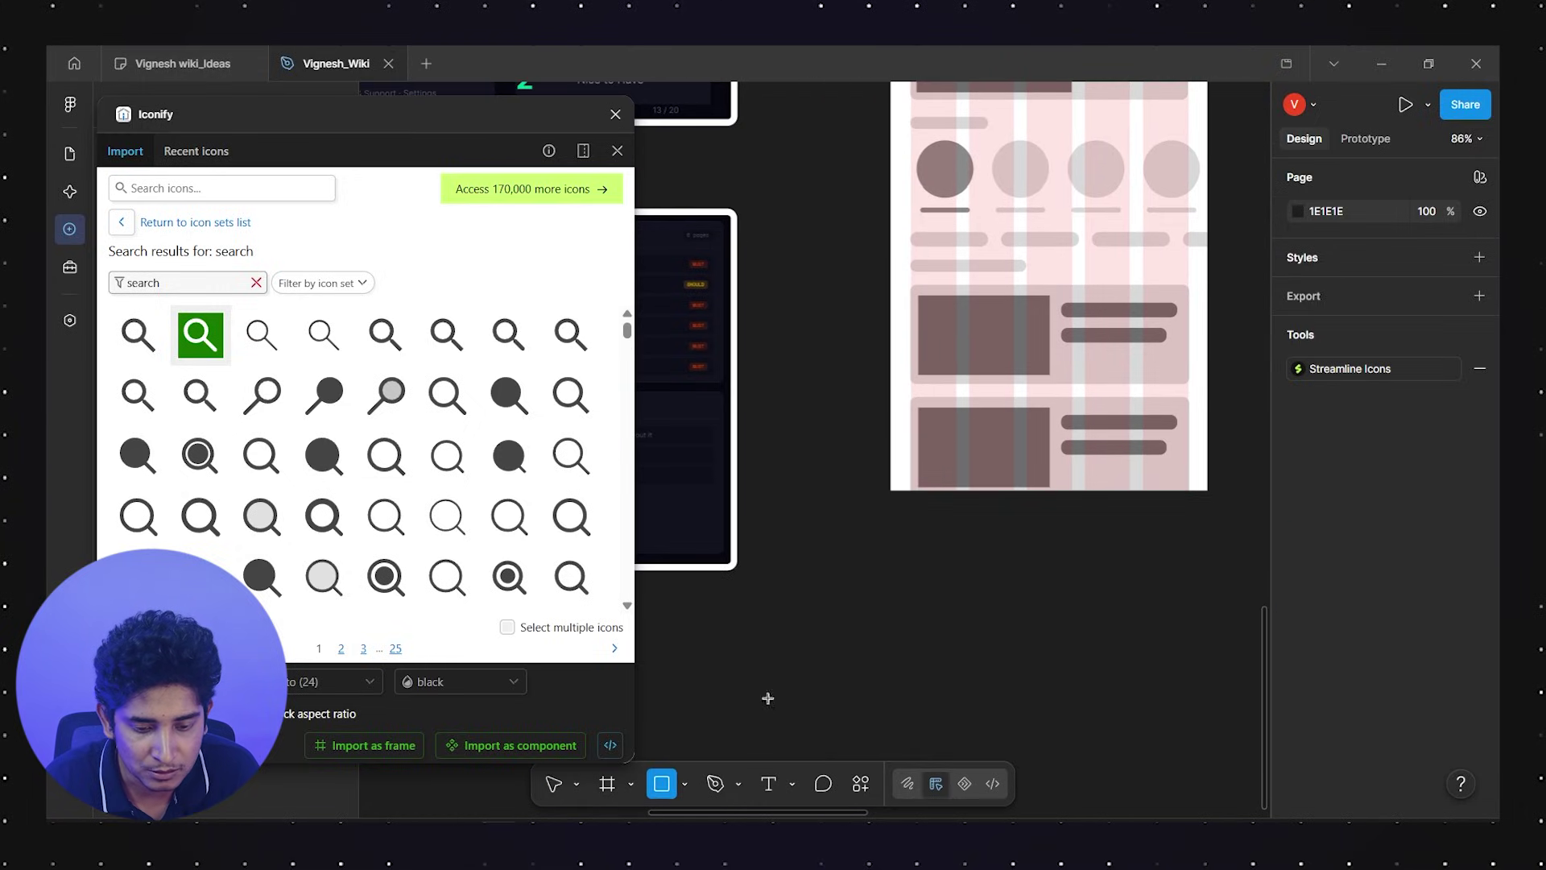
pyautogui.moveTo(891, 508)
pyautogui.mouseDown()
pyautogui.moveTo(1125, 573)
pyautogui.moveTo(1208, 574)
pyautogui.mouseUp()
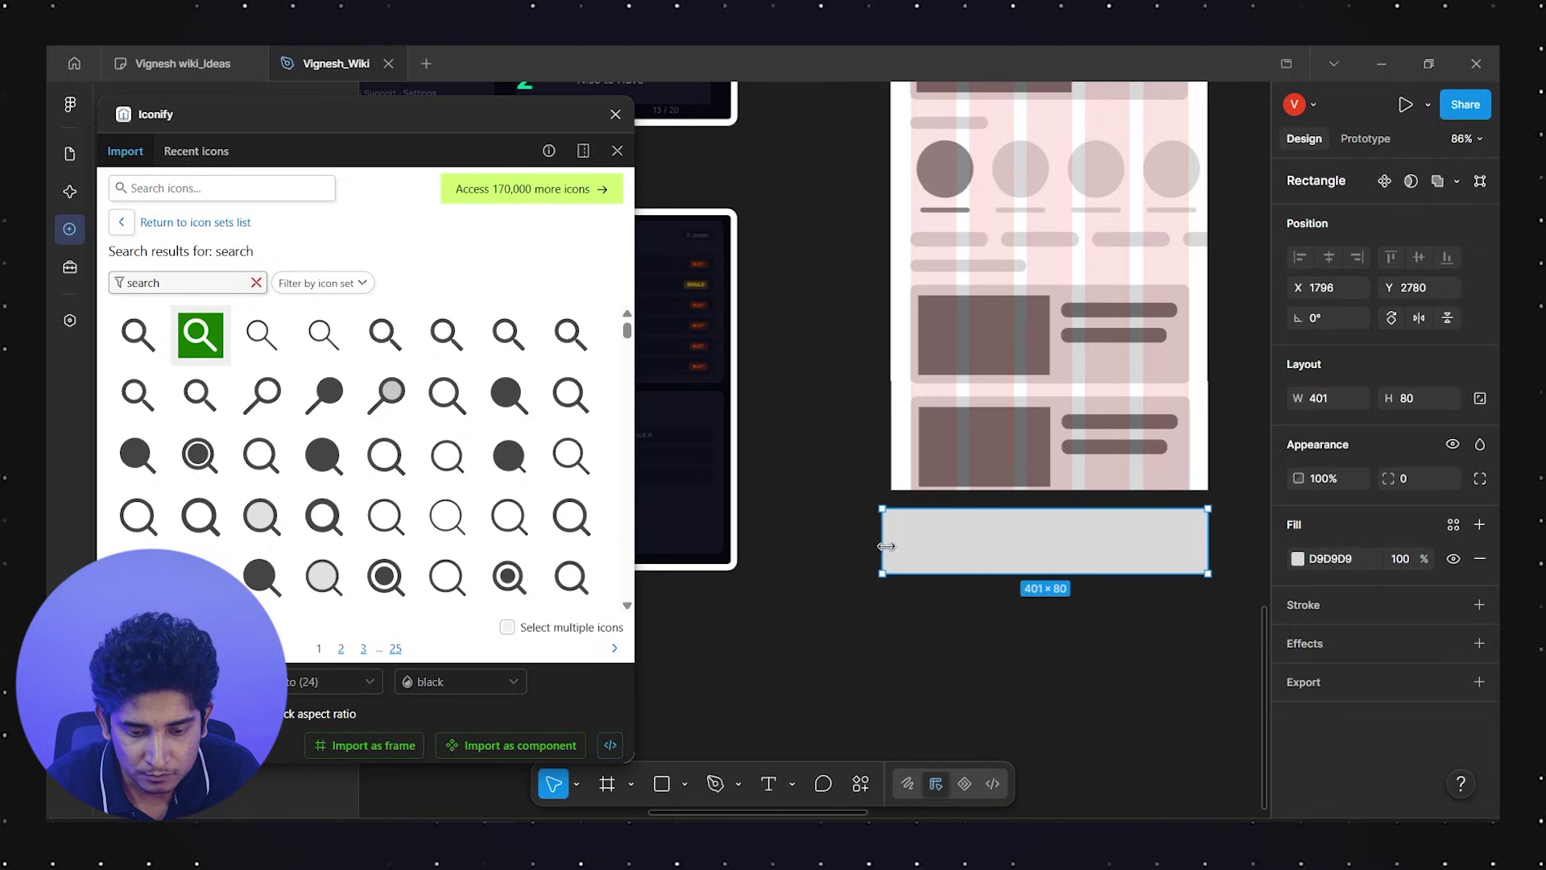
pyautogui.click(958, 671)
# Build a 53 × 54 vertical auto-layout nav item from a dark rounded 53 × 37 block and label bar, and place a copy beside it 25 apart
pyautogui.click(662, 784)
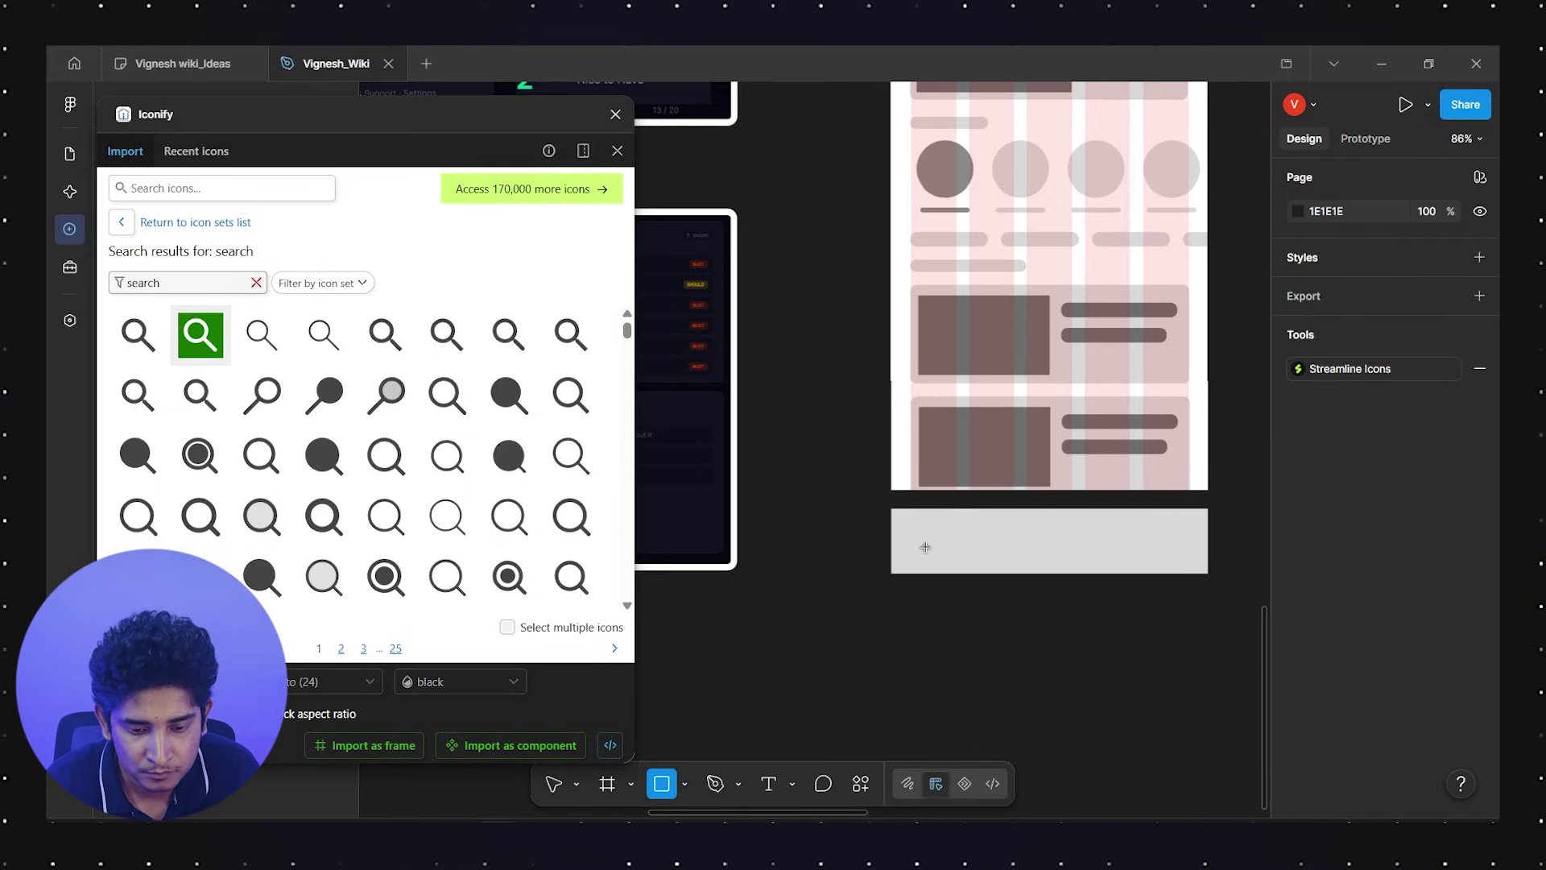
pyautogui.moveTo(919, 519); pyautogui.dragTo(963, 563)
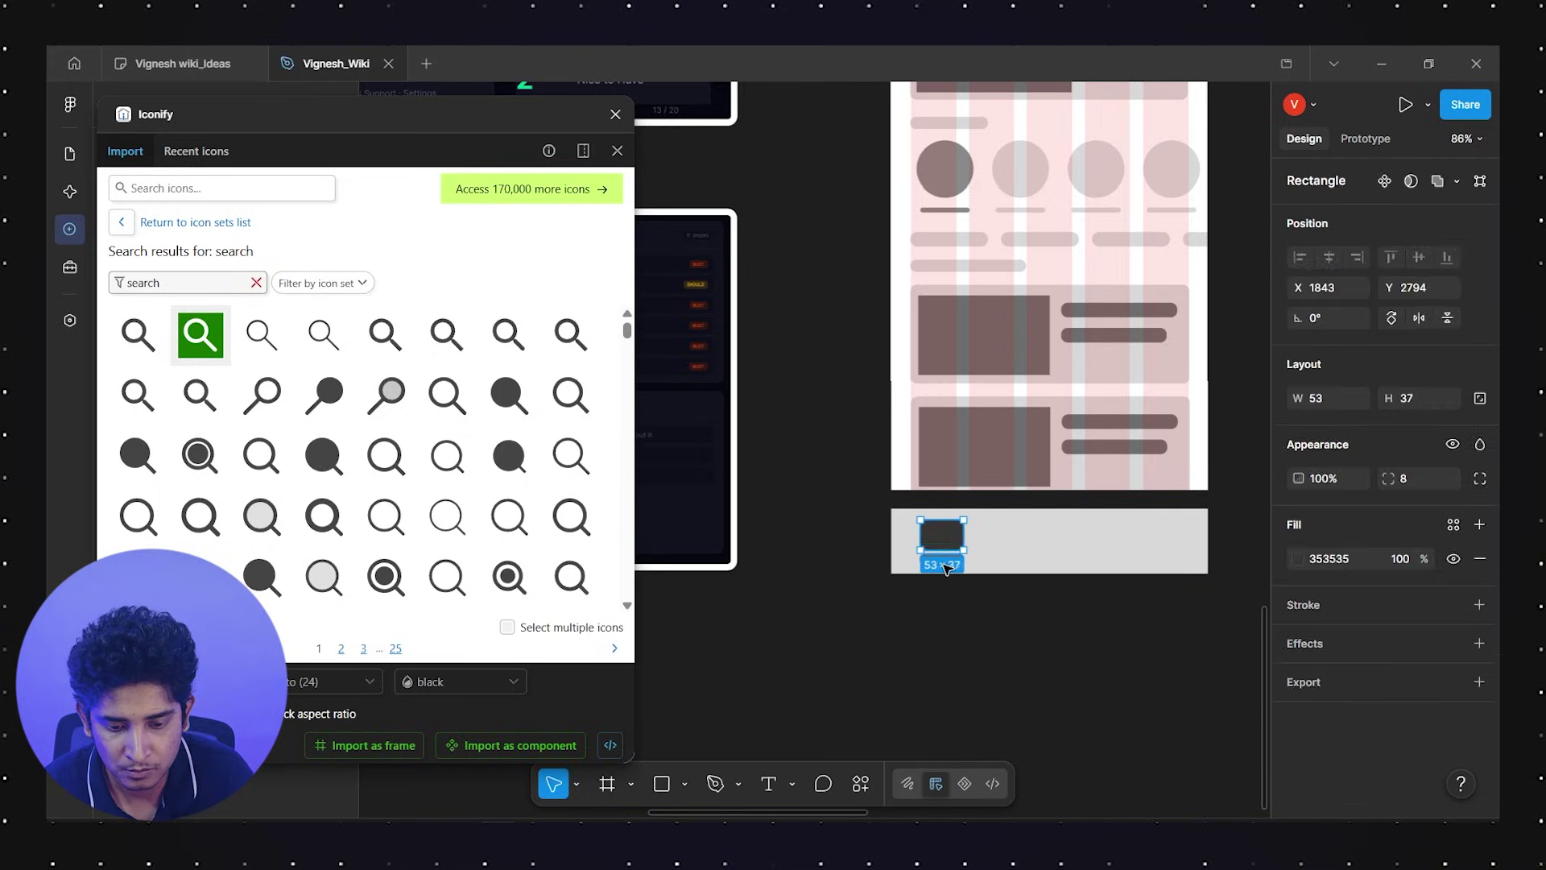
pyautogui.click(950, 631)
pyautogui.click(941, 538)
pyautogui.hotkey('shift', 'a')
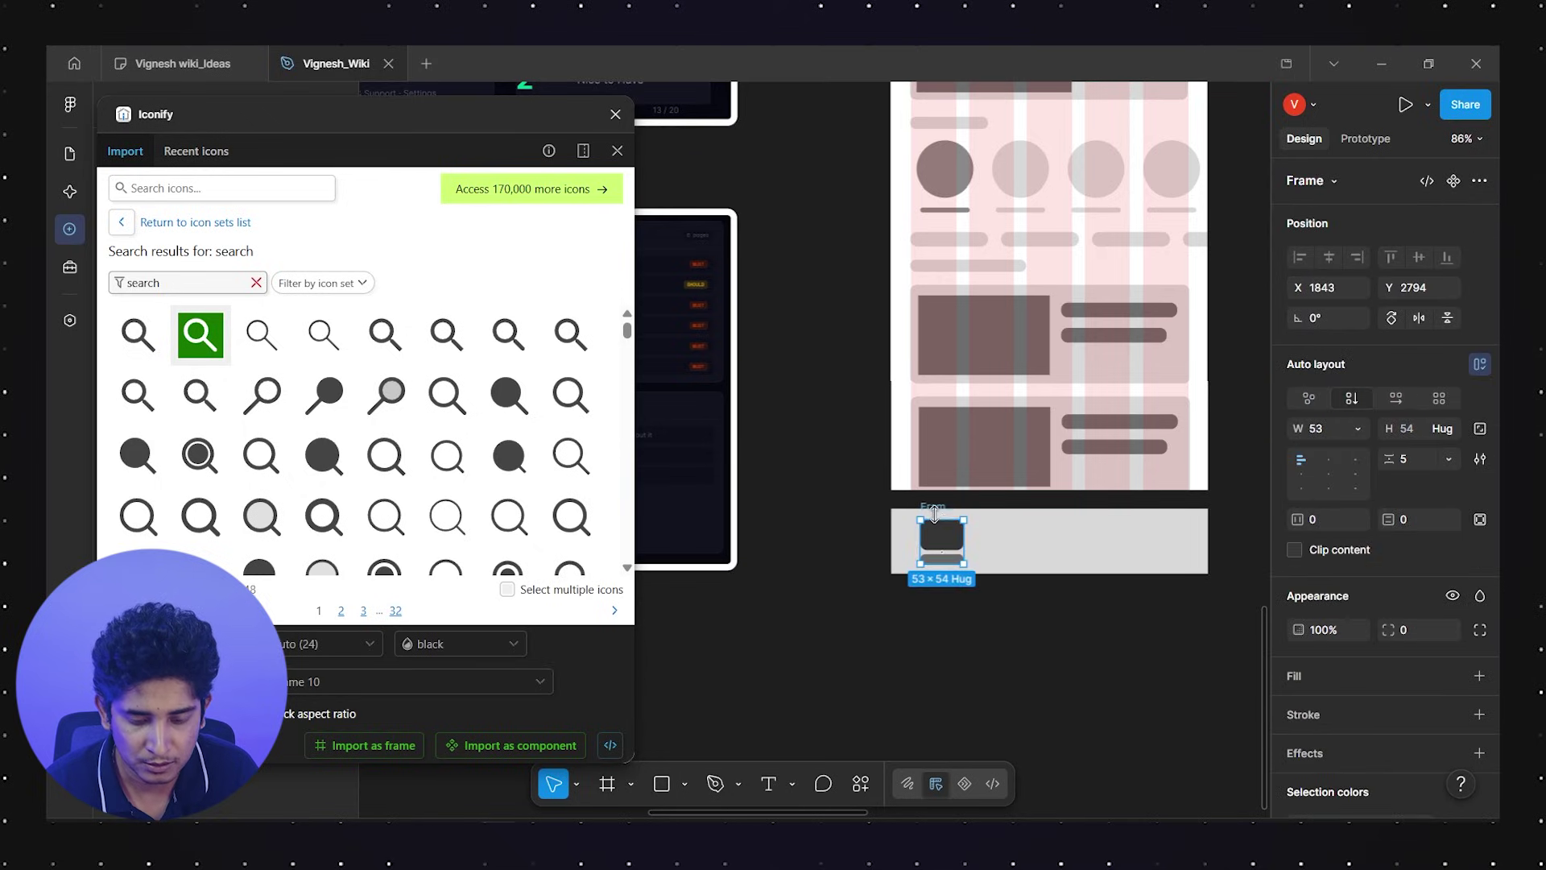
pyautogui.moveTo(938, 506); pyautogui.dragTo(1002, 505)
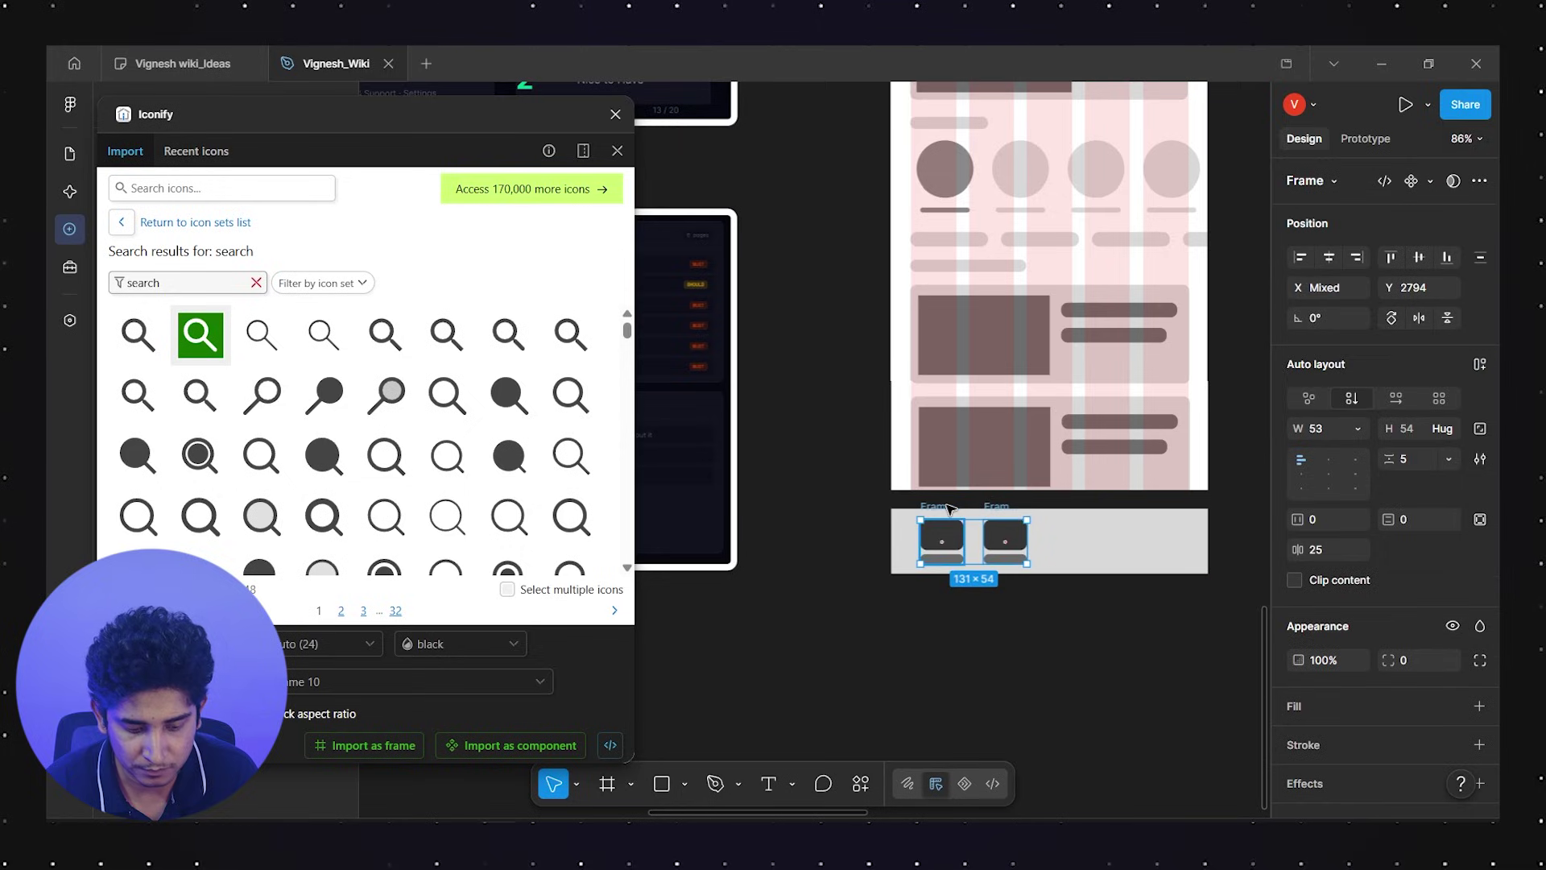
pyautogui.click(999, 595)
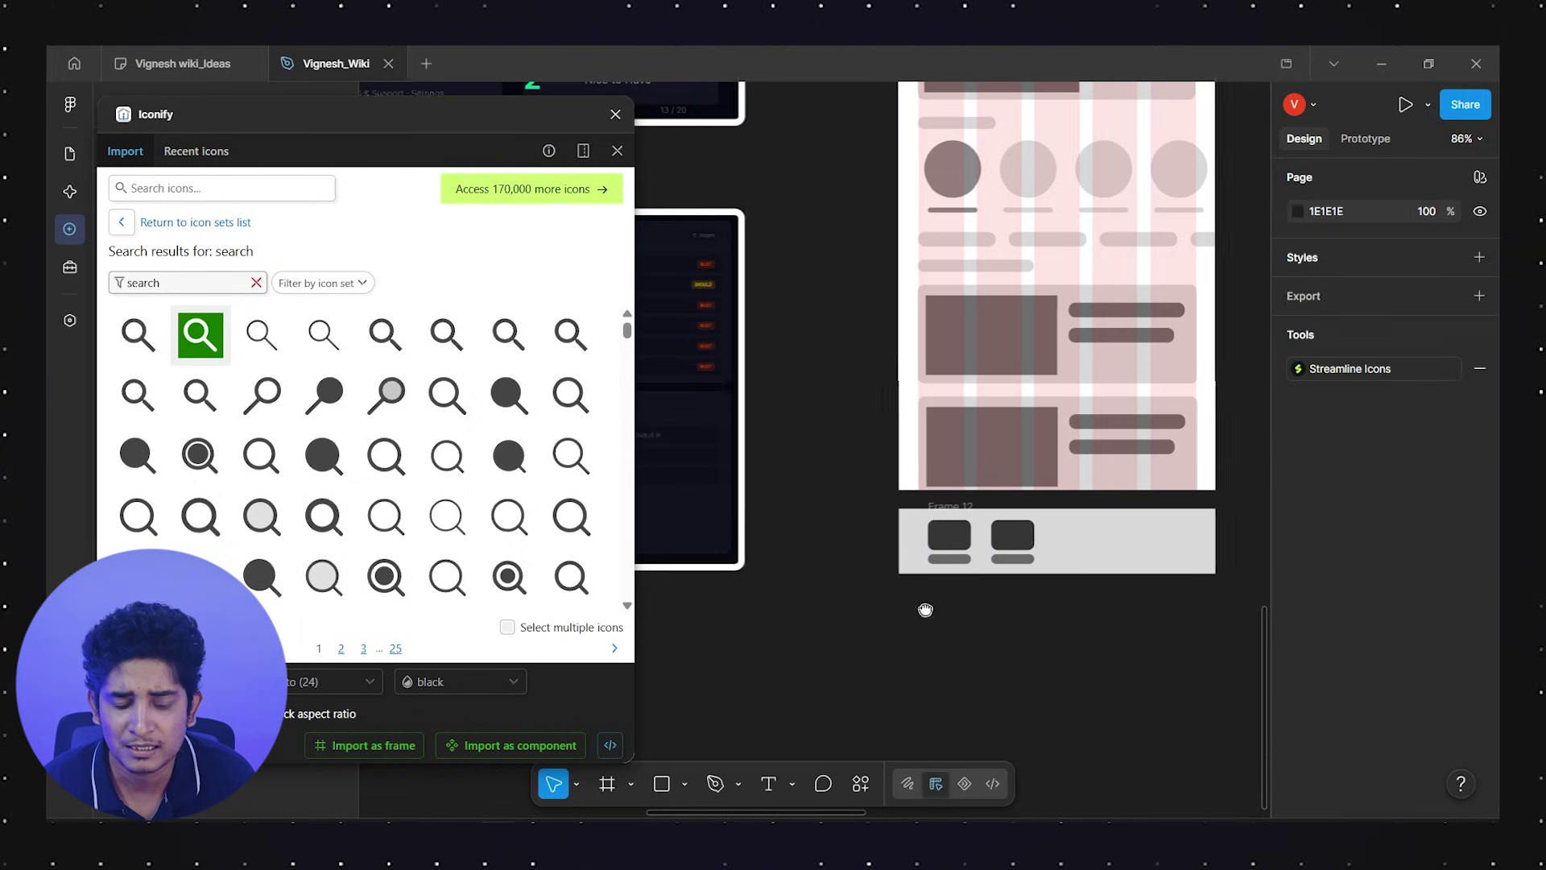
# Duplicate the nav item twice within the row to make four evenly spaced items on the navigation bar
pyautogui.hscroll(-10, 925, 607)
pyautogui.hscroll(-3, 926, 636)
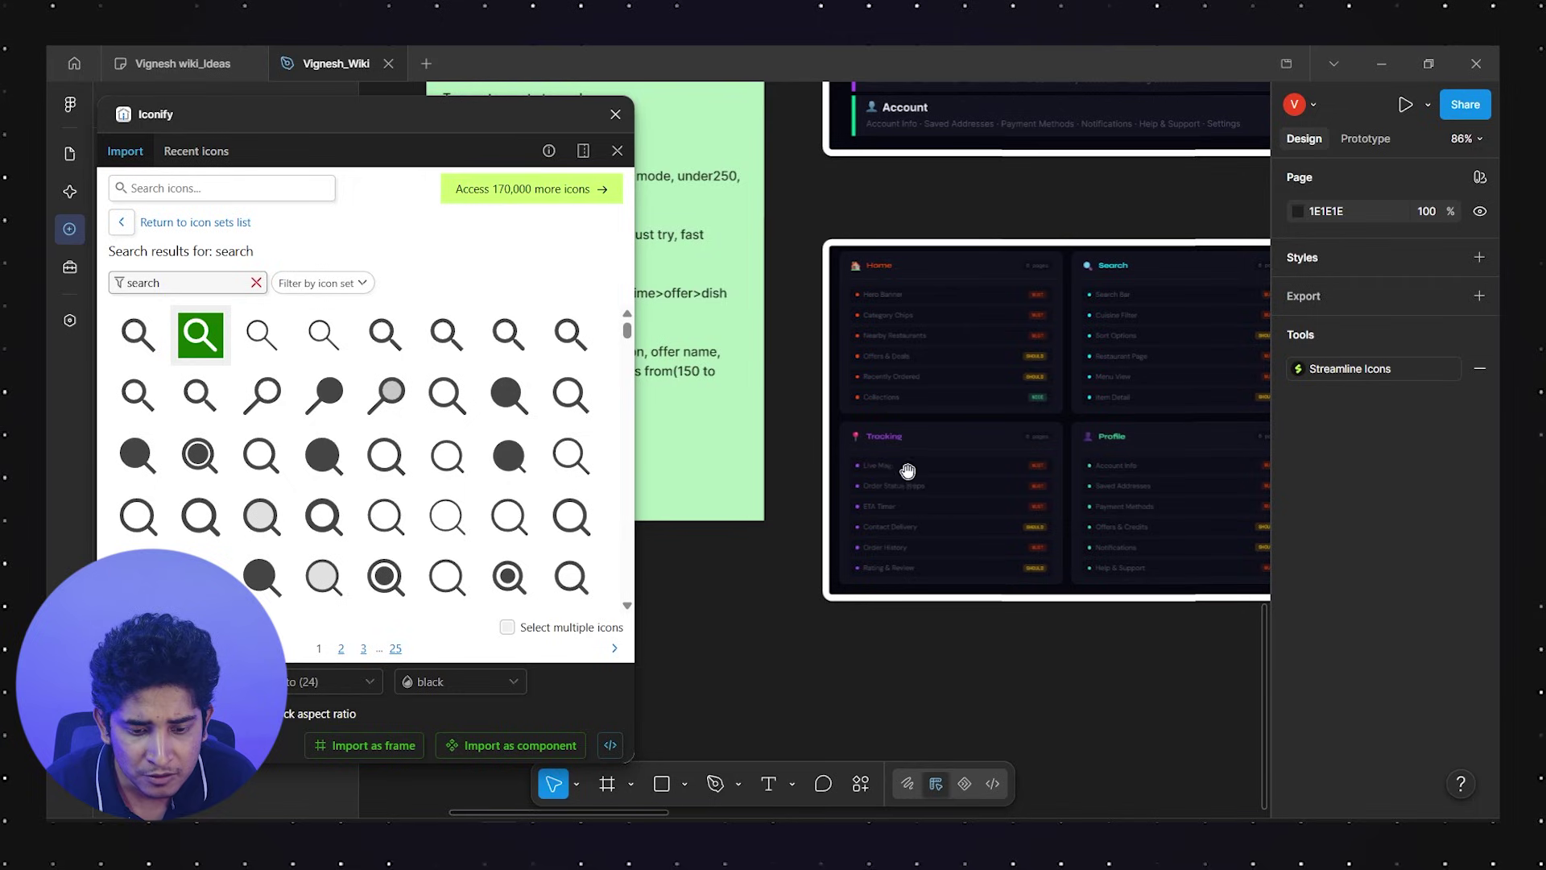
pyautogui.scroll(1, 886, 435)
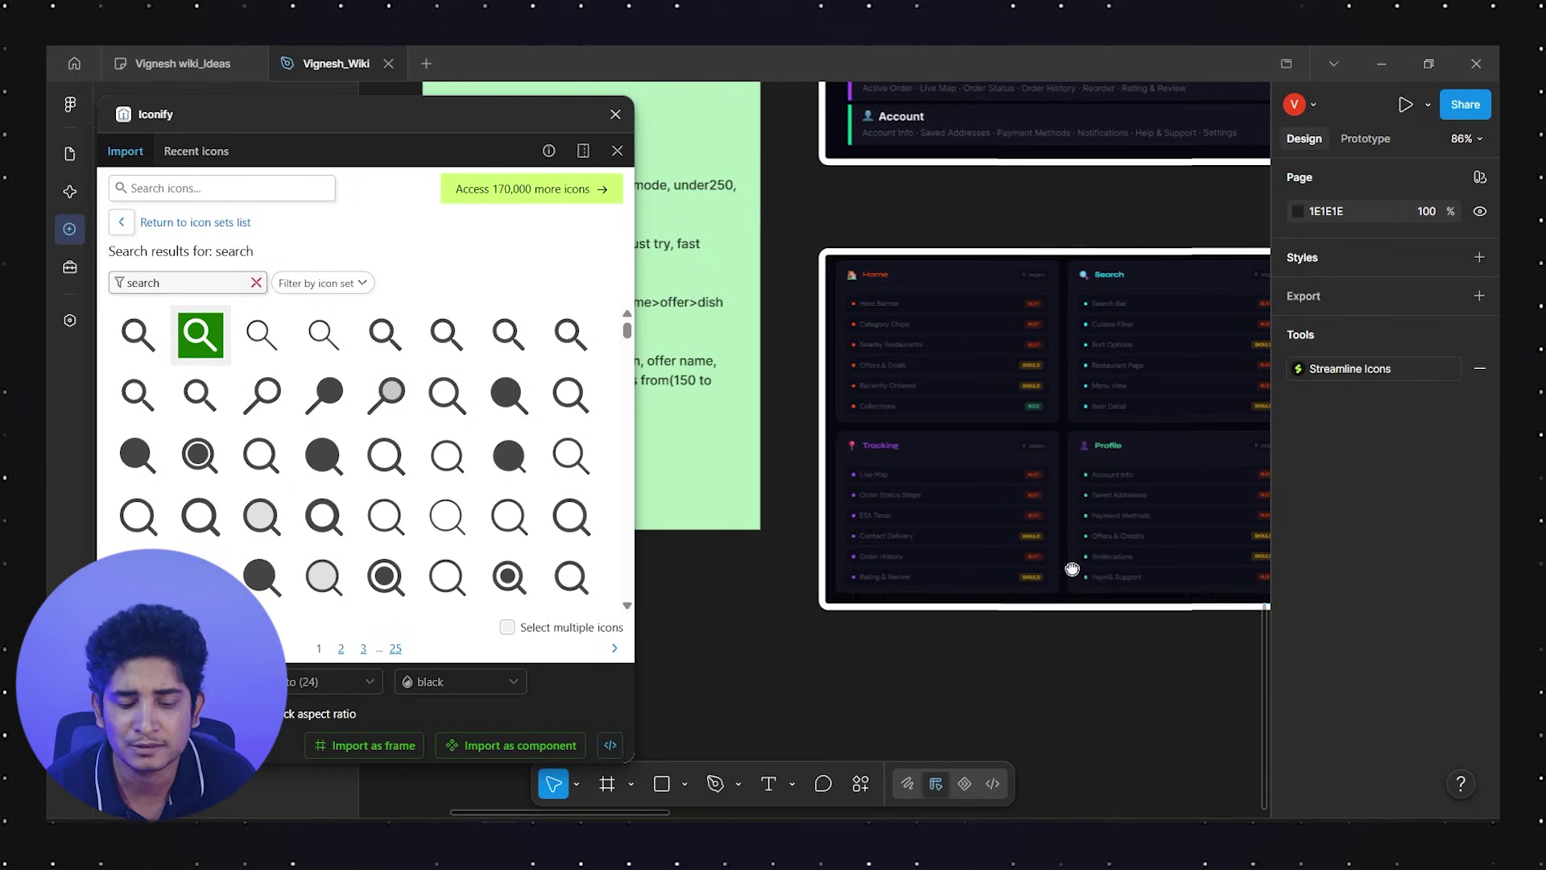
pyautogui.hscroll(10, 805, 555)
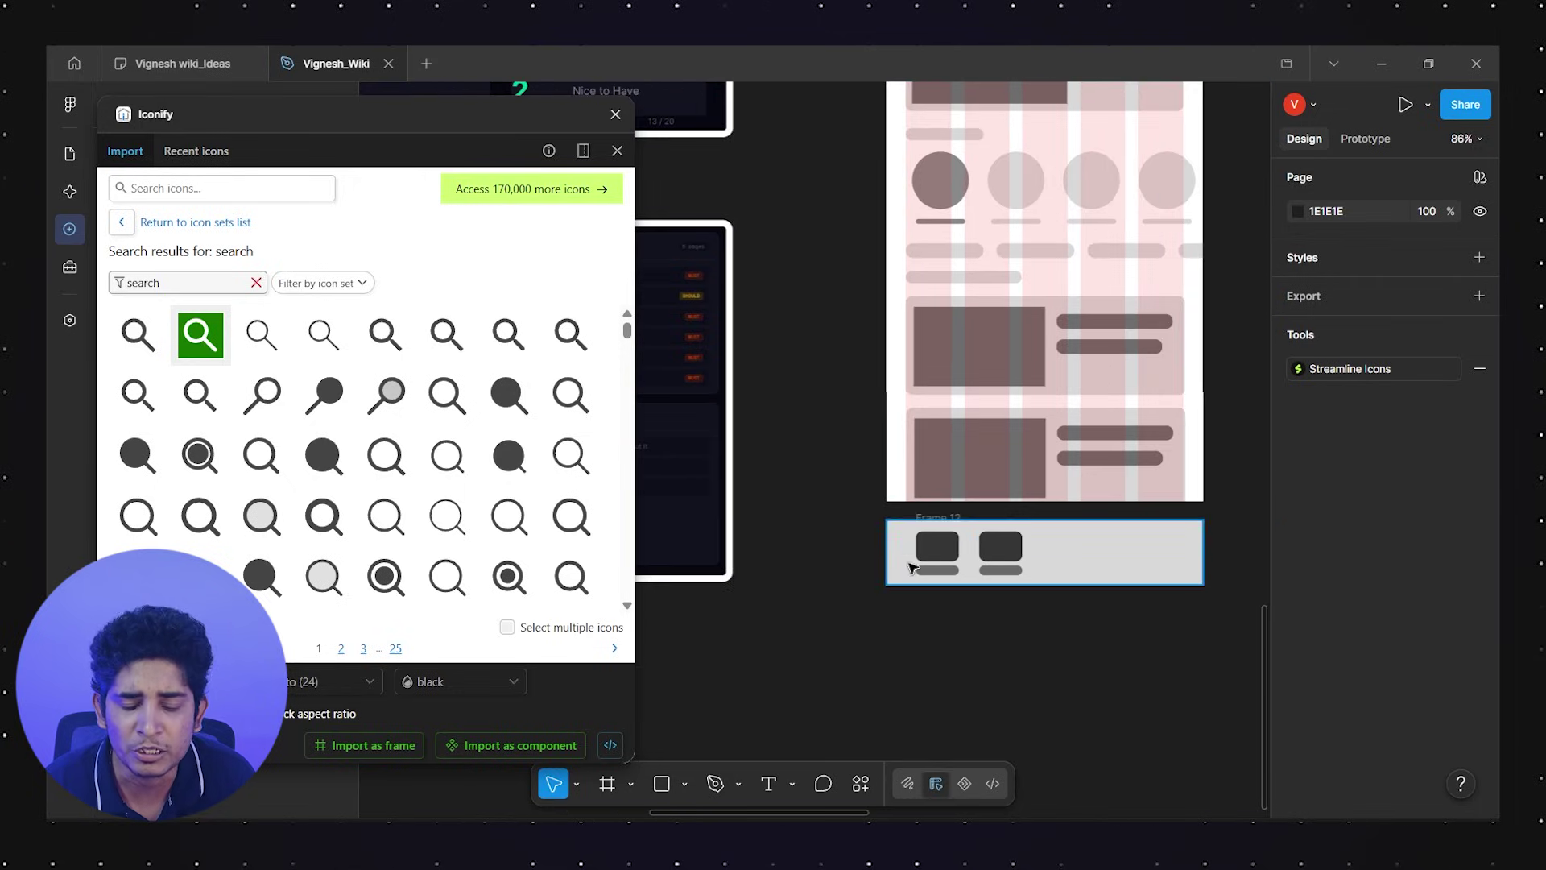
pyautogui.click(1013, 554)
pyautogui.hotkey('ctrl', 'd')
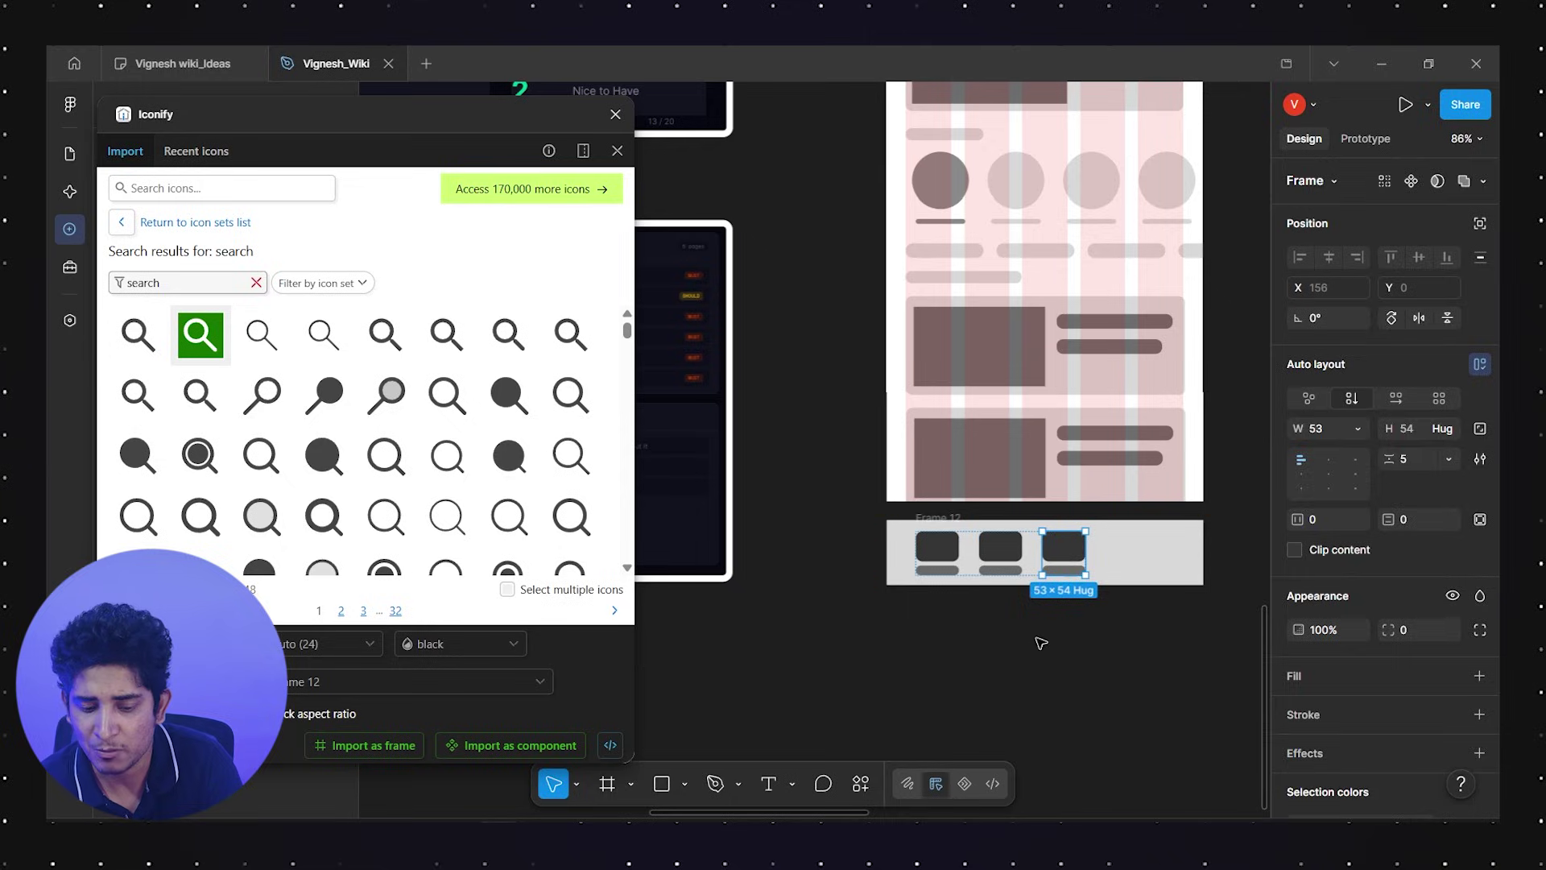
pyautogui.press('Escape')
pyautogui.click(1074, 555)
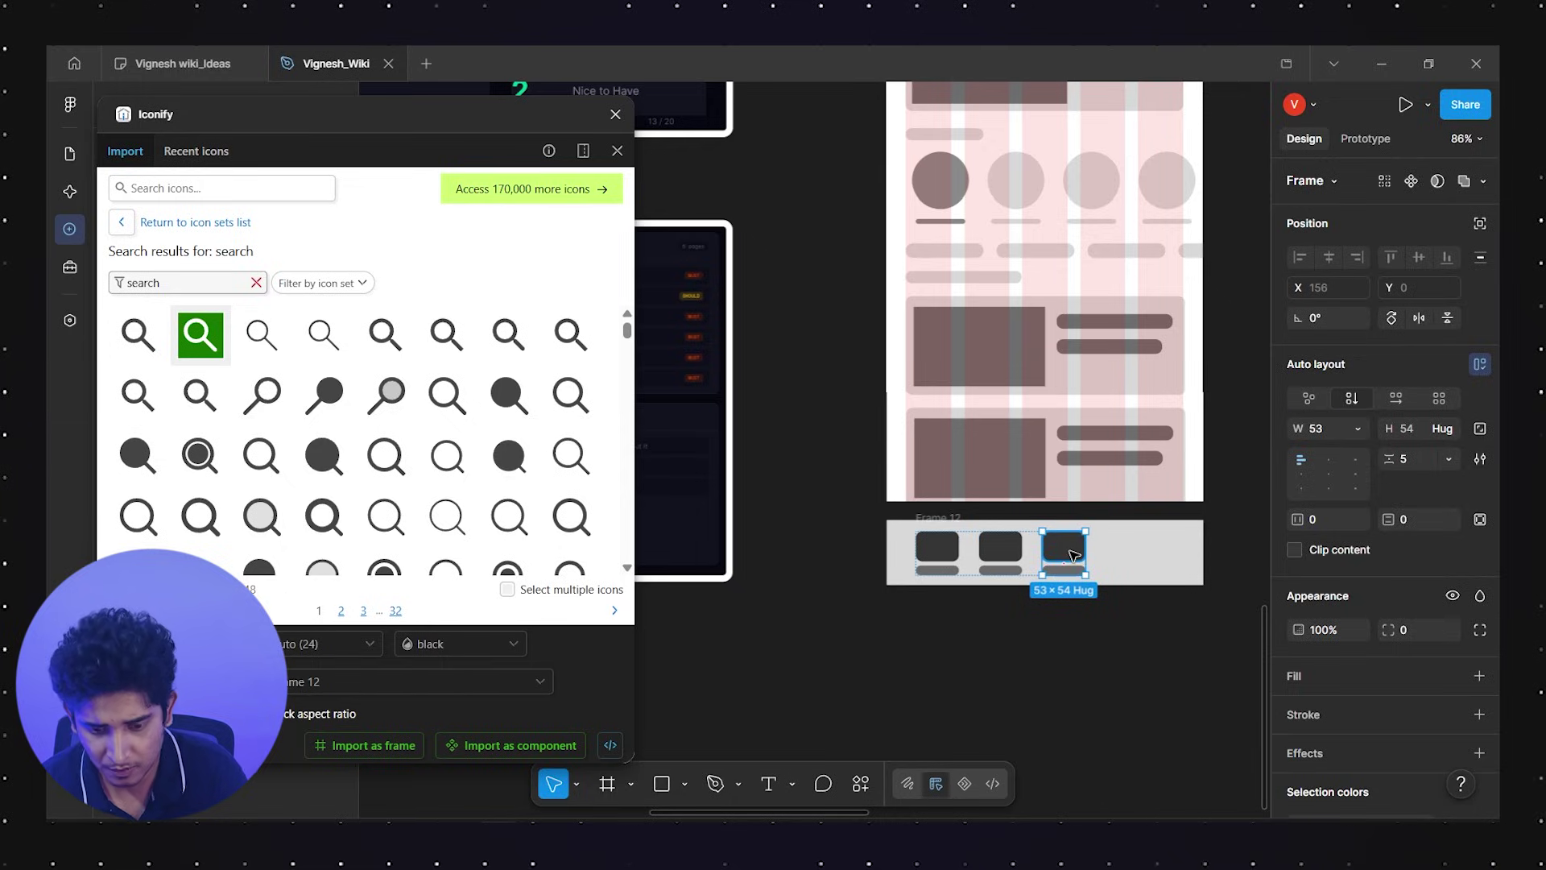
pyautogui.hotkey('ctrl', 'd')
pyautogui.press('Escape')
pyautogui.click(1127, 558)
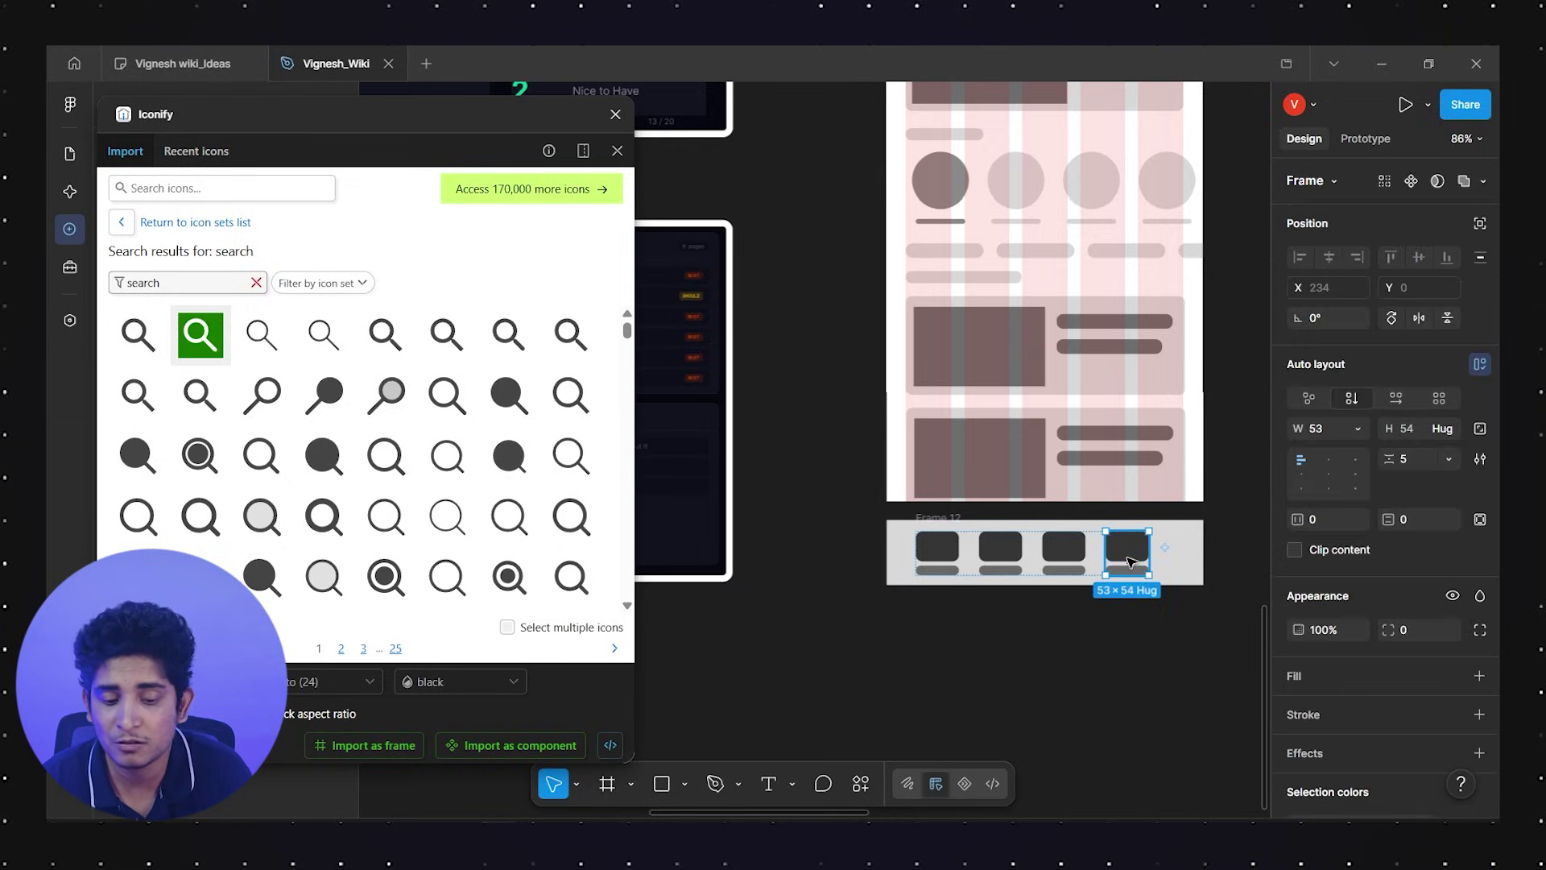
pyautogui.click(1109, 618)
# Compare the wireframe sections and navigation bar items with the element list in the planning notes
pyautogui.moveTo(823, 613); pyautogui.dragTo(981, 614)
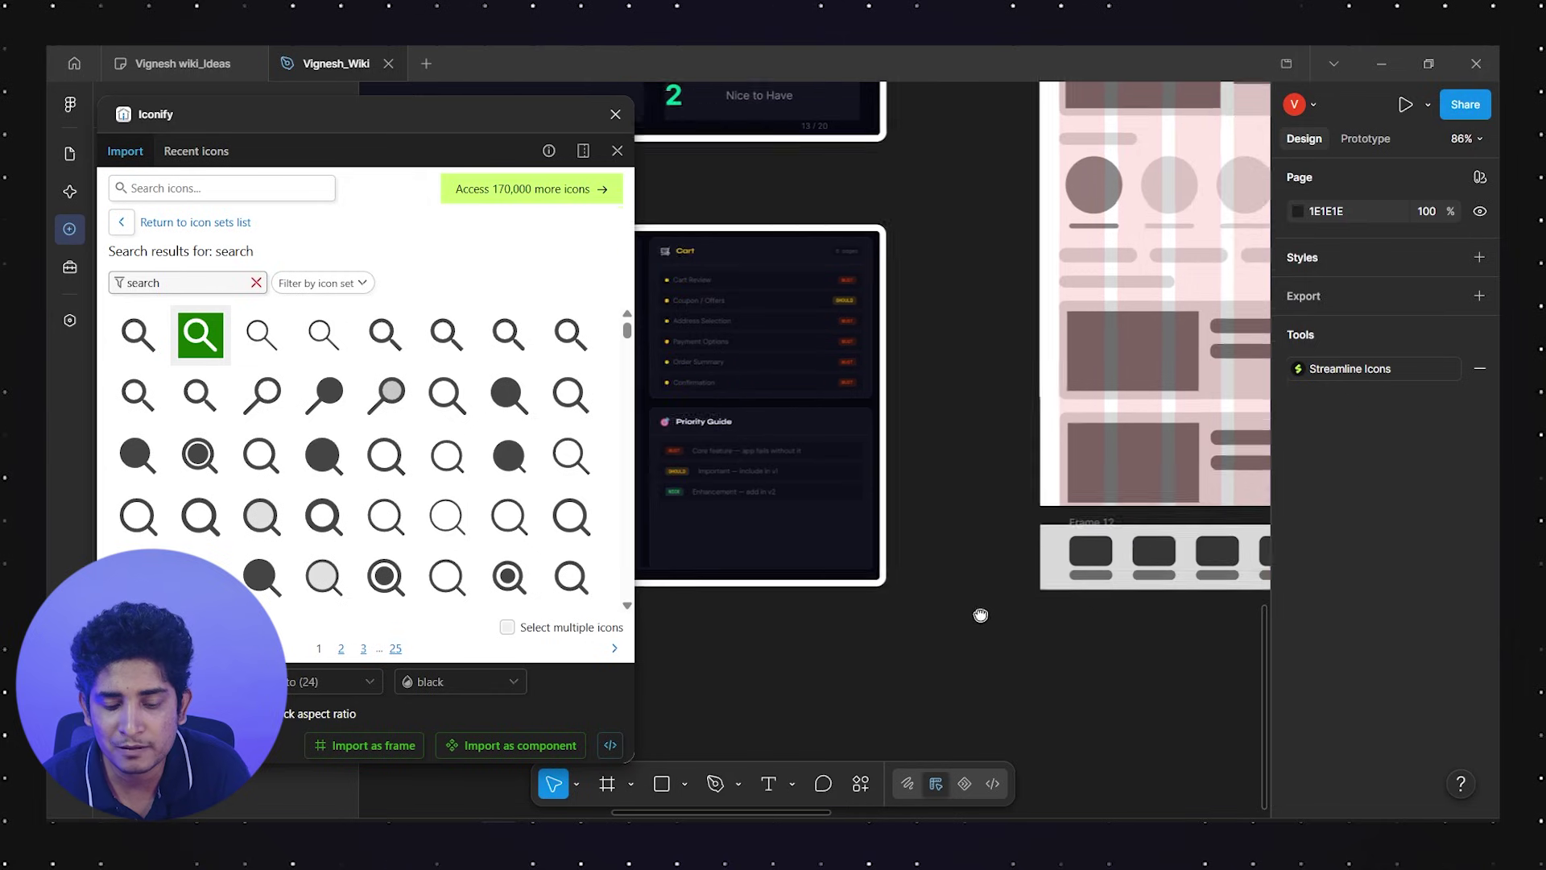
pyautogui.hscroll(-10, 981, 615)
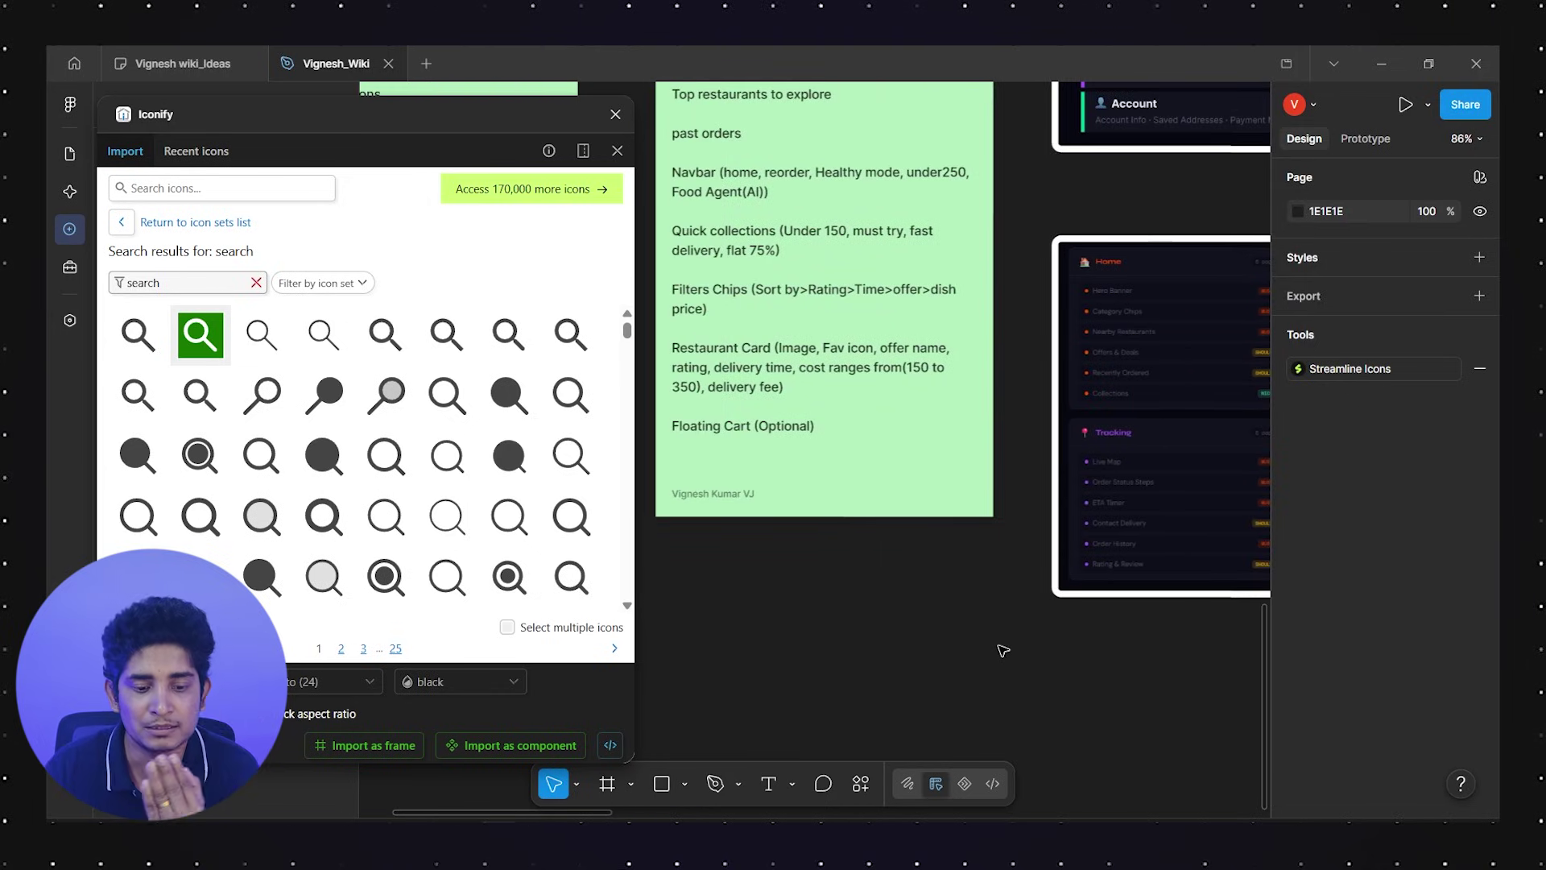
pyautogui.scroll(1, 1003, 649)
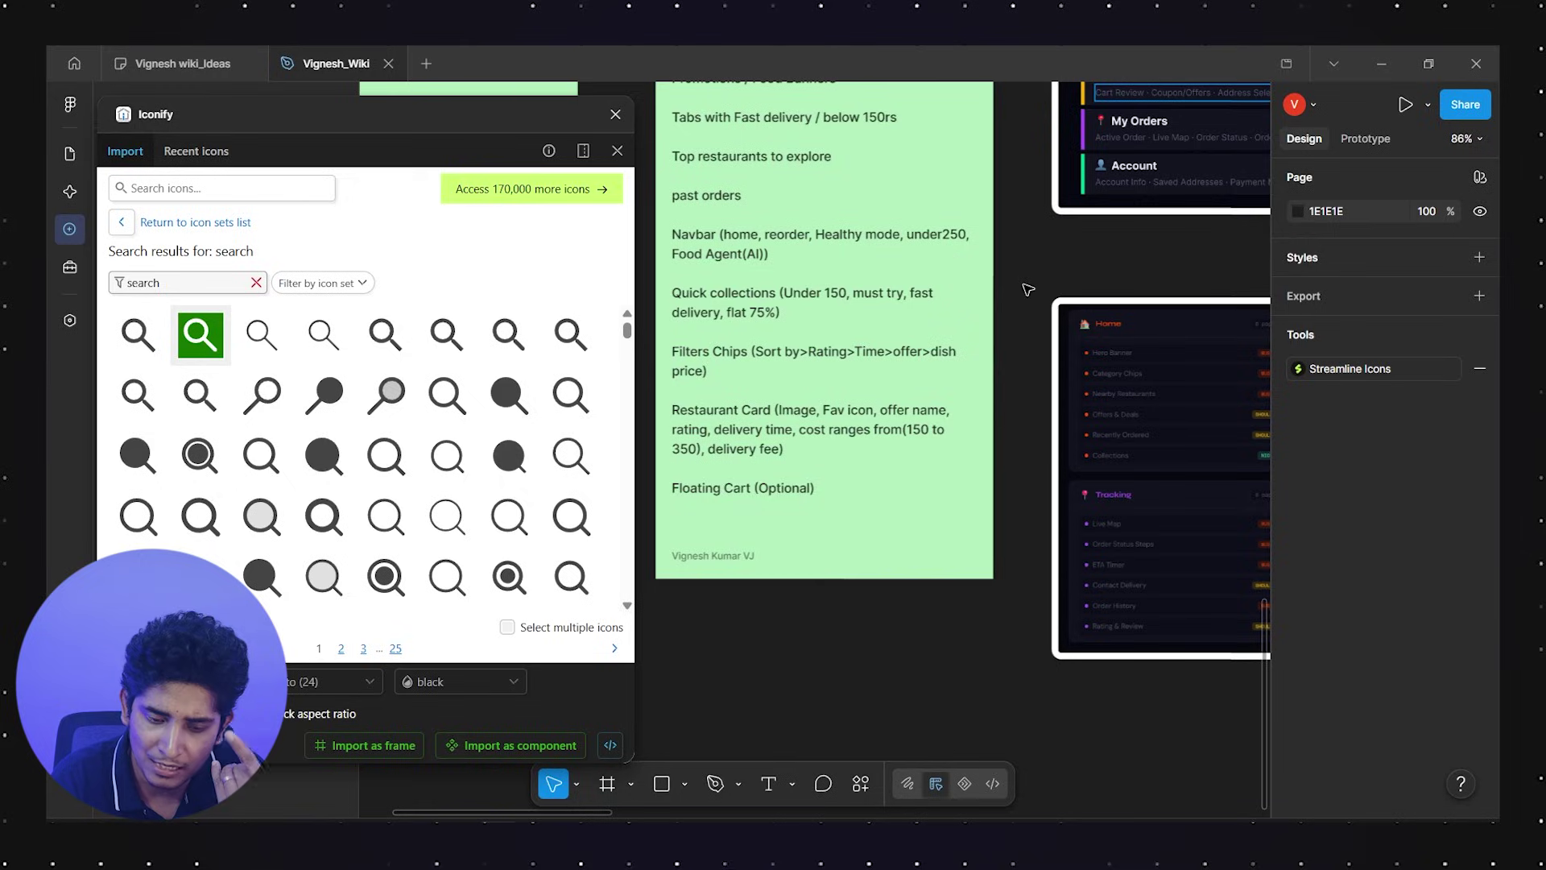
pyautogui.scroll(-15, 1019, 324)
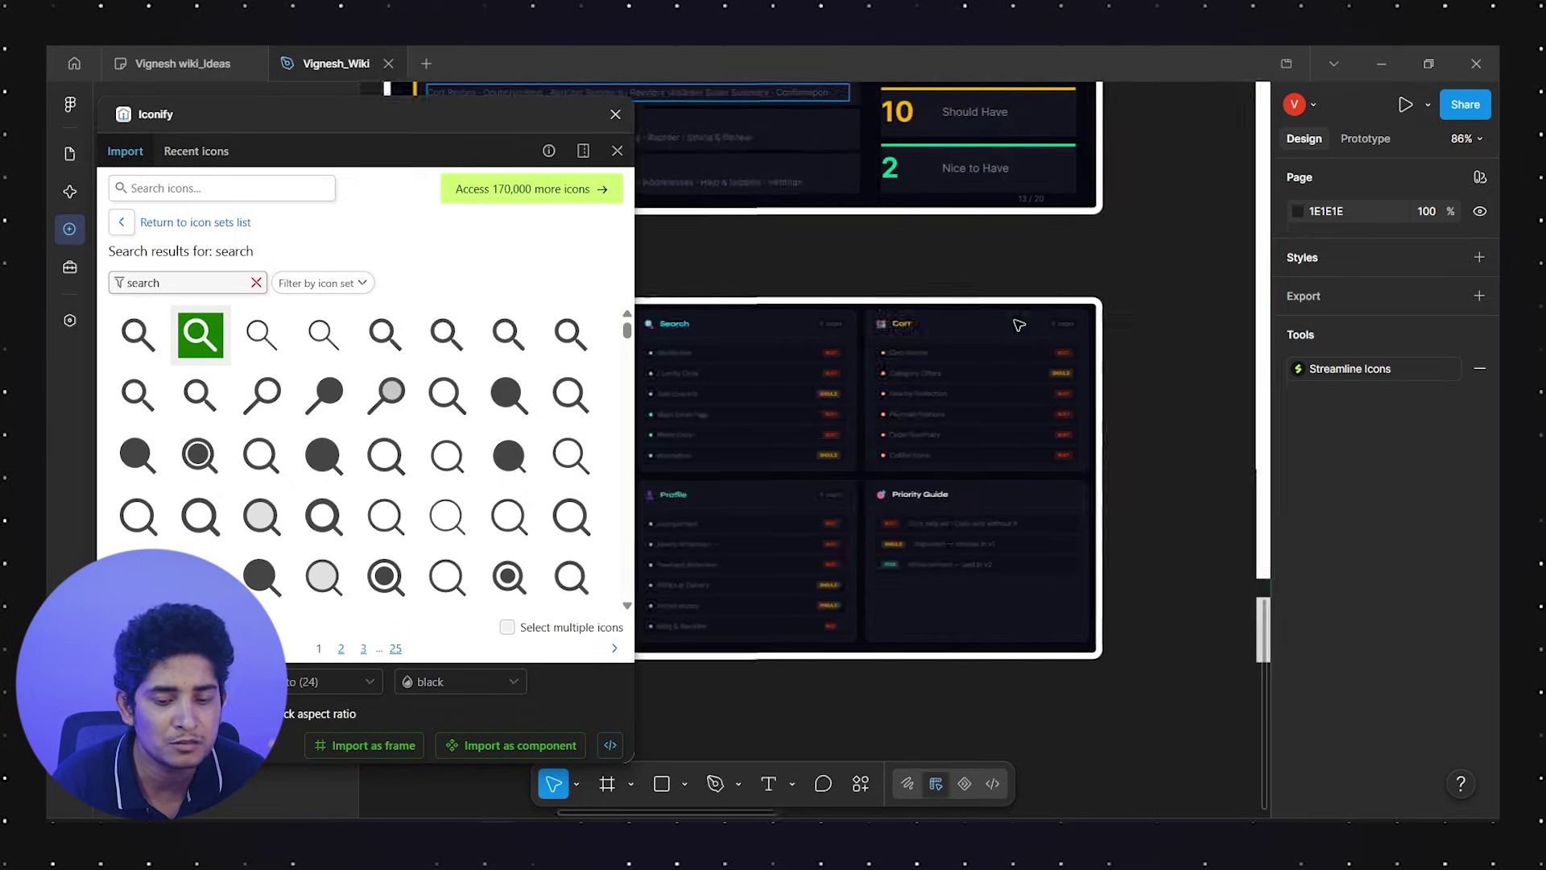
pyautogui.click(1017, 324)
pyautogui.click(1176, 483)
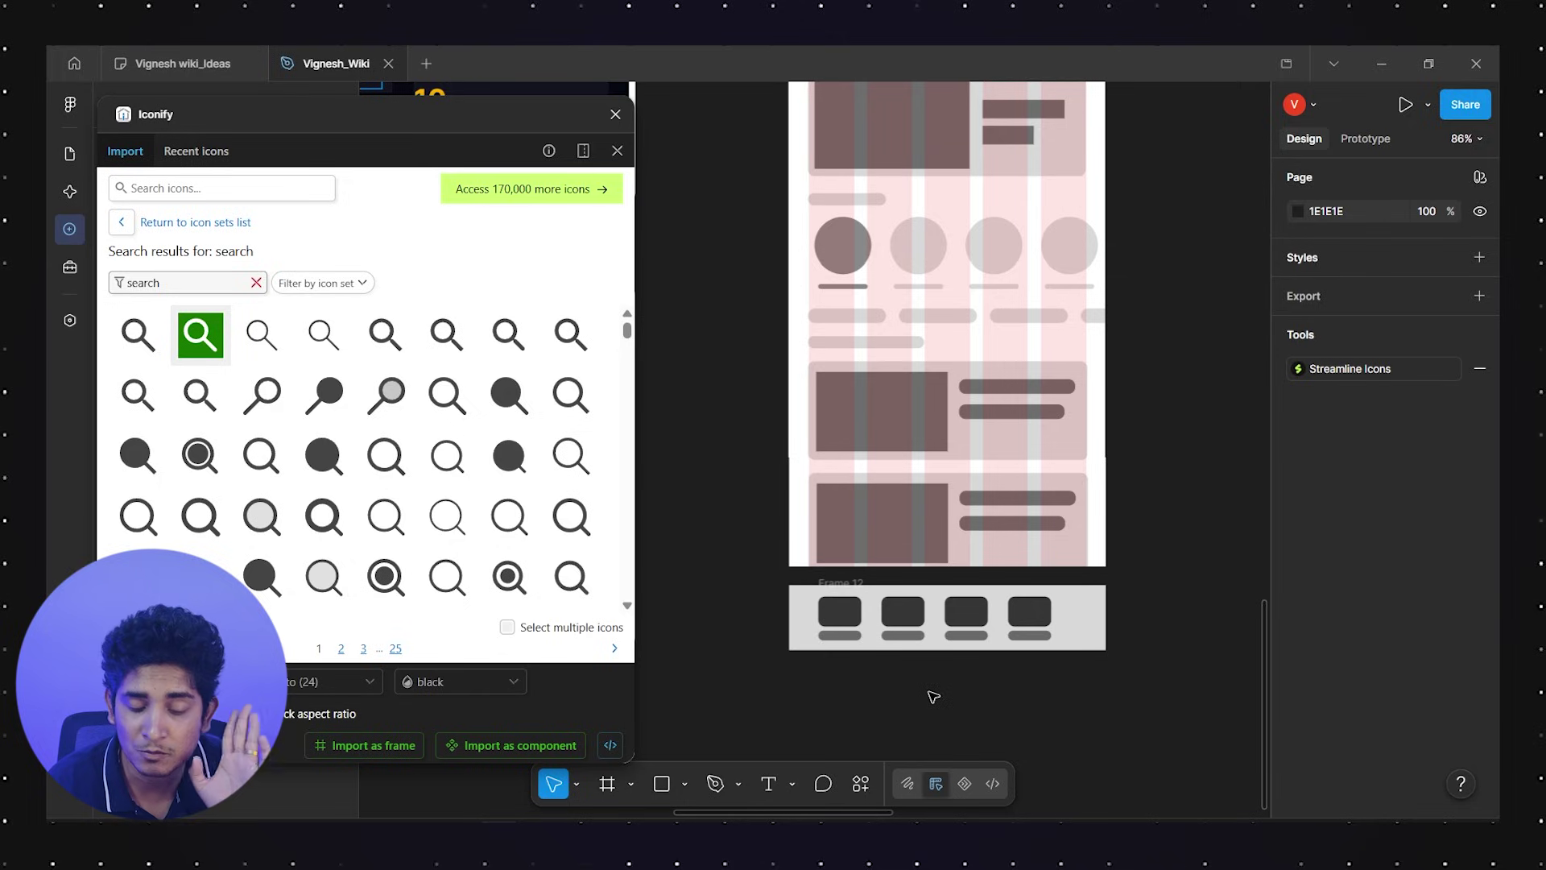
pyautogui.scroll(2, 933, 696)
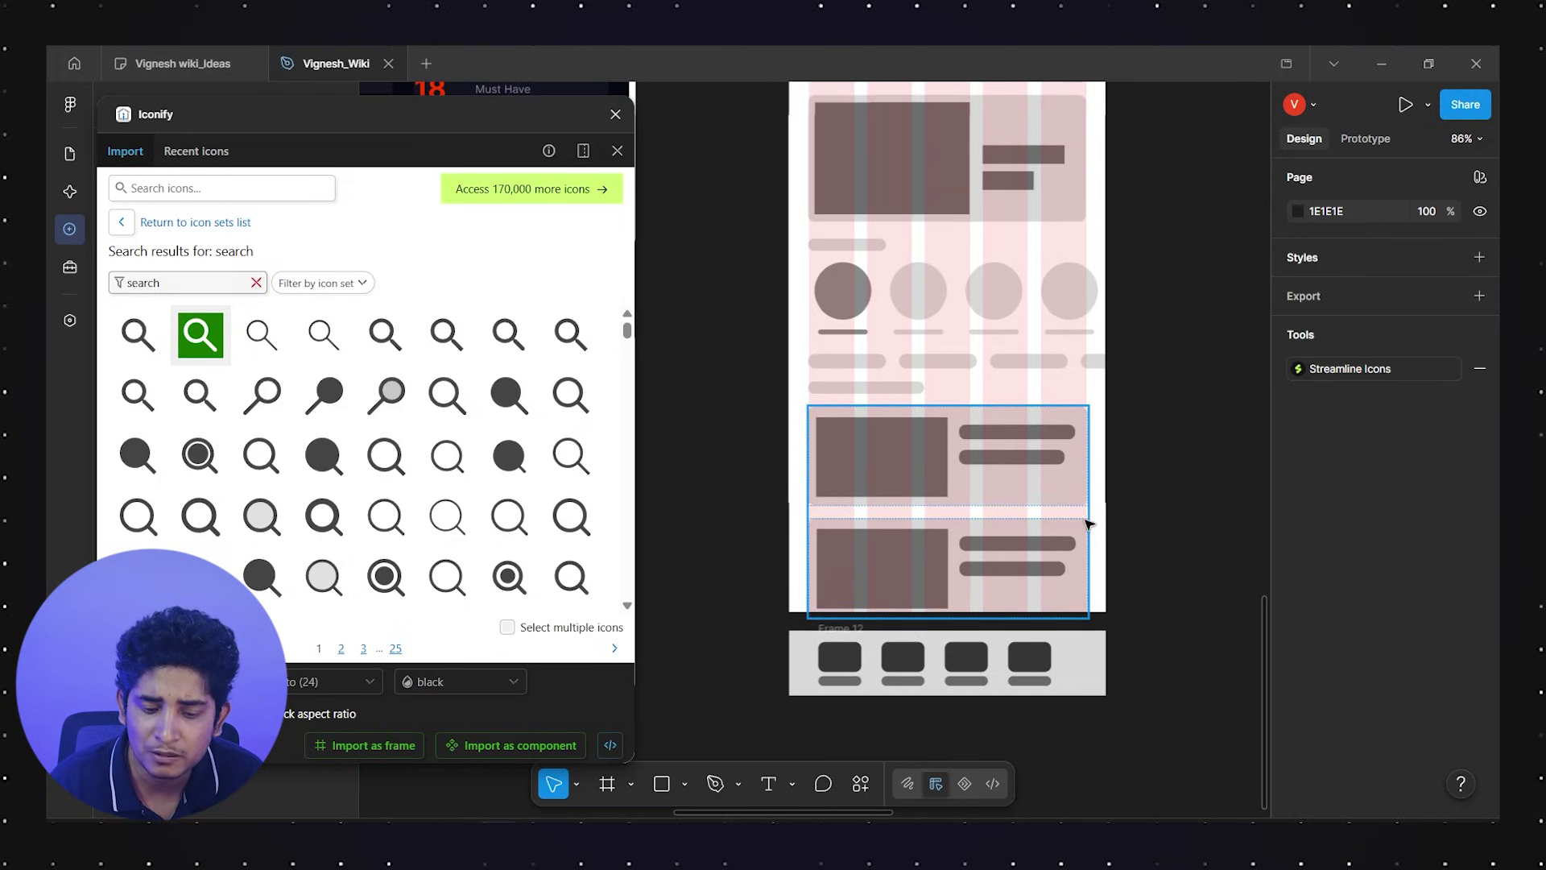
pyautogui.click(1029, 665)
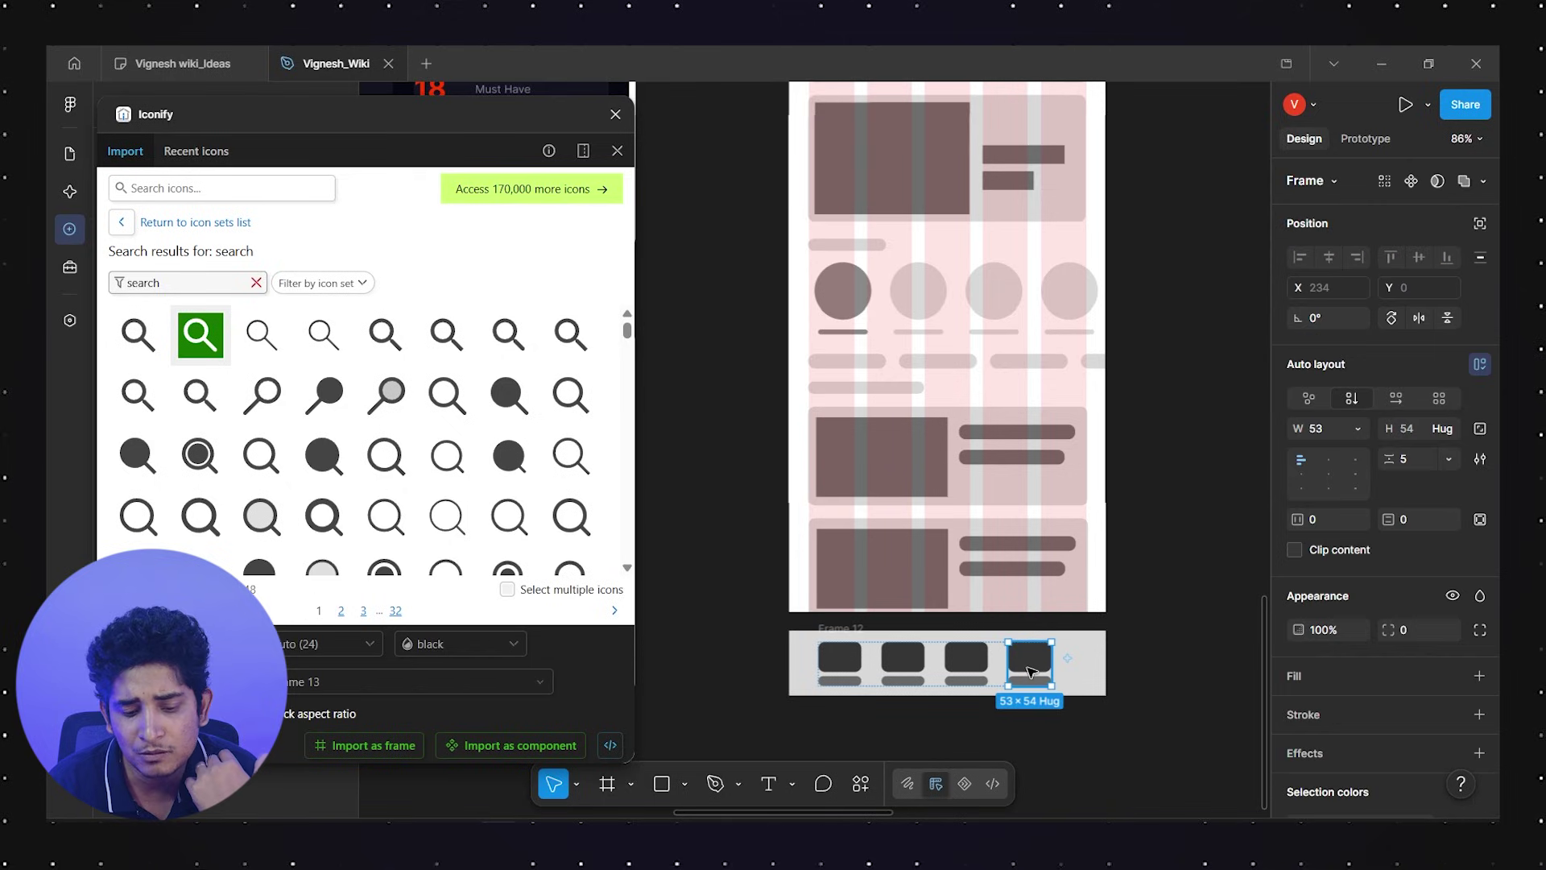
pyautogui.click(898, 730)
# Check the Home page list in the content inventory and close the Iconify plugin
pyautogui.hscroll(-5, 904, 733)
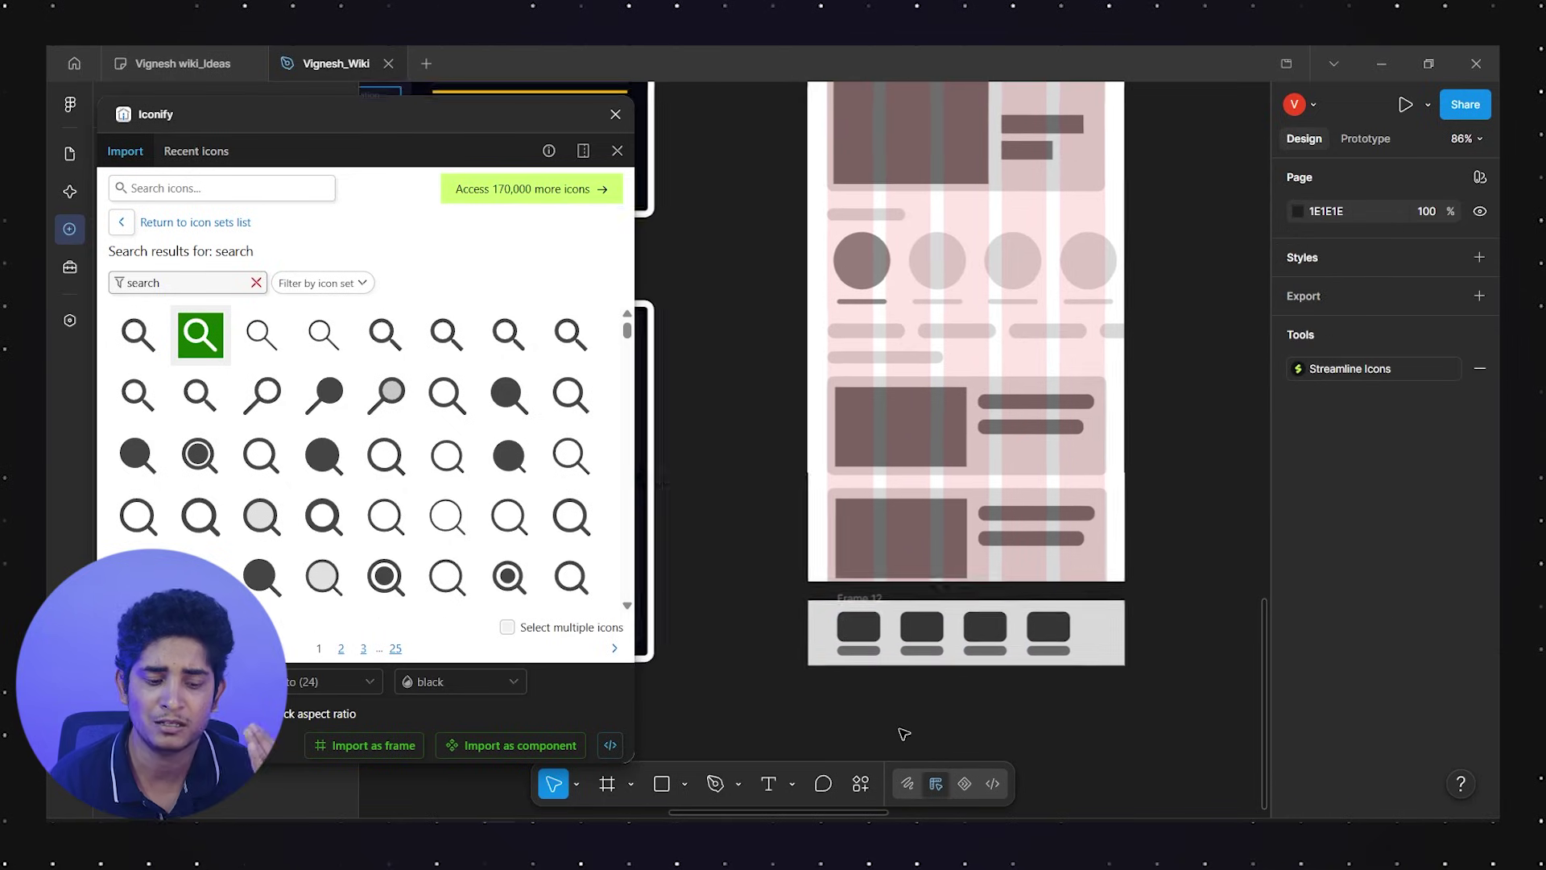
pyautogui.hscroll(-5, 904, 733)
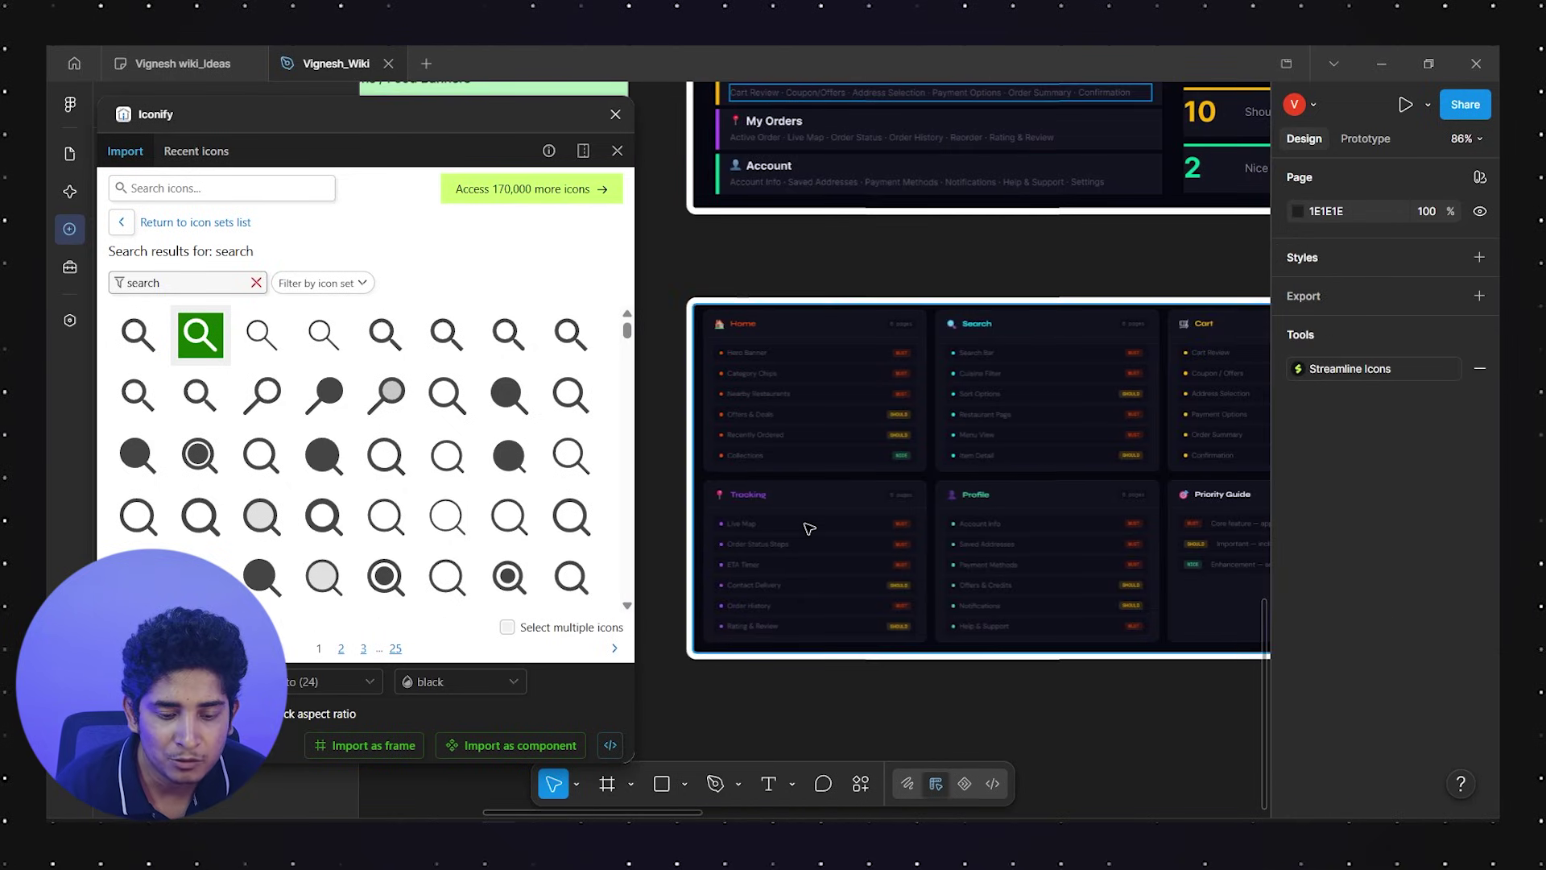
pyautogui.scroll(1, 805, 525)
pyautogui.scroll(5, 810, 529)
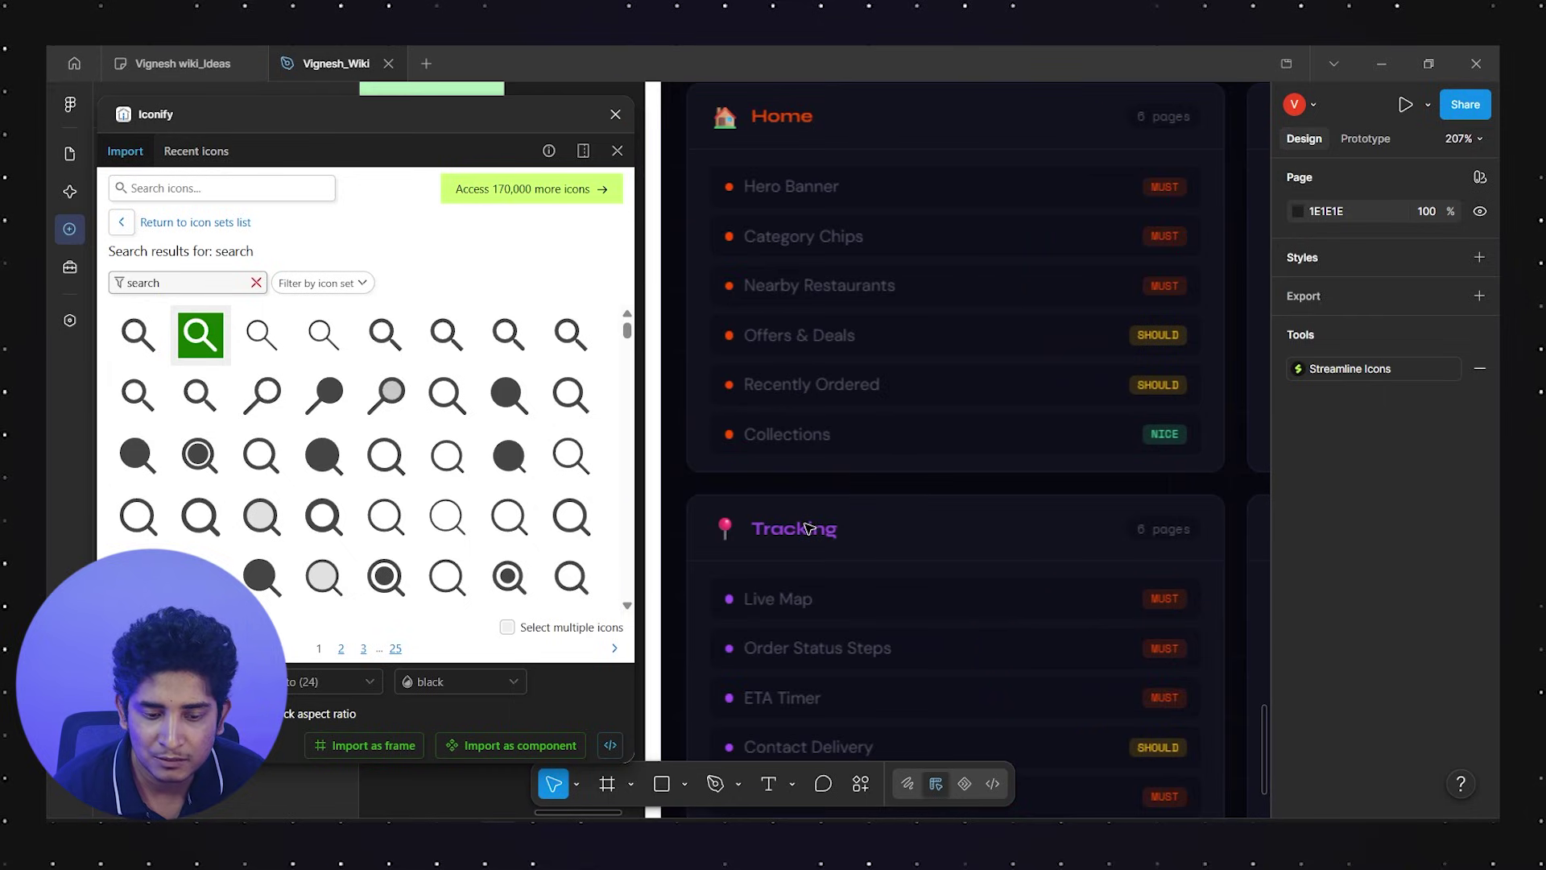
pyautogui.scroll(-3, 809, 529)
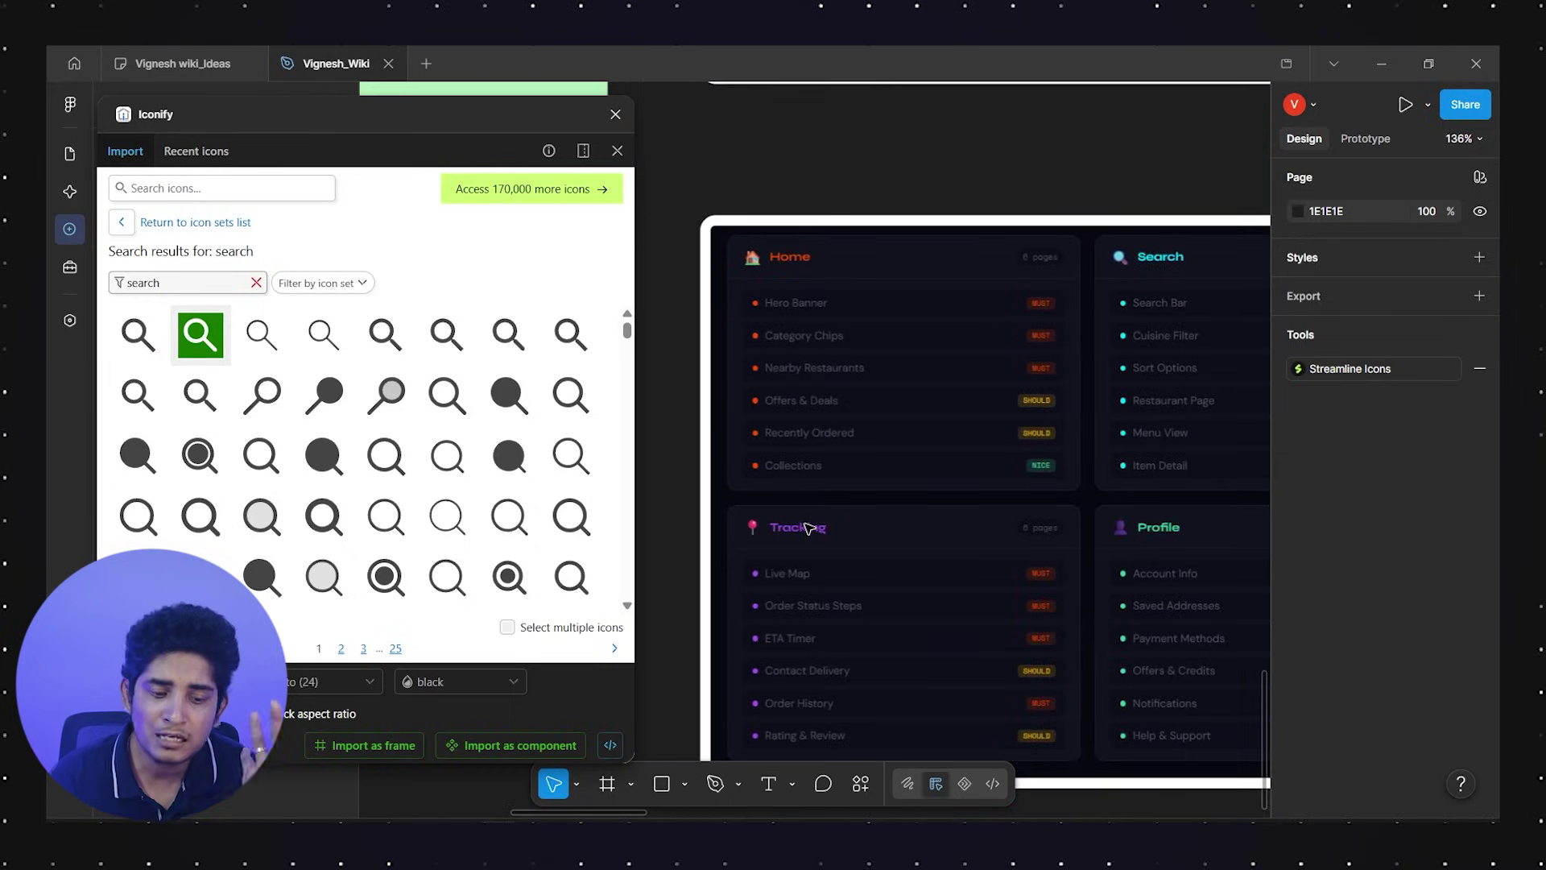
pyautogui.click(613, 114)
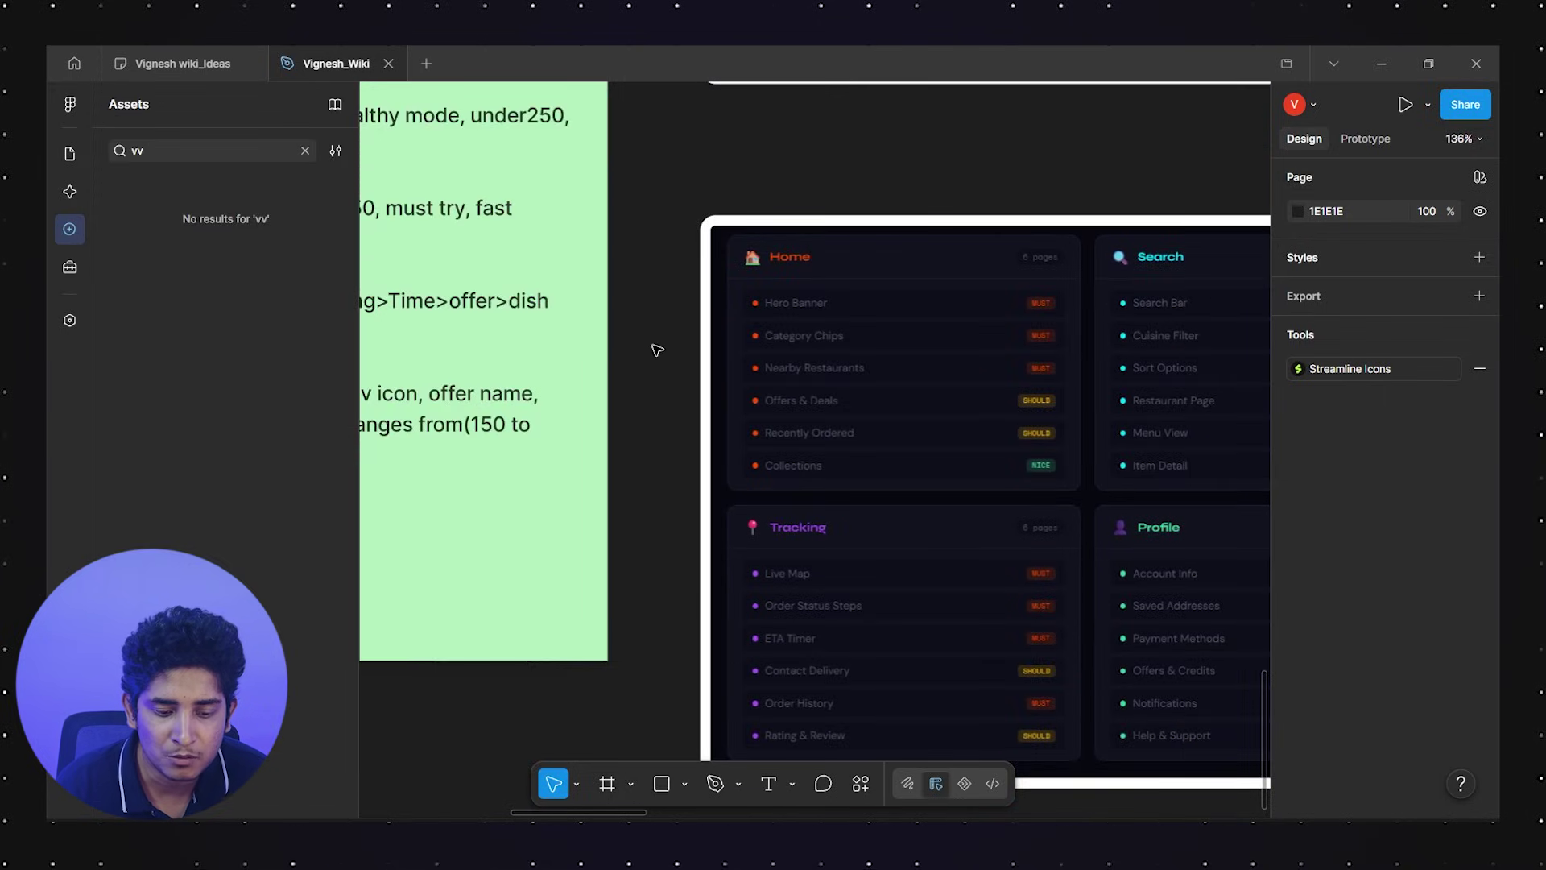
# Compare the navbar entries in the planning notes and the content inventory with the items on the wireframe's navigation bar
pyautogui.scroll(-3, 655, 347)
pyautogui.scroll(3, 655, 347)
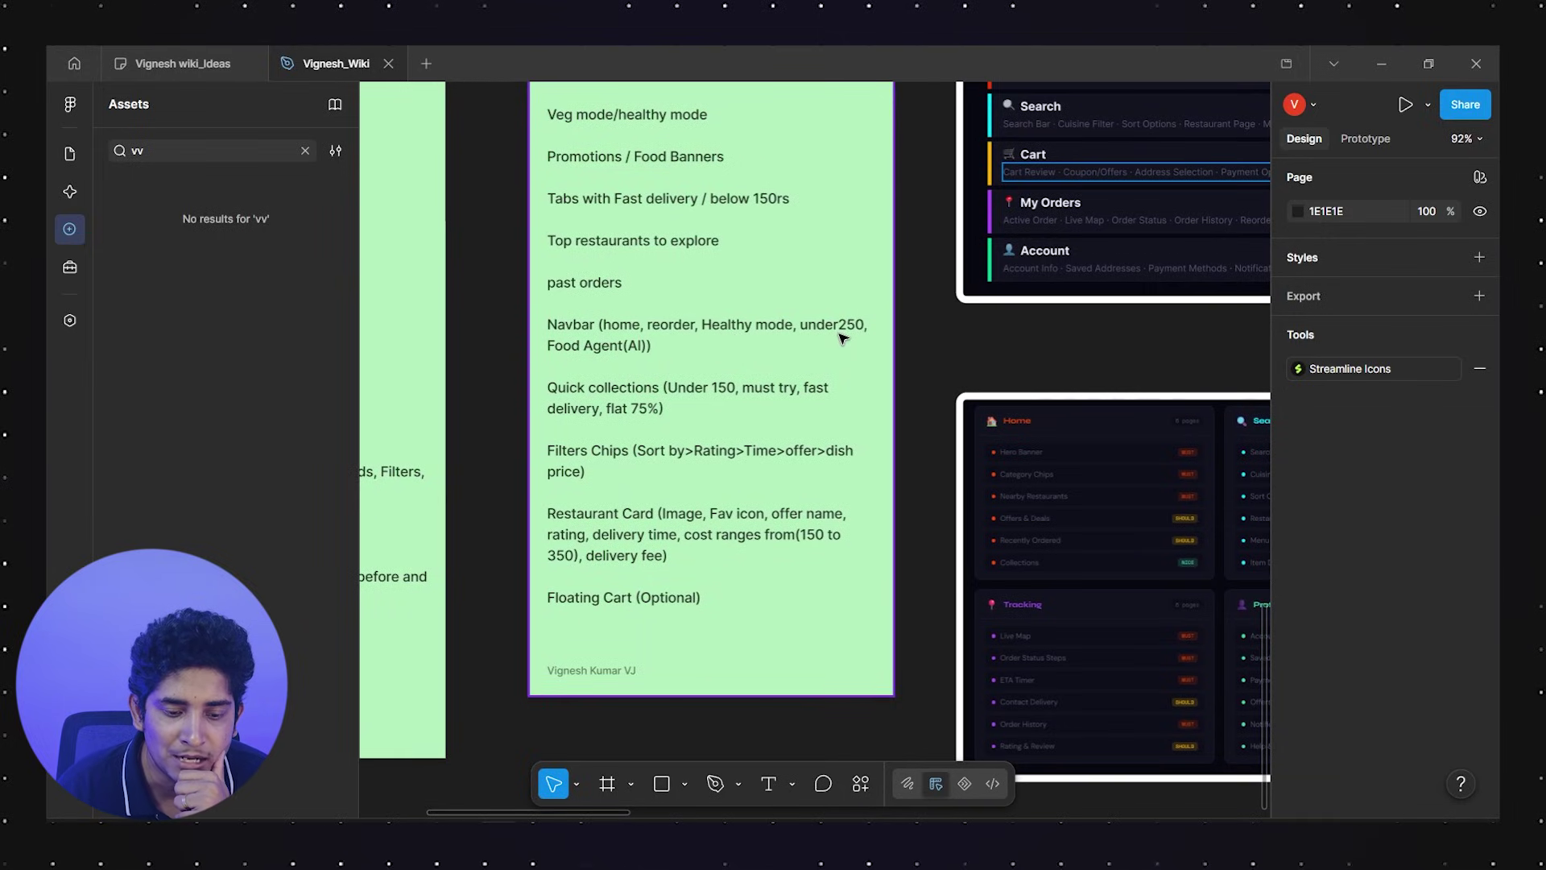
pyautogui.scroll(-5, 580, 357)
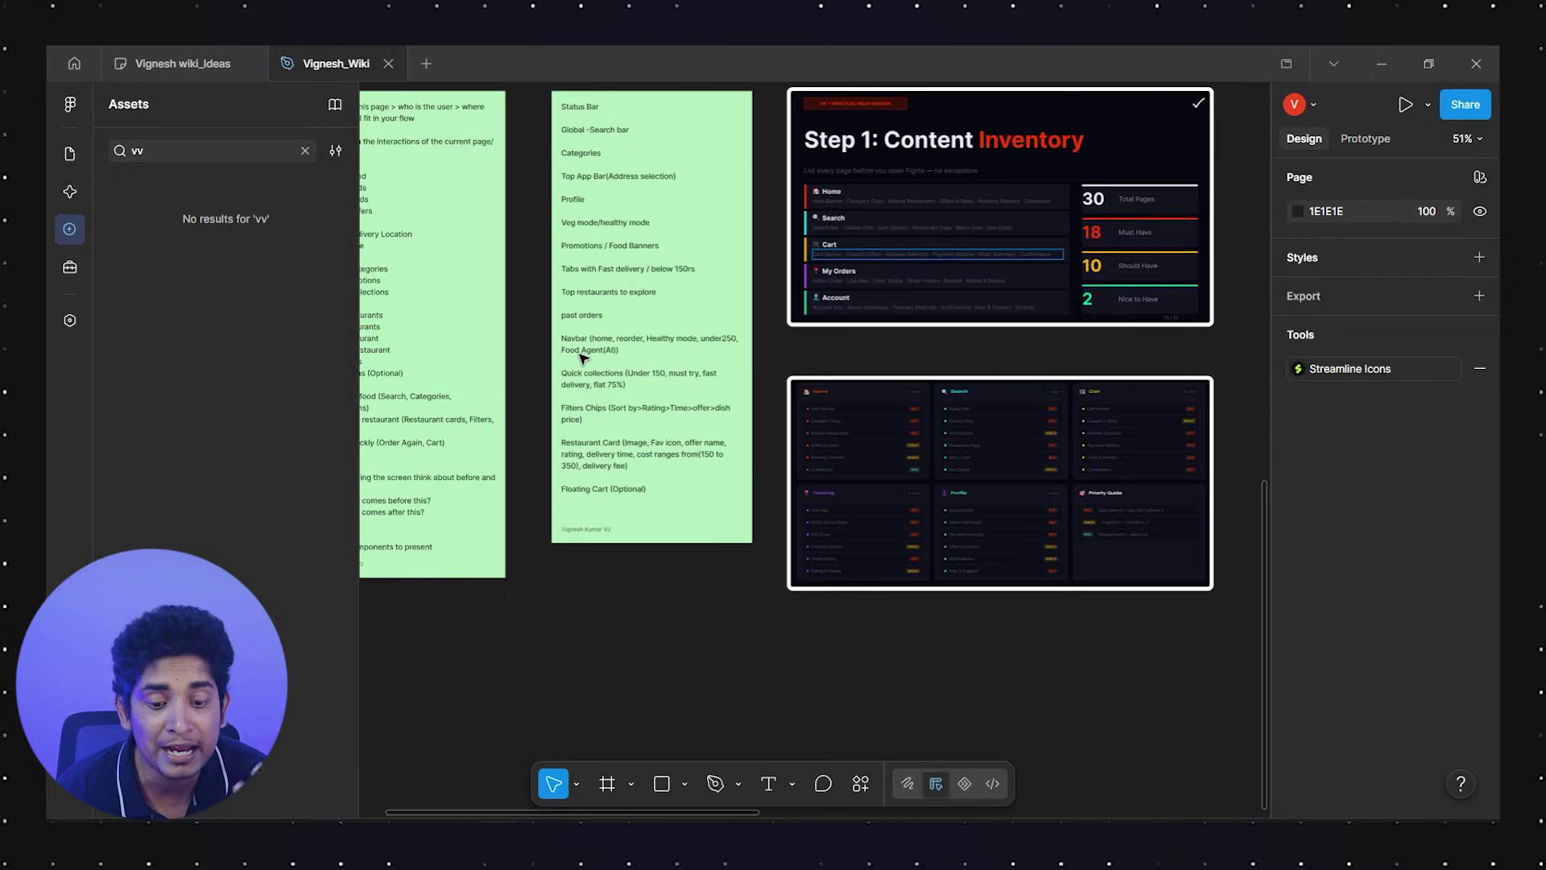
pyautogui.hscroll(5, 580, 355)
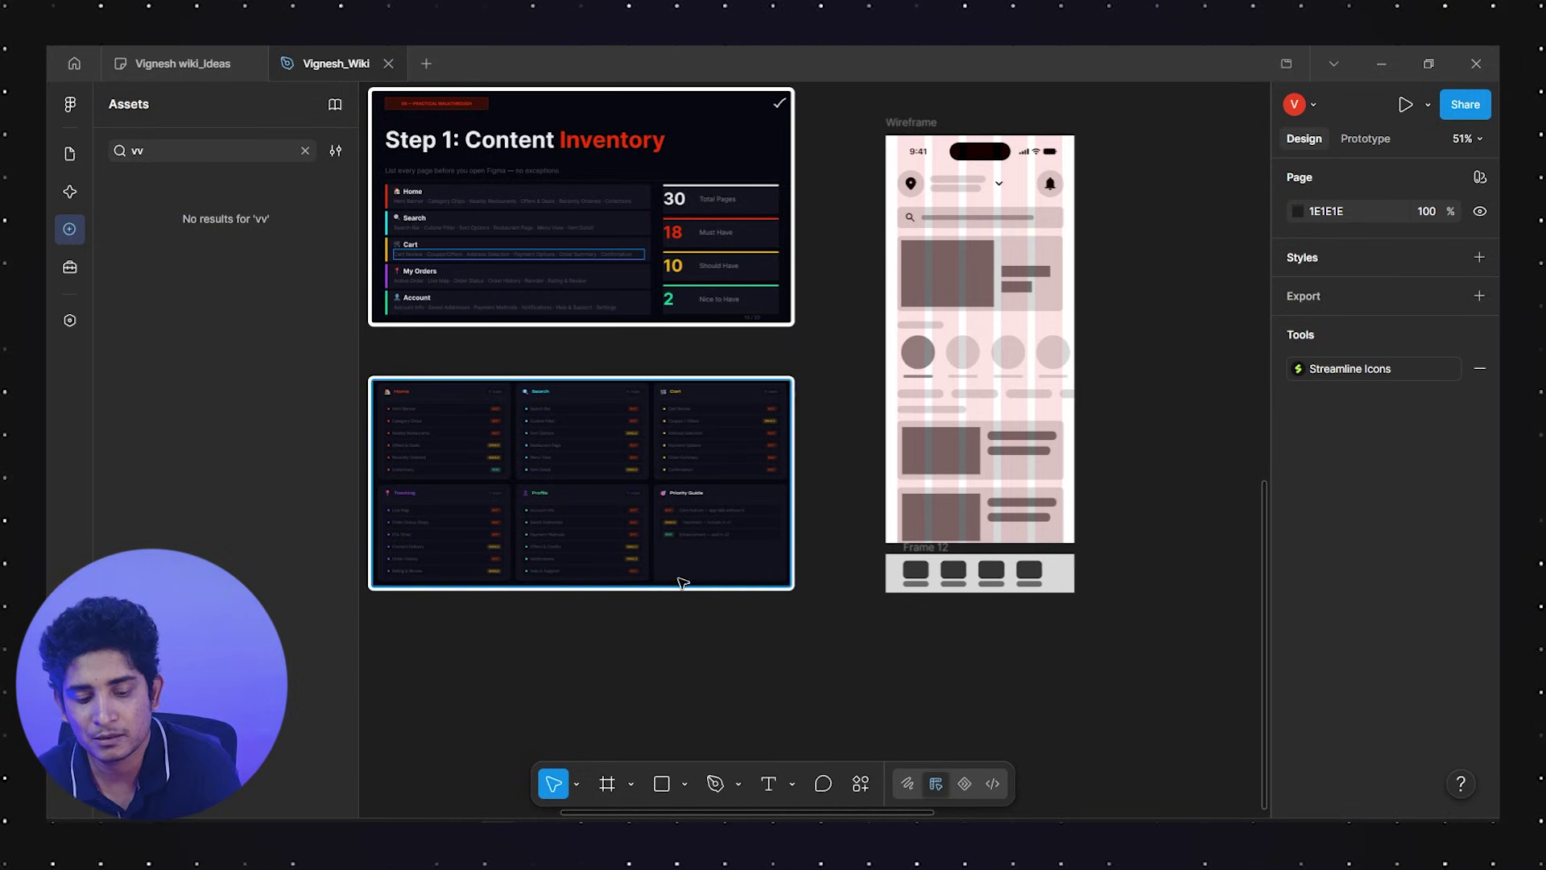
pyautogui.hscroll(-6, 680, 579)
pyautogui.scroll(5, 821, 600)
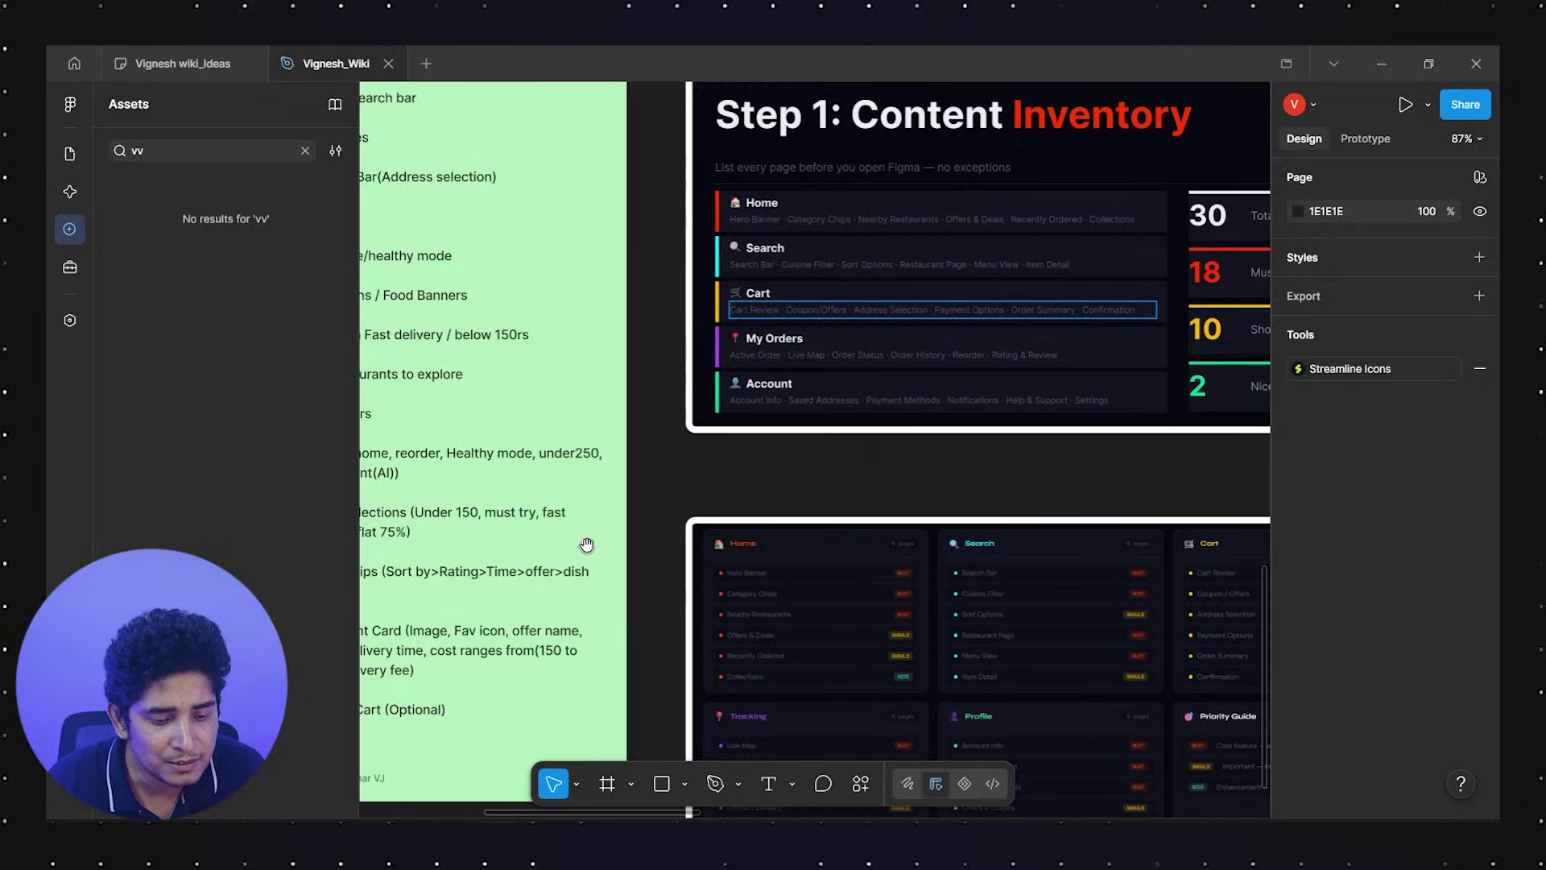
pyautogui.hscroll(-4, 866, 574)
pyautogui.hscroll(10, 866, 573)
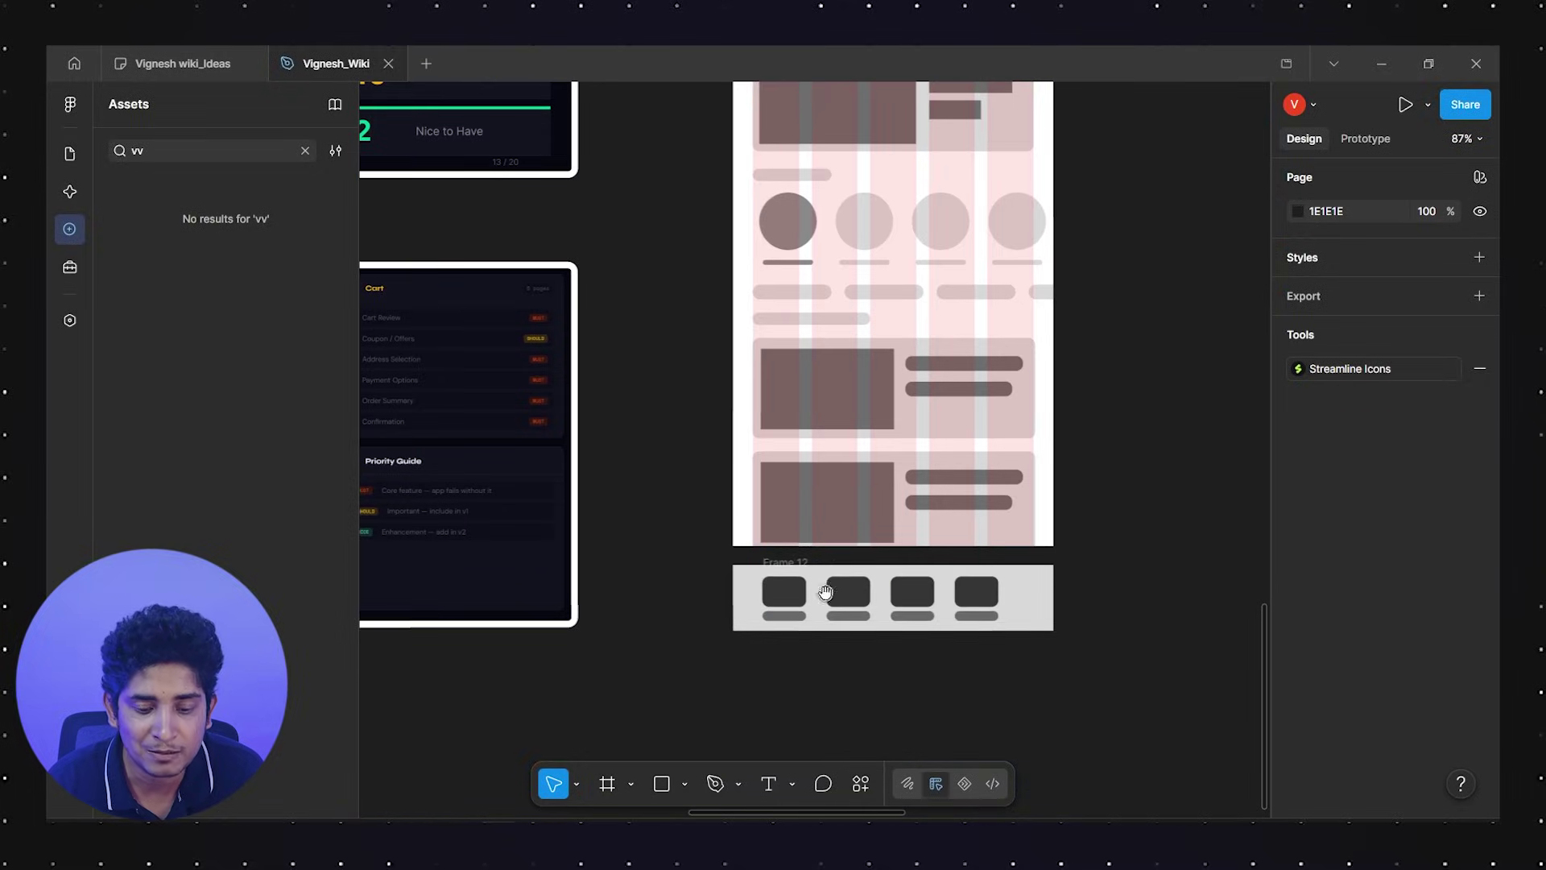
pyautogui.click(846, 598)
pyautogui.click(915, 656)
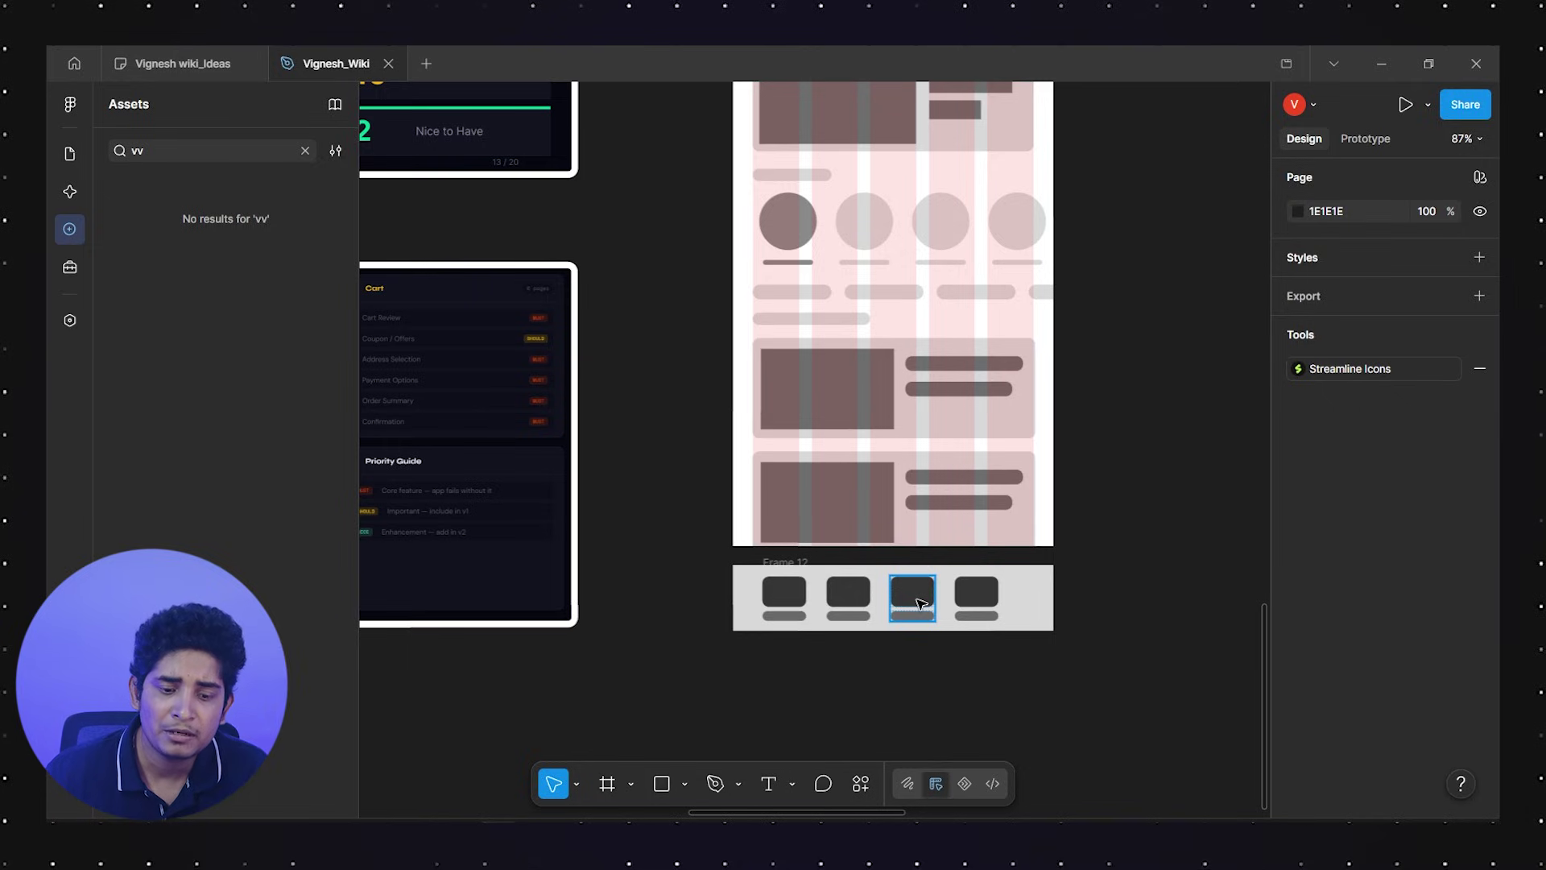
# Examine the separate, more detailed wireframe with labelled filter chips and navbar items
pyautogui.scroll(-5, 918, 602)
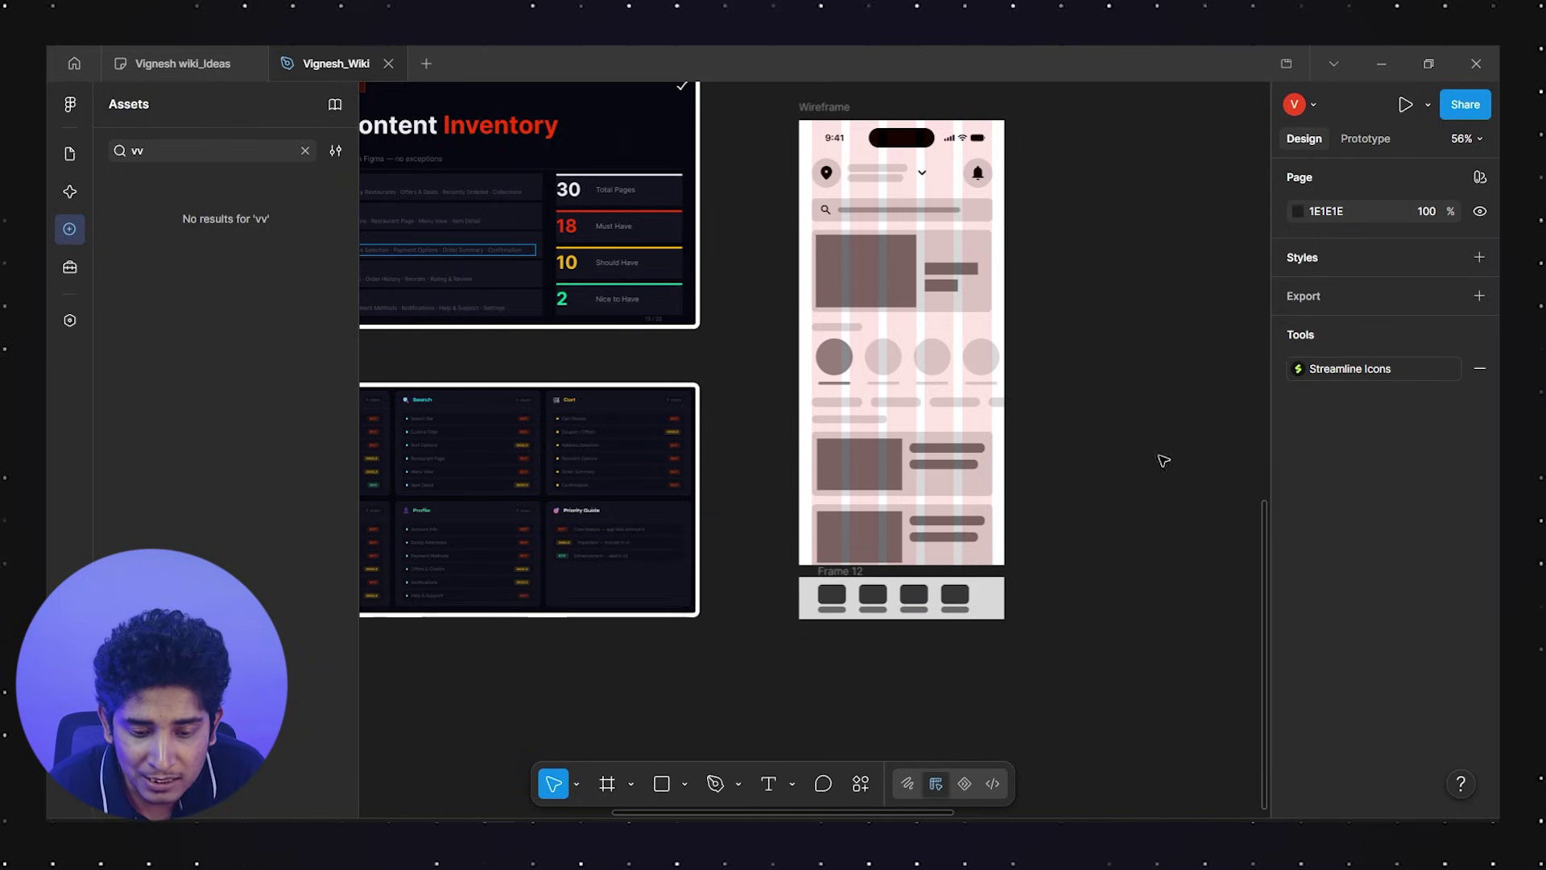
pyautogui.moveTo(1060, 528); pyautogui.dragTo(705, 543)
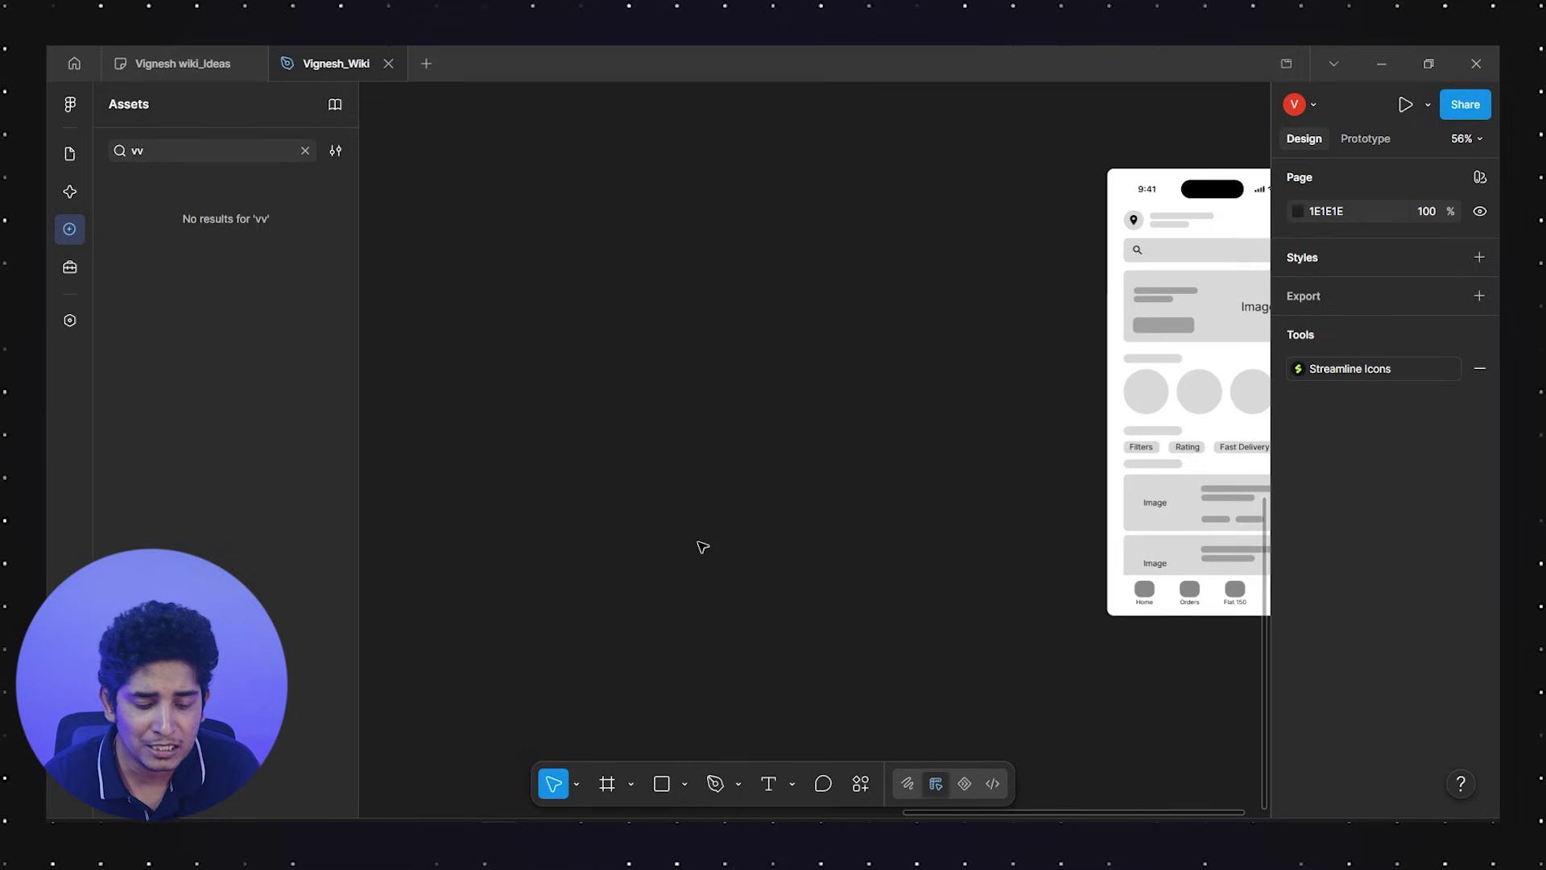
pyautogui.moveTo(1000, 517); pyautogui.dragTo(681, 525)
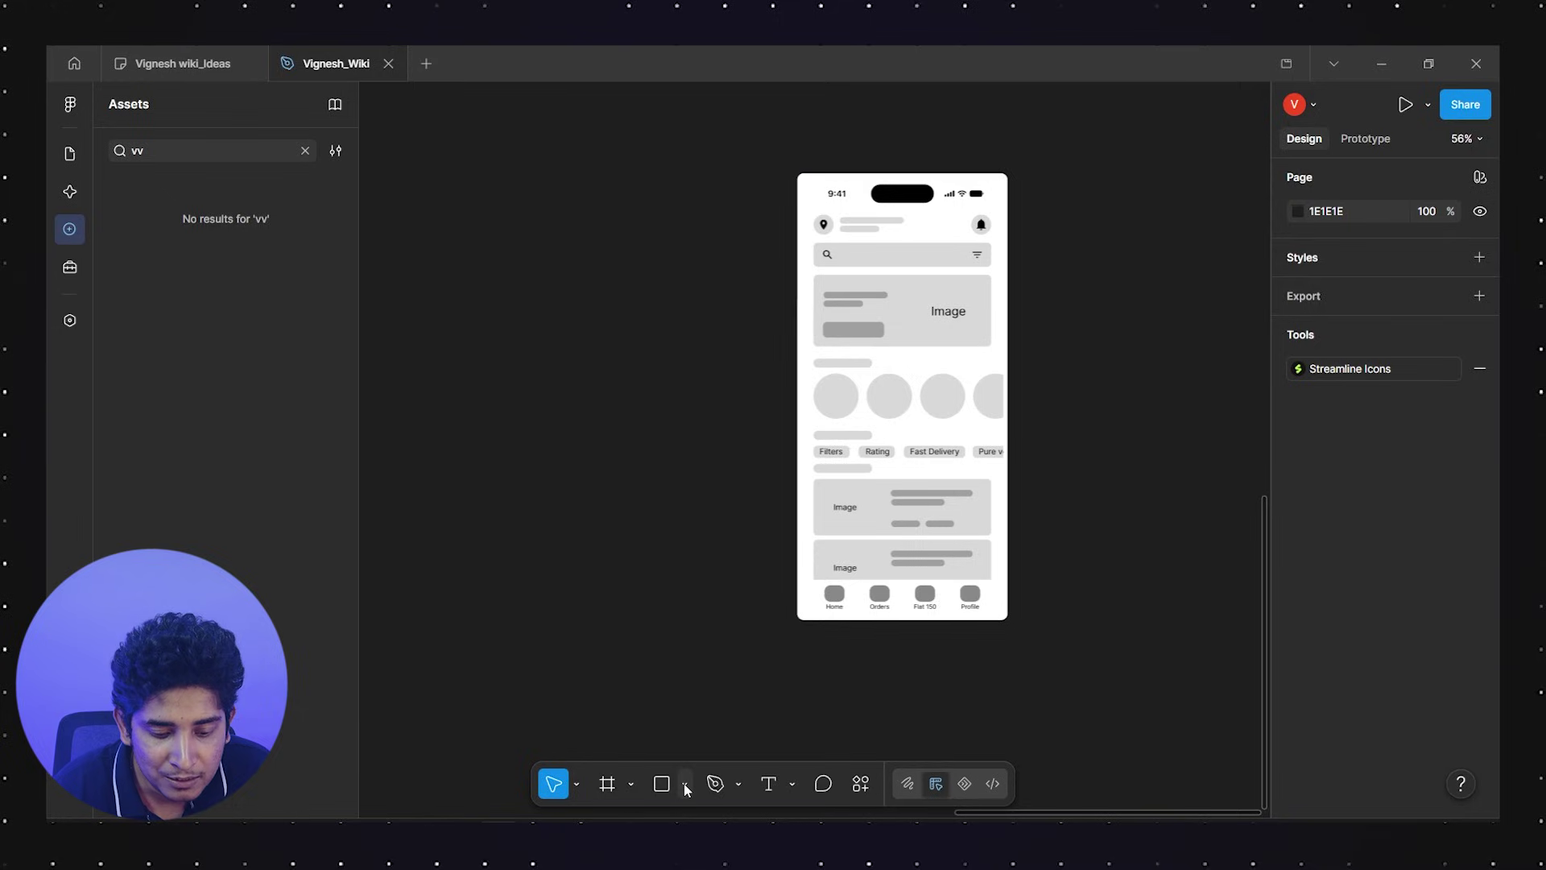
pyautogui.click(715, 782)
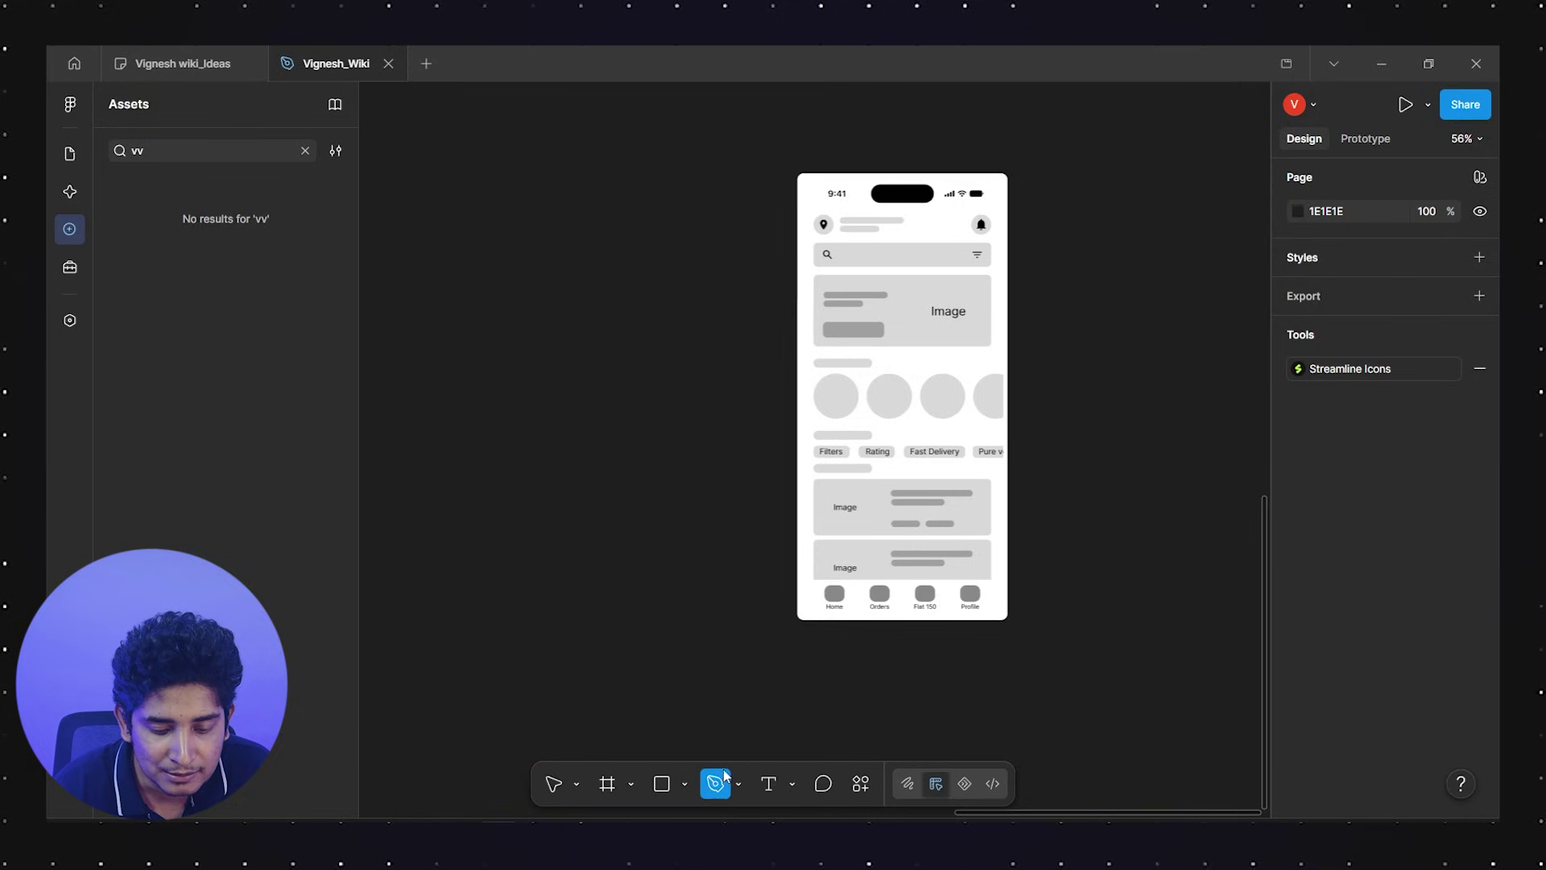
pyautogui.click(981, 318)
pyautogui.click(1099, 318)
pyautogui.press('Escape')
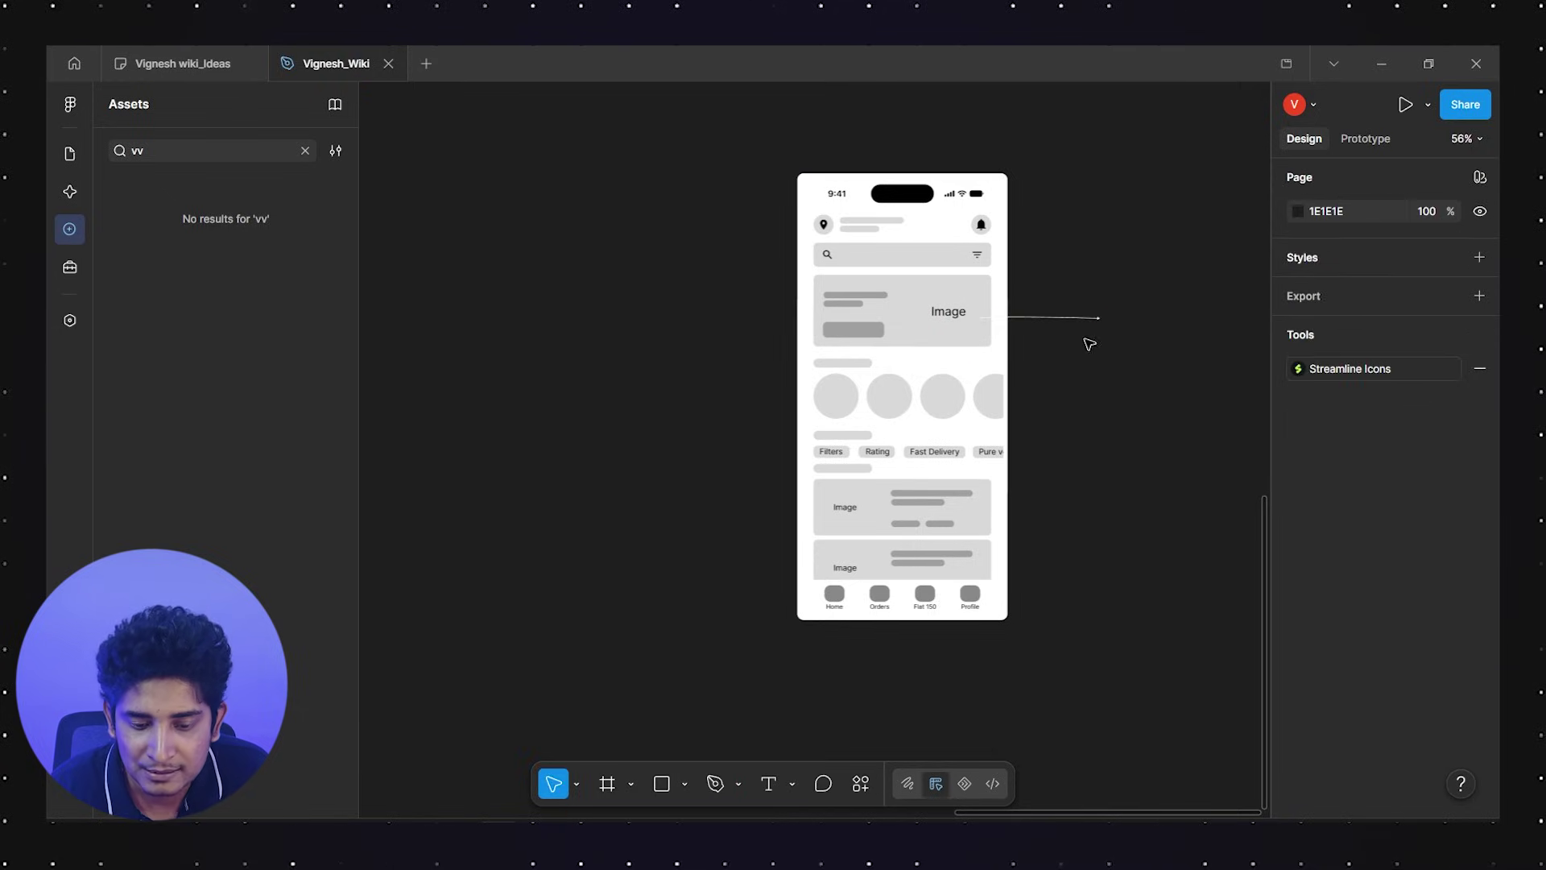
pyautogui.click(1061, 316)
pyautogui.press('Delete')
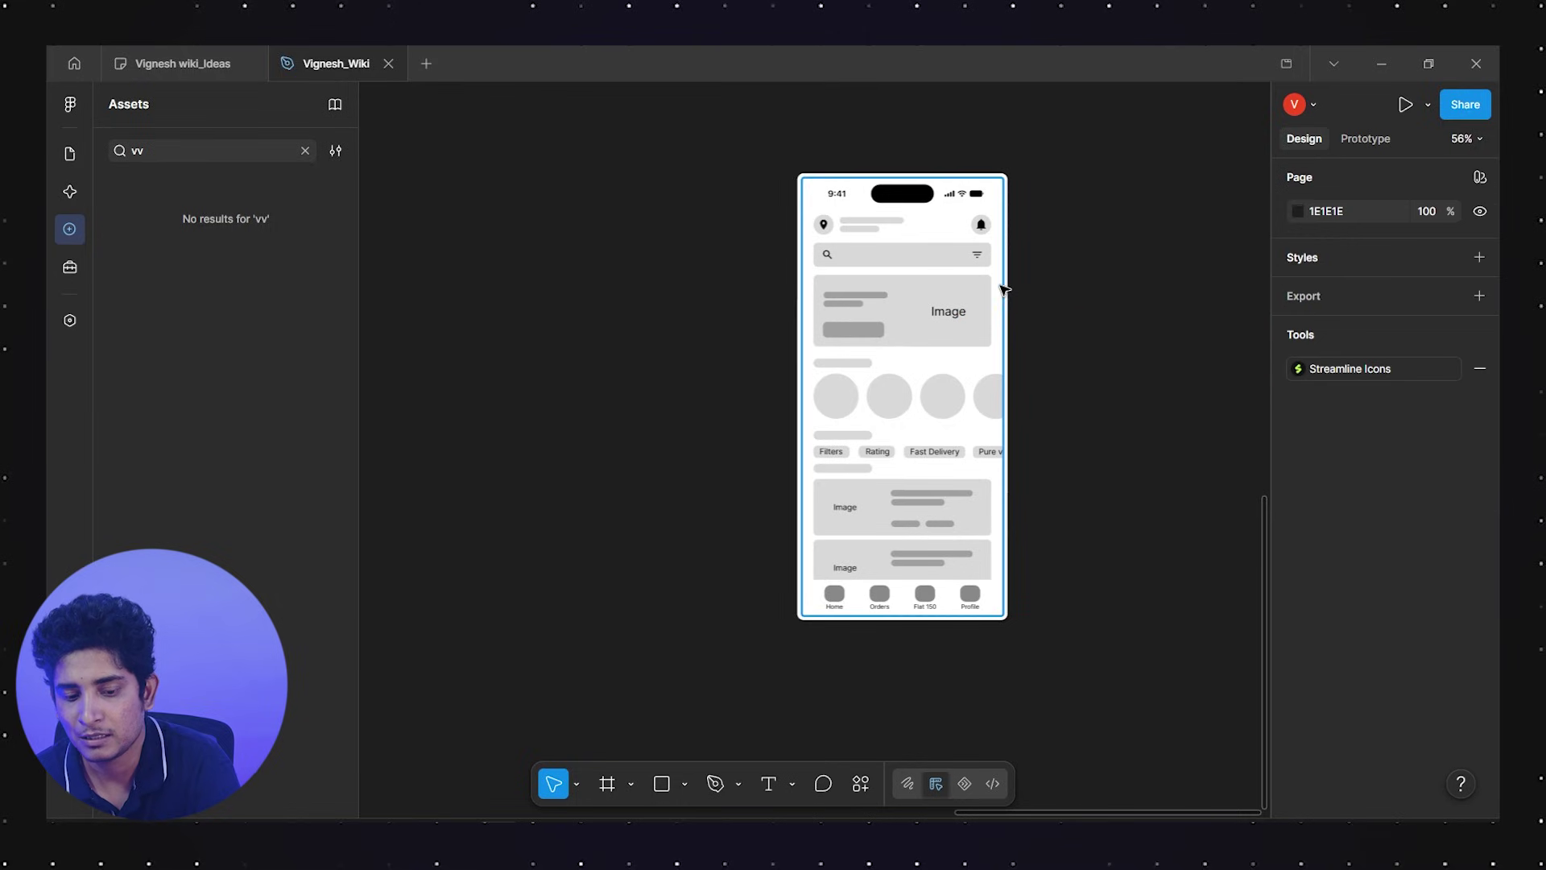
pyautogui.scroll(-5, 1115, 358)
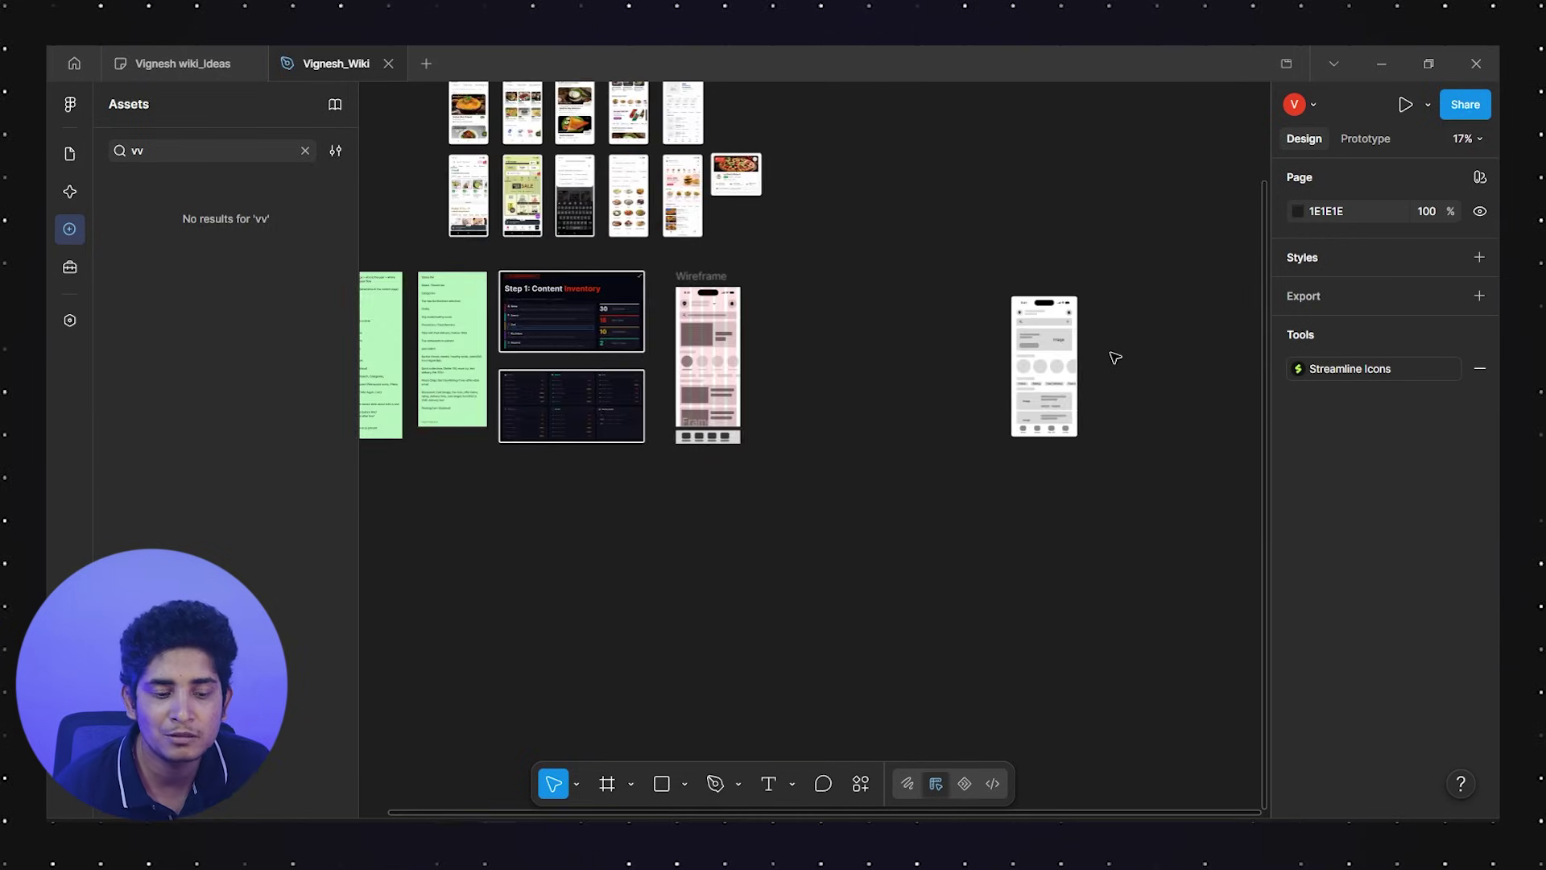
pyautogui.hscroll(-3, 1114, 358)
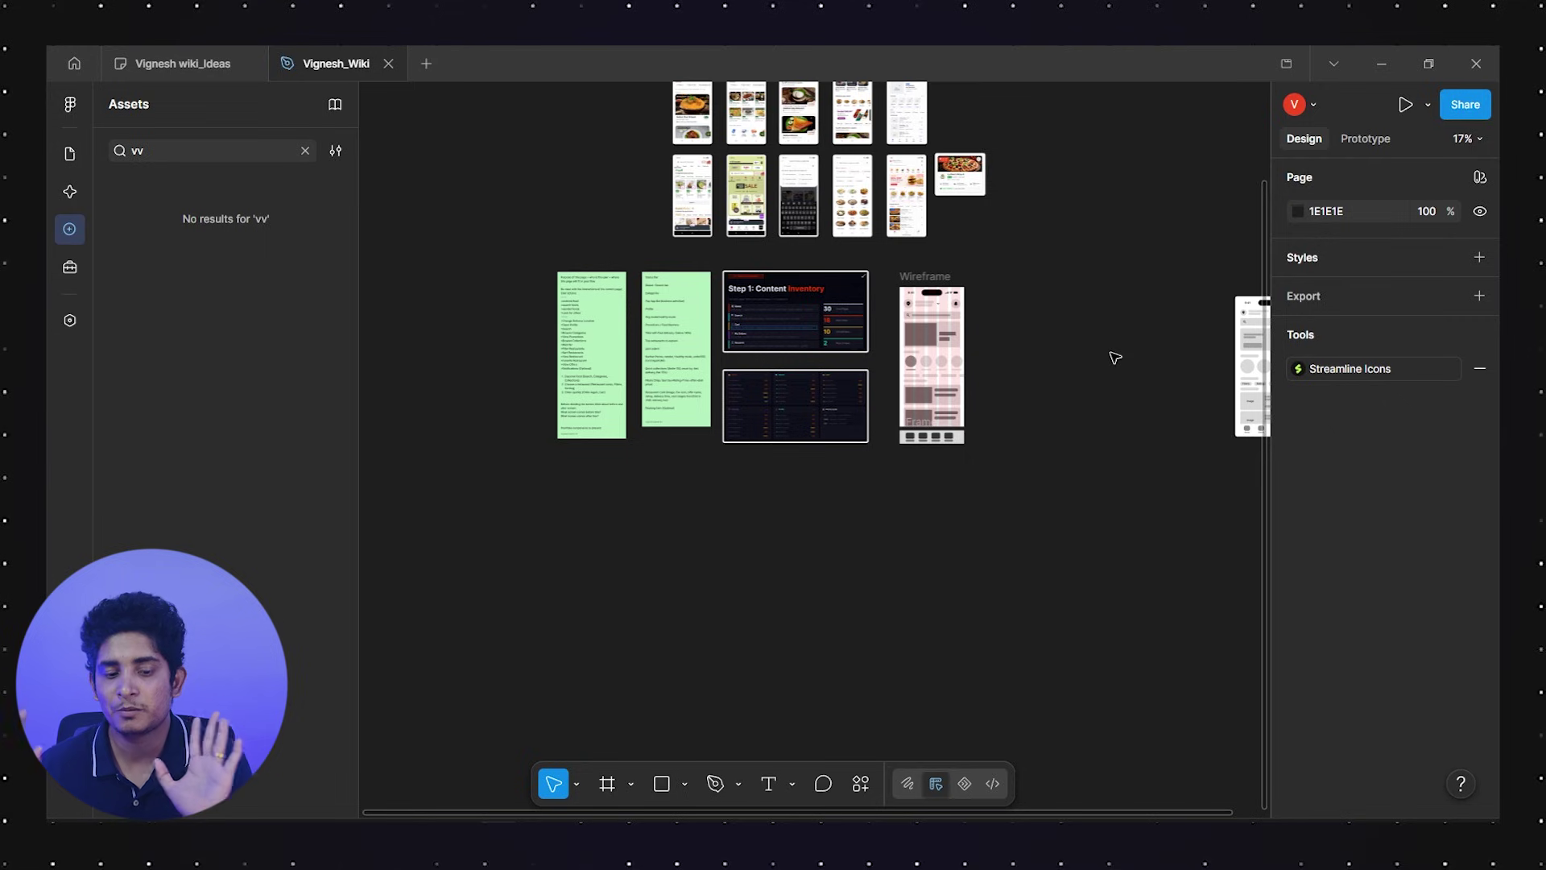
pyautogui.scroll(3, 1113, 357)
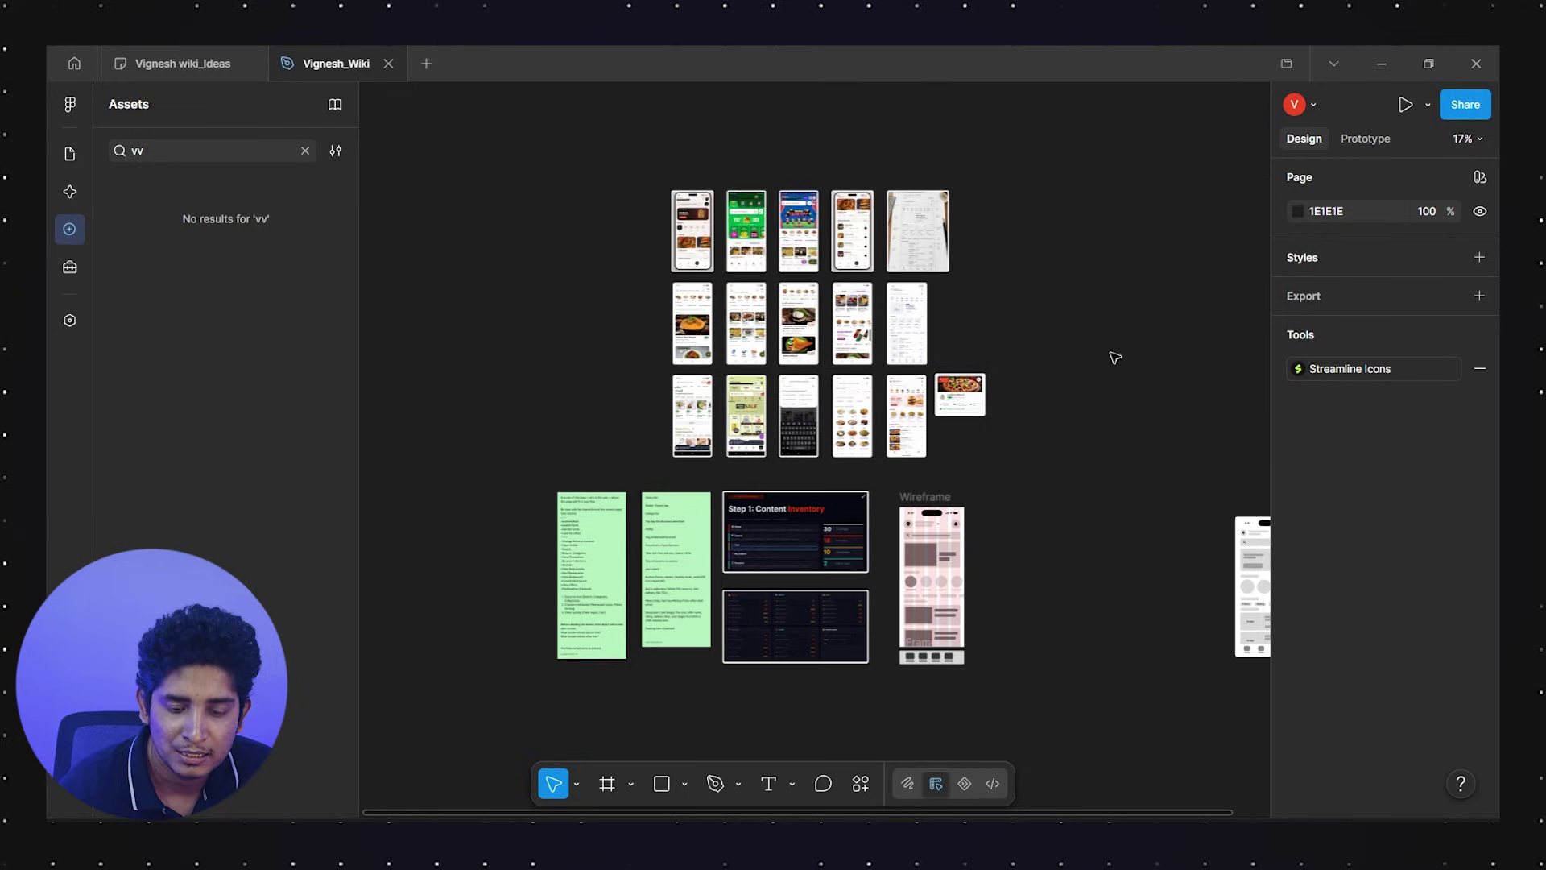